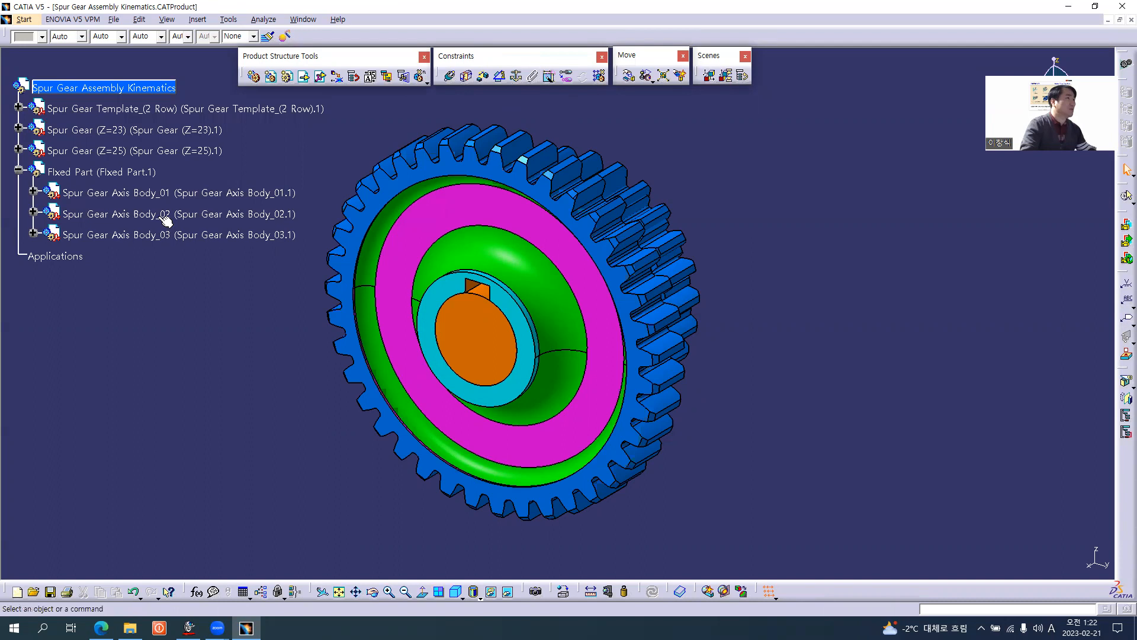
Make the Fixed Part subassembly active and start manipulating its components freehand.
{"action": "left_click", "coordinate": [114, 172]}
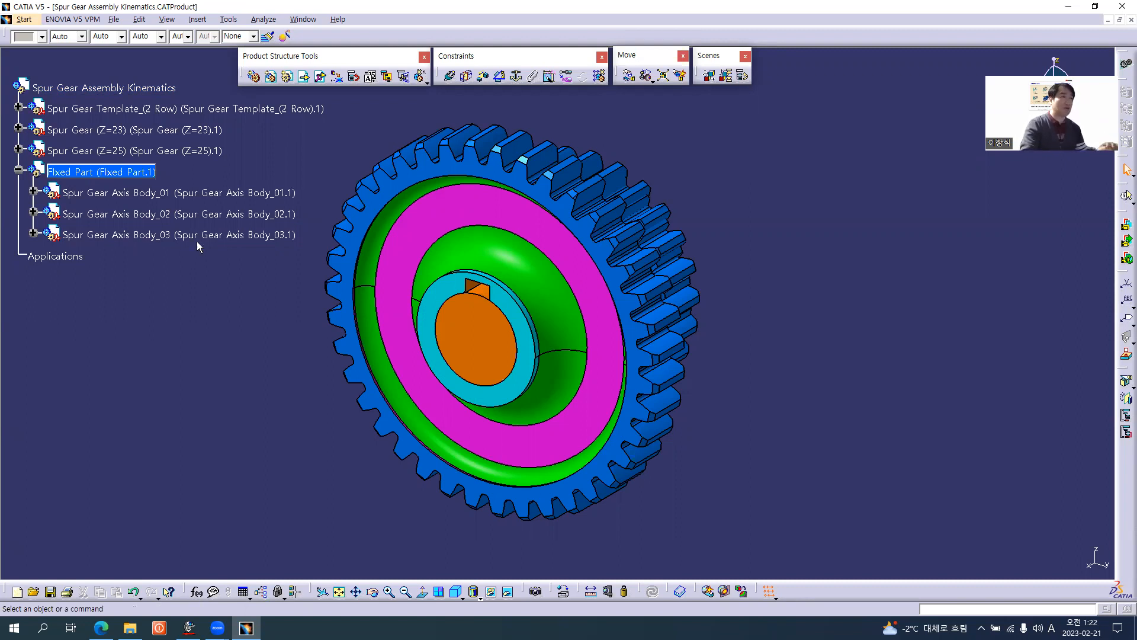
{"action": "left_click", "coordinate": [120, 181]}
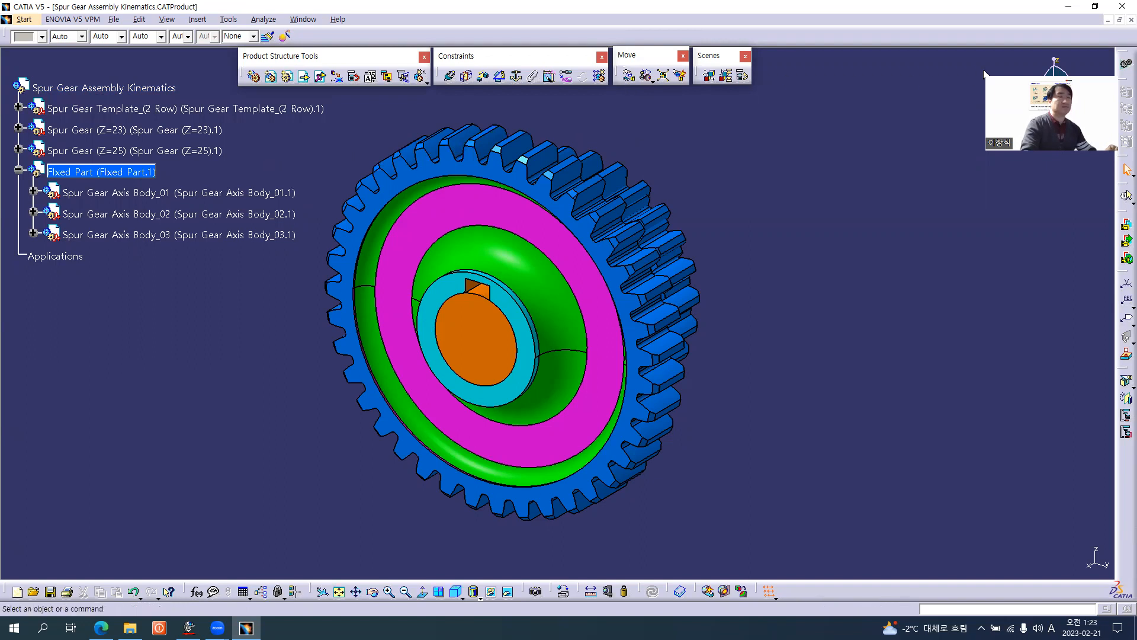
{"action": "left_click", "coordinate": [629, 77]}
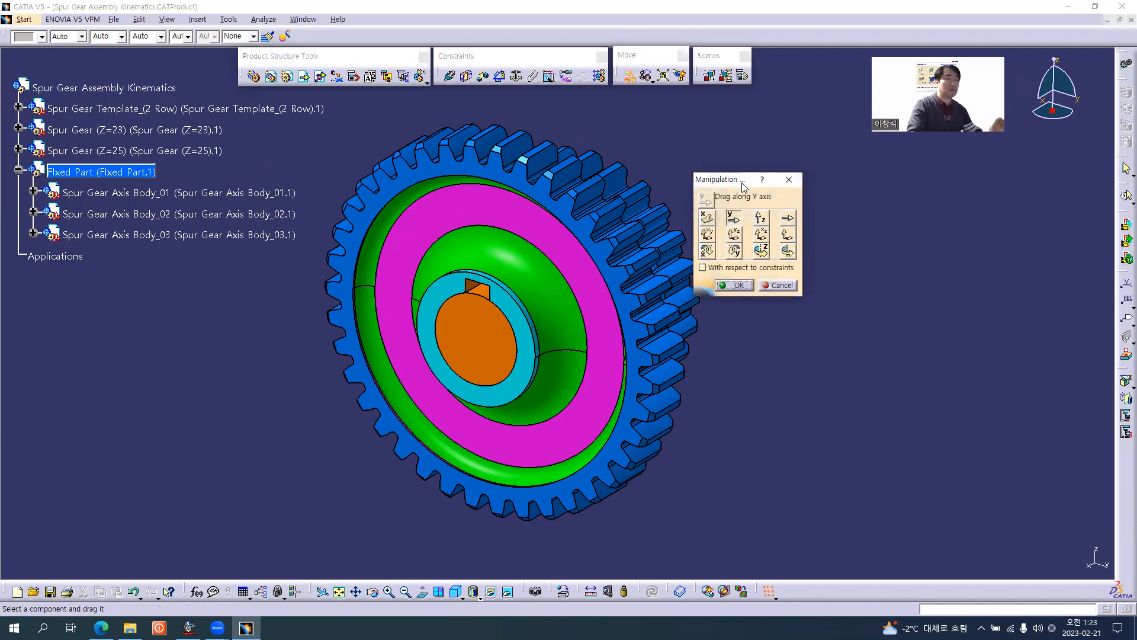
{"action": "left_click_drag", "start_coordinate": [744, 186], "coordinate": [784, 228]}
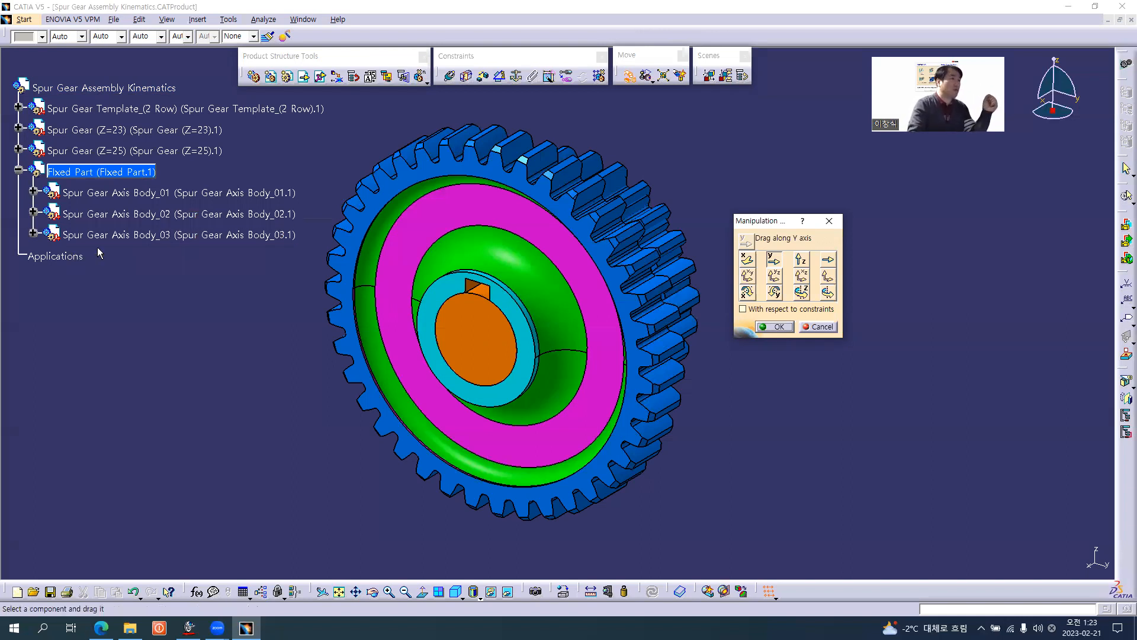
Hide the Spur Gear Template_(2 Row), Spur Gear (Z=23) and Spur Gear (Z=25) components.
{"action": "right_click", "coordinate": [124, 107]}
{"action": "left_click", "coordinate": [142, 147]}
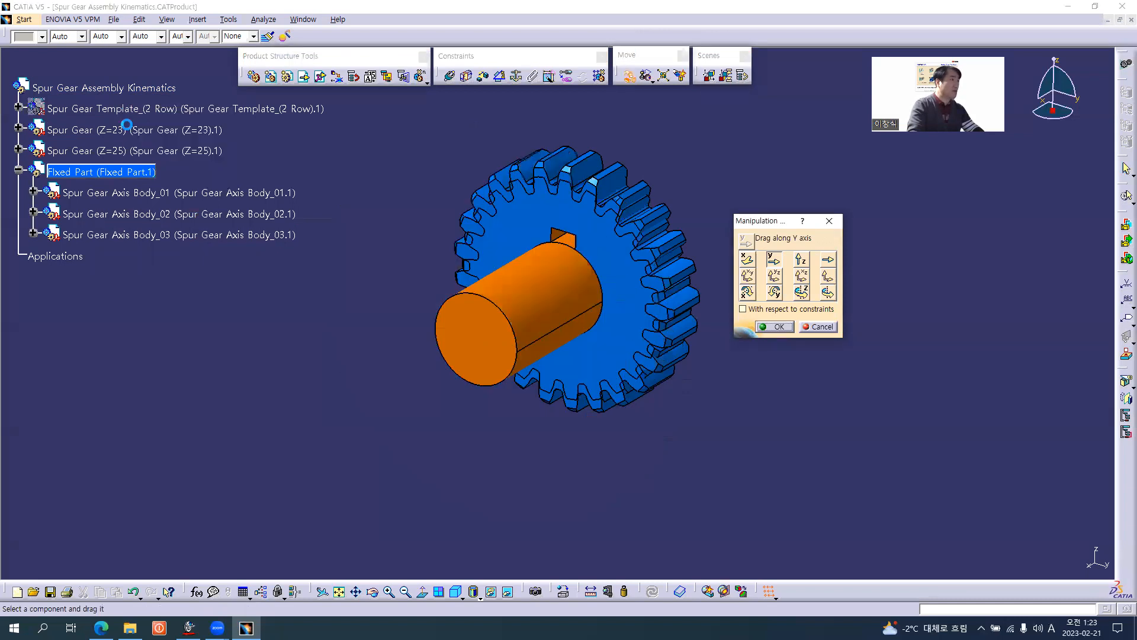
{"action": "right_click", "coordinate": [141, 148]}
{"action": "left_click", "coordinate": [157, 187]}
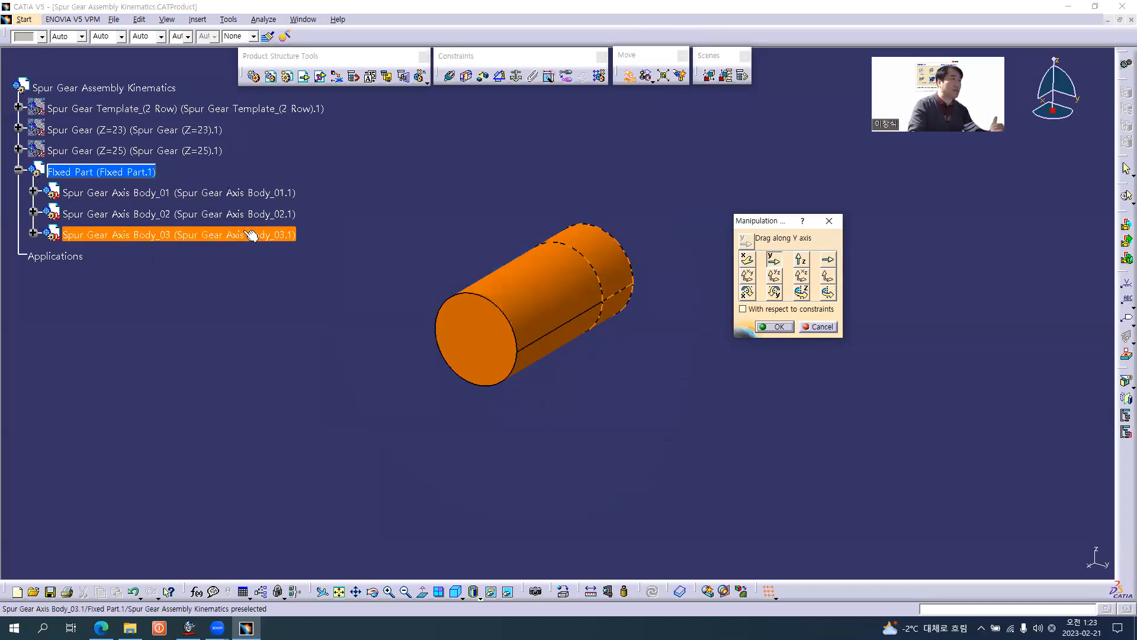
Hide Spur Gear Axis Body_01 and Body_03, and move Spur Gear Axis Body_02 away from them along the Y axis.
{"action": "middle_click_drag", "start_coordinate": [665, 331], "coordinate": [569, 356]}
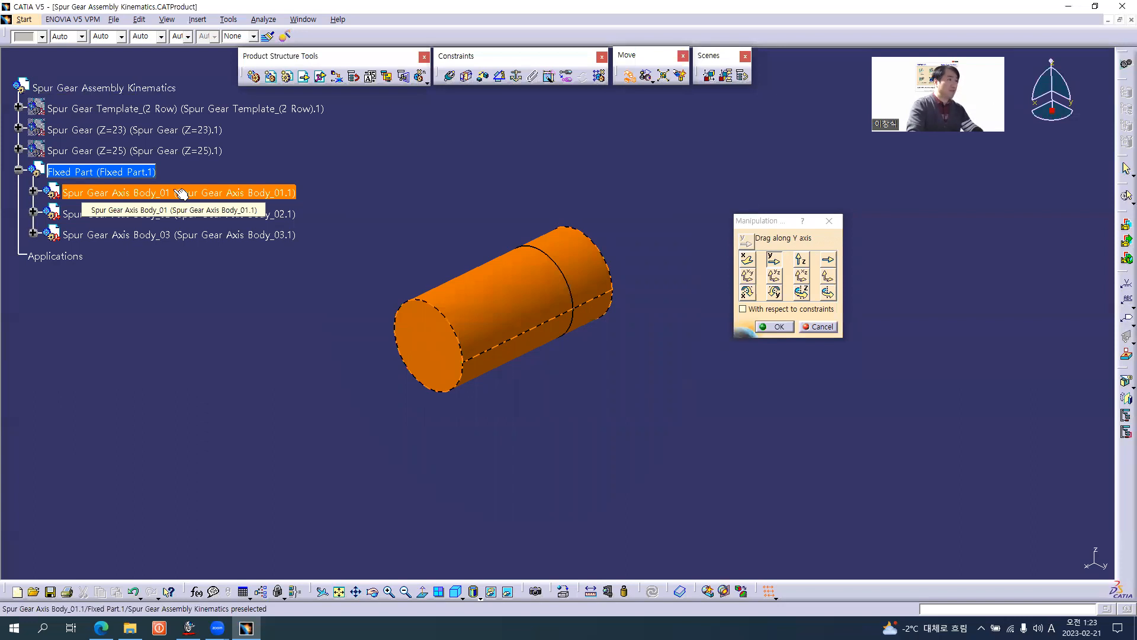
{"action": "right_click", "coordinate": [180, 192]}
{"action": "left_click", "coordinate": [207, 225]}
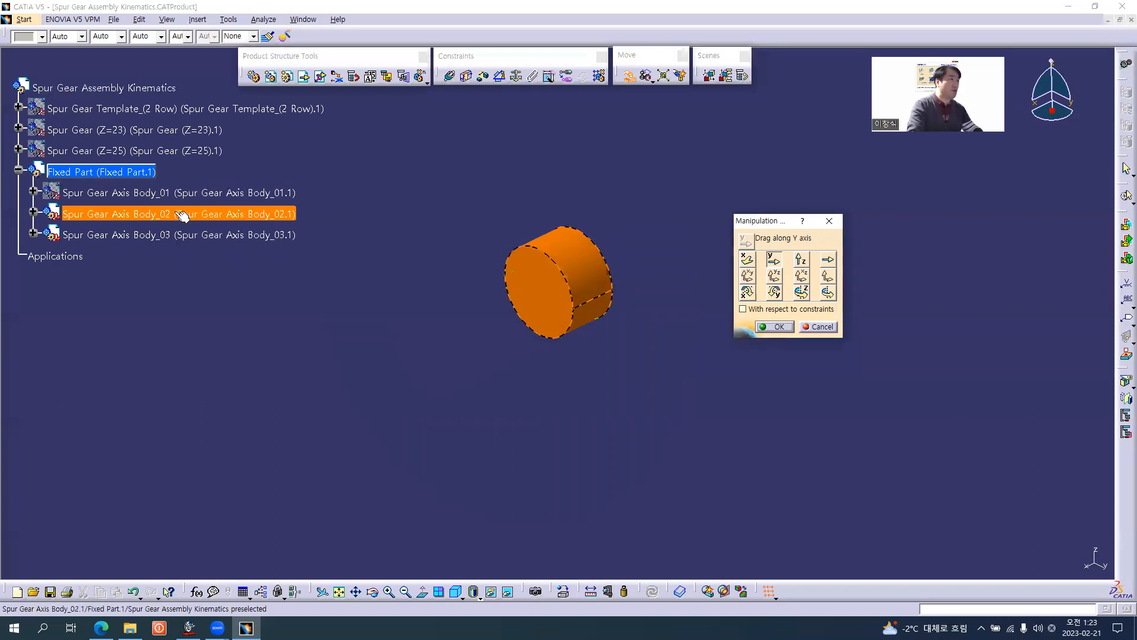
{"action": "right_click", "coordinate": [176, 233]}
{"action": "key", "text": "h"}
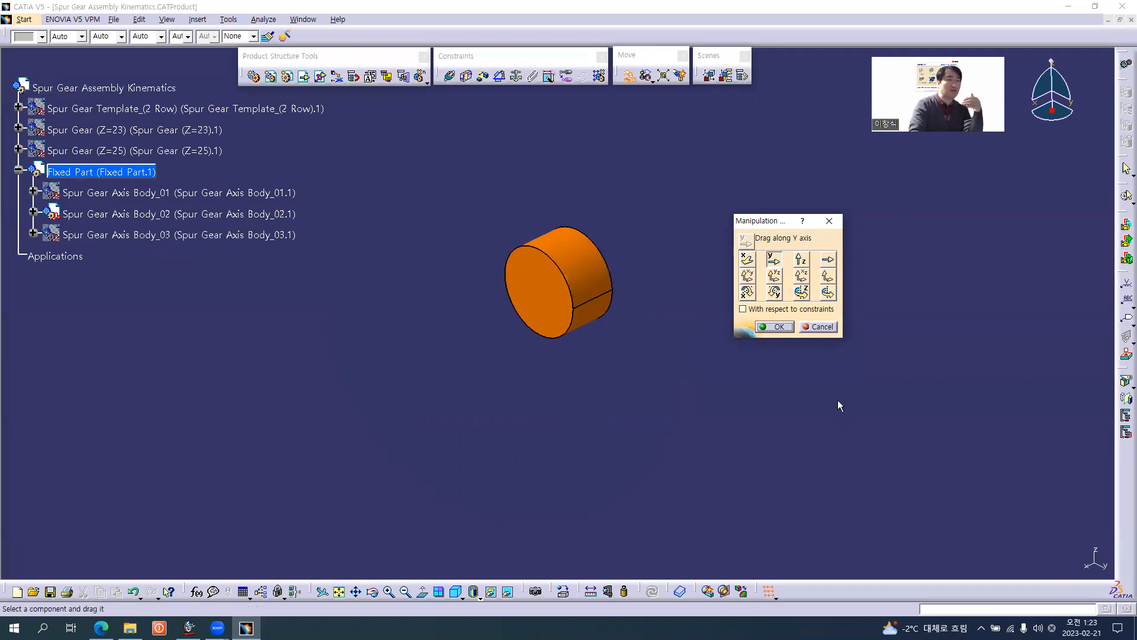
{"action": "left_click_drag", "start_coordinate": [567, 281], "coordinate": [748, 421]}
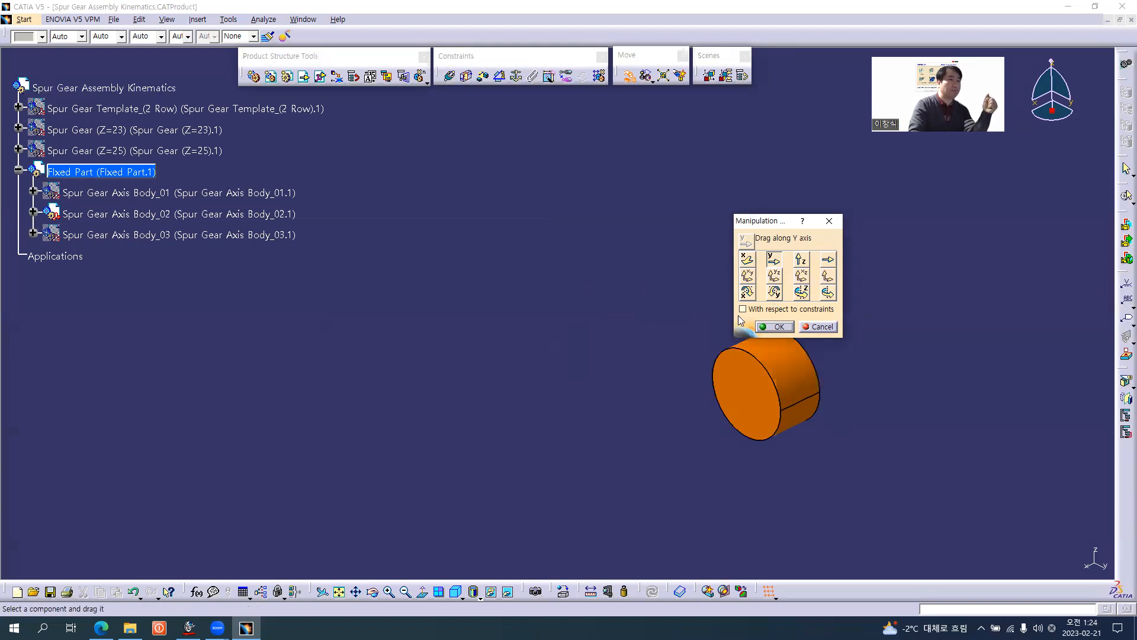
Show Spur Gear Axis Body_03 and move it upward along the Z axis with Manipulation.
{"action": "right_click", "coordinate": [167, 236]}
{"action": "left_click", "coordinate": [193, 271]}
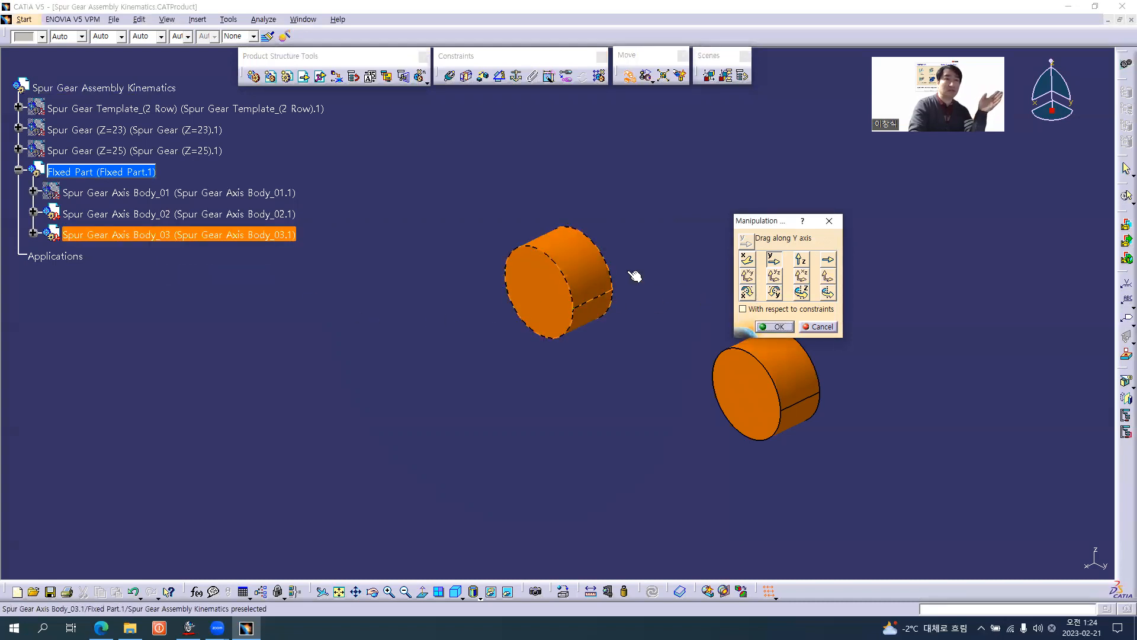
{"action": "left_click", "coordinate": [801, 260]}
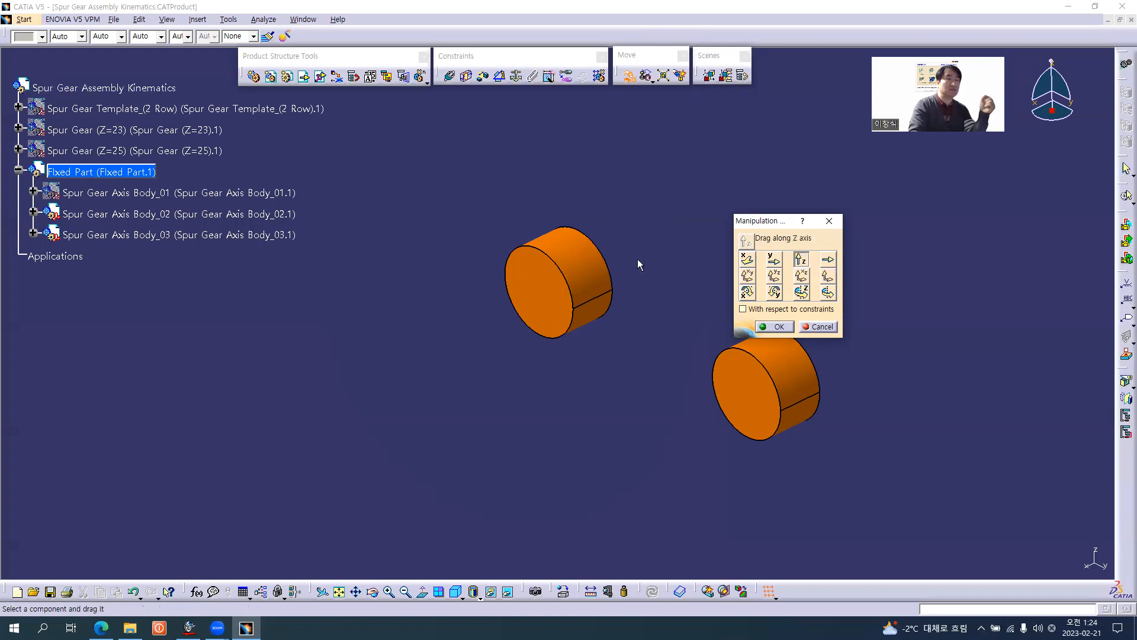
{"action": "left_click_drag", "start_coordinate": [556, 290], "coordinate": [565, 136]}
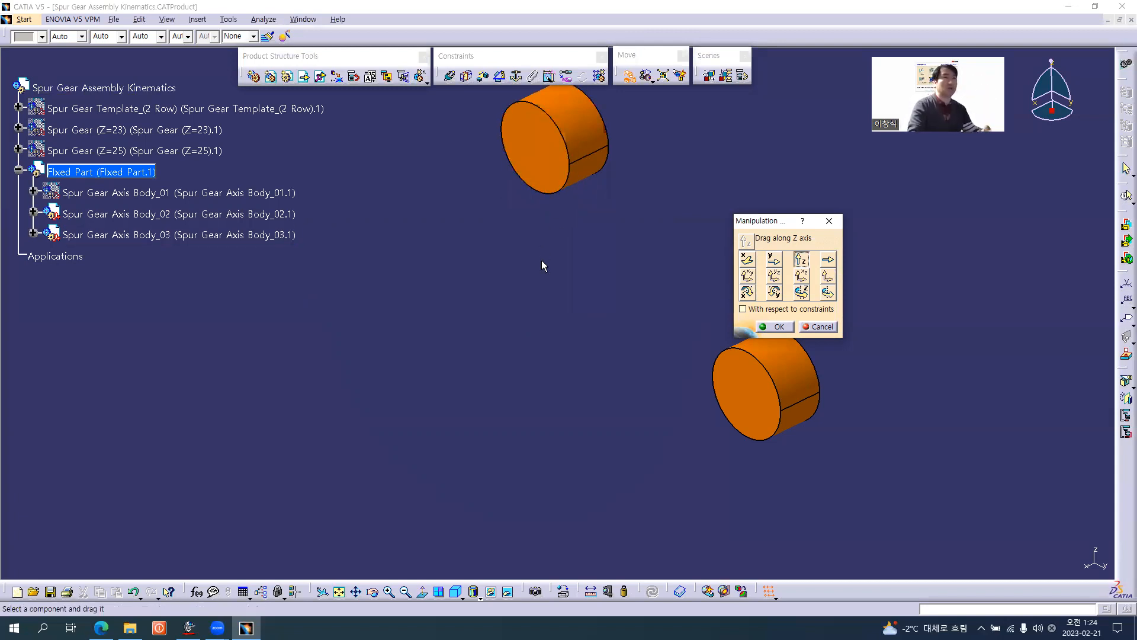
{"action": "left_click", "coordinate": [778, 327]}
Show Spur Gear Axis Body_01 and anchor it within Fixed Part with a Fix constraint.
{"action": "right_click", "coordinate": [155, 195]}
{"action": "left_click", "coordinate": [178, 225]}
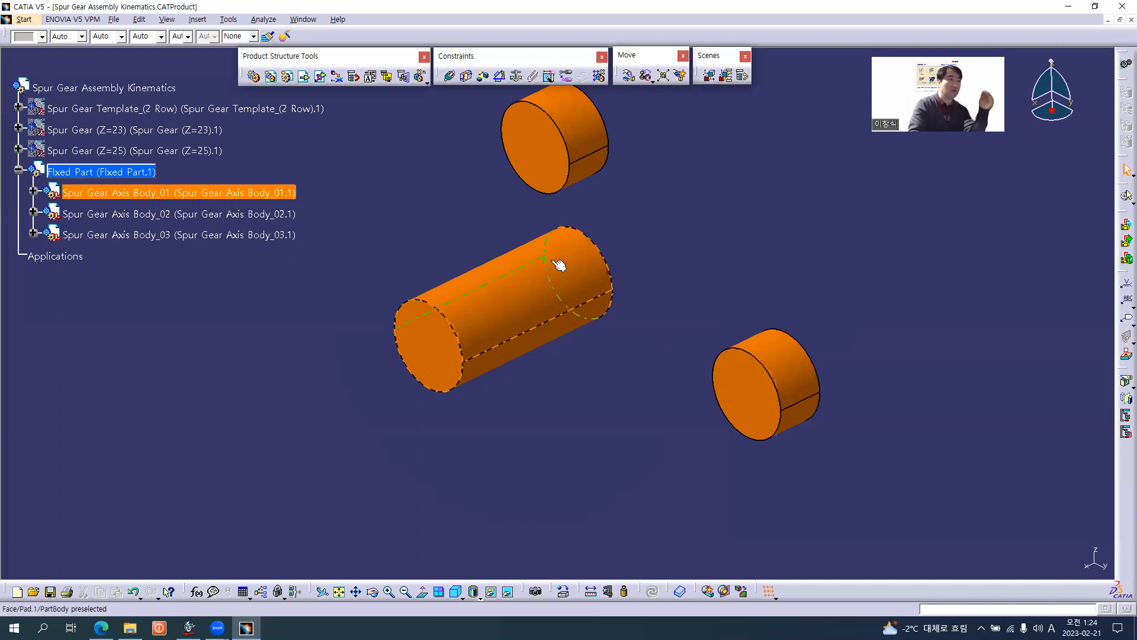
{"action": "mouse_move", "coordinate": [633, 261]}
{"action": "middle_mouse_down"}
{"action": "mouse_move", "coordinate": [624, 286]}
{"action": "mouse_move", "coordinate": [624, 273]}
{"action": "middle_mouse_up"}
{"action": "left_click", "coordinate": [135, 173]}
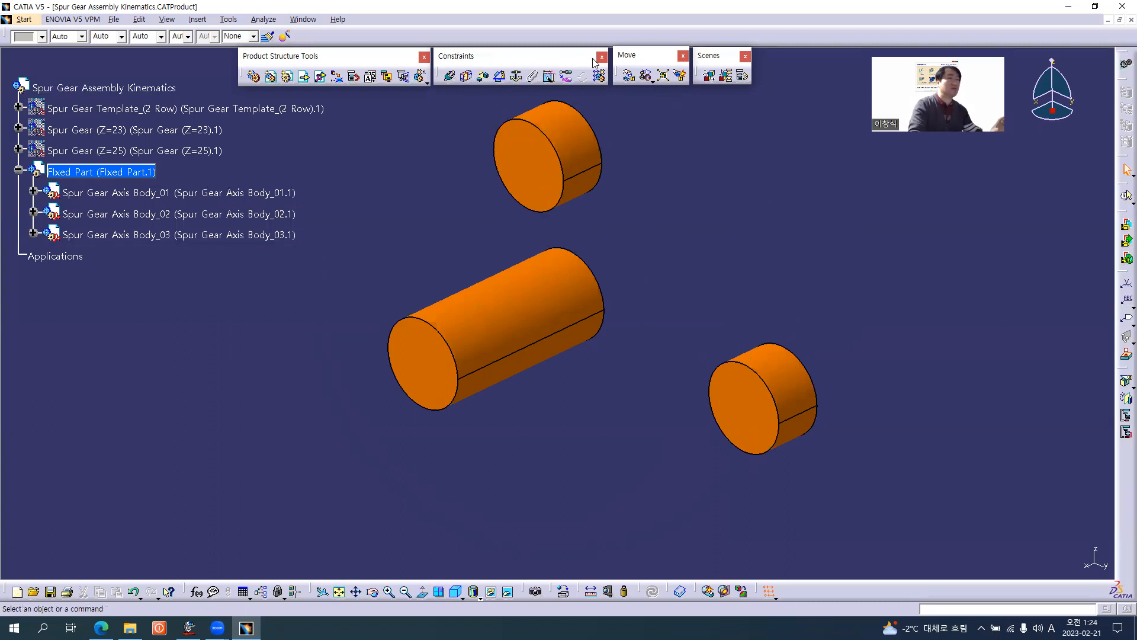
{"action": "left_click", "coordinate": [519, 78]}
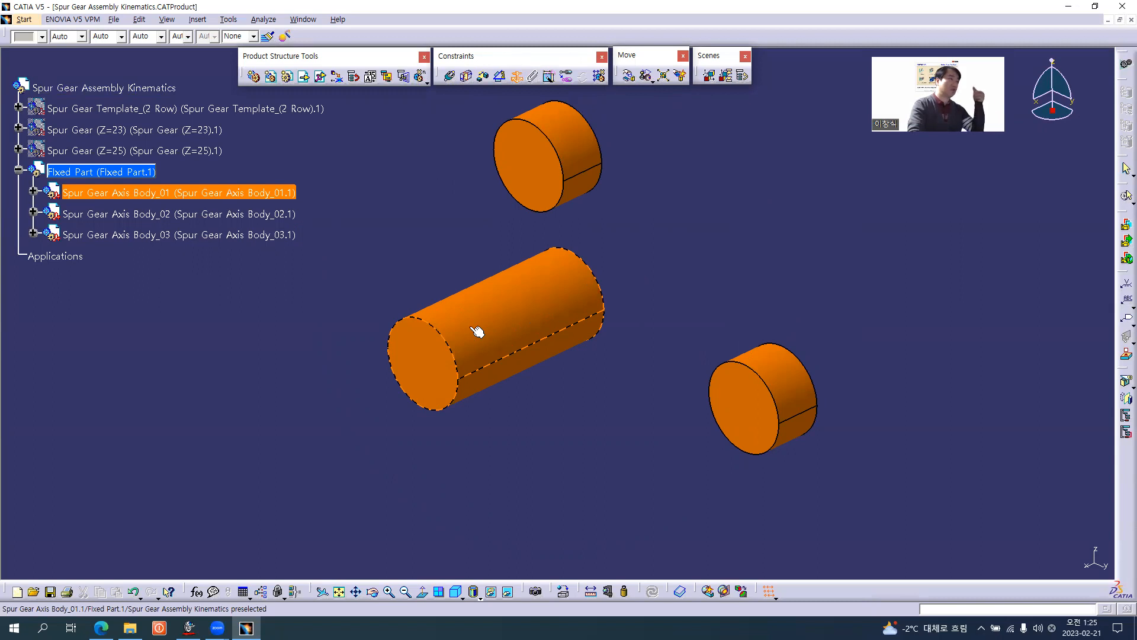
{"action": "left_click", "coordinate": [520, 317]}
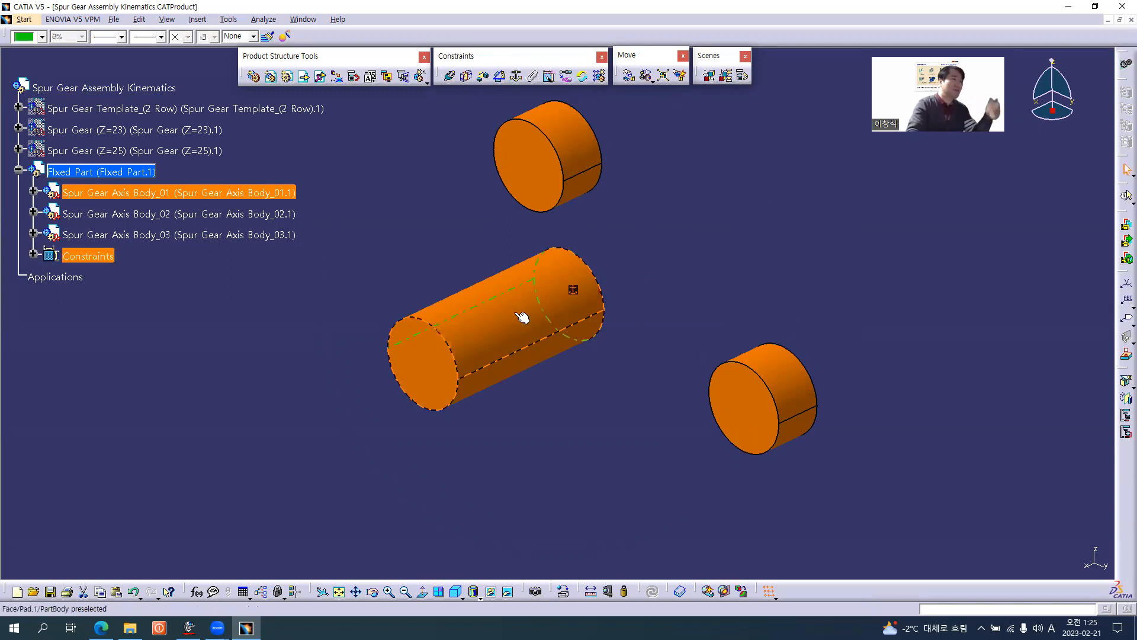
{"action": "left_click", "coordinate": [34, 253]}
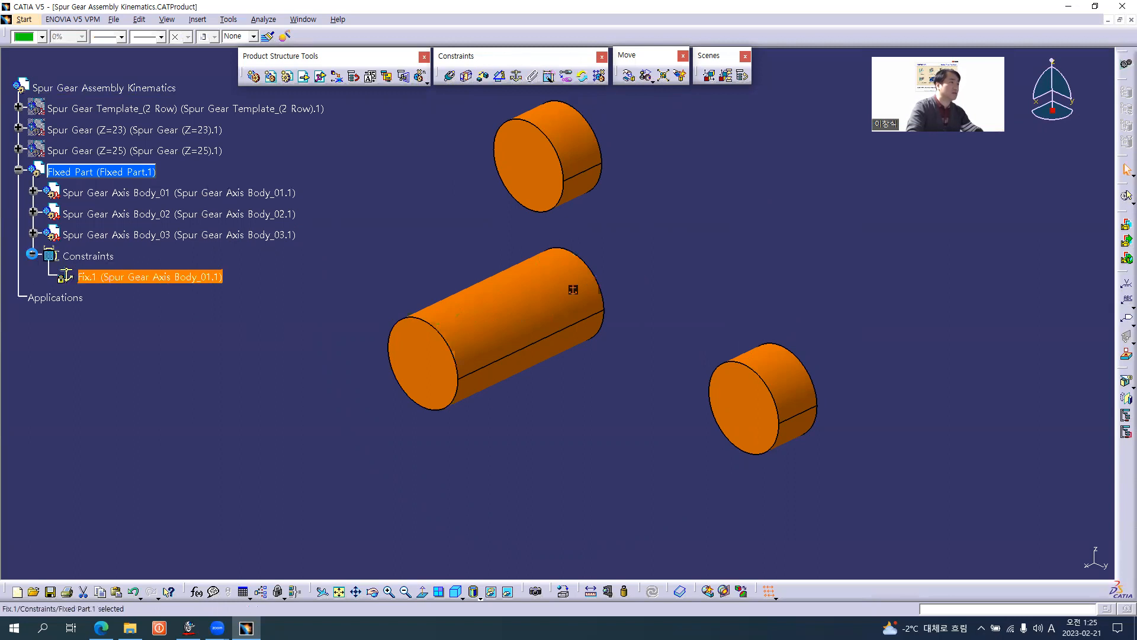
{"action": "left_click", "coordinate": [322, 302]}
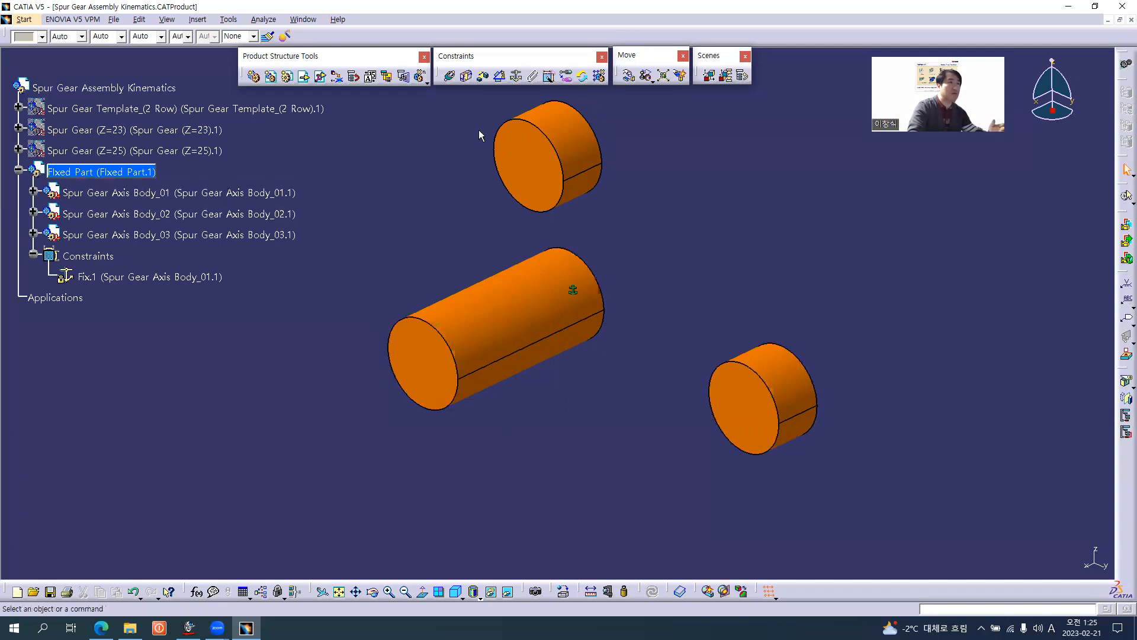
Create an offset constraint between the axes of Spur Gear Axis Body_01 and Spur Gear Axis Body_02.
{"action": "left_click", "coordinate": [482, 76]}
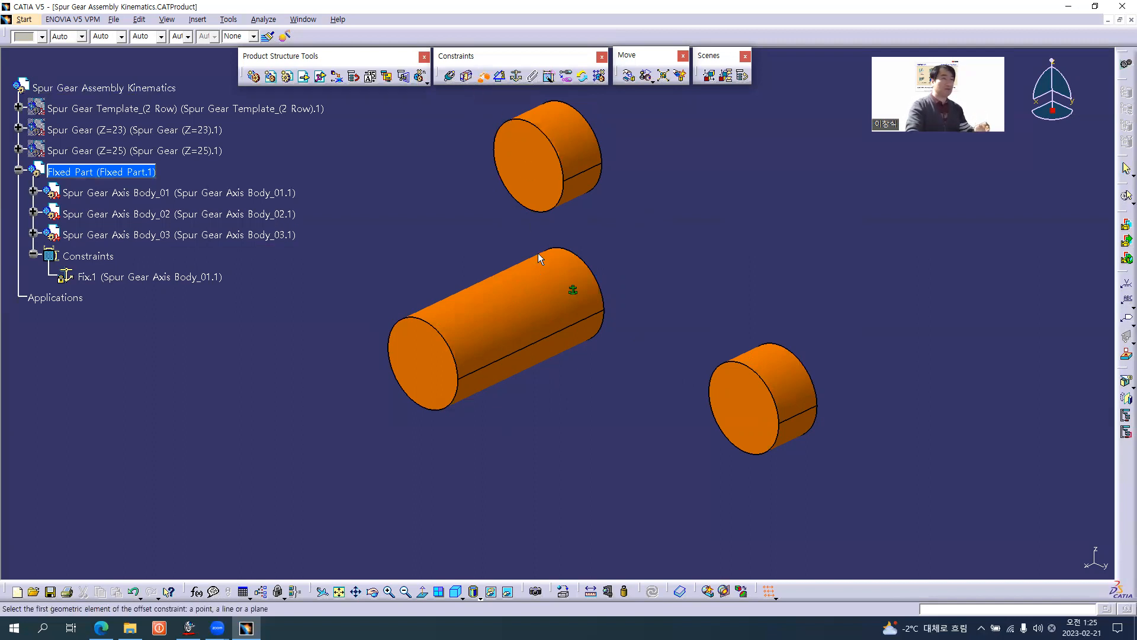
{"action": "left_click", "coordinate": [550, 311]}
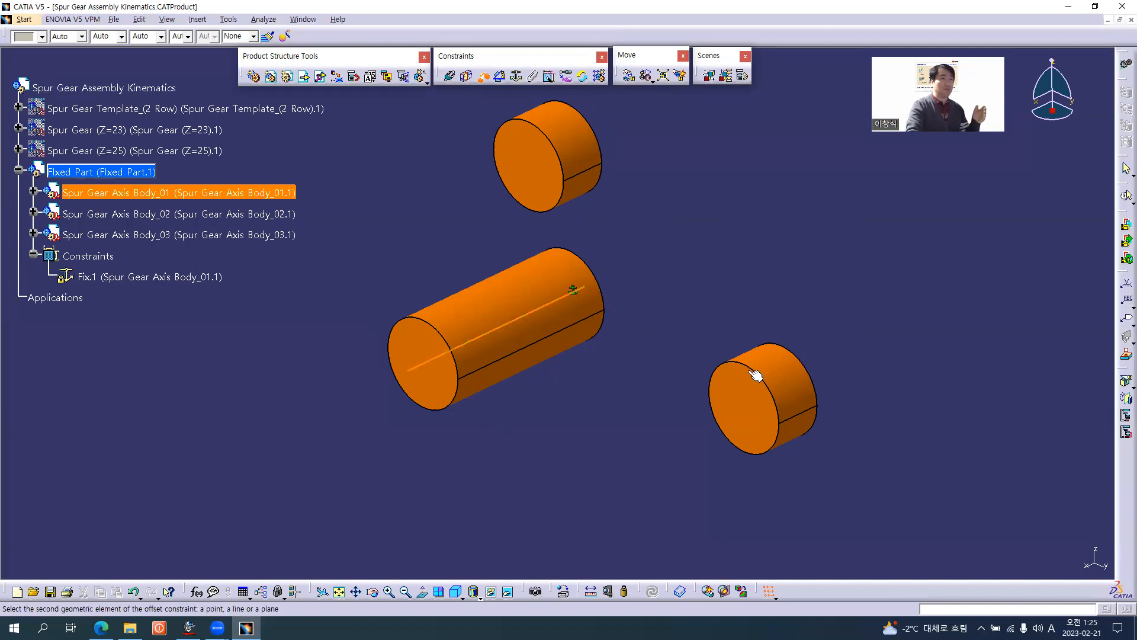
{"action": "left_click", "coordinate": [801, 397]}
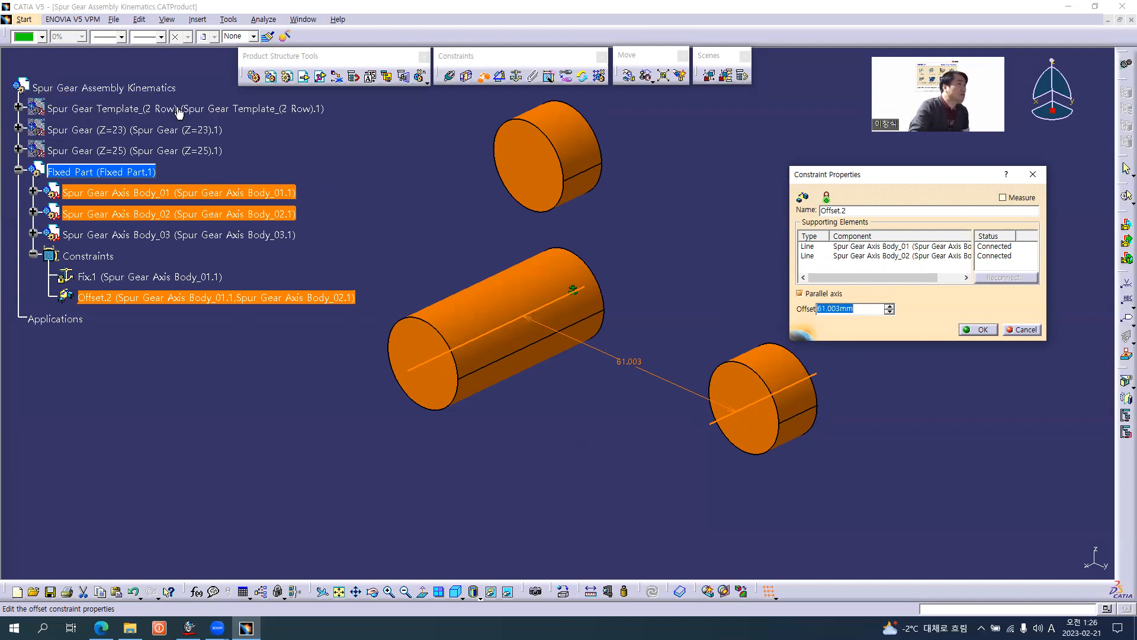
Expand Spur Gear Template_(2 Row) down to the Spur Gear Body(Z=39) parameters, and accept the offset constraint at its current distance.
{"action": "left_click", "coordinate": [19, 109]}
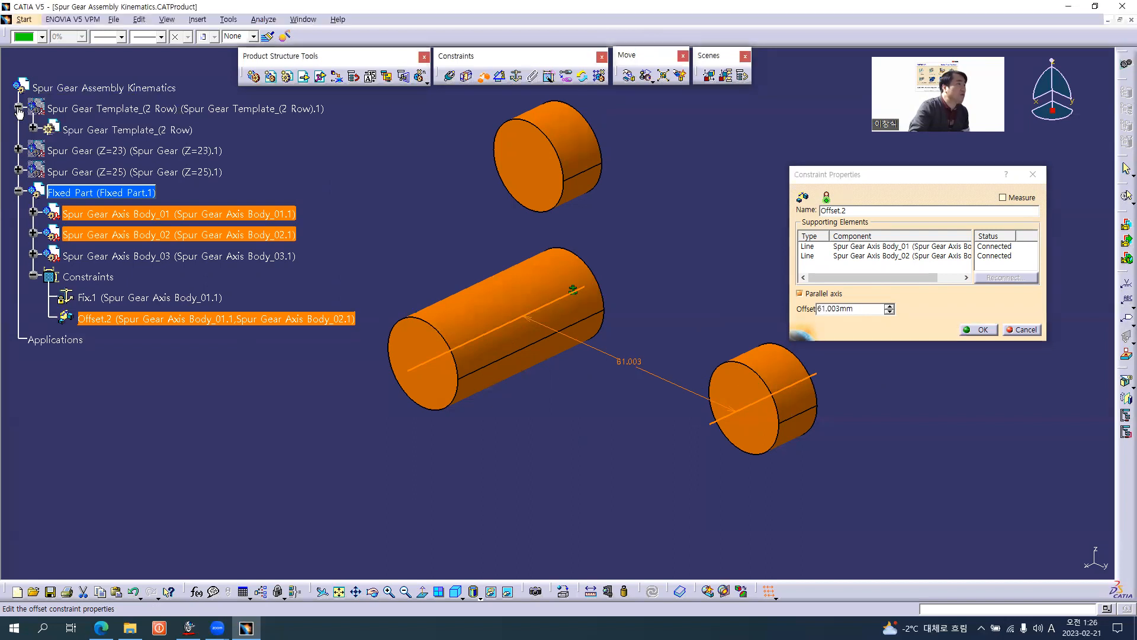
{"action": "left_click", "coordinate": [33, 129]}
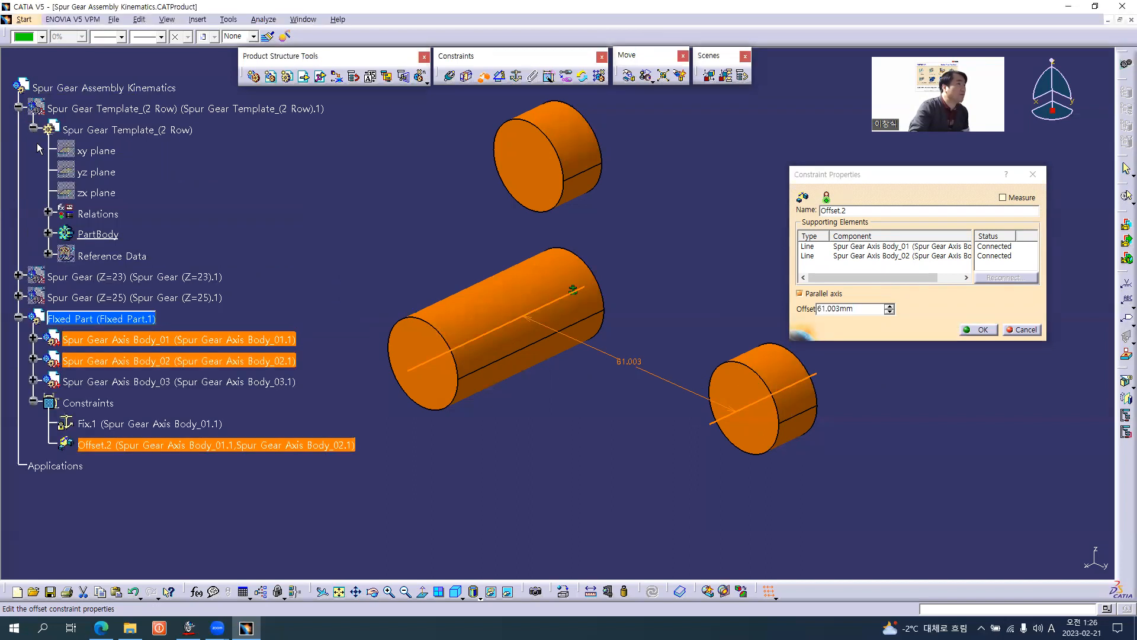
{"action": "left_click", "coordinate": [47, 234]}
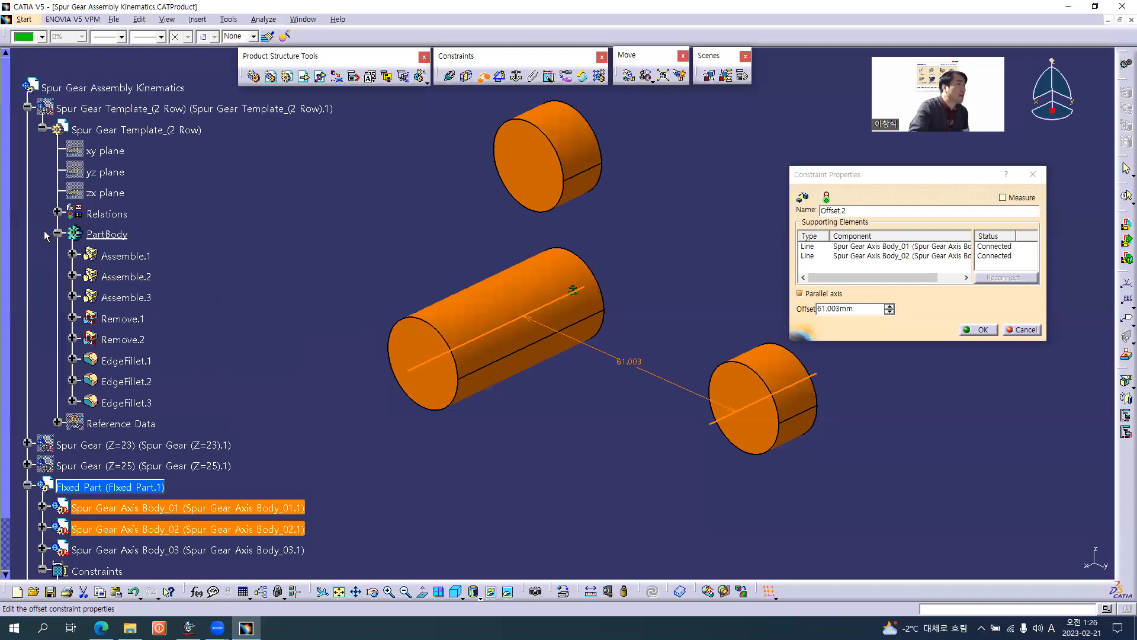
{"action": "left_click", "coordinate": [71, 254]}
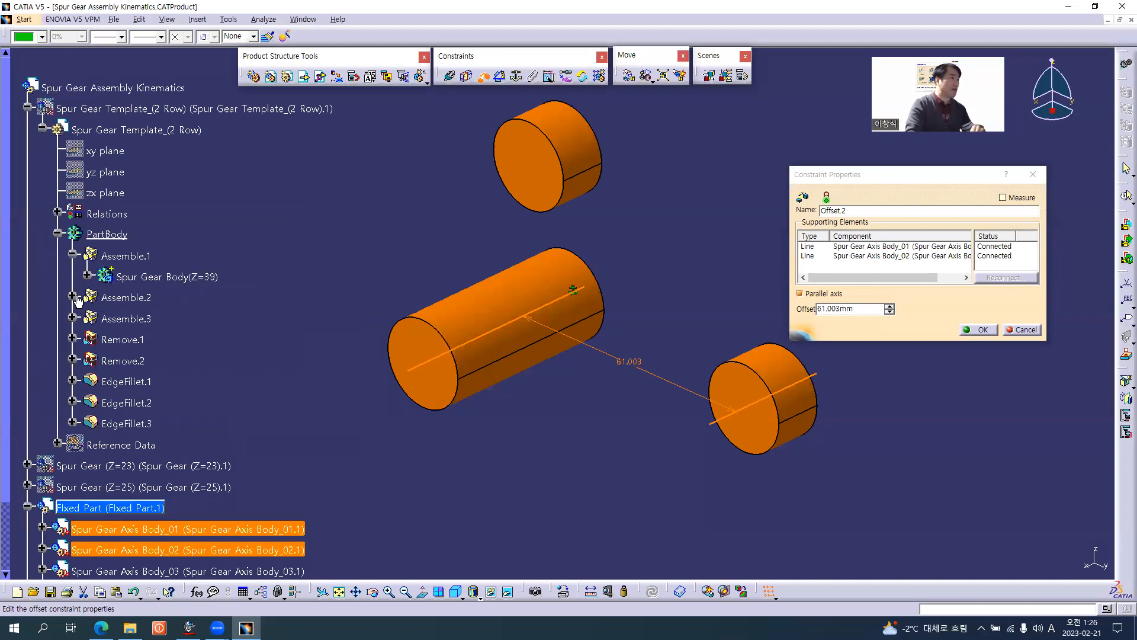
{"action": "left_click", "coordinate": [87, 275]}
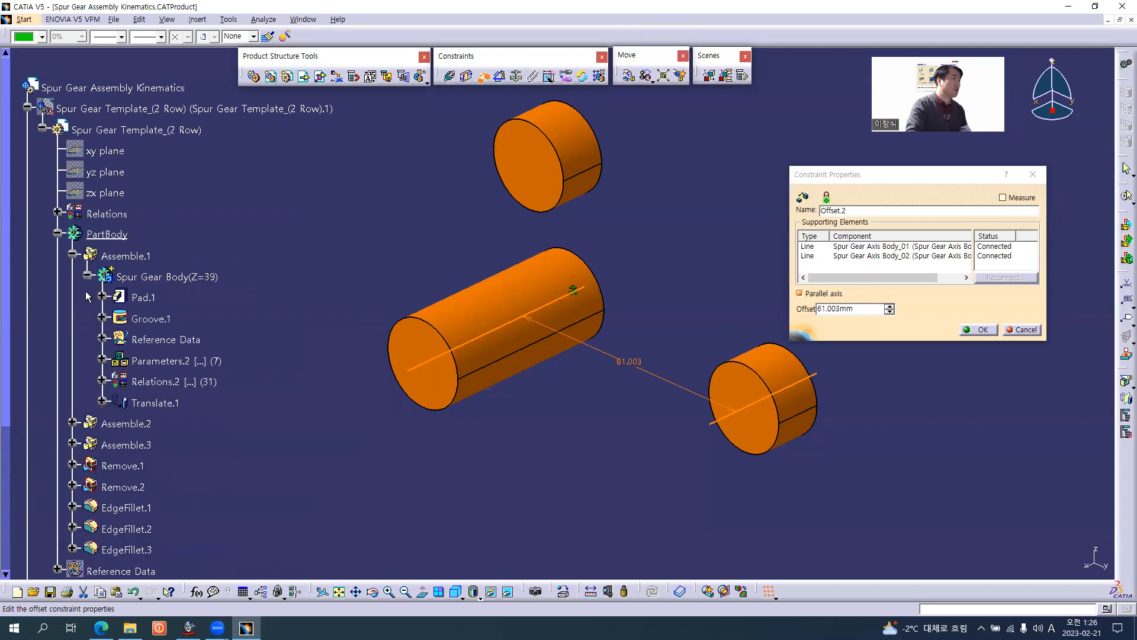
{"action": "left_click", "coordinate": [102, 359]}
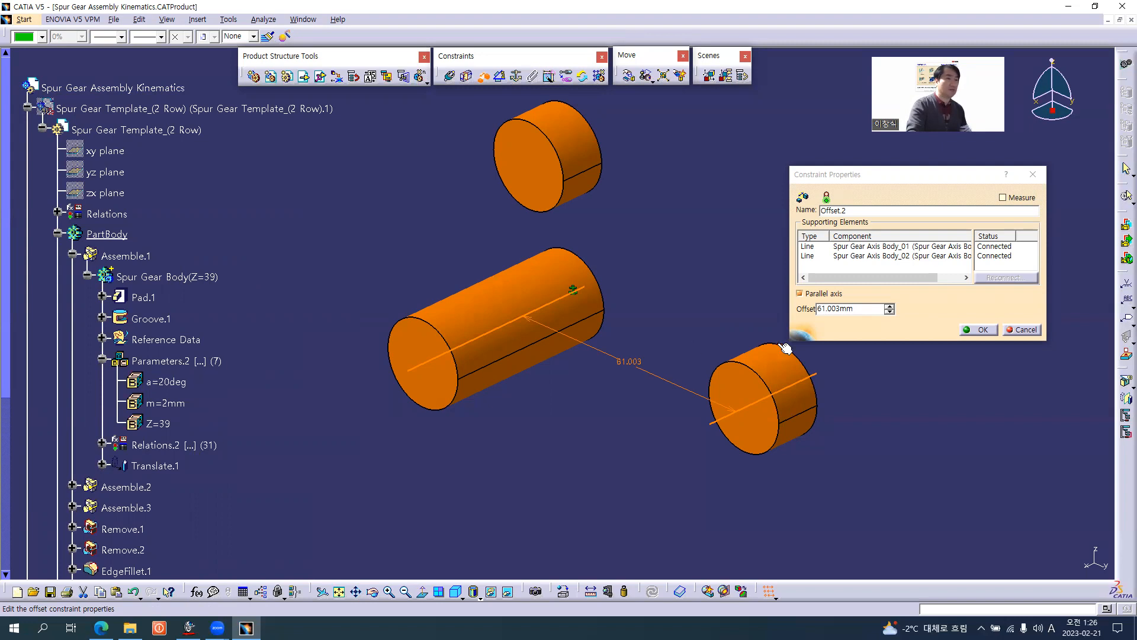
{"action": "left_click", "coordinate": [982, 330]}
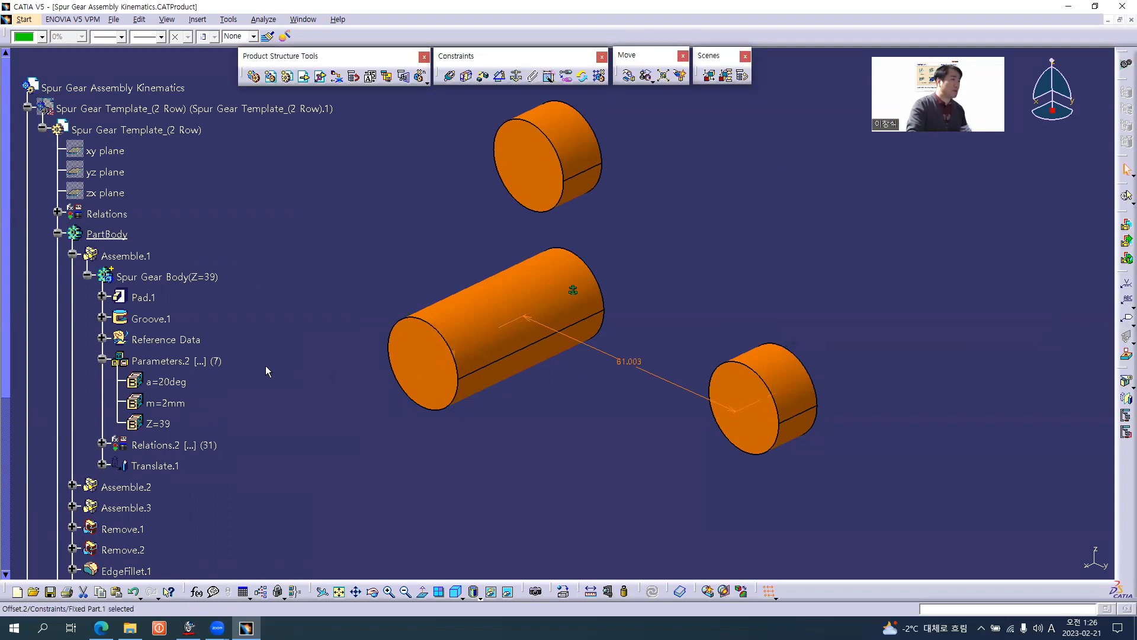
Show all hidden parameters in Parameters.2 of Spur Gear Body(Z=39) to check the pitch radius rp, and collapse the PartBody branch.
{"action": "right_click", "coordinate": [189, 361]}
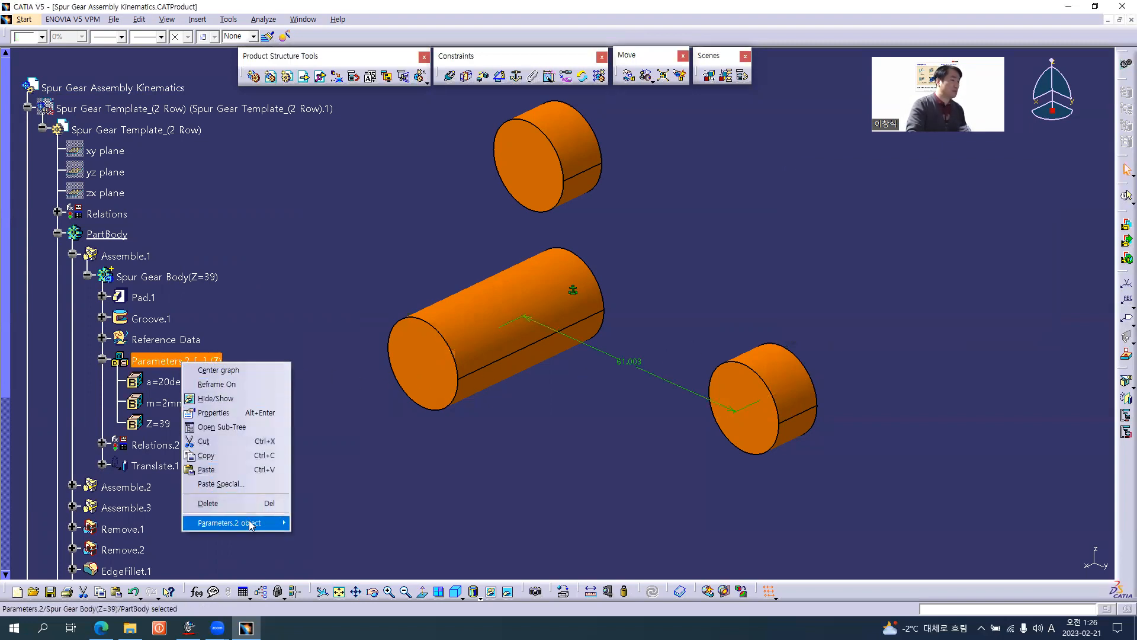
{"action": "mouse_move", "coordinate": [252, 523]}
{"action": "left_click", "coordinate": [337, 536]}
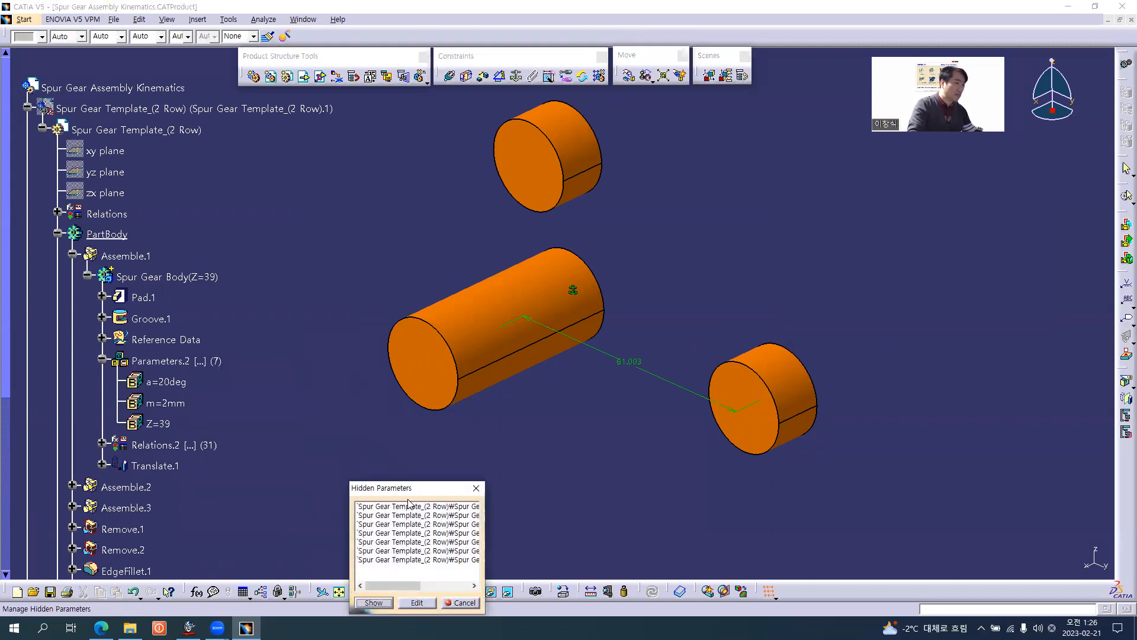
{"action": "left_click", "coordinate": [408, 506]}
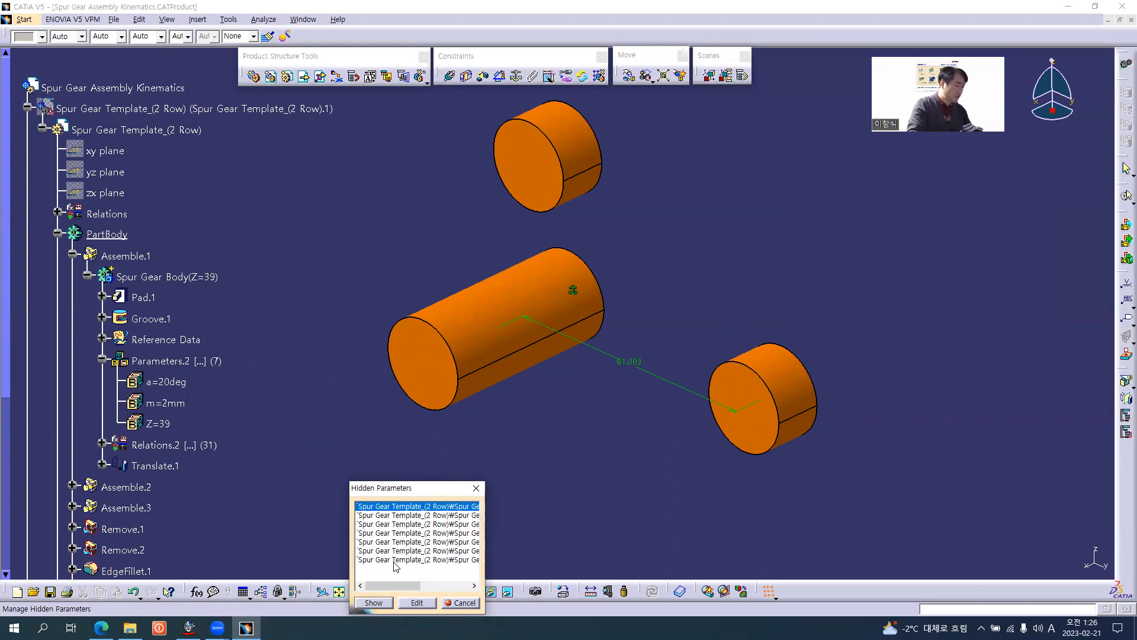
{"action": "left_click", "coordinate": [394, 561], "text": "shift"}
{"action": "left_click", "coordinate": [373, 602]}
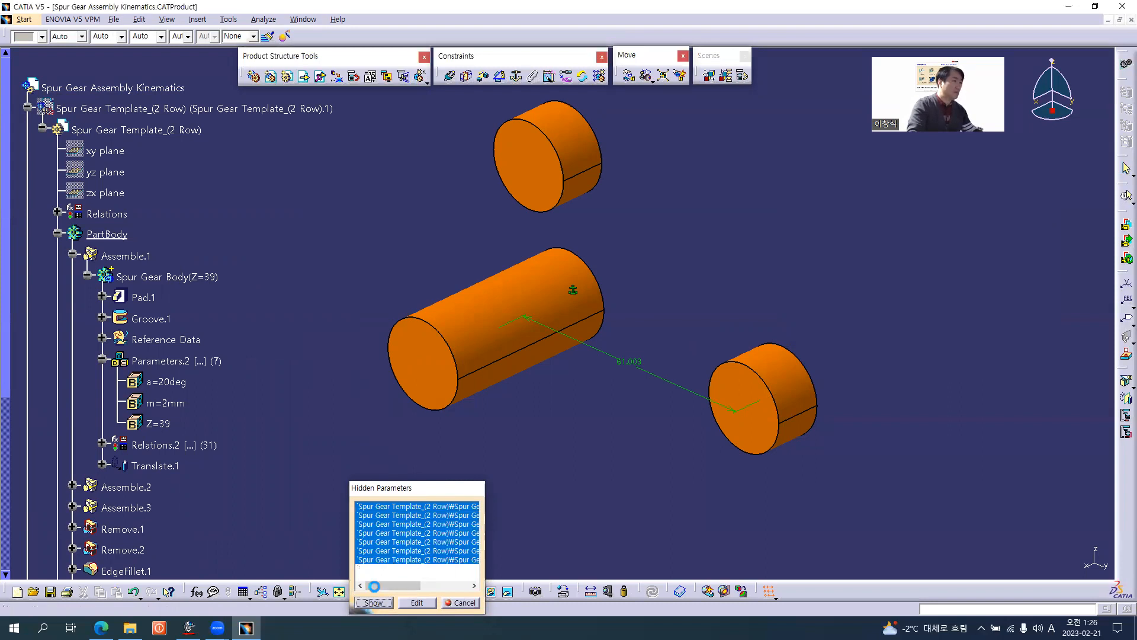
{"action": "scroll", "coordinate": [295, 392], "scroll_direction": "down", "scroll_amount": 3}
{"action": "left_click", "coordinate": [172, 393]}
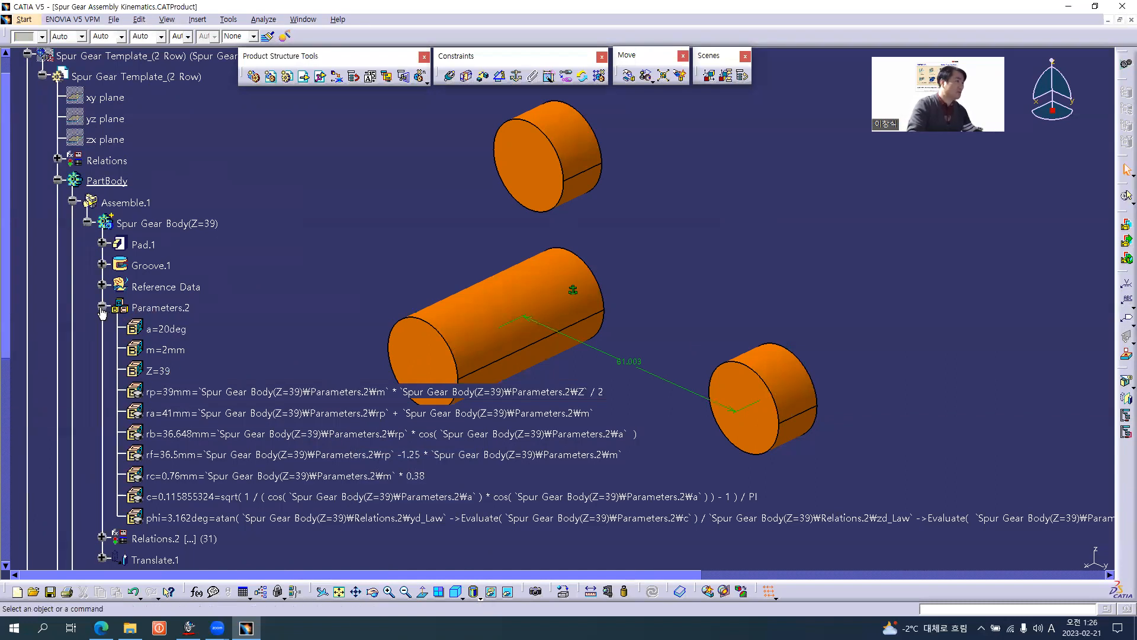
{"action": "left_click", "coordinate": [102, 308]}
{"action": "left_click", "coordinate": [58, 180]}
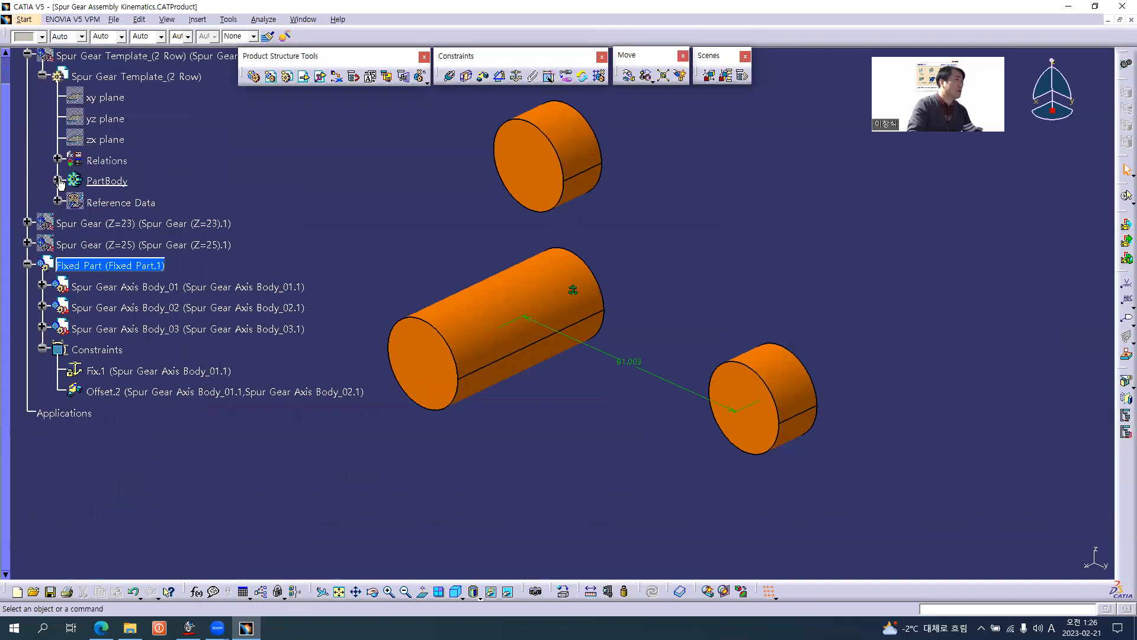
Collapse Spur Gear Template_(2 Row), and expand Spur Gear (Z=25) down to its Parameters to check the pitch radius rp.
{"action": "left_click", "coordinate": [59, 180]}
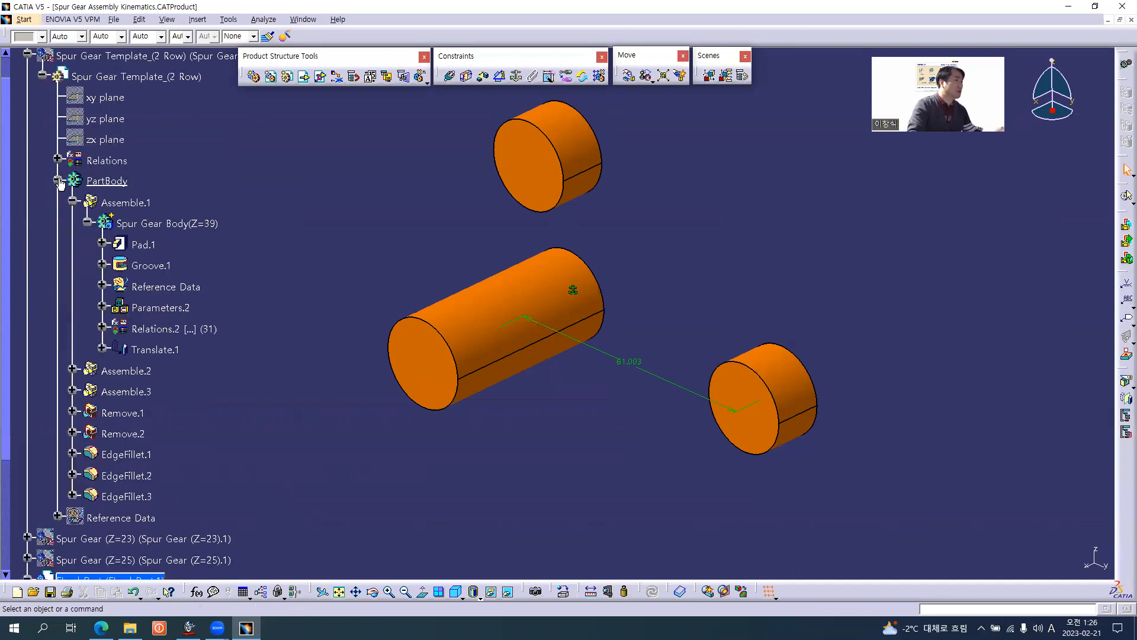
{"action": "left_click", "coordinate": [57, 180]}
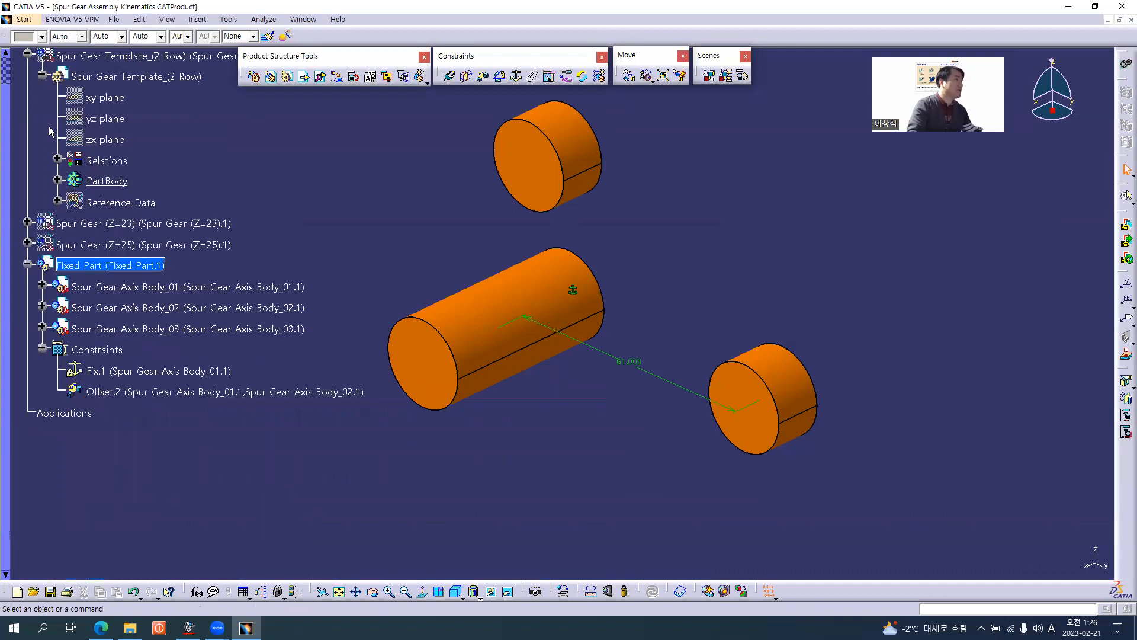
{"action": "left_click", "coordinate": [43, 76]}
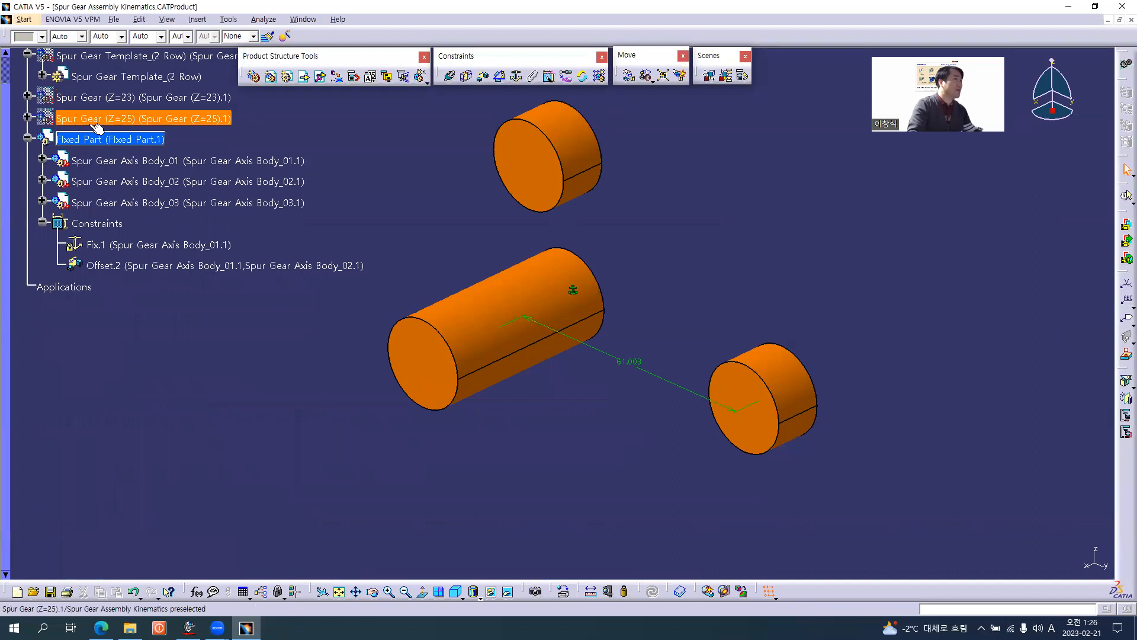
{"action": "left_click", "coordinate": [28, 118]}
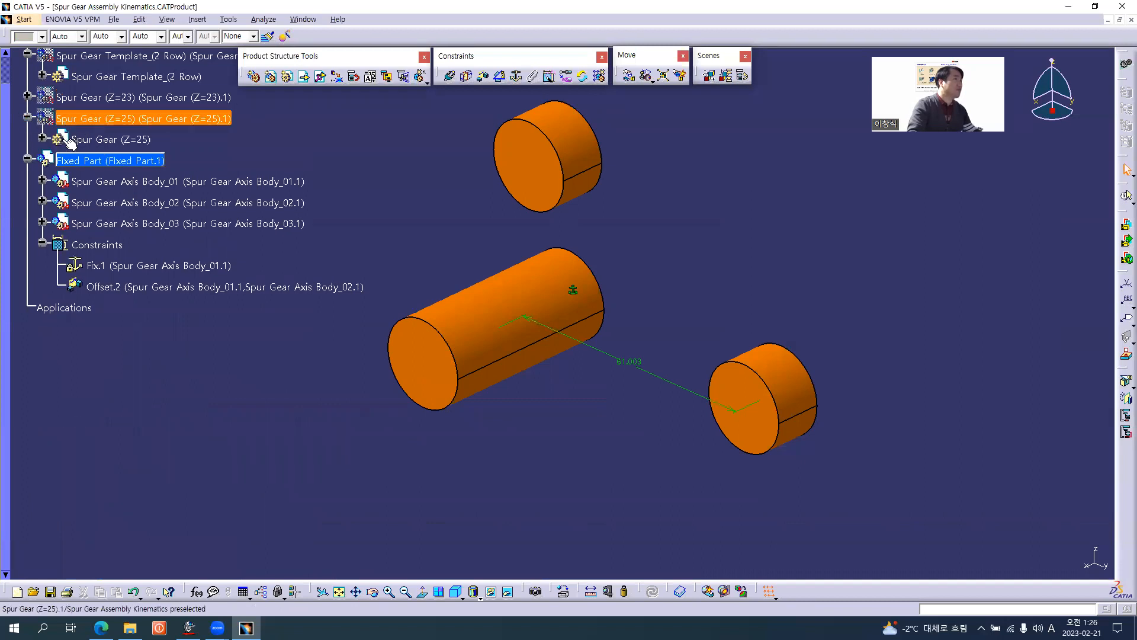
{"action": "left_click", "coordinate": [42, 138]}
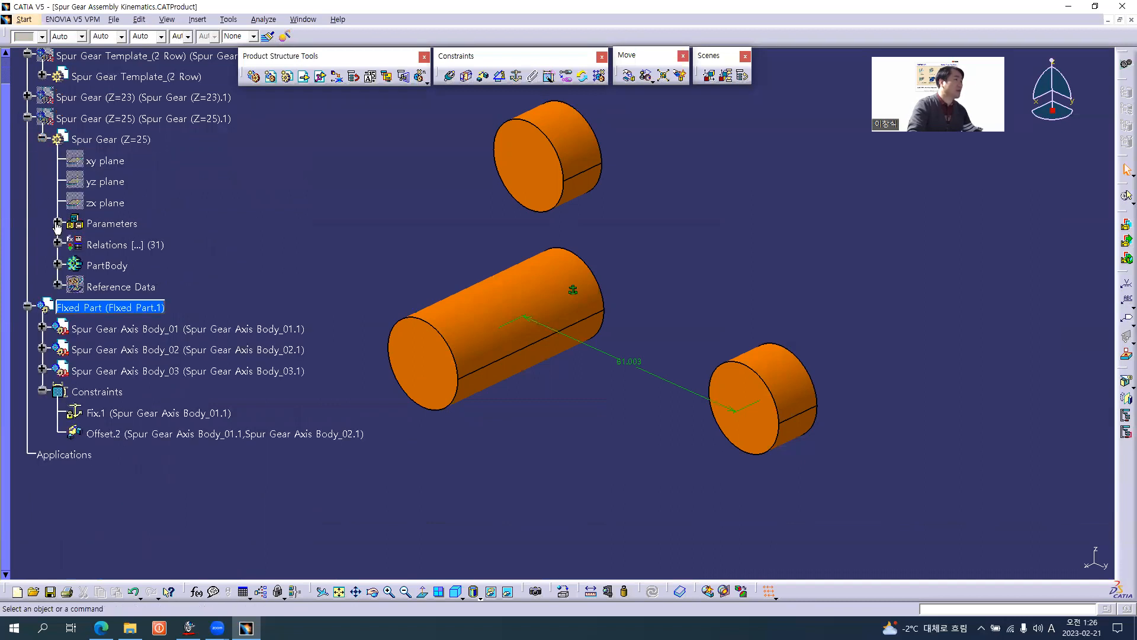
{"action": "left_click", "coordinate": [57, 223]}
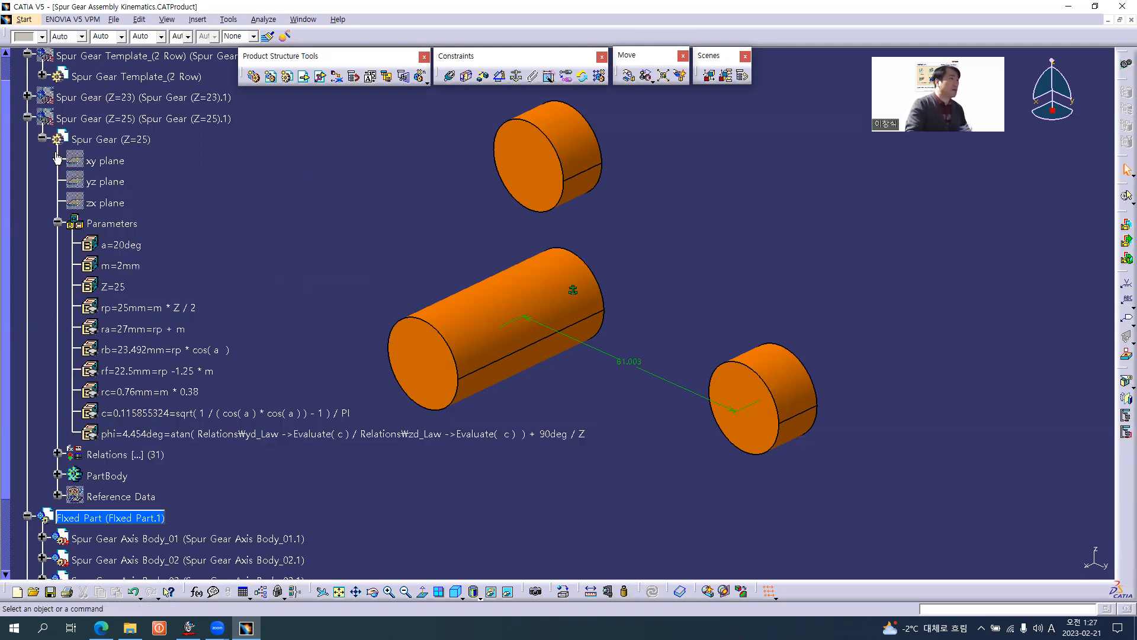
{"action": "left_click", "coordinate": [42, 138]}
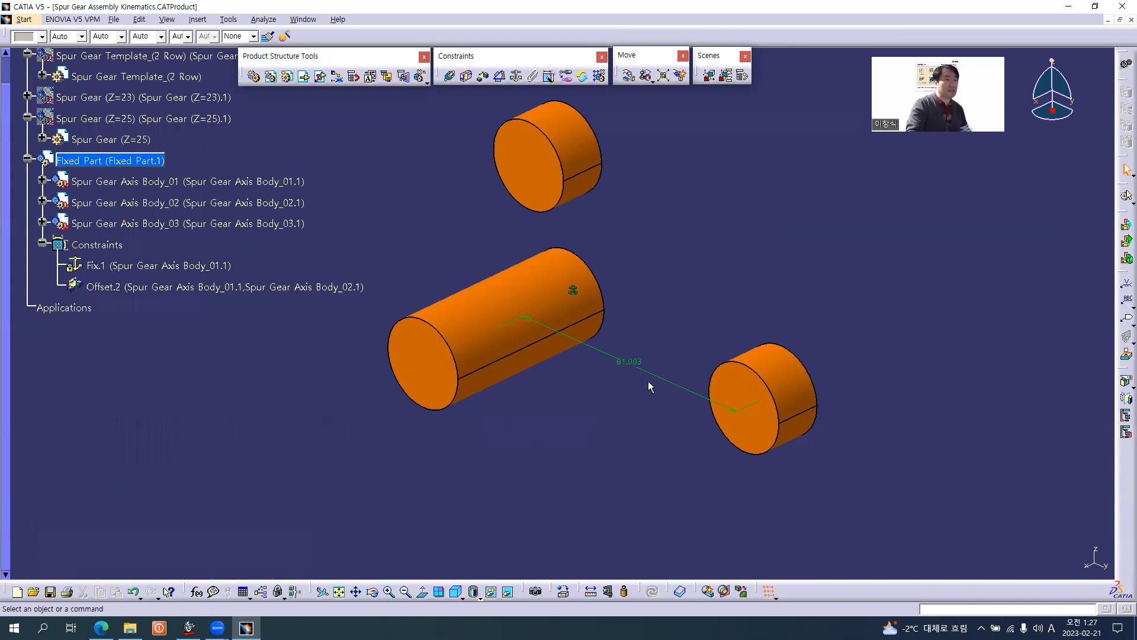
Set the offset constraint between Spur Gear Axis Body_01 and Spur Gear Axis Body_02 to 64 mm.
{"action": "double_click", "coordinate": [634, 359]}
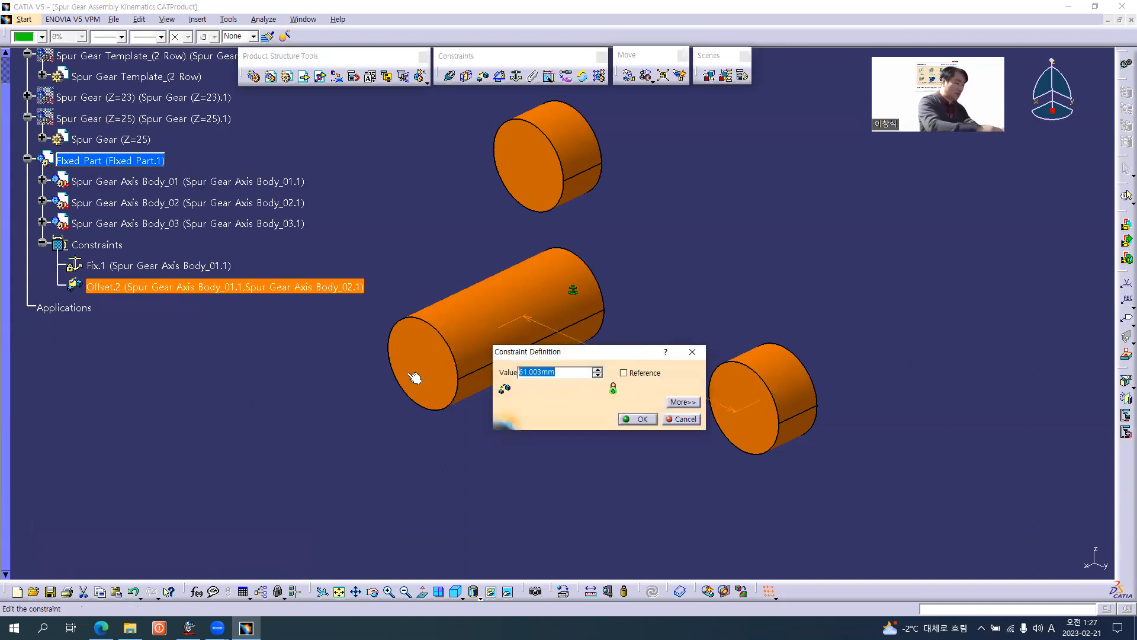
{"action": "type", "text": "64"}
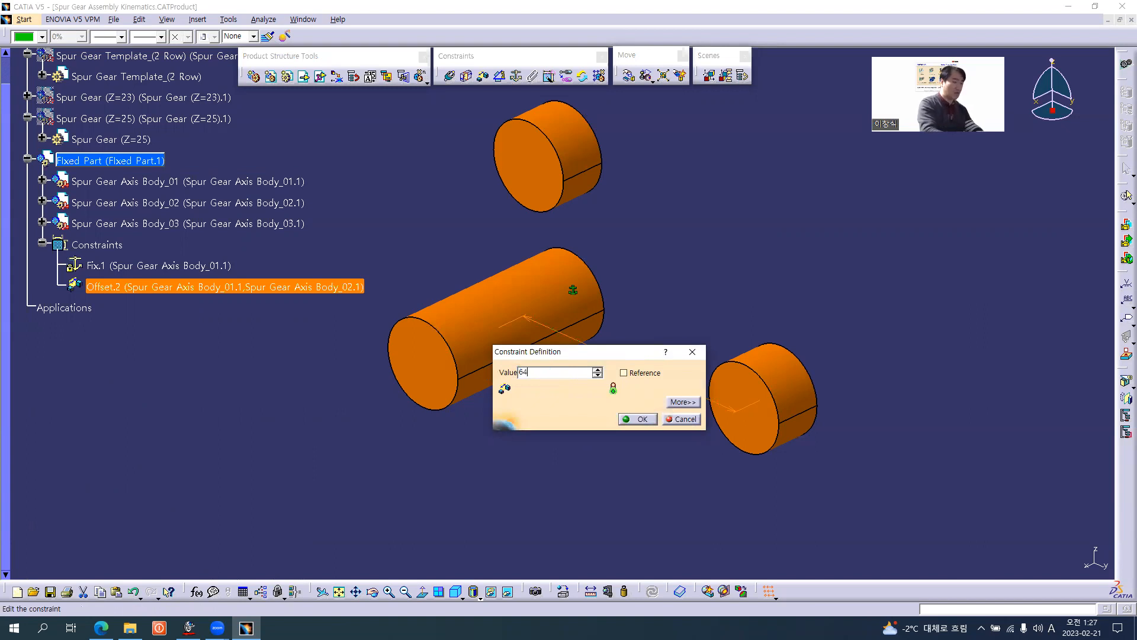
{"action": "key", "text": "Return"}
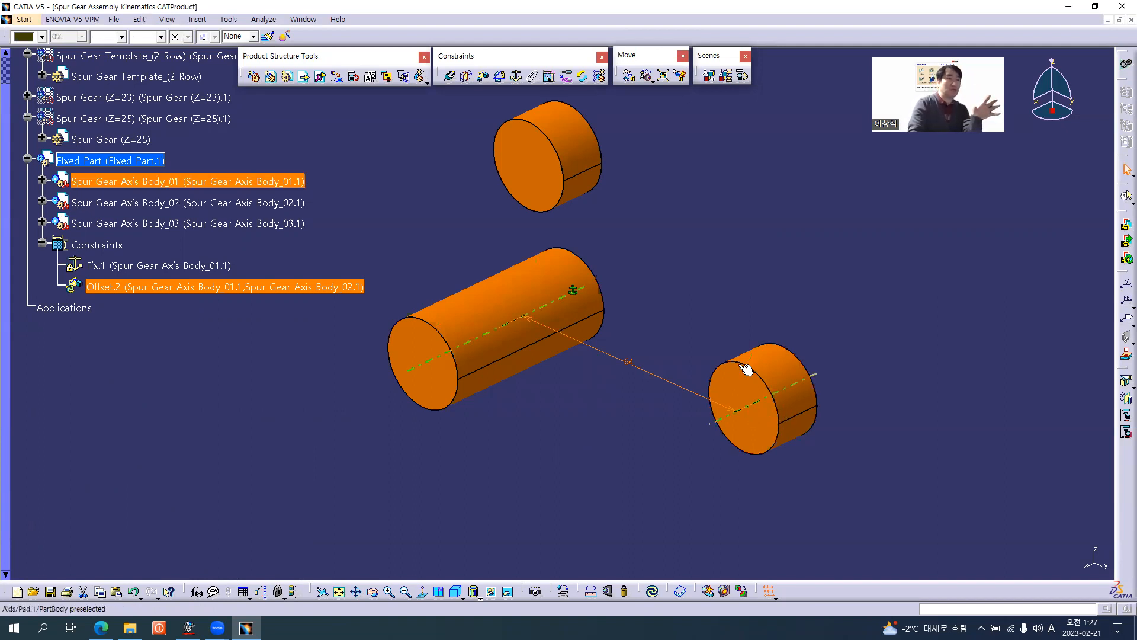
{"action": "left_click", "coordinate": [578, 234]}
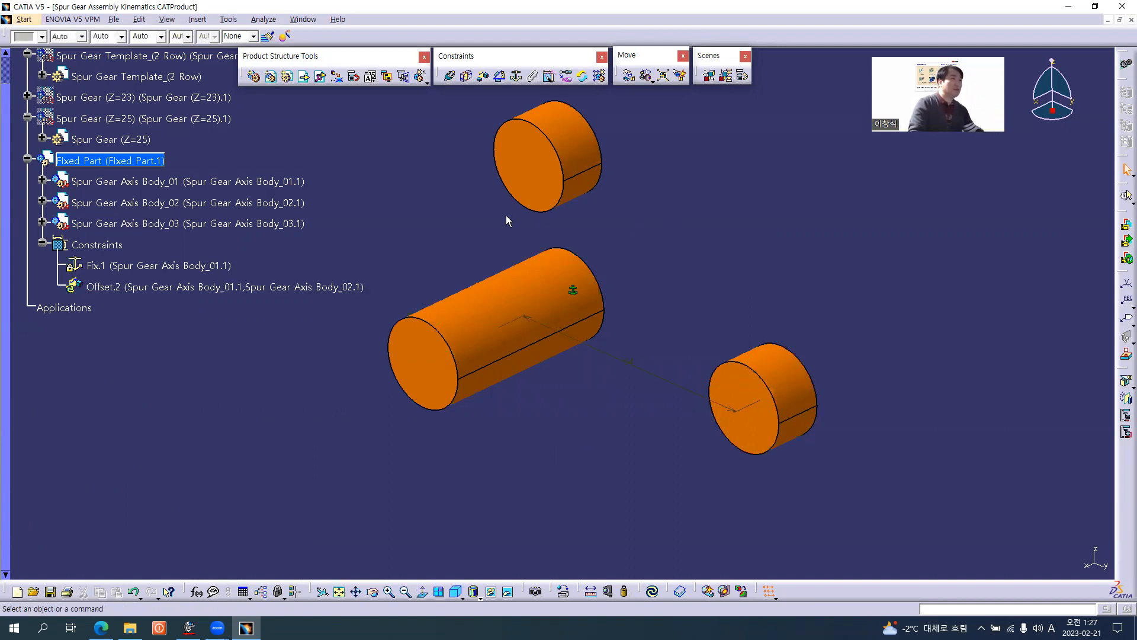
Create an offset constraint between the axes of Spur Gear Axis Body_01 and Spur Gear Axis Body_03.
{"action": "middle_click_drag", "start_coordinate": [506, 216], "coordinate": [585, 289]}
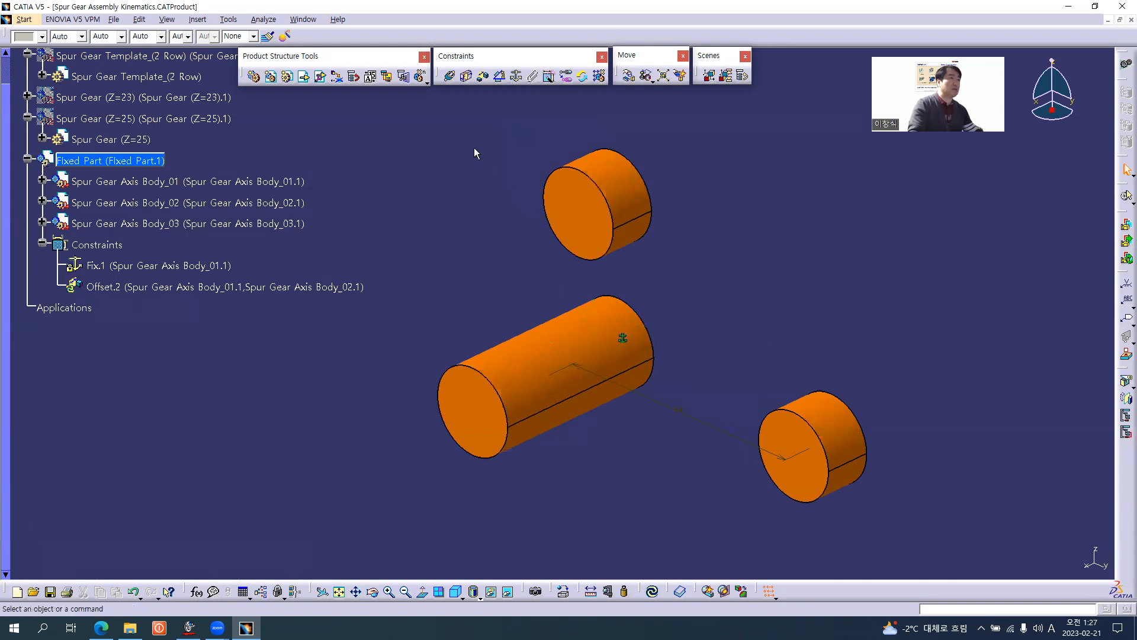
{"action": "left_click", "coordinate": [484, 77]}
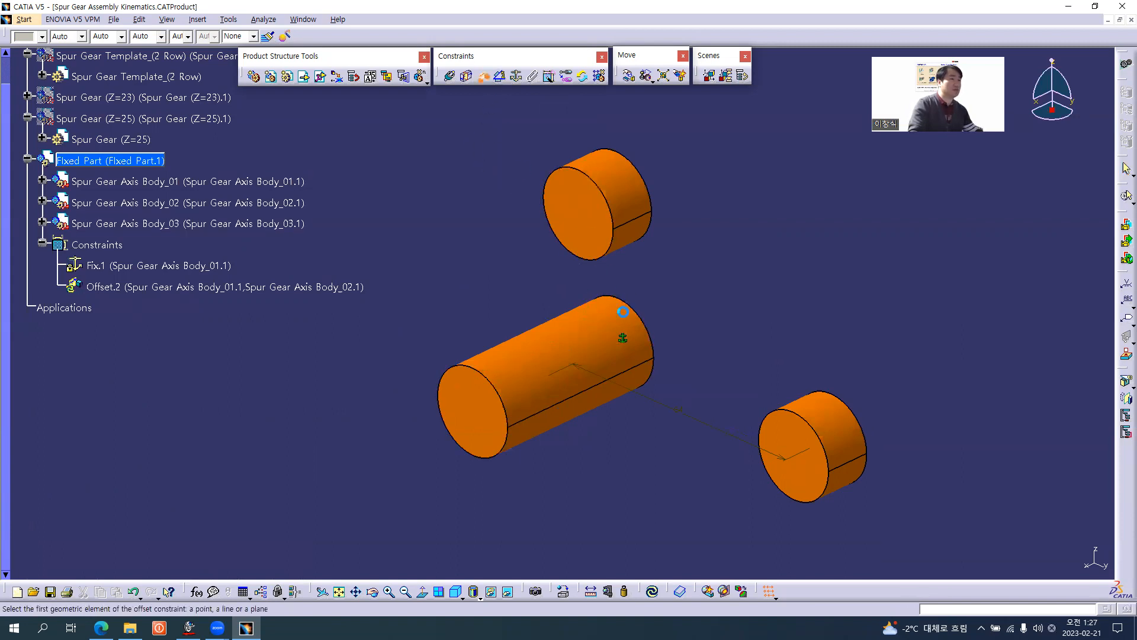
{"action": "left_click", "coordinate": [592, 352]}
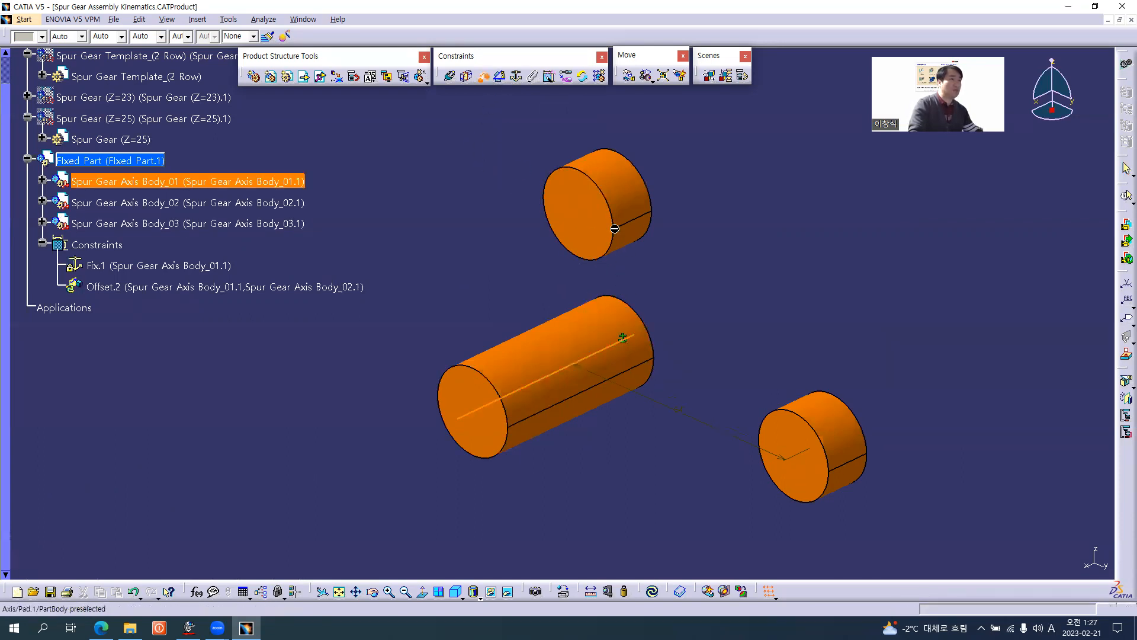
{"action": "left_click", "coordinate": [632, 204]}
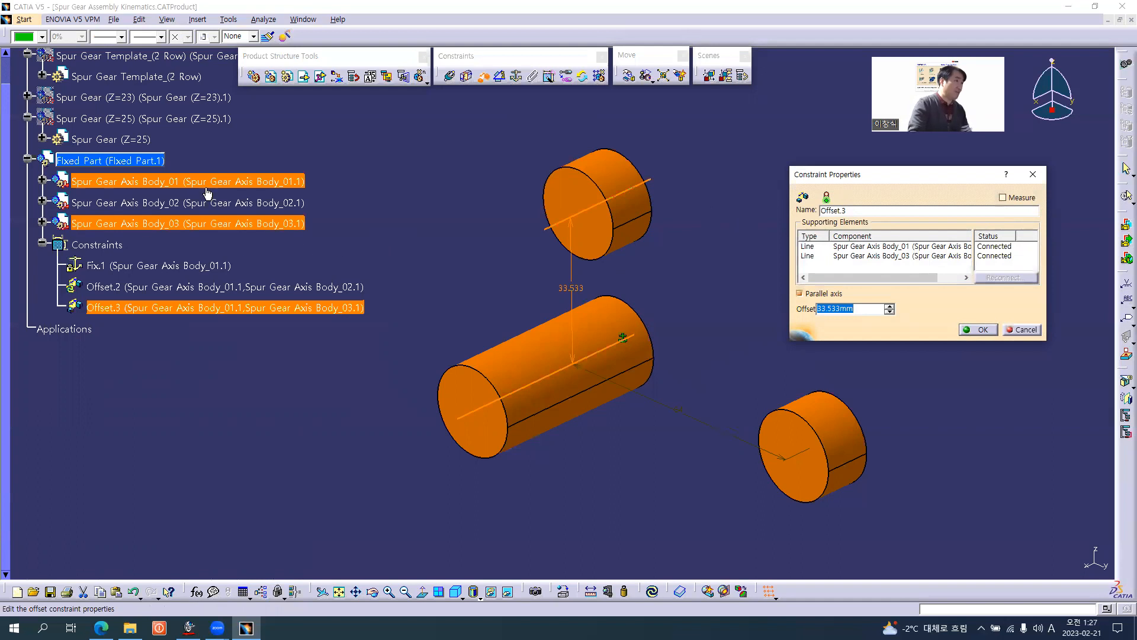
Expand Assemble.2 in Spur Gear Template_(2 Row) down to Parameters.3 of Spur Gear Body(Z=18) to check its module and tooth count.
{"action": "left_click", "coordinate": [356, 202]}
{"action": "scroll", "coordinate": [357, 201], "scroll_direction": "up", "scroll_amount": 3}
{"action": "left_click", "coordinate": [33, 288]}
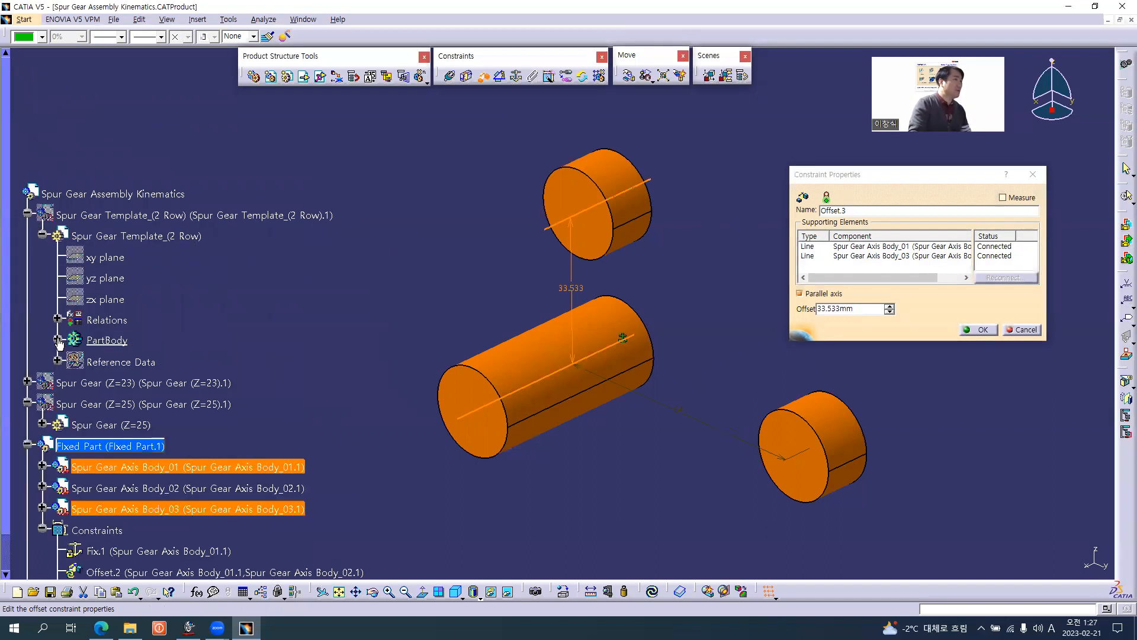
{"action": "left_click", "coordinate": [57, 340]}
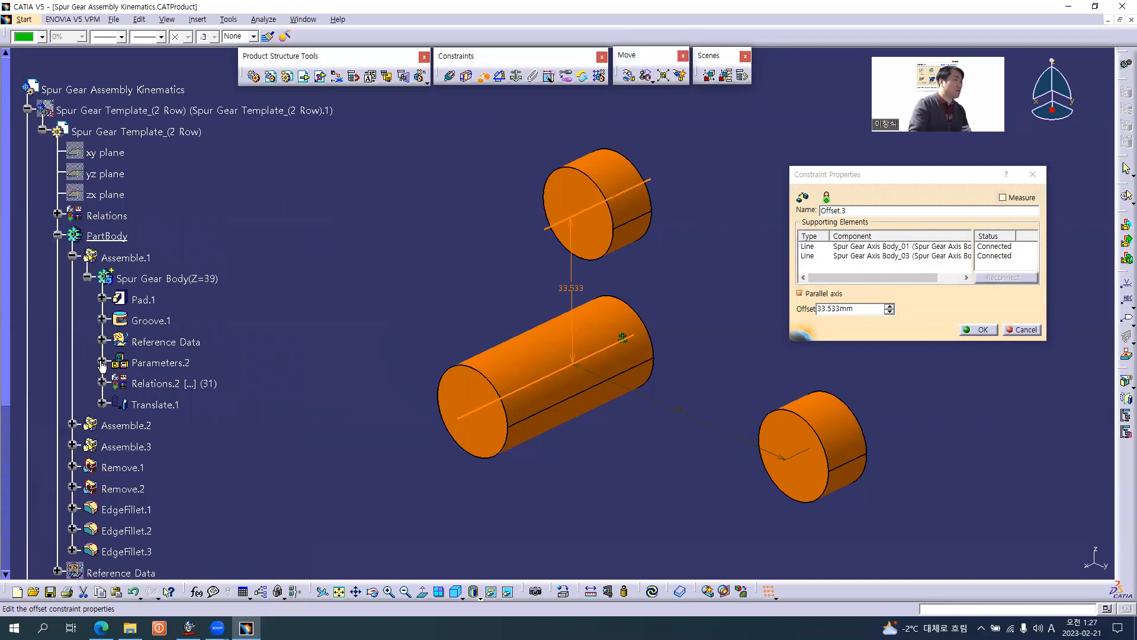
{"action": "left_click", "coordinate": [88, 276]}
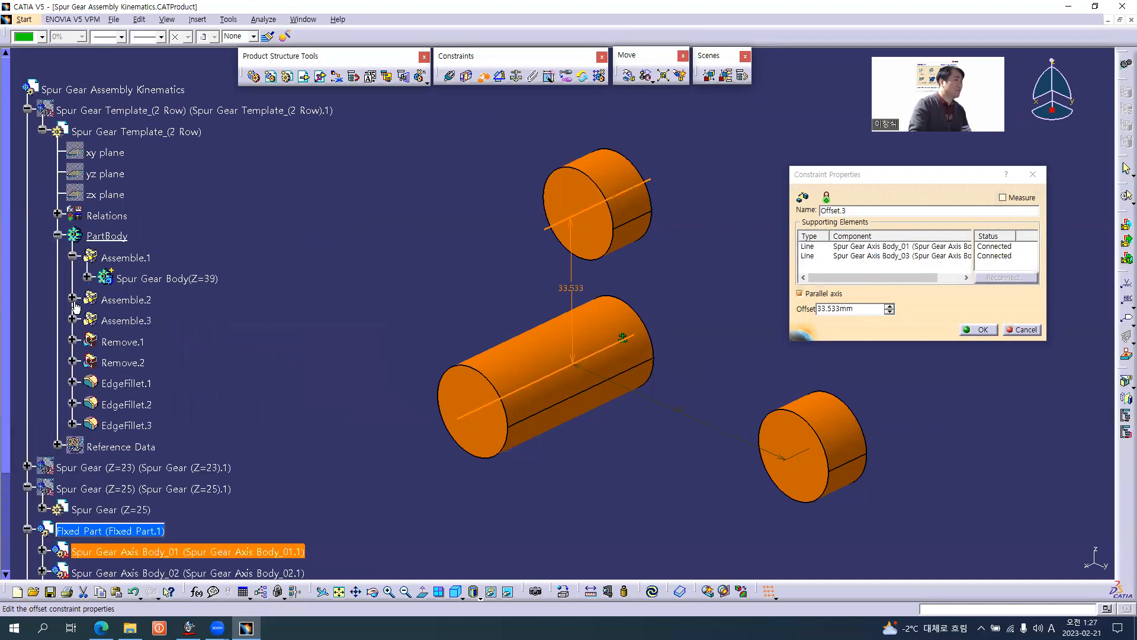
{"action": "left_click", "coordinate": [70, 298]}
{"action": "left_click", "coordinate": [87, 319]}
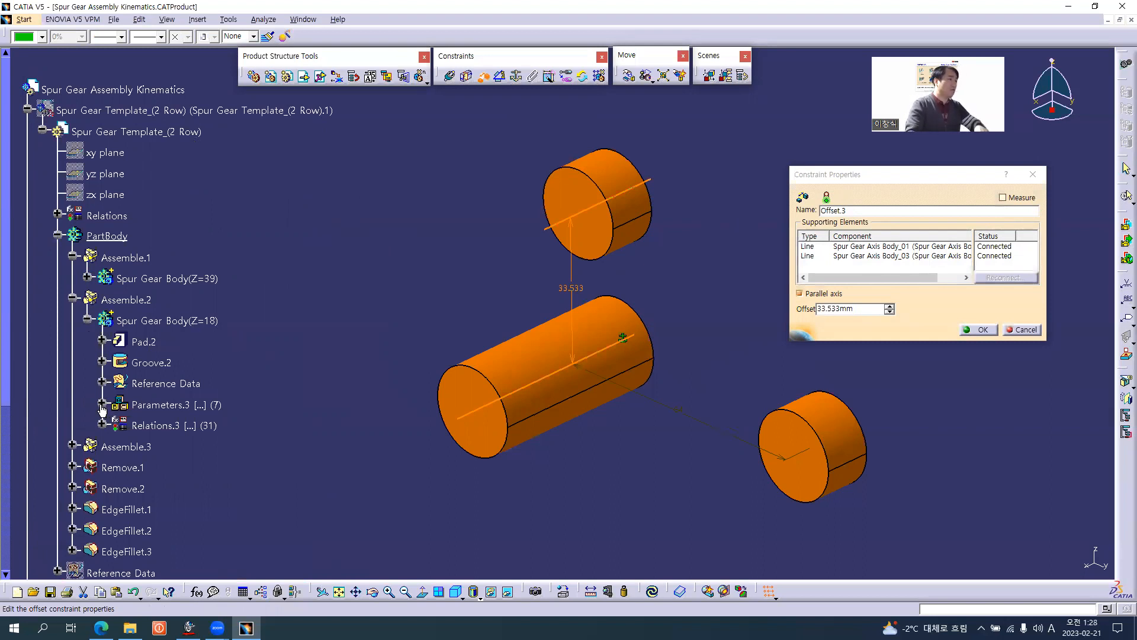
{"action": "left_click", "coordinate": [102, 405]}
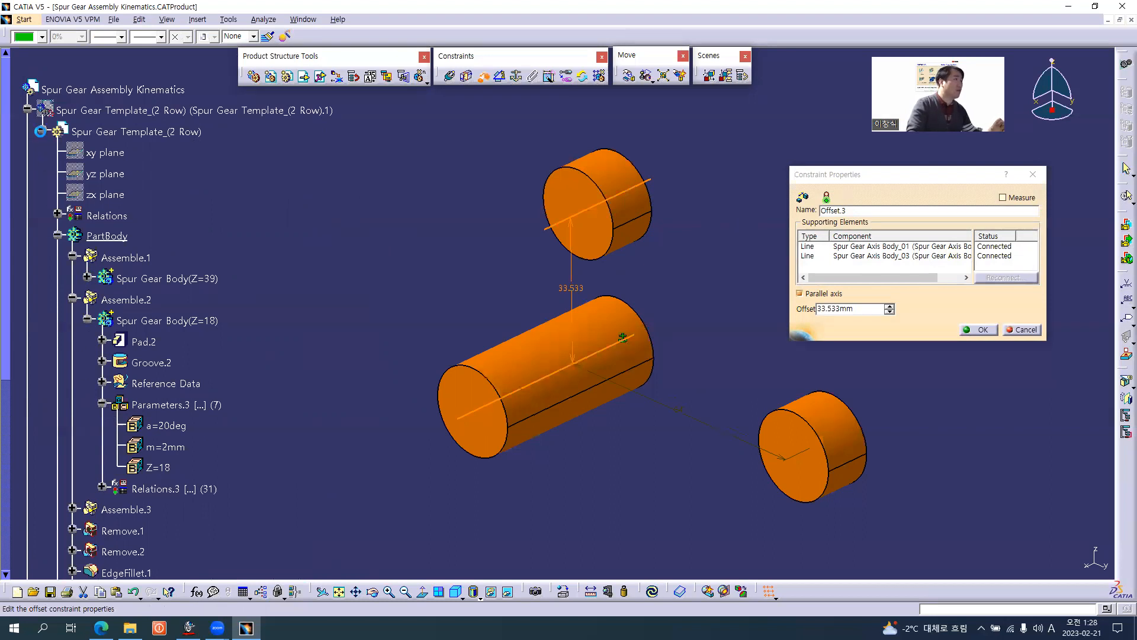
Collapse the template part and expand Spur Gear (Z=23) down to its Parameters to check the pitch radius rp.
{"action": "left_click", "coordinate": [42, 129]}
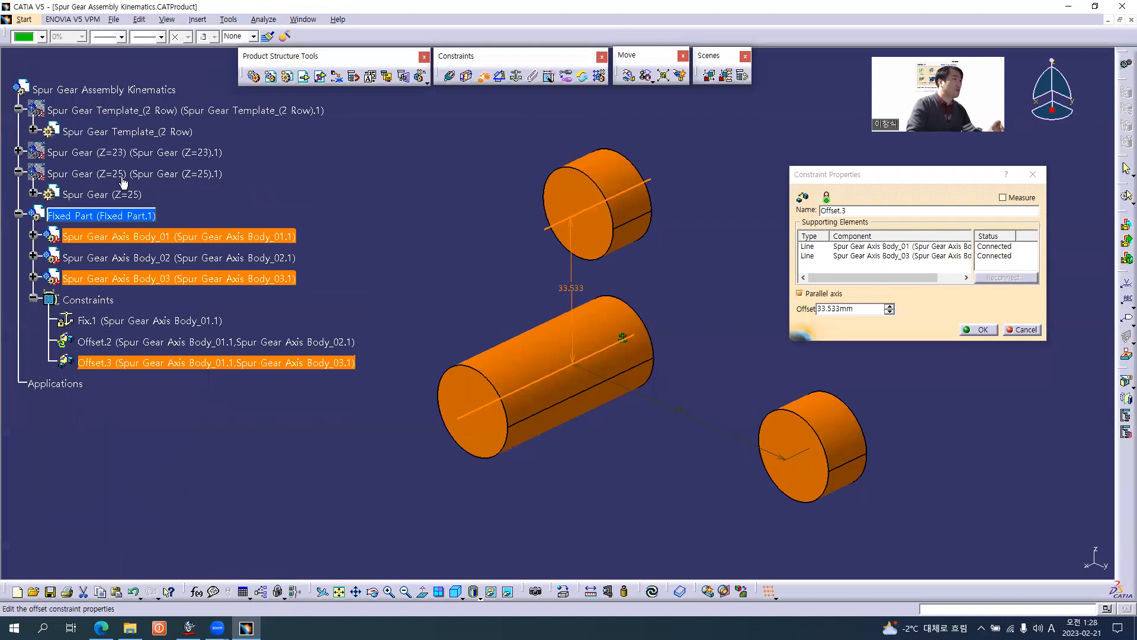
{"action": "left_click", "coordinate": [19, 152]}
{"action": "left_click", "coordinate": [33, 173]}
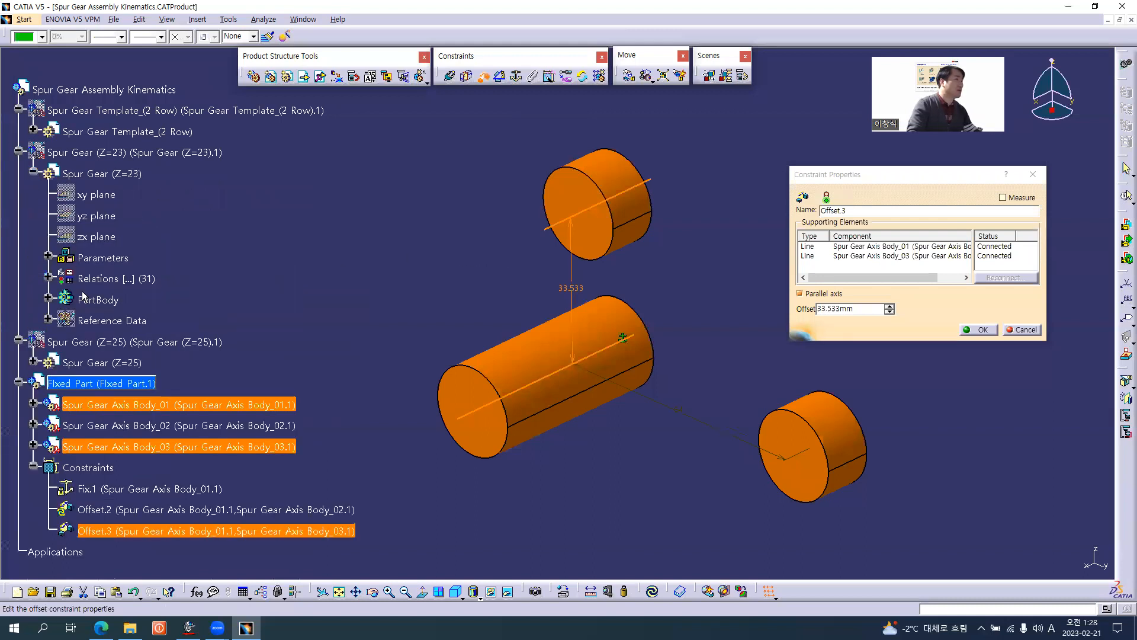
{"action": "left_click", "coordinate": [48, 257]}
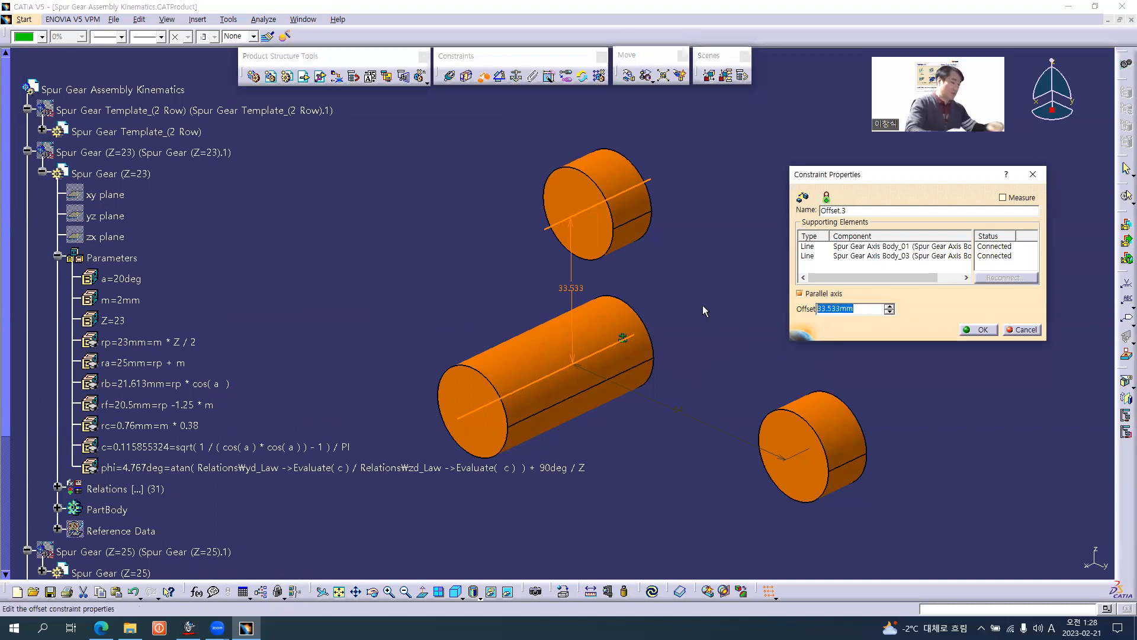
Set the offset between Spur Gear Axis Body_01 and Spur Gear Axis Body_03 to 41 mm, and update the constraints.
{"action": "type", "text": "41"}
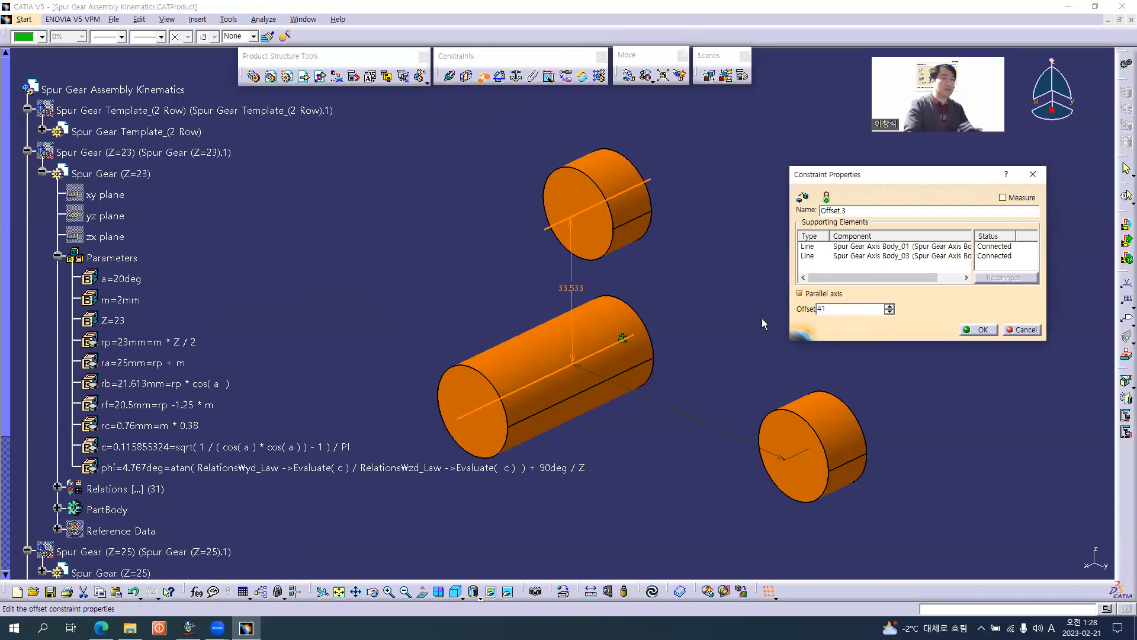
{"action": "left_click", "coordinate": [982, 331]}
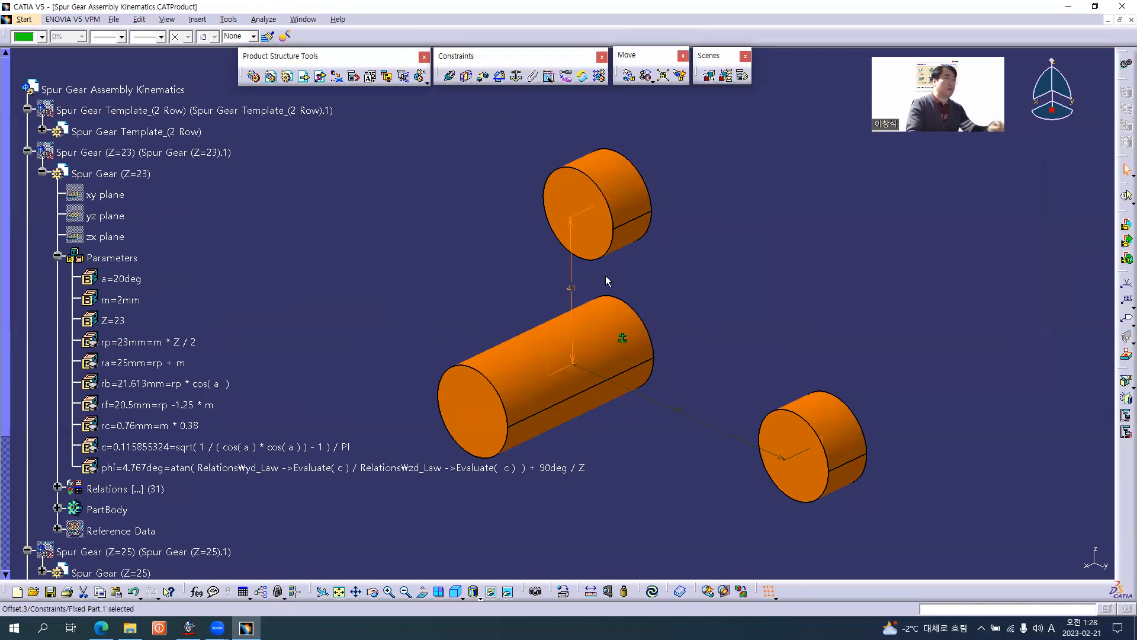
{"action": "left_click", "coordinate": [42, 171]}
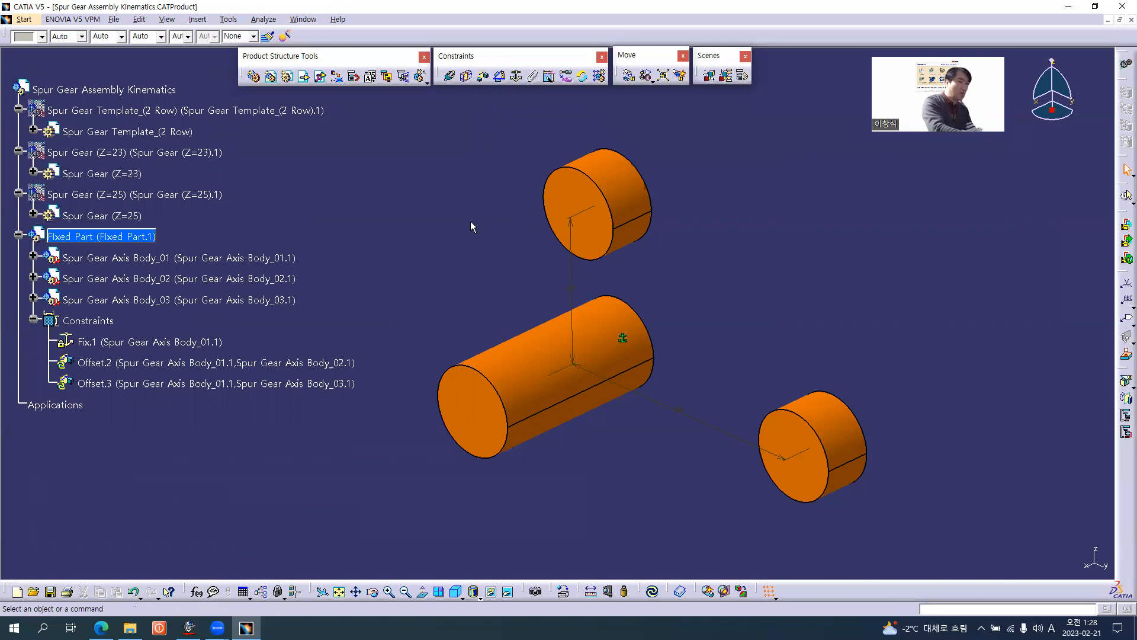
{"action": "key", "text": "ctrl+u"}
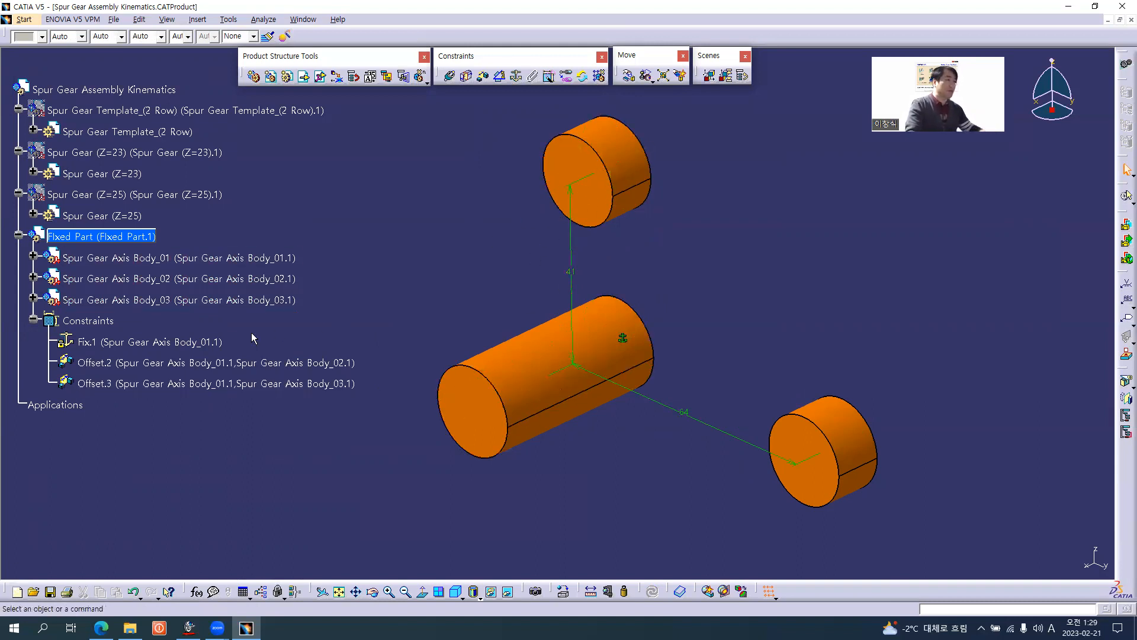
Hide and collapse the Constraints of Fixed Part, and make Spur Gear Assembly Kinematics the active product.
{"action": "right_click", "coordinate": [97, 320]}
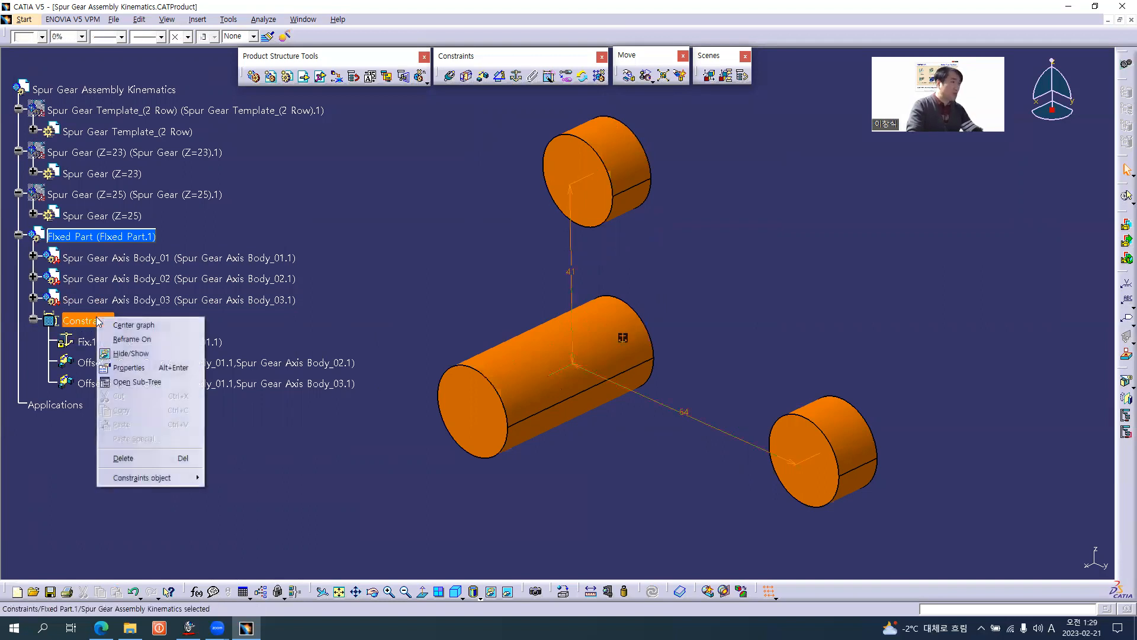
{"action": "left_click", "coordinate": [157, 320]}
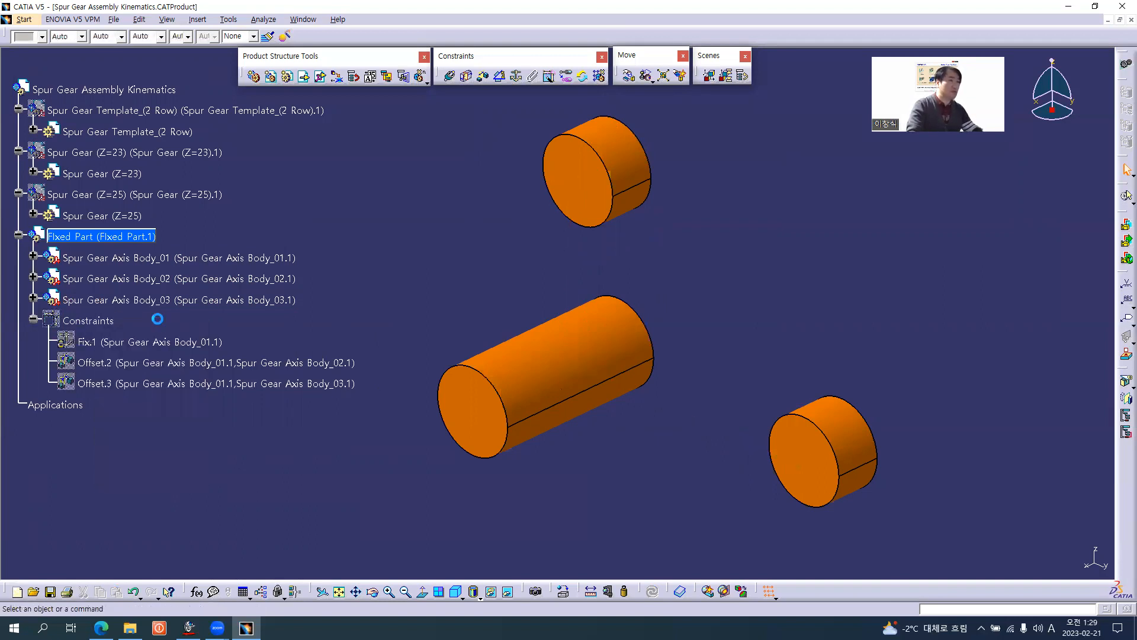
{"action": "left_click", "coordinate": [33, 320]}
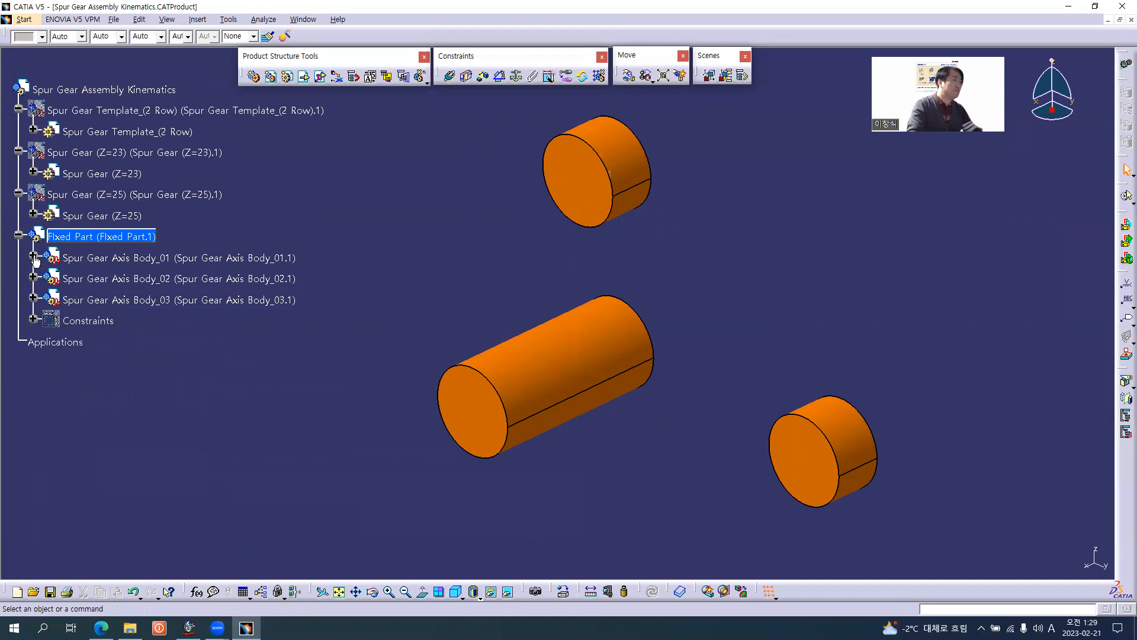
{"action": "left_click", "coordinate": [67, 240]}
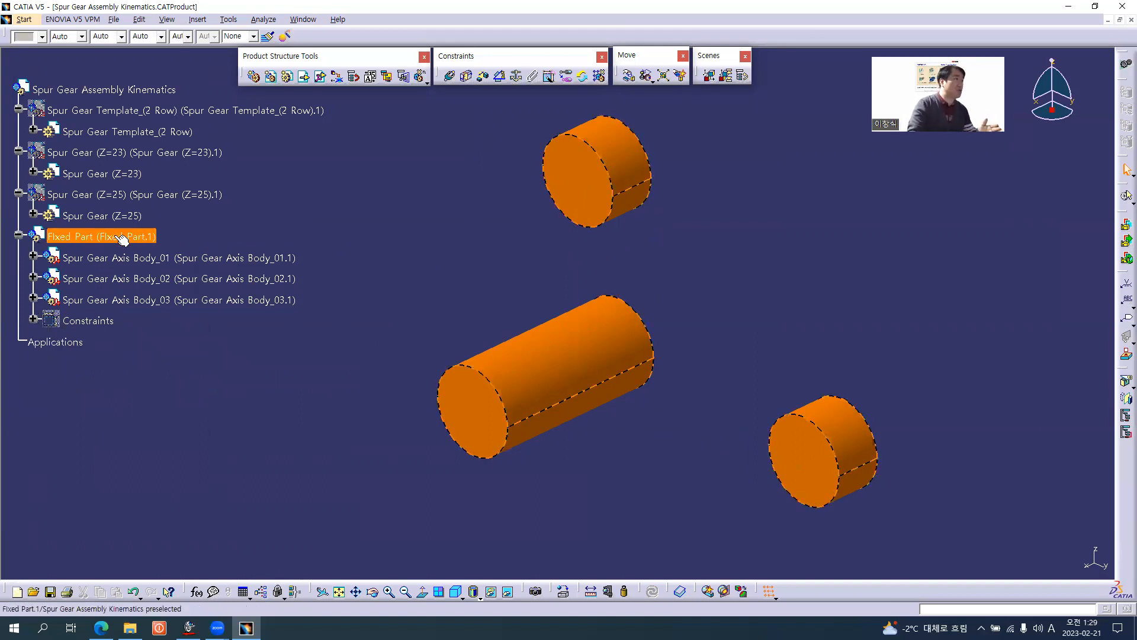
{"action": "left_click", "coordinate": [99, 91]}
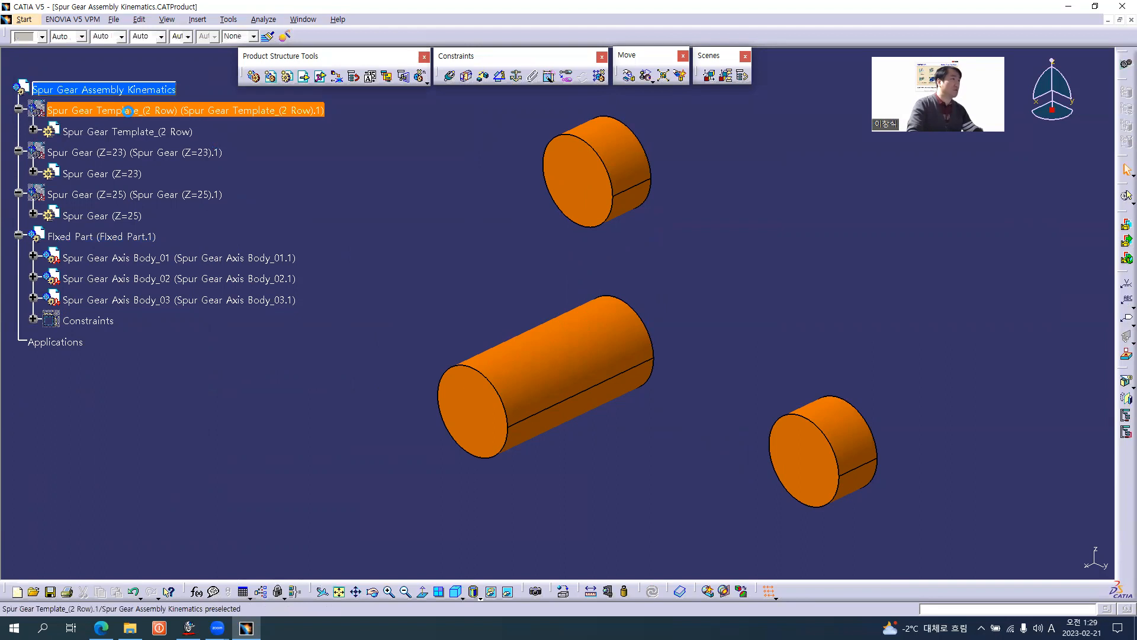
{"action": "right_click", "coordinate": [130, 114]}
{"action": "left_click", "coordinate": [162, 149]}
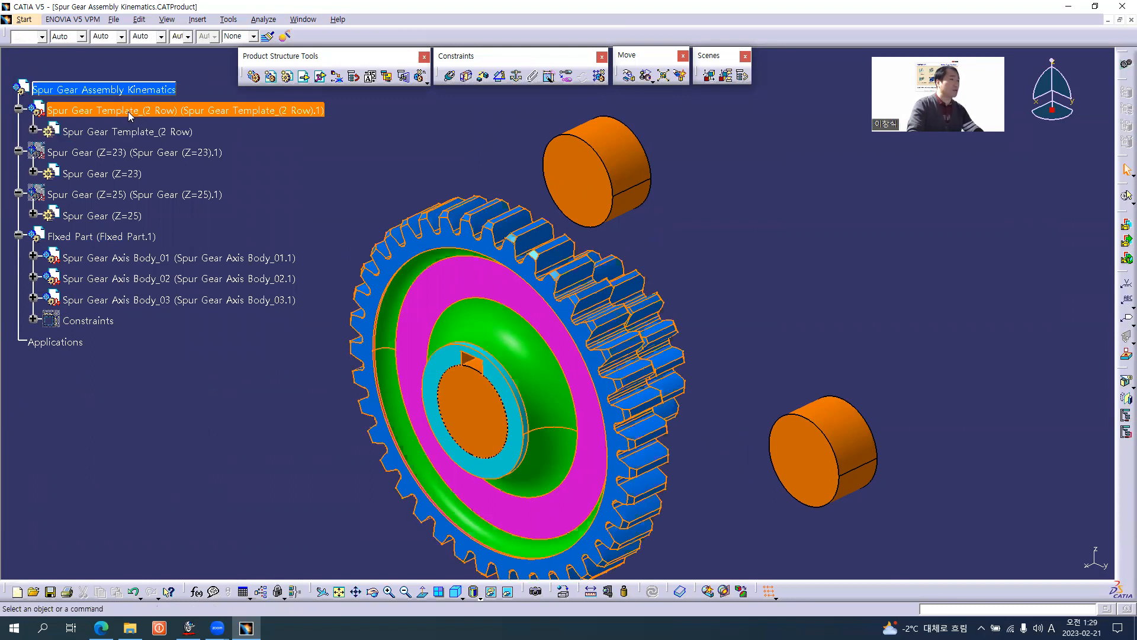
{"action": "key", "text": "h"}
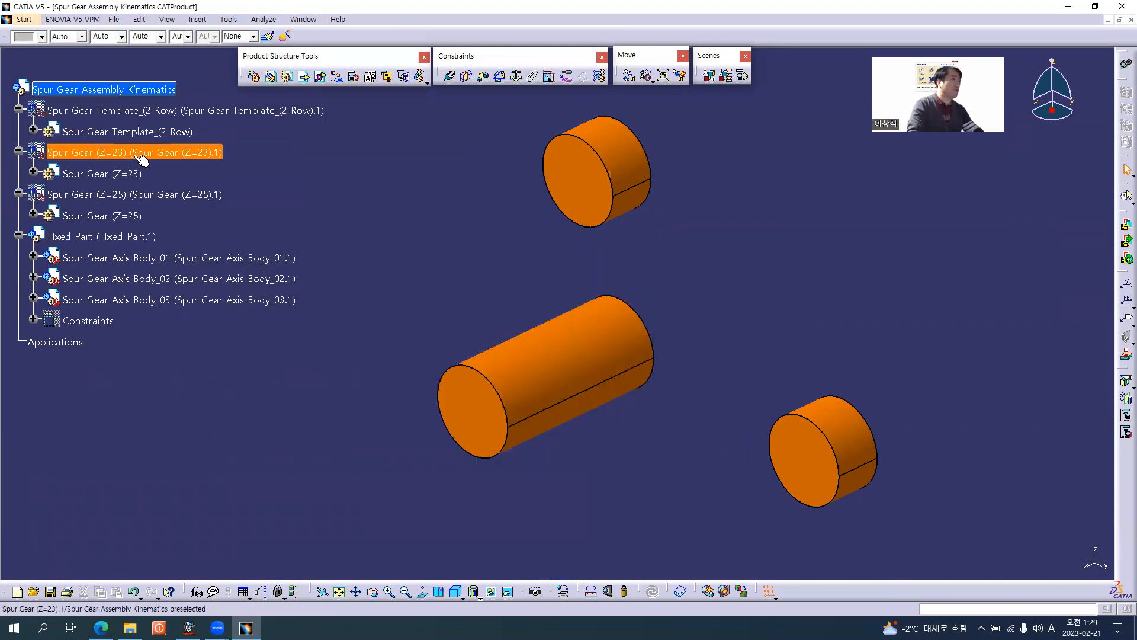
Show the hidden Spur Gear (Z=23) component in the assembly.
{"action": "right_click", "coordinate": [140, 155]}
{"action": "left_click", "coordinate": [173, 187]}
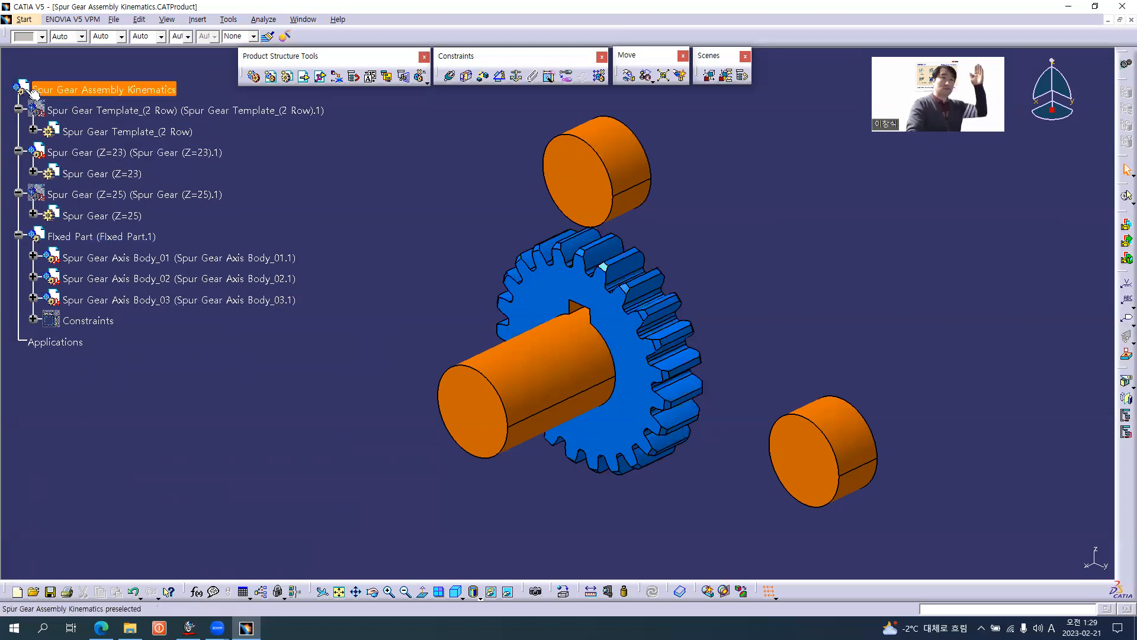
Fix the Fixed Part component in Spur Gear Assembly Kinematics, and expand the assembly's Constraints node.
{"action": "left_click", "coordinate": [53, 94]}
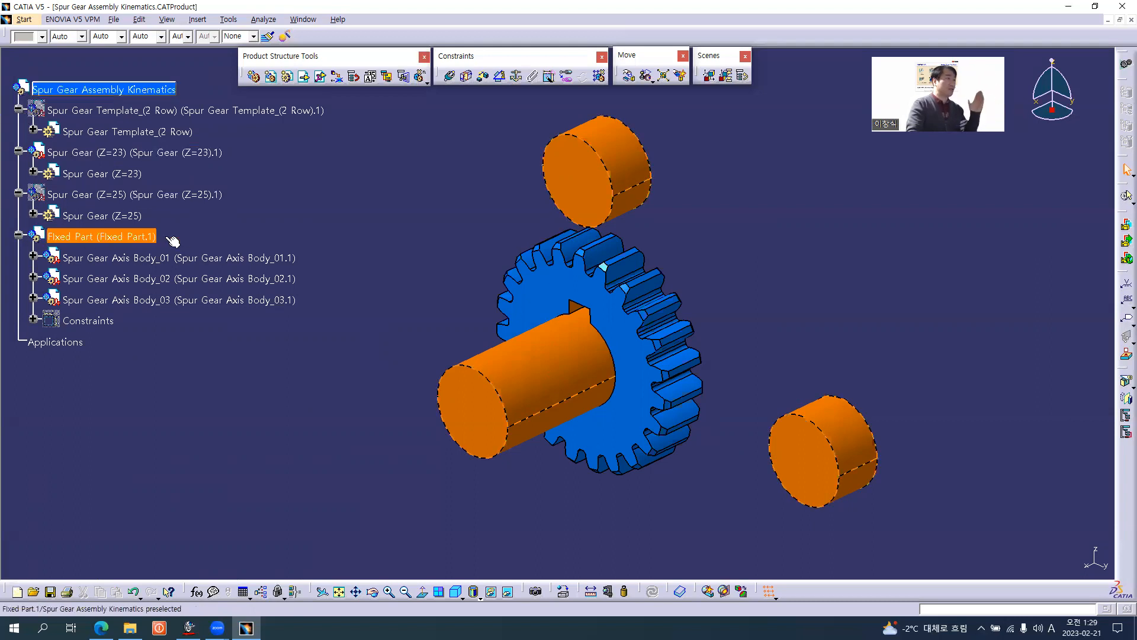
{"action": "left_click", "coordinate": [517, 77]}
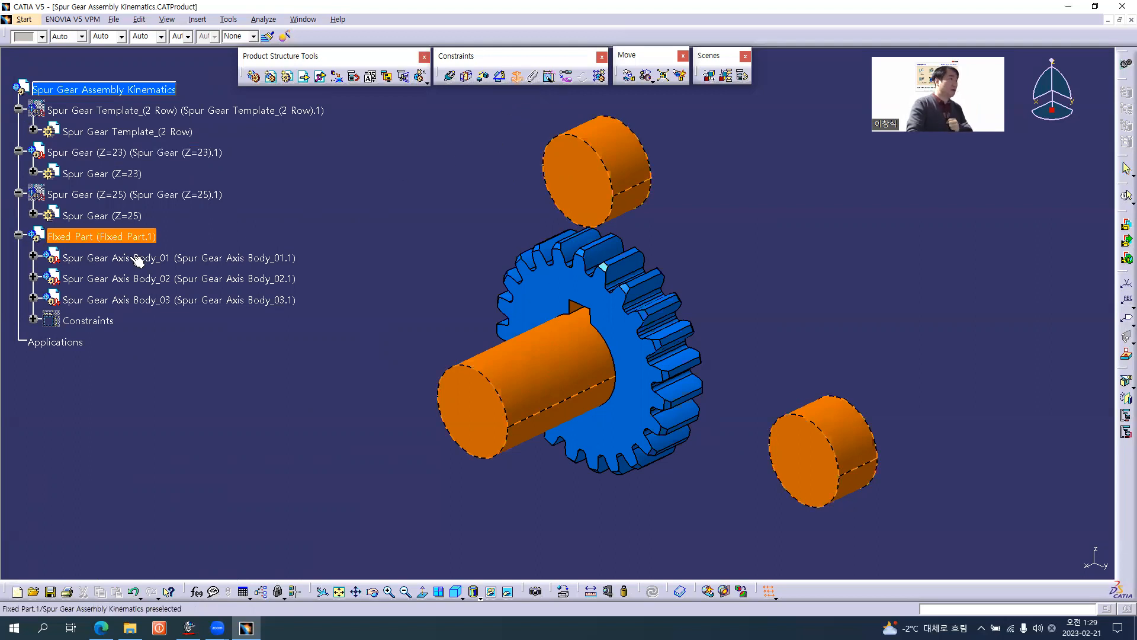
{"action": "left_click", "coordinate": [104, 238]}
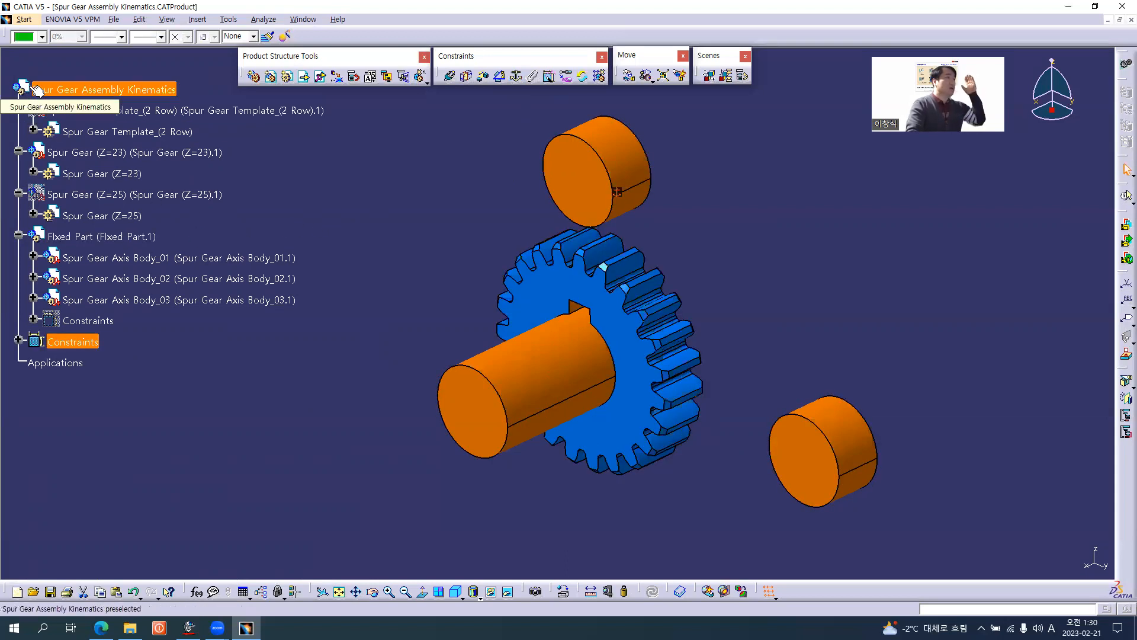
{"action": "left_click", "coordinate": [116, 94]}
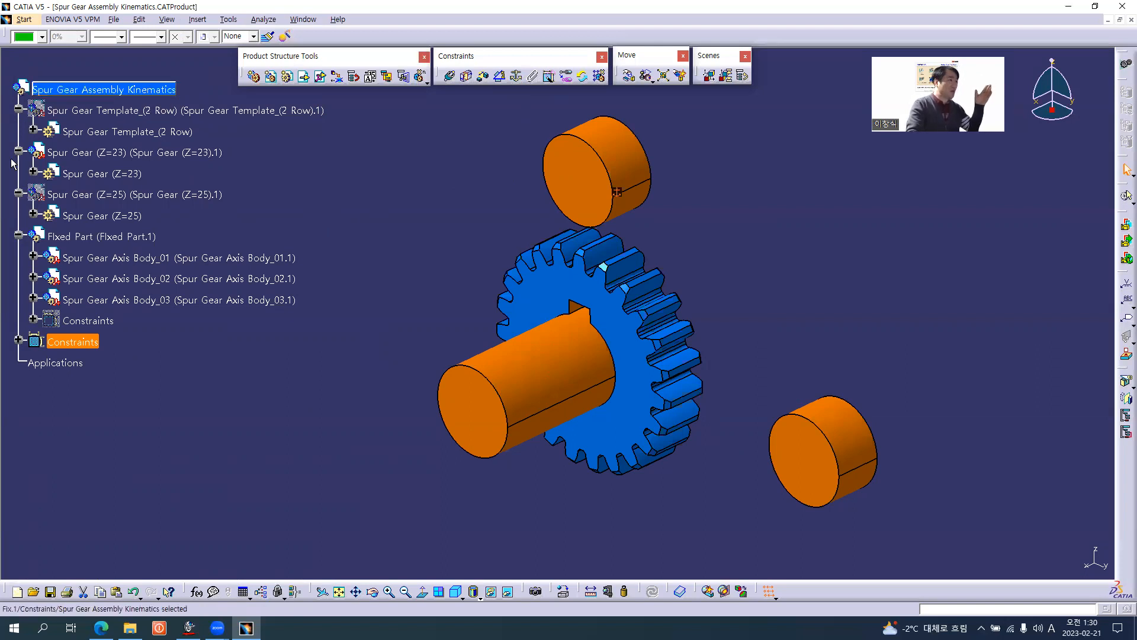
{"action": "left_click", "coordinate": [18, 340]}
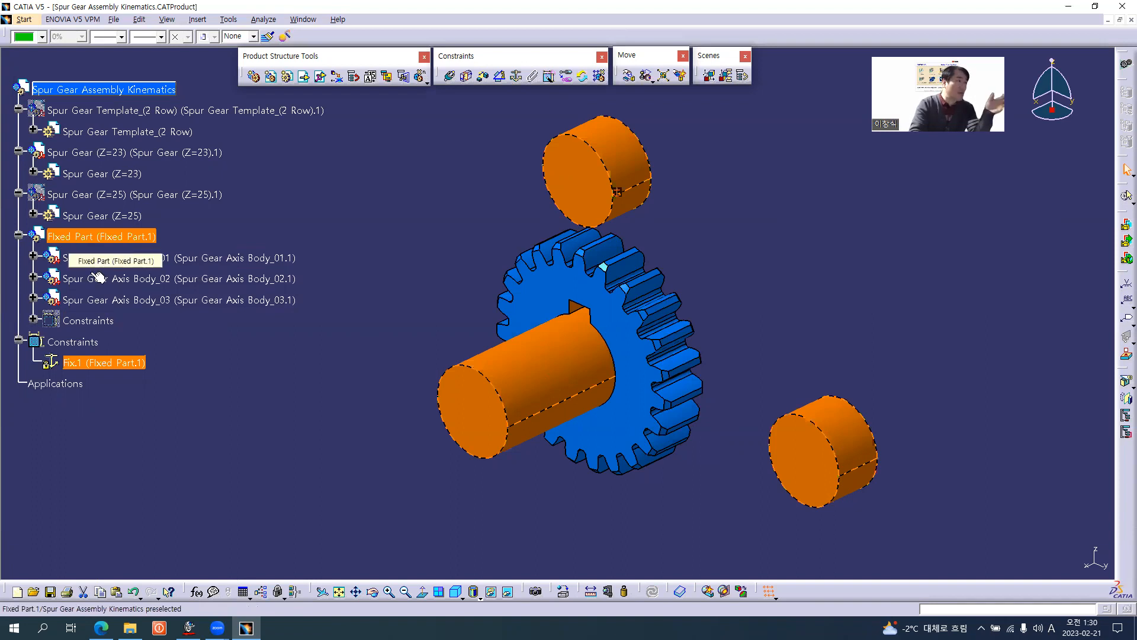
Review the constraints inside Fixed Part, and collapse Fixed Part in the tree.
{"action": "left_click", "coordinate": [33, 321]}
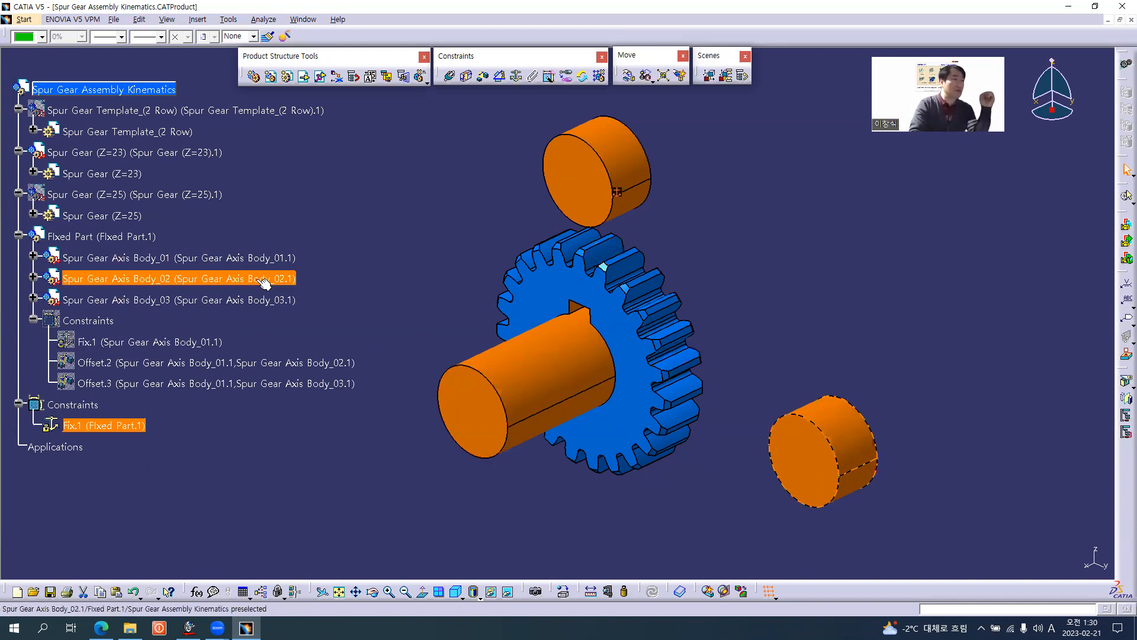
{"action": "left_click", "coordinate": [33, 321]}
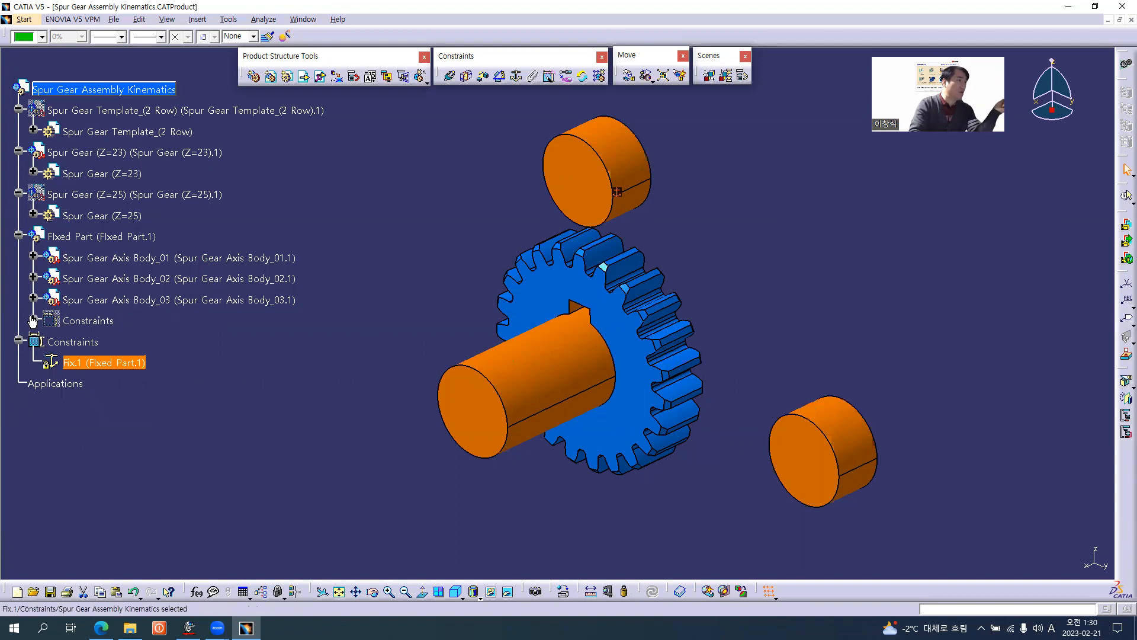
{"action": "left_click", "coordinate": [19, 237]}
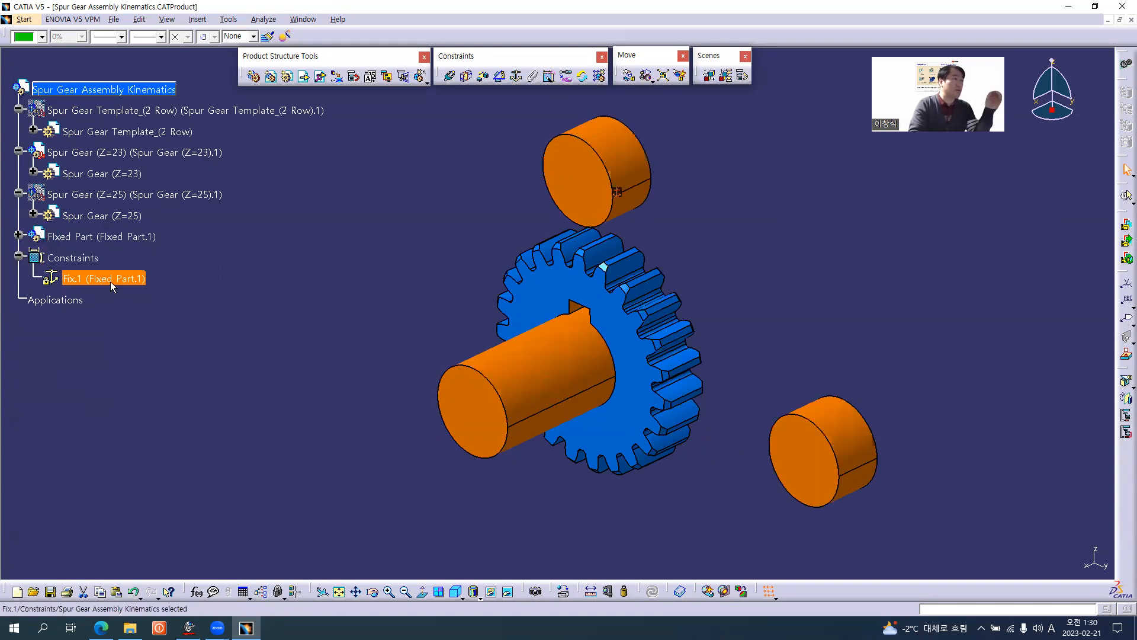
{"action": "left_click", "coordinate": [346, 267]}
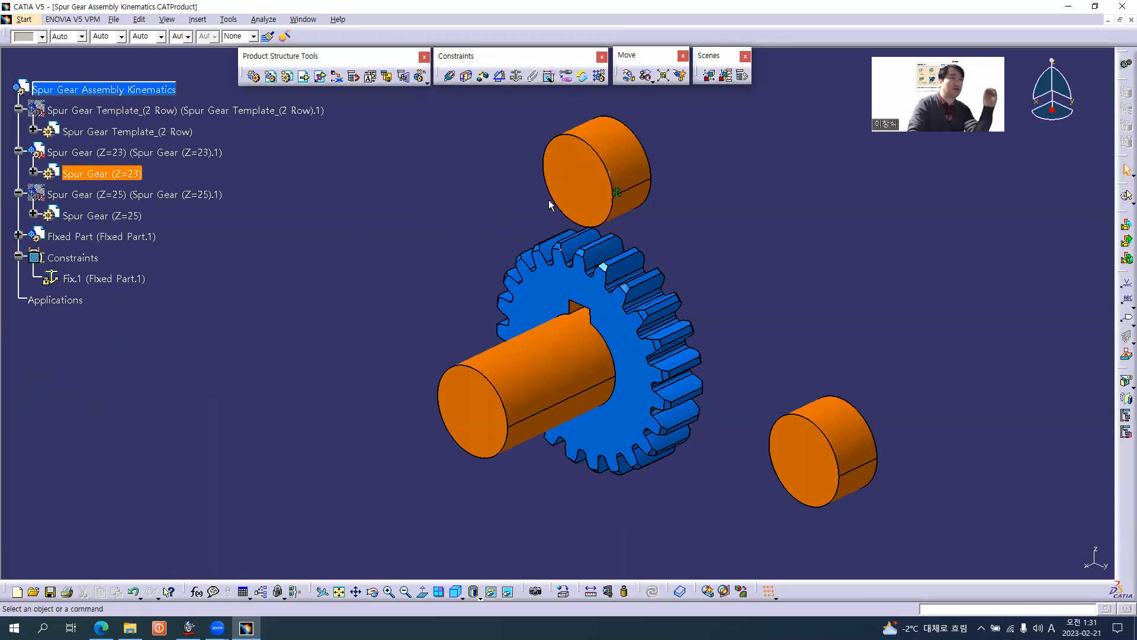
Make the axis of Spur Gear Axis Body_03 coincident with the bore axis of Spur Gear (Z=23), hiding Fixed Part to reach the bore.
{"action": "left_click", "coordinate": [452, 78]}
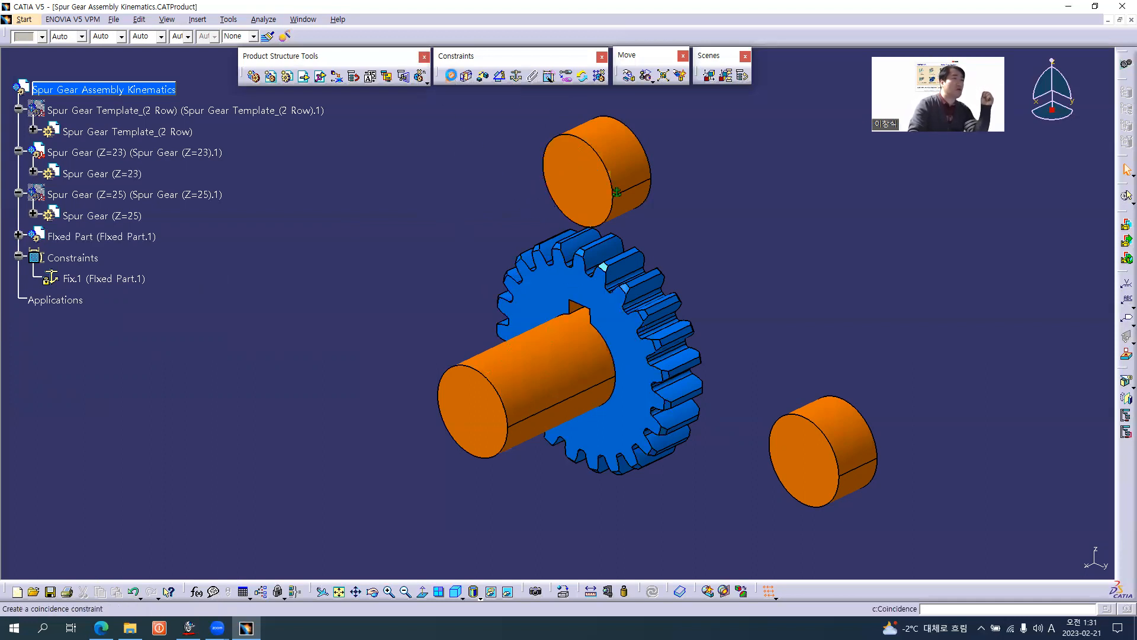
{"action": "left_click", "coordinate": [628, 156]}
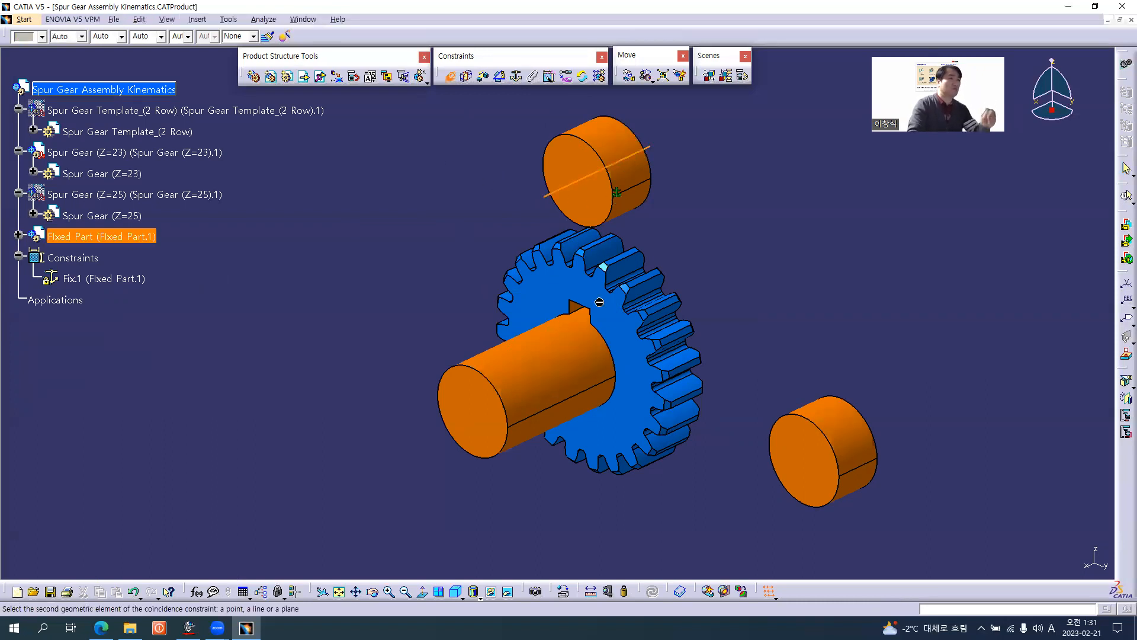
{"action": "right_click", "coordinate": [91, 239]}
{"action": "left_click", "coordinate": [124, 271]}
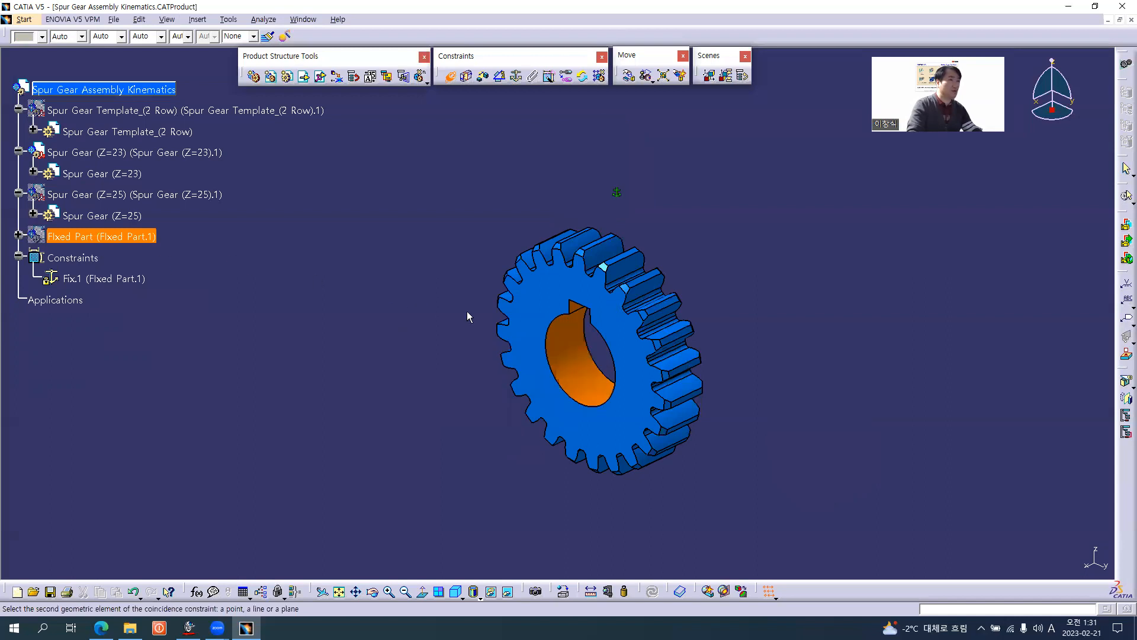
{"action": "left_click", "coordinate": [594, 385]}
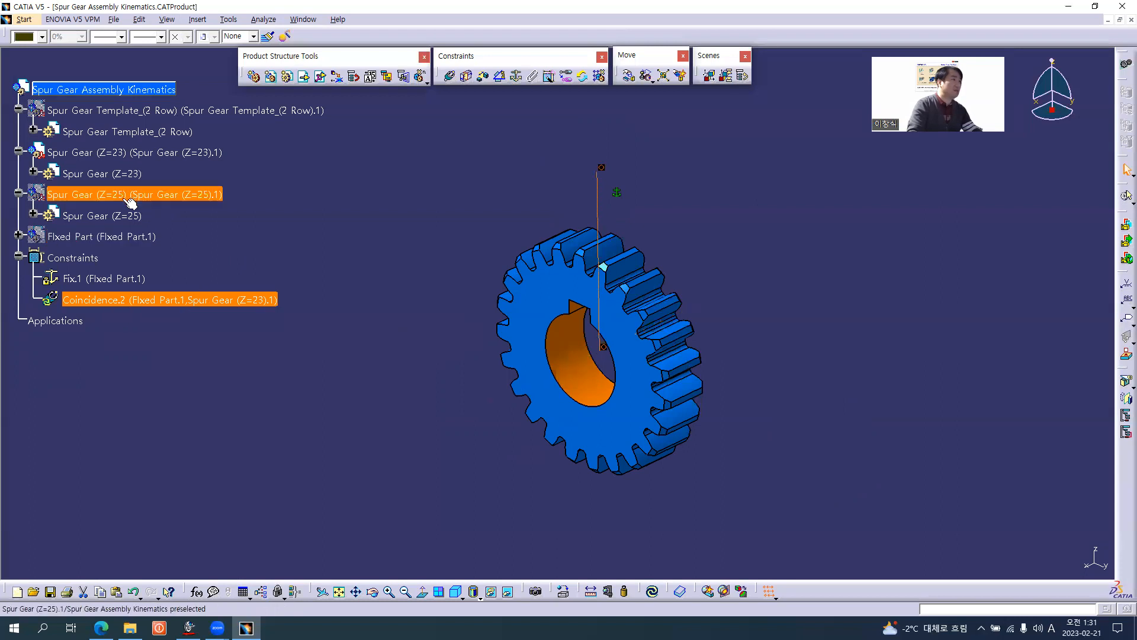
Show Fixed Part again and update the assembly to move Spur Gear (Z=23) onto its axis body.
{"action": "right_click", "coordinate": [107, 241]}
{"action": "left_click", "coordinate": [136, 272]}
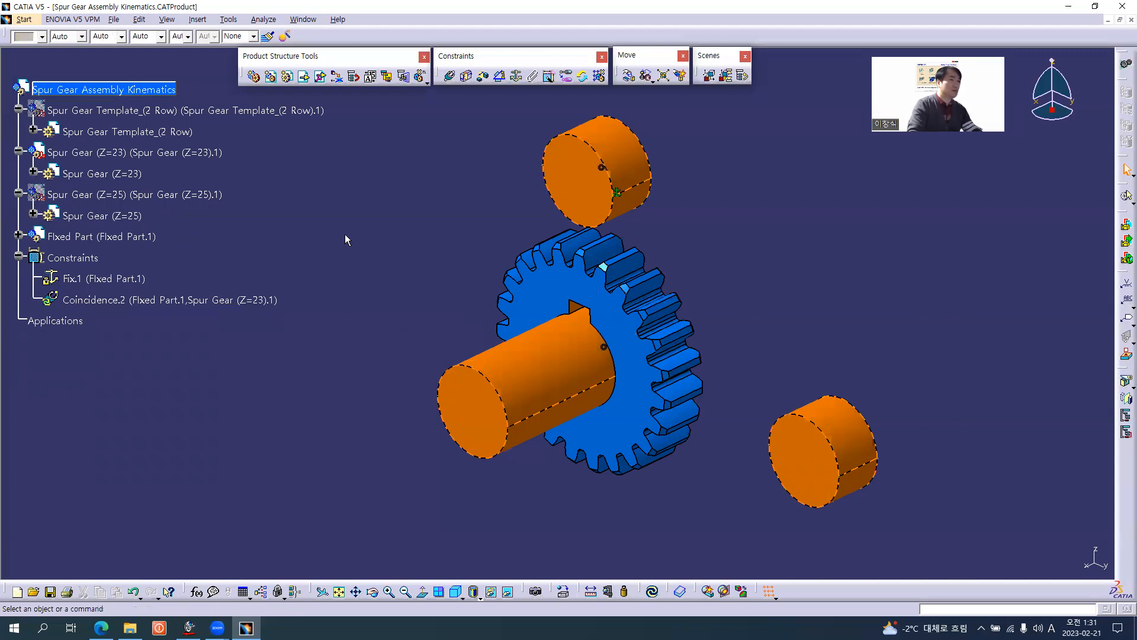
{"action": "key", "text": "ctrl+u"}
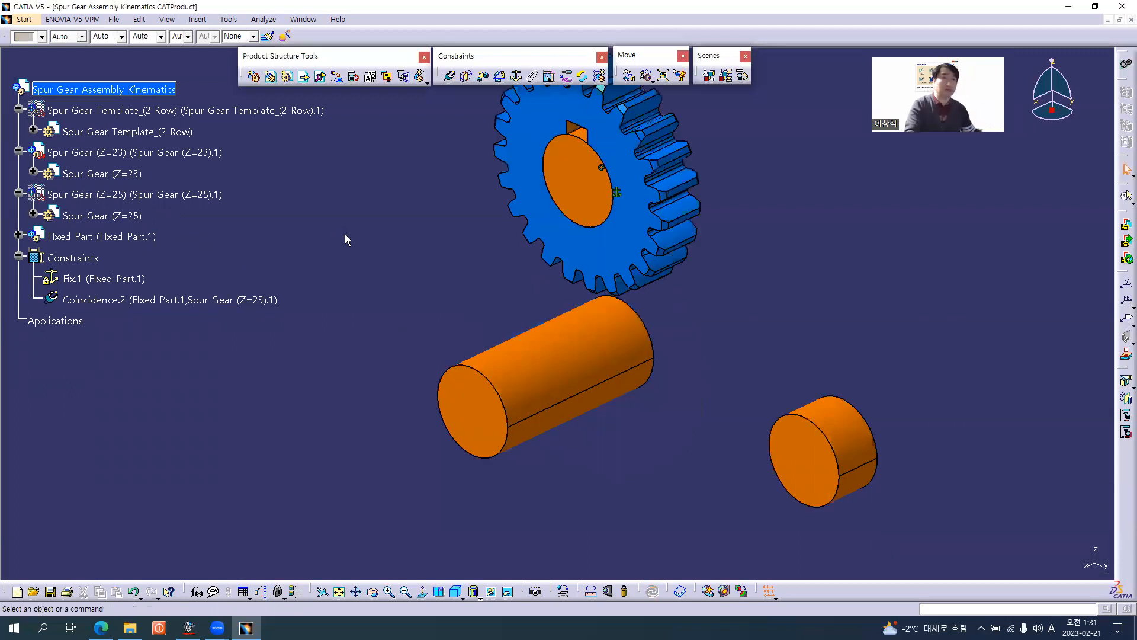
Make the front faces of Spur Gear Axis Body_03 and Spur Gear (Z=23) coincident with orientation Same.
{"action": "middle_click_drag", "start_coordinate": [495, 222], "coordinate": [478, 276]}
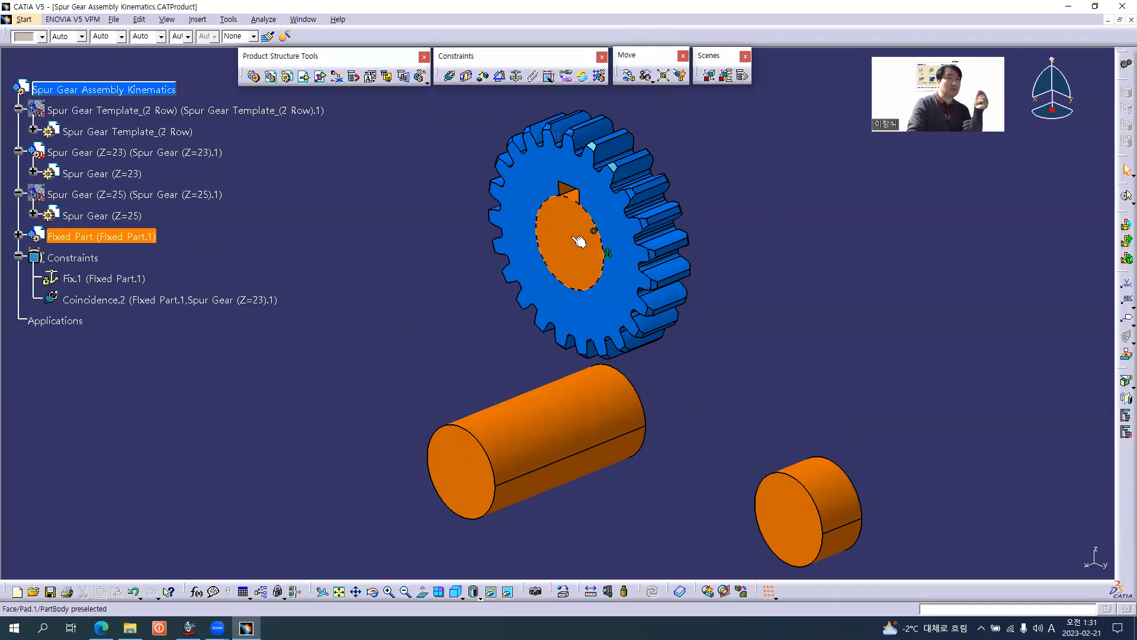
{"action": "middle_click_drag", "start_coordinate": [551, 310], "coordinate": [574, 250]}
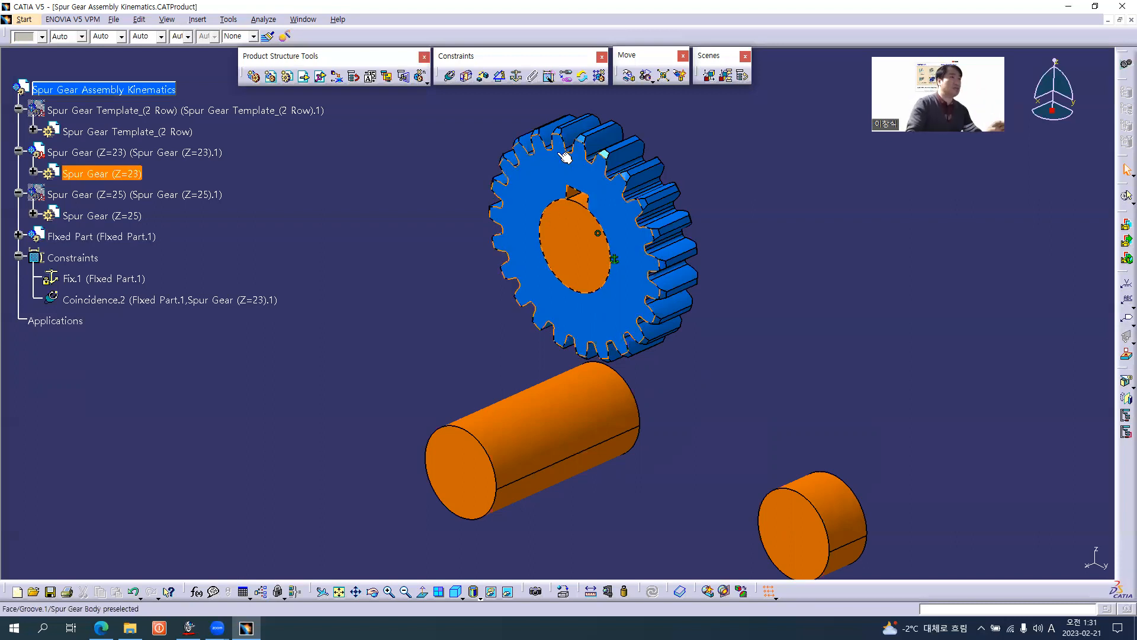
{"action": "left_click", "coordinate": [449, 76]}
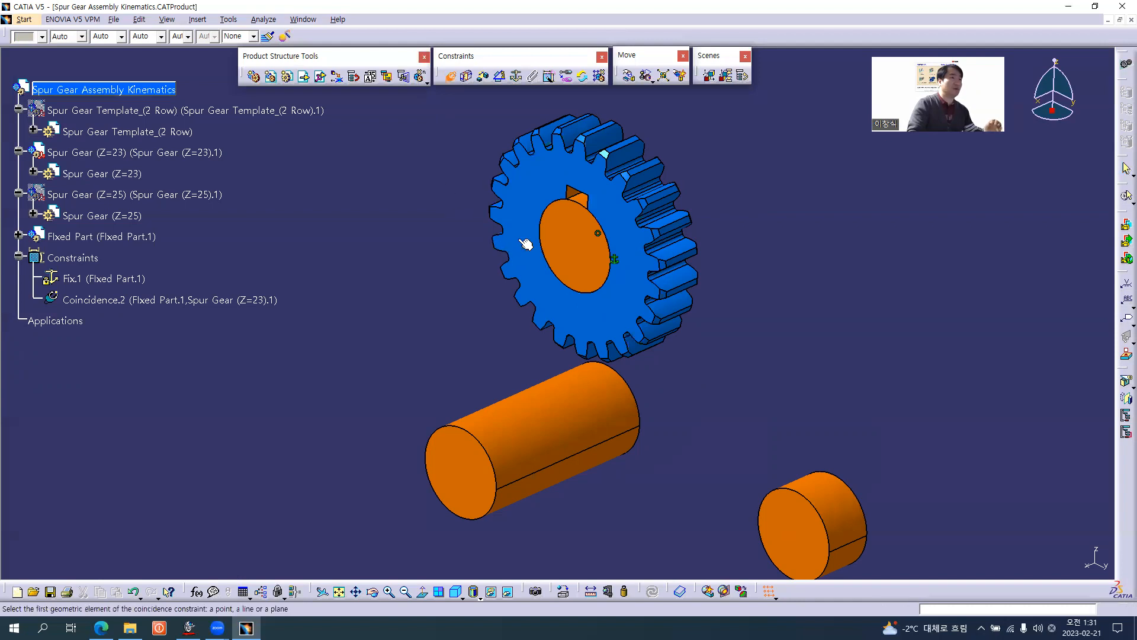
{"action": "left_click", "coordinate": [559, 230]}
{"action": "left_click", "coordinate": [551, 206]}
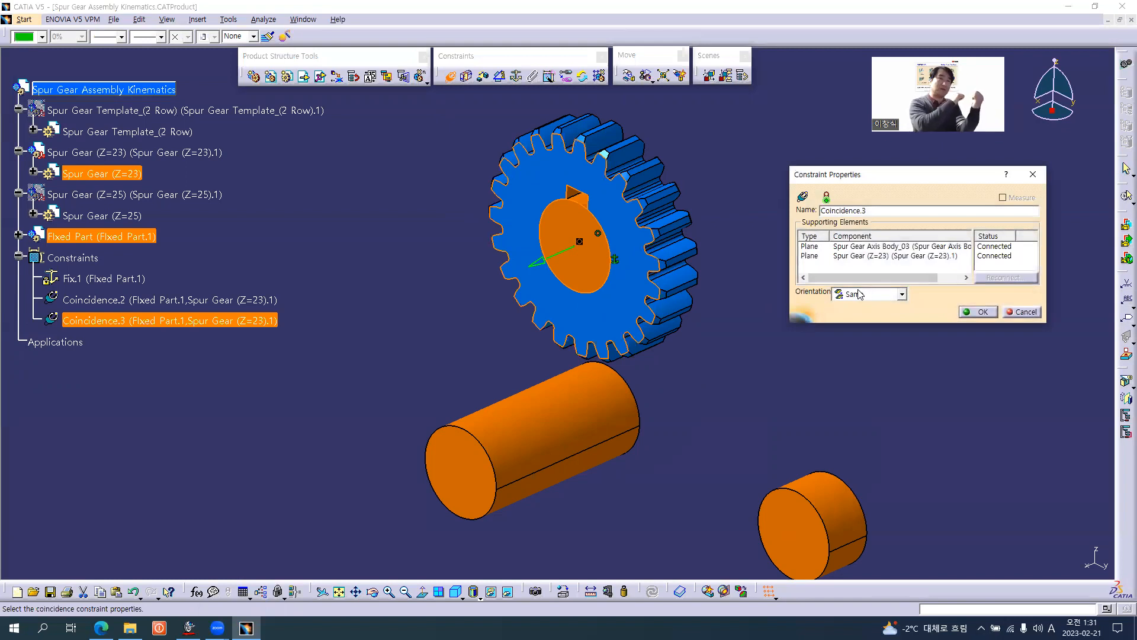
{"action": "left_click", "coordinate": [982, 312]}
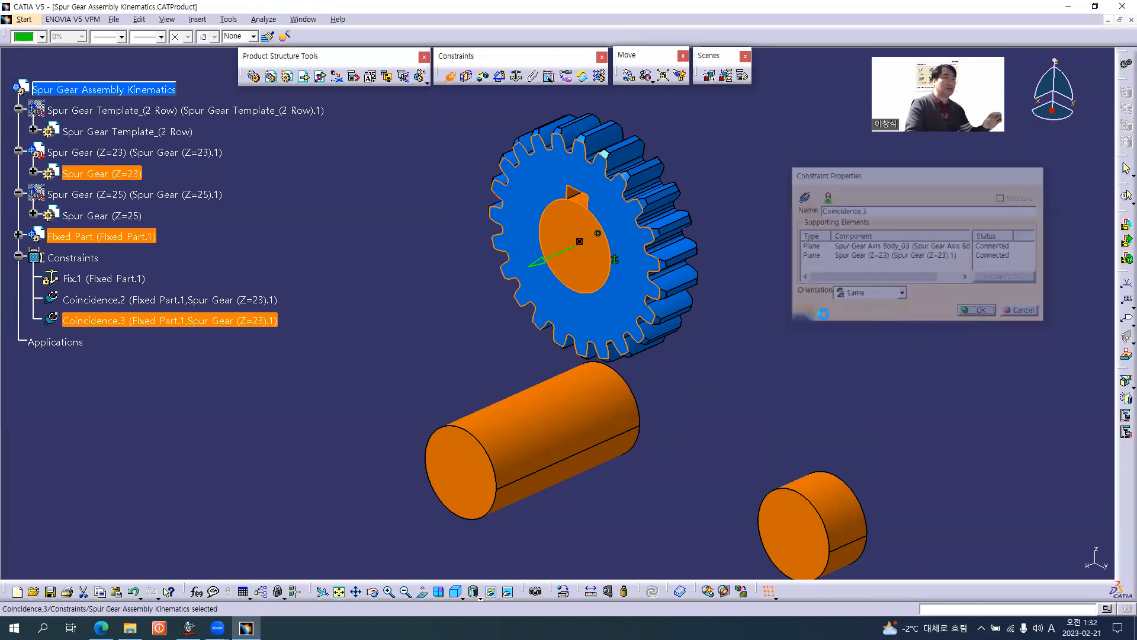
{"action": "left_click", "coordinate": [444, 259]}
Show the hidden Spur Gear (Z=25) component in the assembly.
{"action": "middle_click_drag", "start_coordinate": [445, 347], "coordinate": [450, 275]}
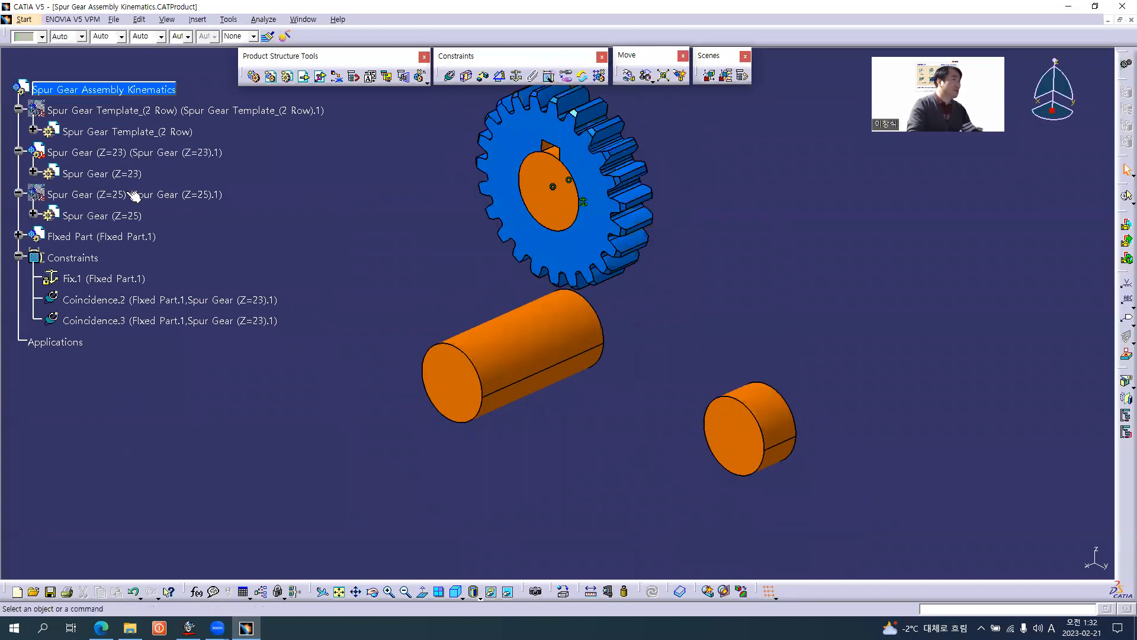
{"action": "right_click", "coordinate": [126, 193]}
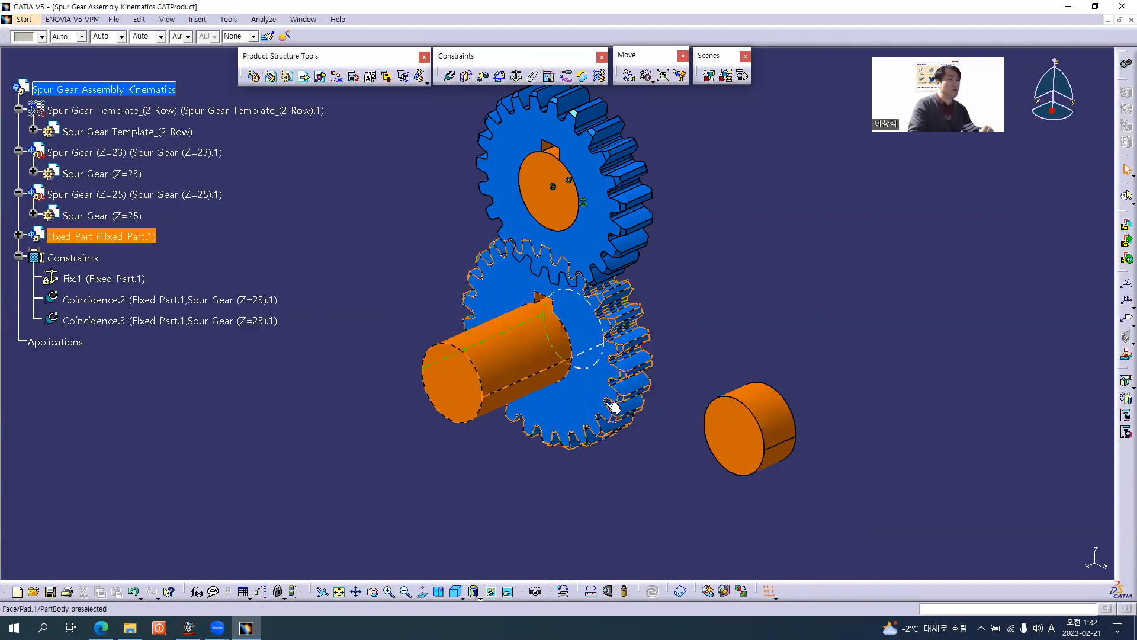
{"action": "middle_click_drag", "start_coordinate": [661, 359], "coordinate": [627, 370]}
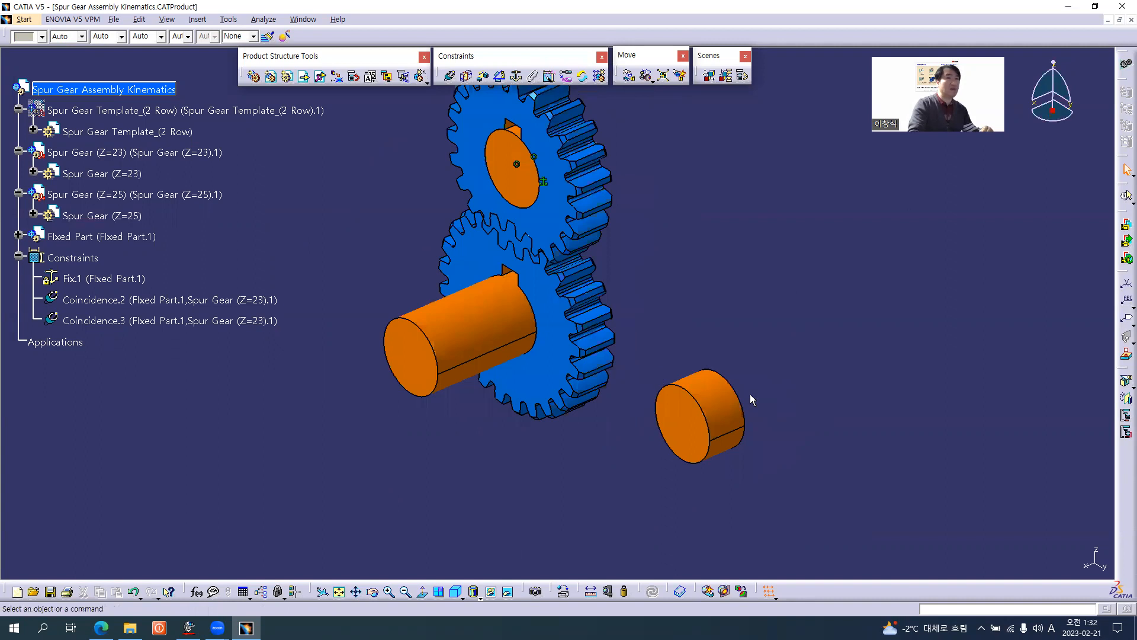
Make the axis of Spur Gear Axis Body_02 coincident with the bore axis of Spur Gear (Z=25), hiding Fixed Part to reach the bore.
{"action": "left_click", "coordinate": [449, 77]}
{"action": "left_click", "coordinate": [701, 415]}
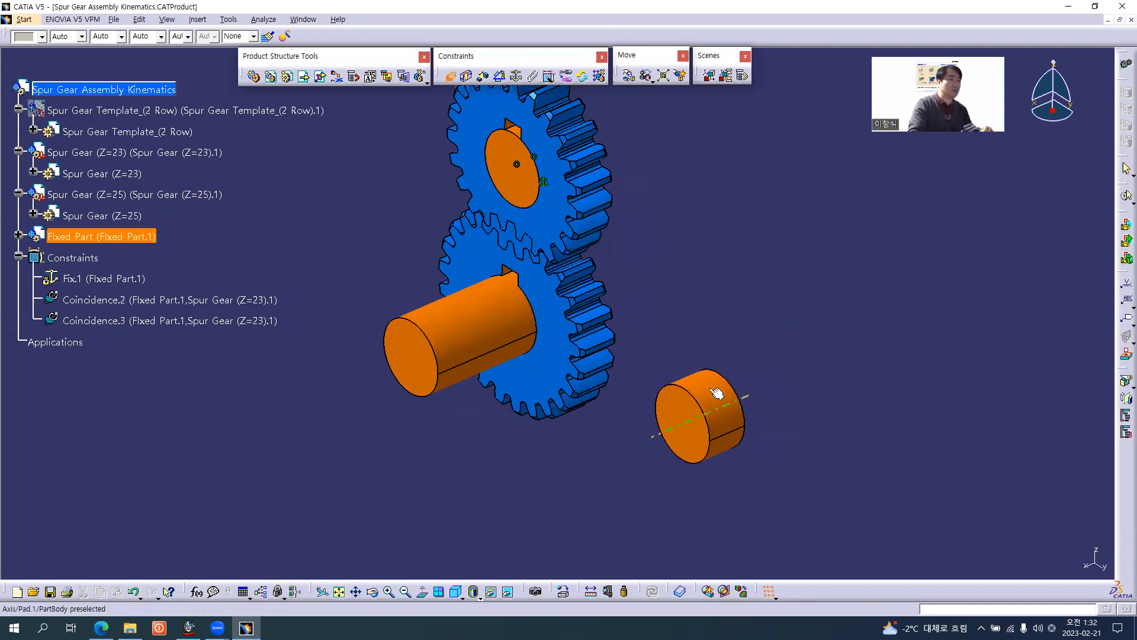
{"action": "right_click", "coordinate": [98, 236]}
{"action": "left_click", "coordinate": [128, 266]}
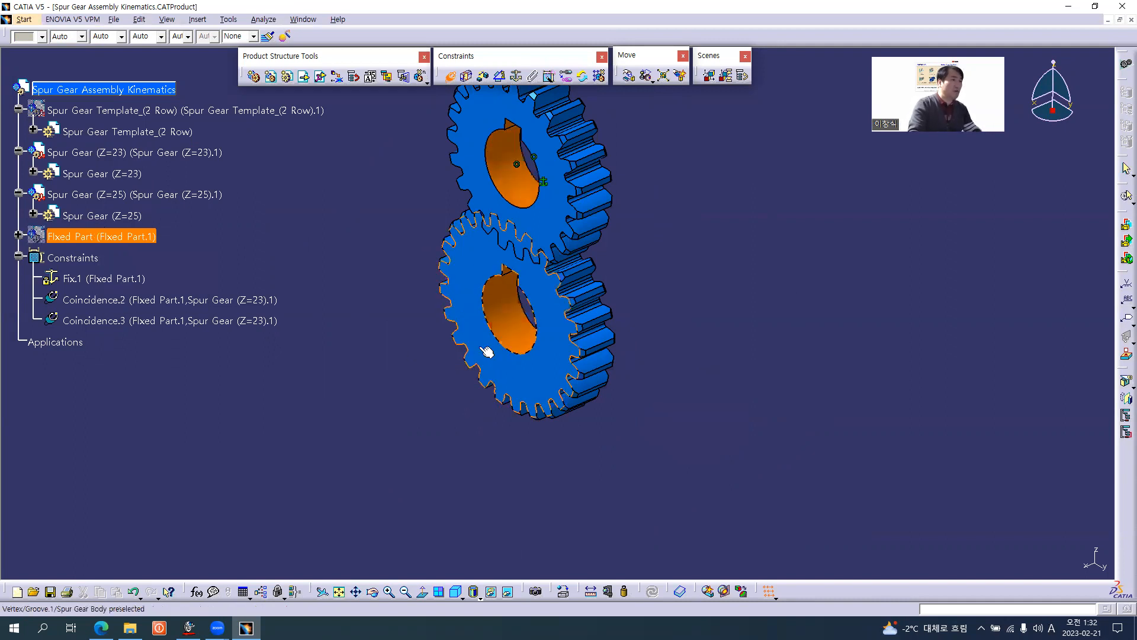
{"action": "left_click", "coordinate": [516, 333]}
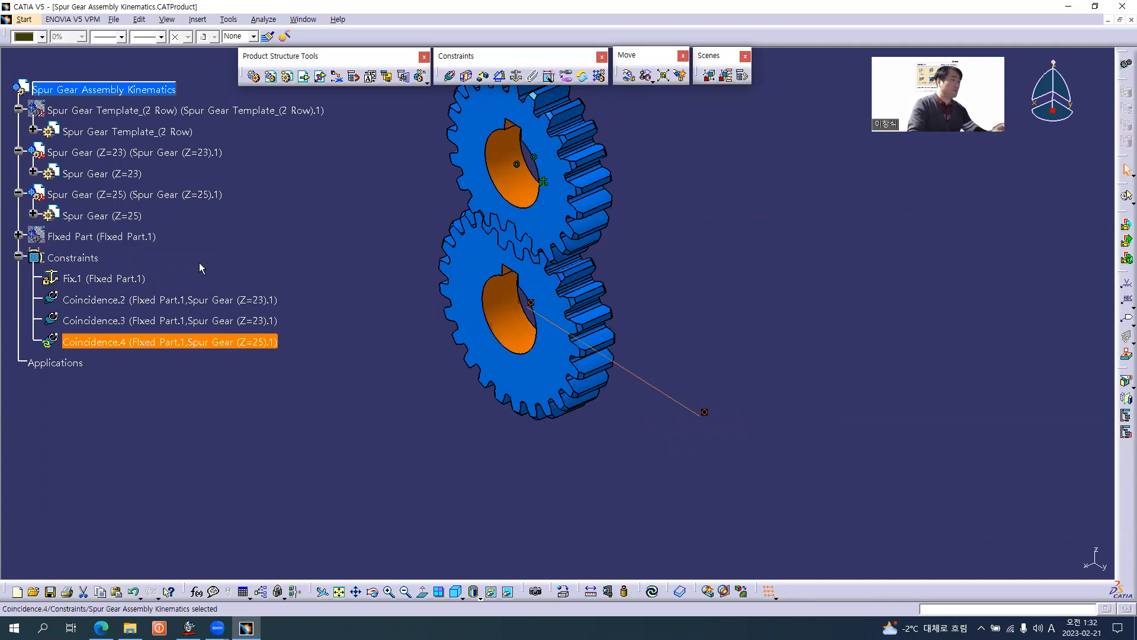
Show Fixed Part again and update the assembly to move Spur Gear (Z=25) onto its axis body.
{"action": "right_click", "coordinate": [128, 235]}
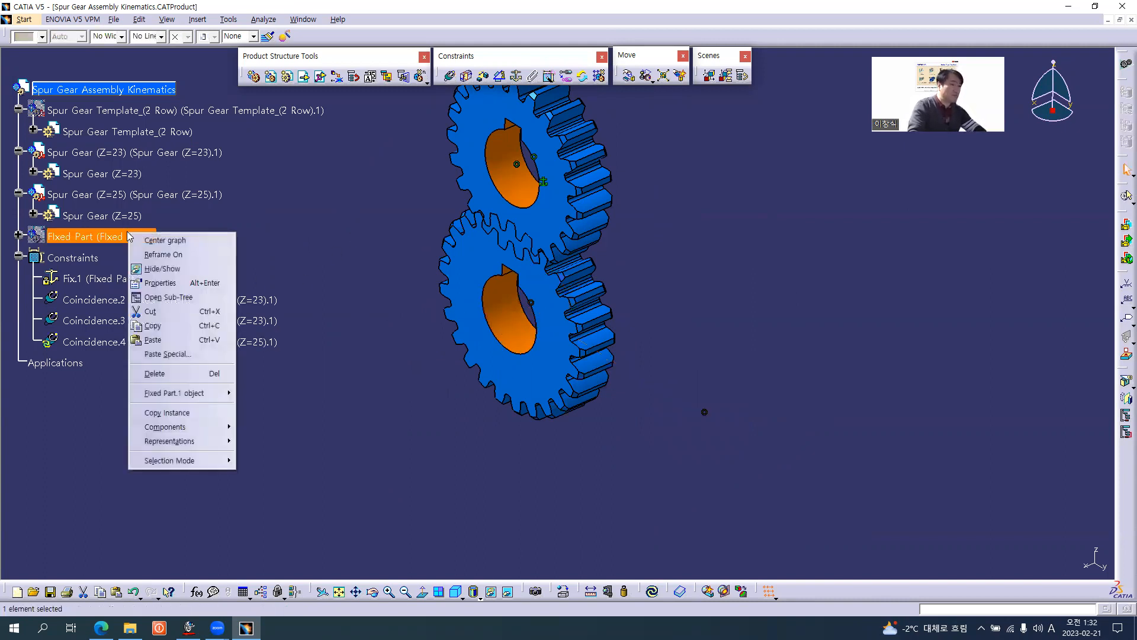
{"action": "left_click", "coordinate": [162, 268]}
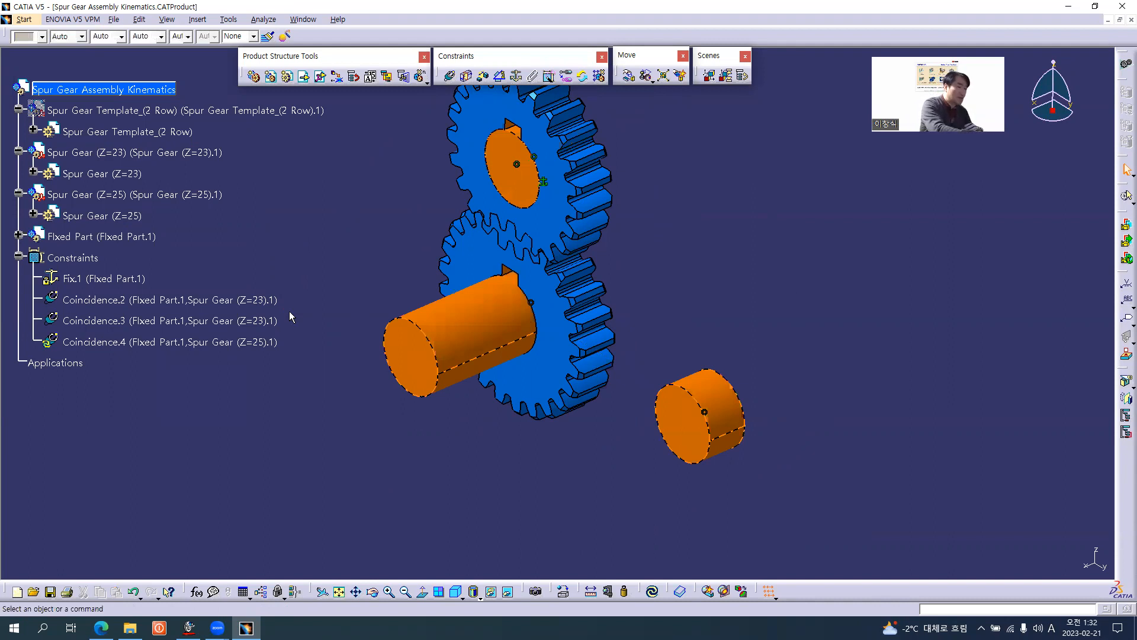
{"action": "key", "text": "ctrl+u"}
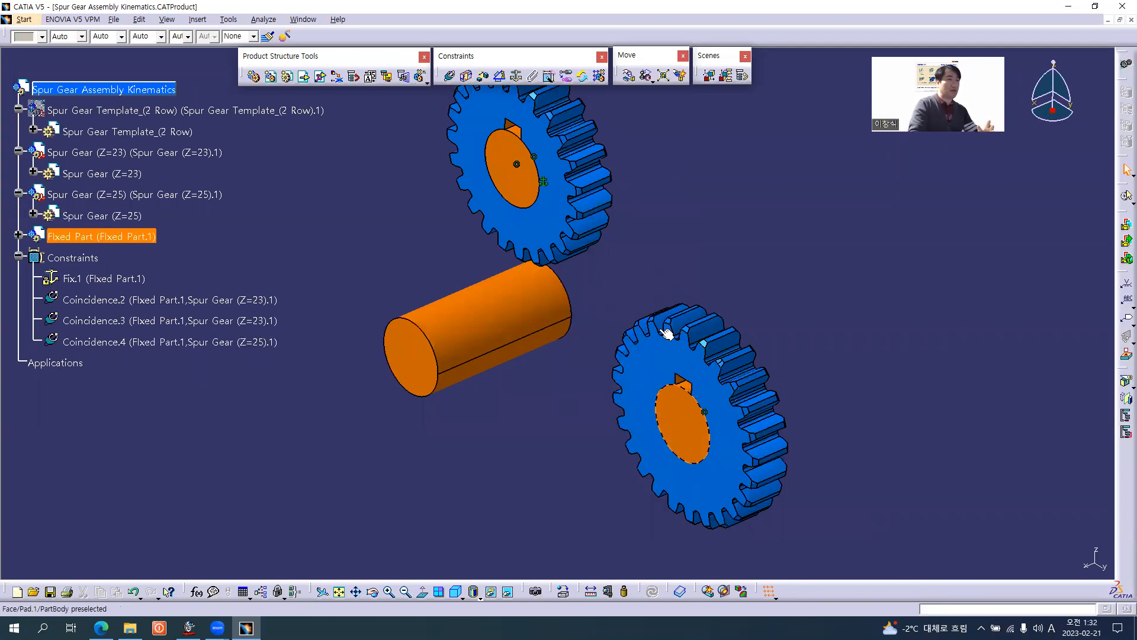
Make the front faces of Spur Gear (Z=25) and Spur Gear Axis Body_02 coincident with orientation Same.
{"action": "left_click", "coordinate": [450, 75]}
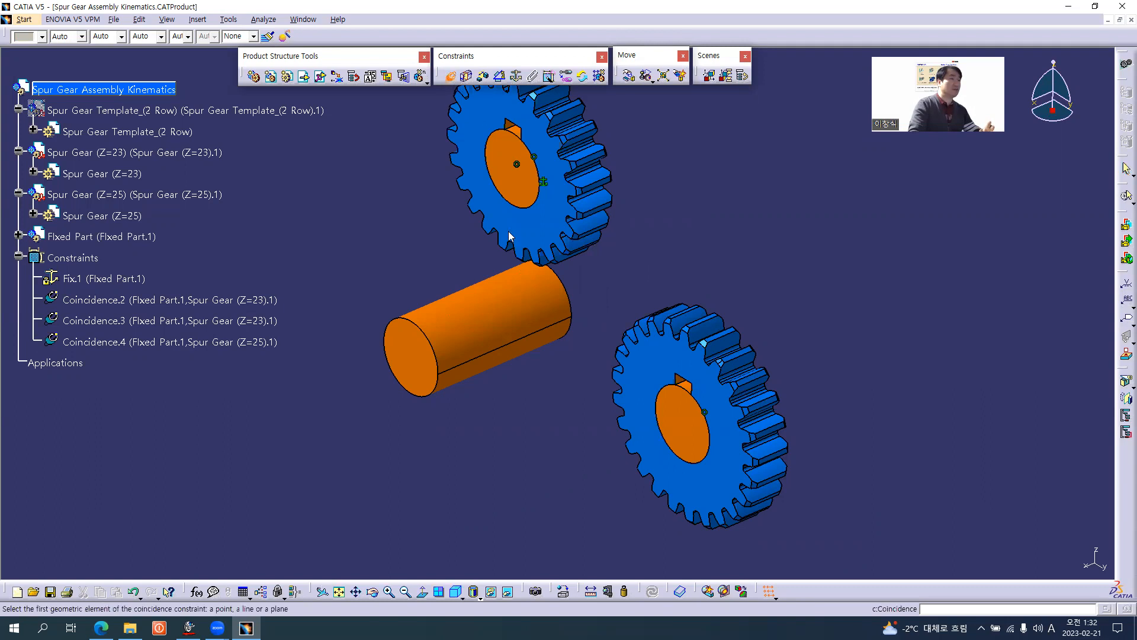
{"action": "left_click", "coordinate": [687, 420]}
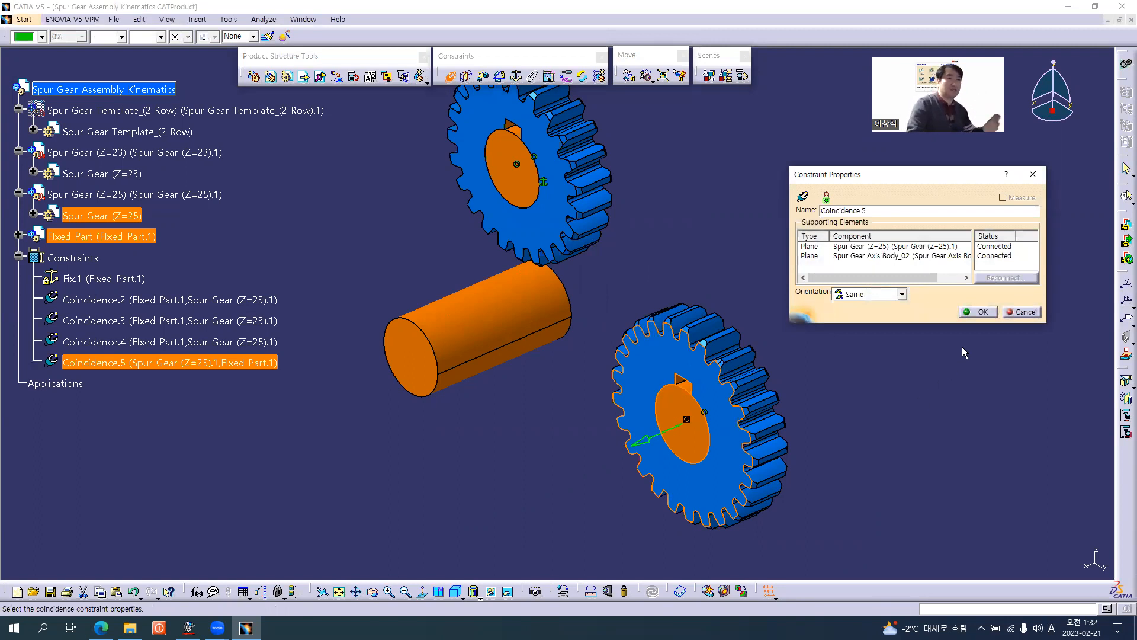
{"action": "left_click", "coordinate": [981, 312]}
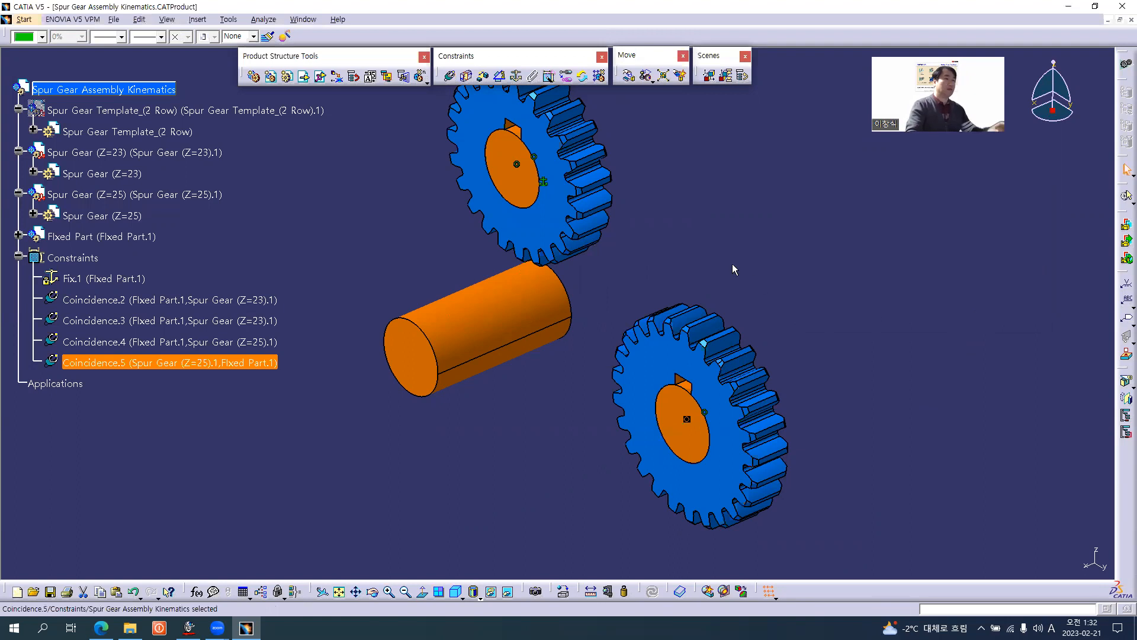
Show the hidden Spur Gear Template_(2 Row) component in the assembly.
{"action": "middle_click_drag", "start_coordinate": [424, 259], "coordinate": [443, 277]}
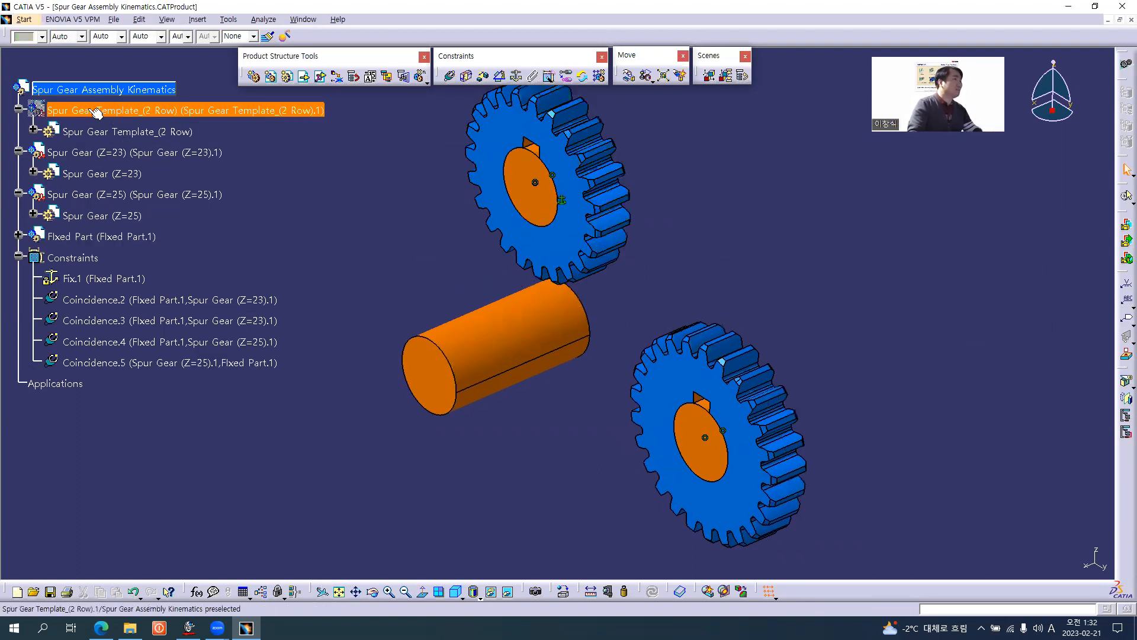
{"action": "right_click", "coordinate": [122, 111]}
{"action": "left_click", "coordinate": [145, 144]}
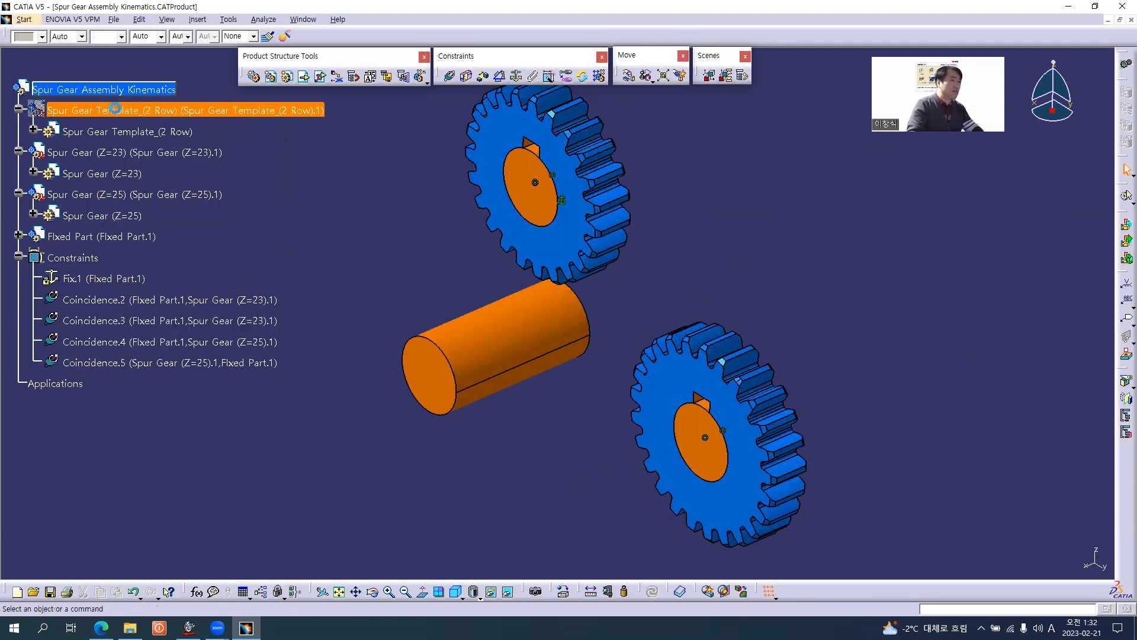
{"action": "middle_click_drag", "start_coordinate": [615, 374], "coordinate": [650, 398]}
{"action": "middle_click_drag", "start_coordinate": [597, 363], "coordinate": [595, 363]}
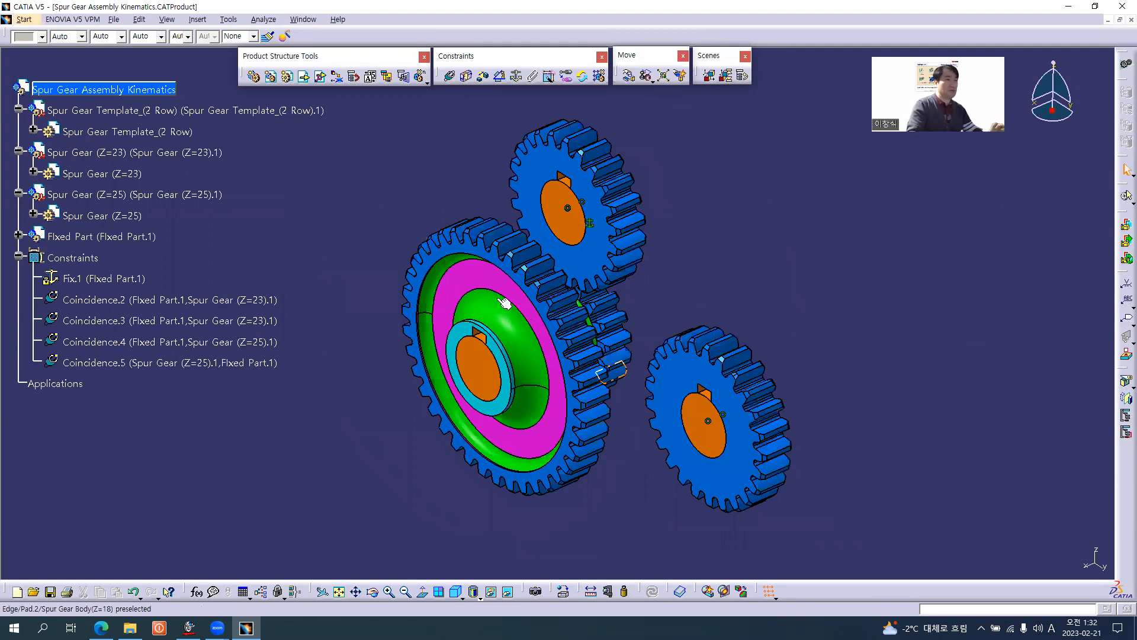
Make the bore axis of Spur Gear Template_(2 Row) coincident with the axis of Spur Gear Axis Body_01, hiding each component to reach the other's geometry.
{"action": "middle_click_drag", "start_coordinate": [549, 400], "coordinate": [418, 359]}
{"action": "middle_click_drag", "start_coordinate": [531, 359], "coordinate": [563, 337]}
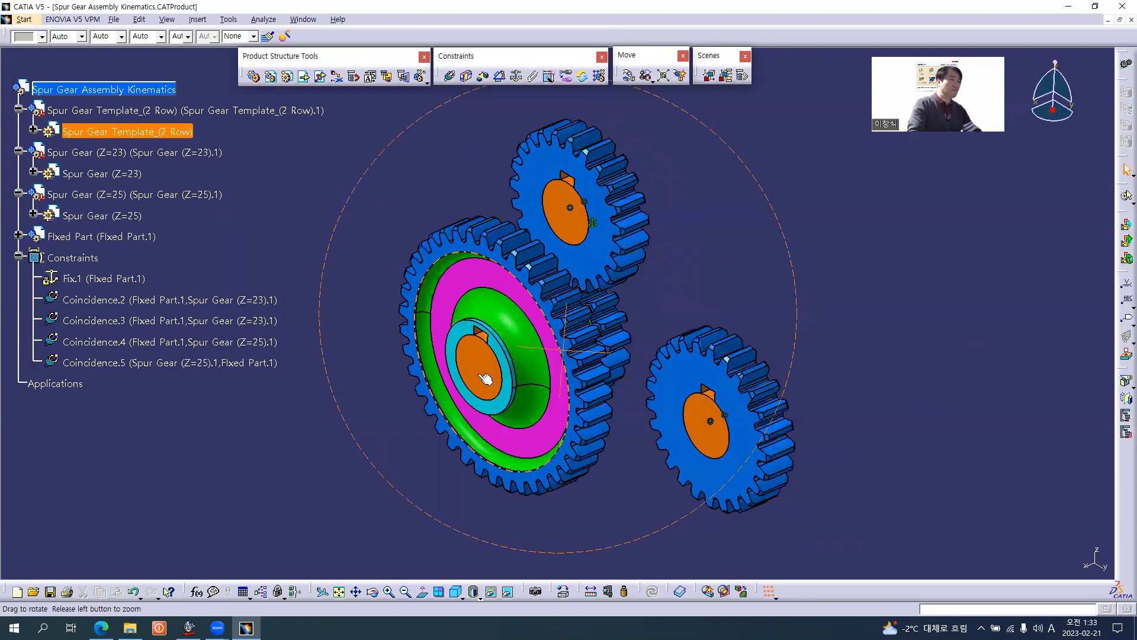
{"action": "middle_click_drag", "start_coordinate": [486, 361], "coordinate": [487, 360]}
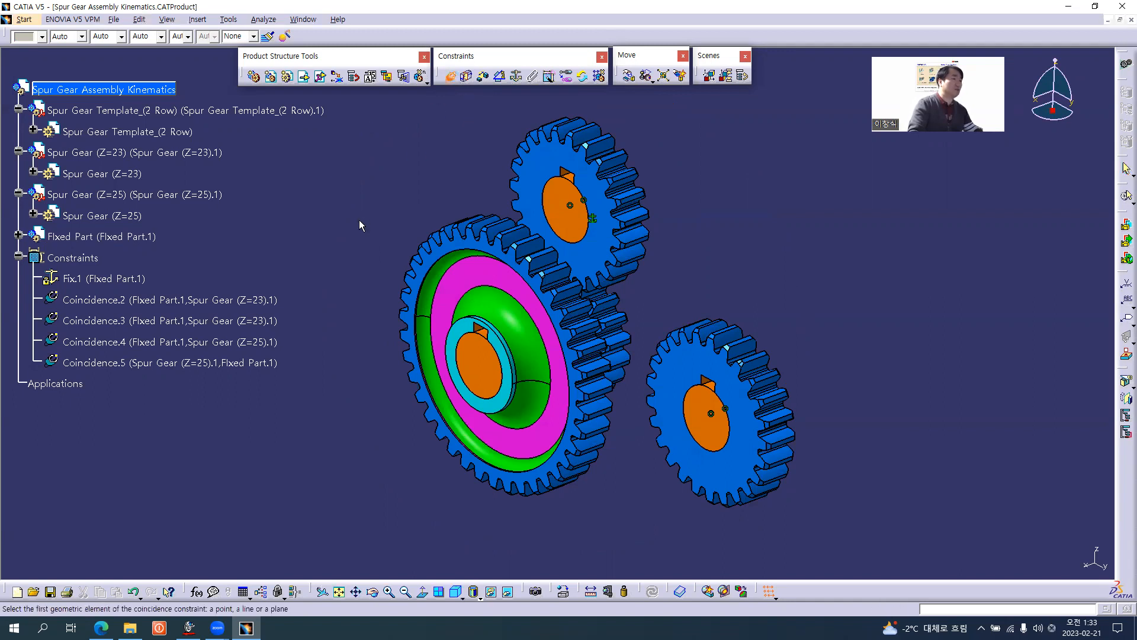
{"action": "middle_click_drag", "start_coordinate": [359, 253], "coordinate": [382, 197]}
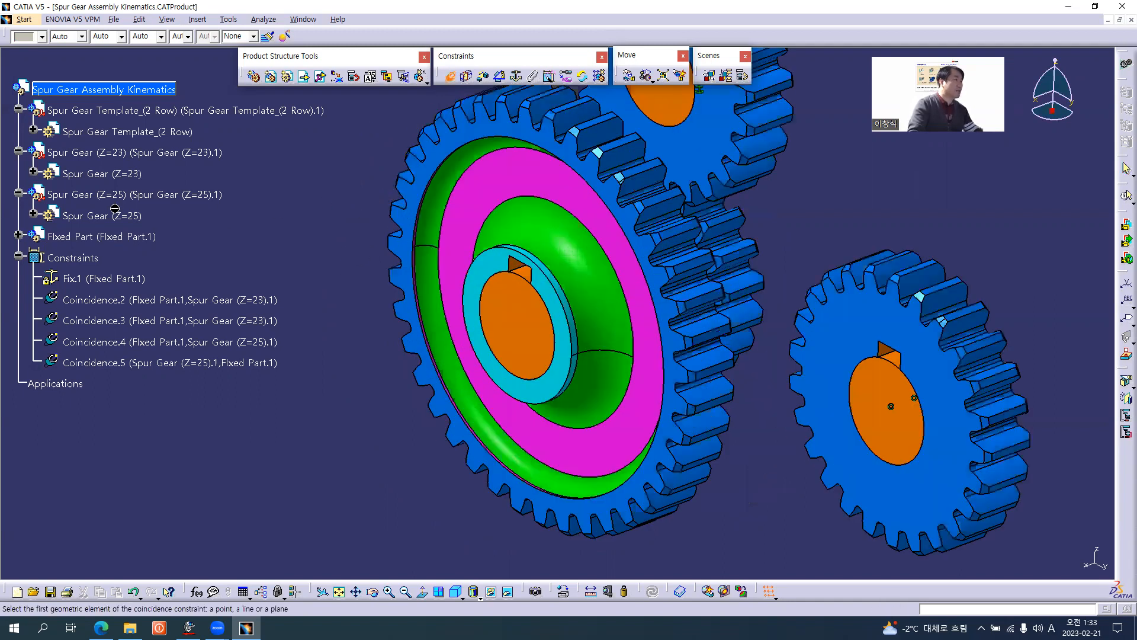
{"action": "right_click", "coordinate": [91, 236]}
{"action": "left_click", "coordinate": [115, 269]}
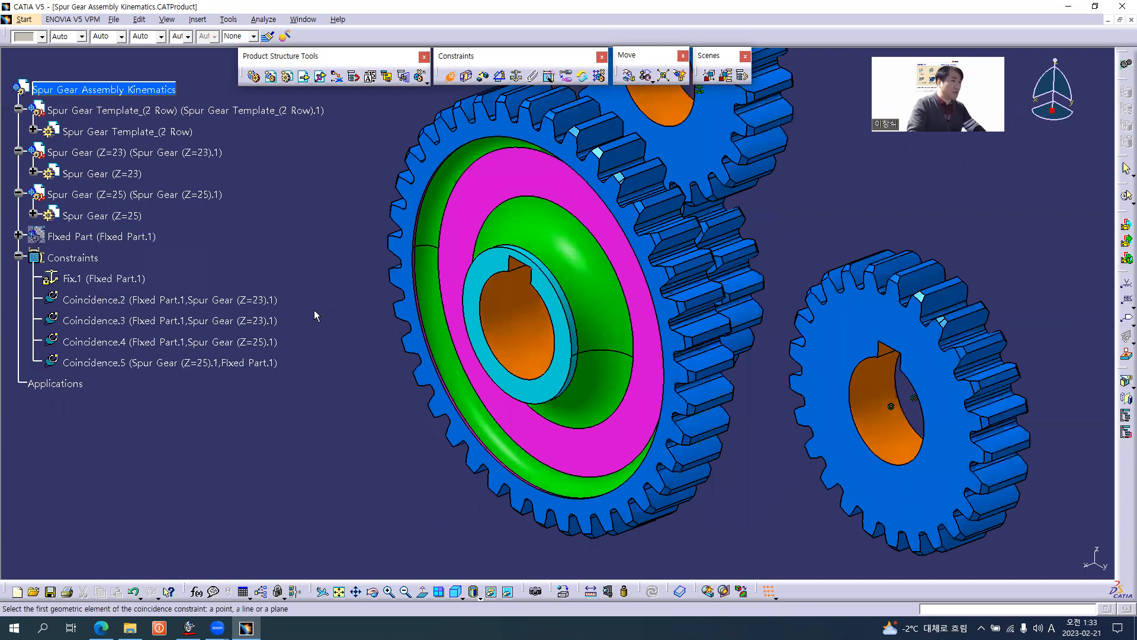
{"action": "left_click", "coordinate": [529, 350]}
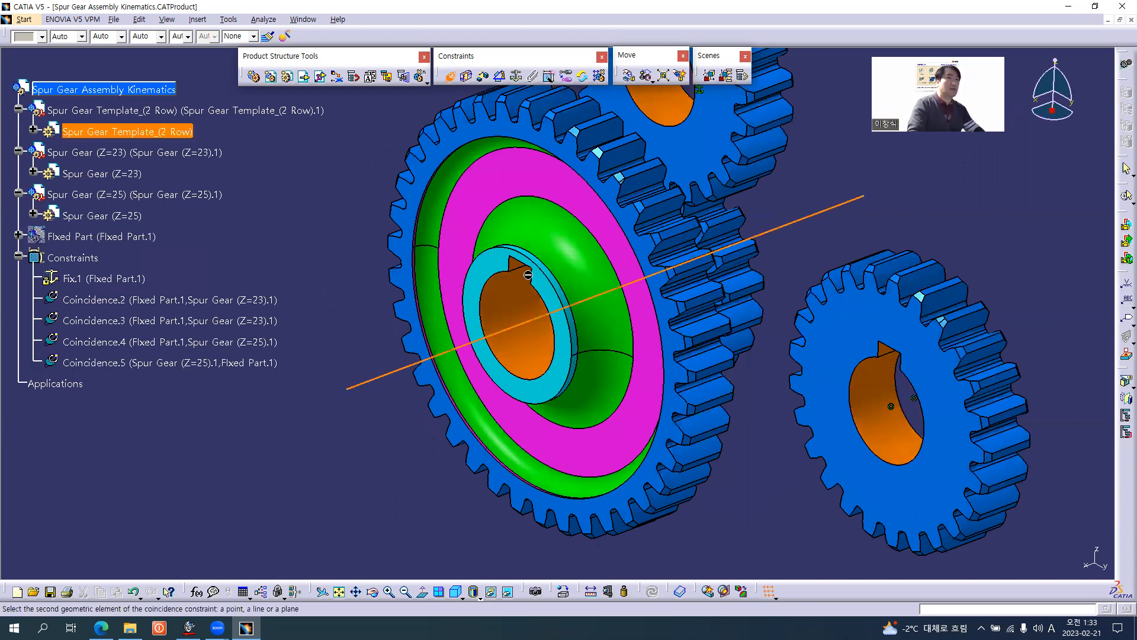
{"action": "right_click", "coordinate": [112, 237]}
{"action": "left_click", "coordinate": [136, 271]}
{"action": "right_click", "coordinate": [155, 110]}
{"action": "left_click", "coordinate": [178, 144]}
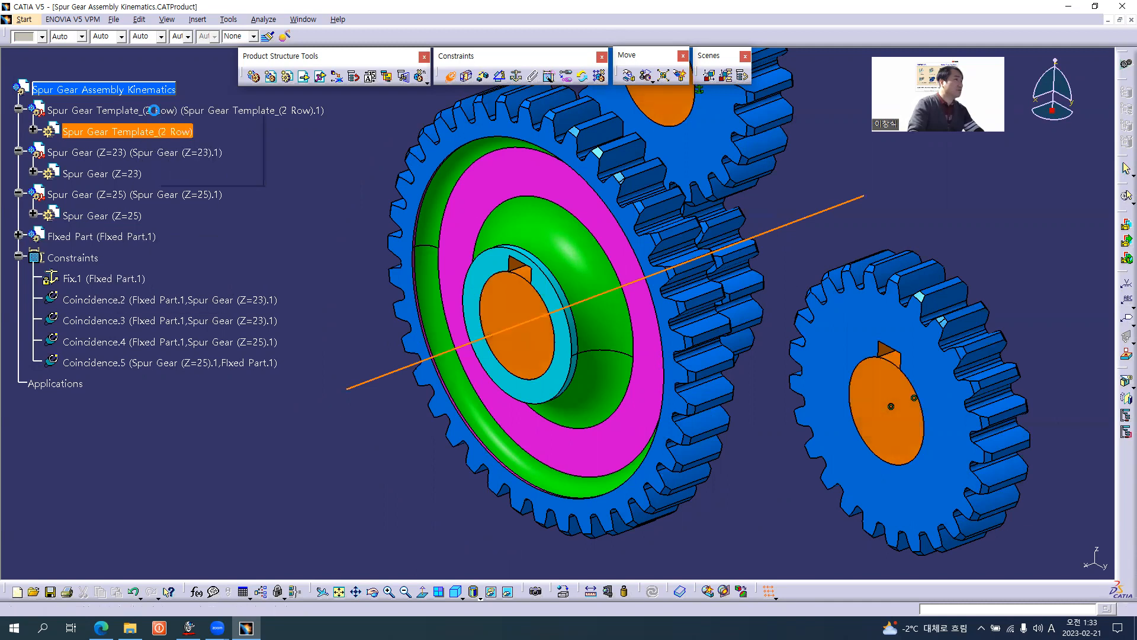
{"action": "left_click", "coordinate": [634, 288]}
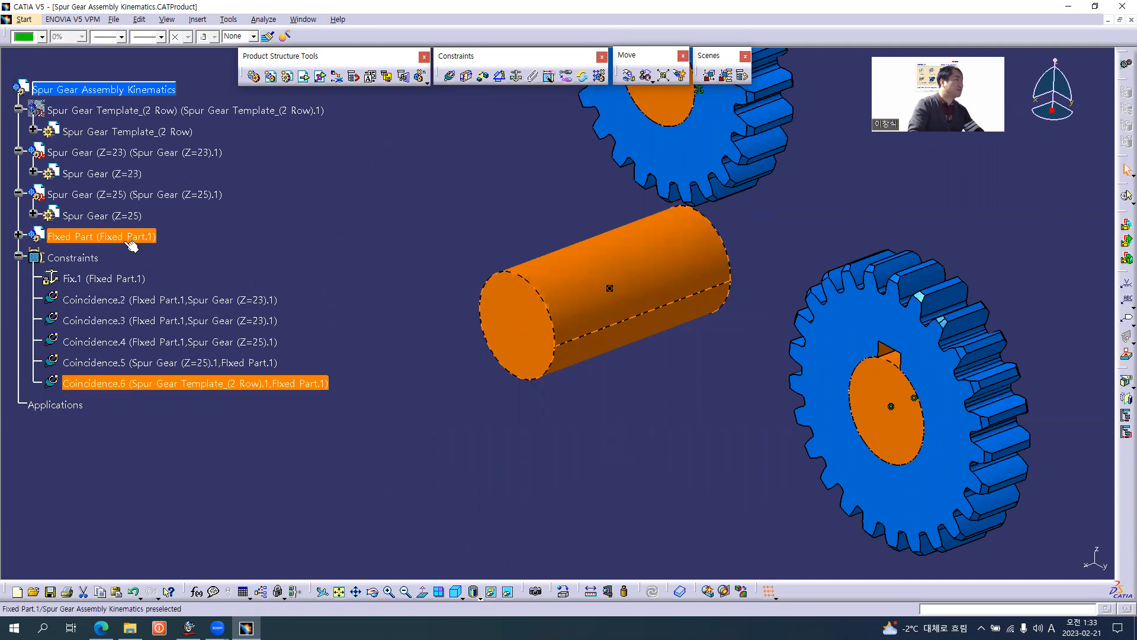
Show Spur Gear Template_(2 Row) again and make its hub's front face coincident with that of Spur Gear Axis Body_01, orientation Same.
{"action": "right_click", "coordinate": [116, 110]}
{"action": "left_click", "coordinate": [140, 144]}
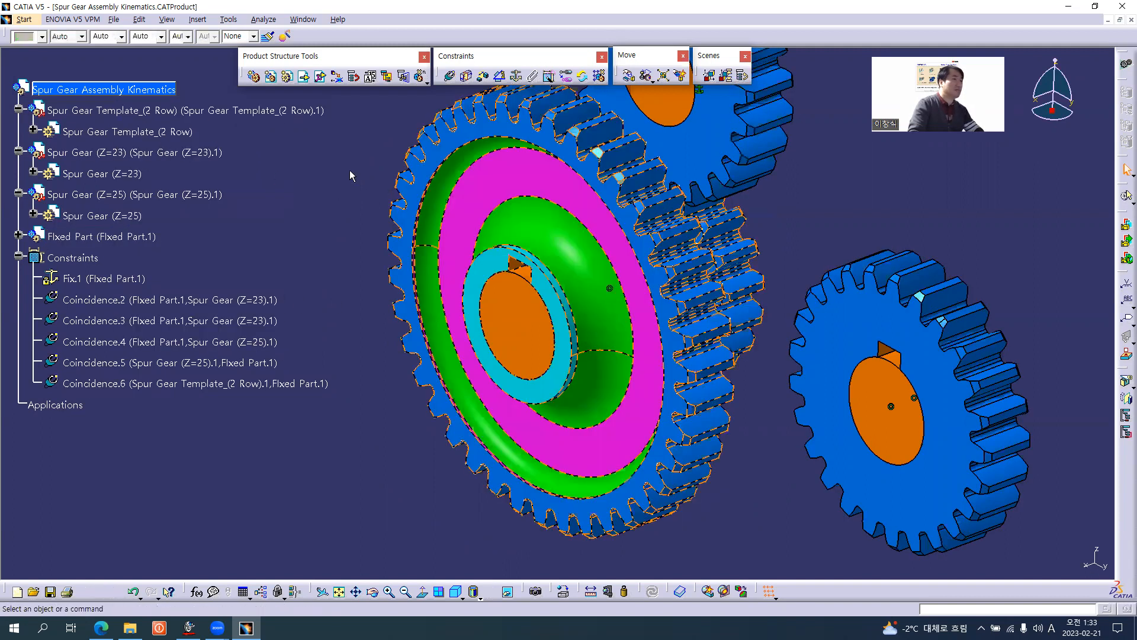
{"action": "middle_click_drag", "start_coordinate": [588, 272], "coordinate": [586, 298]}
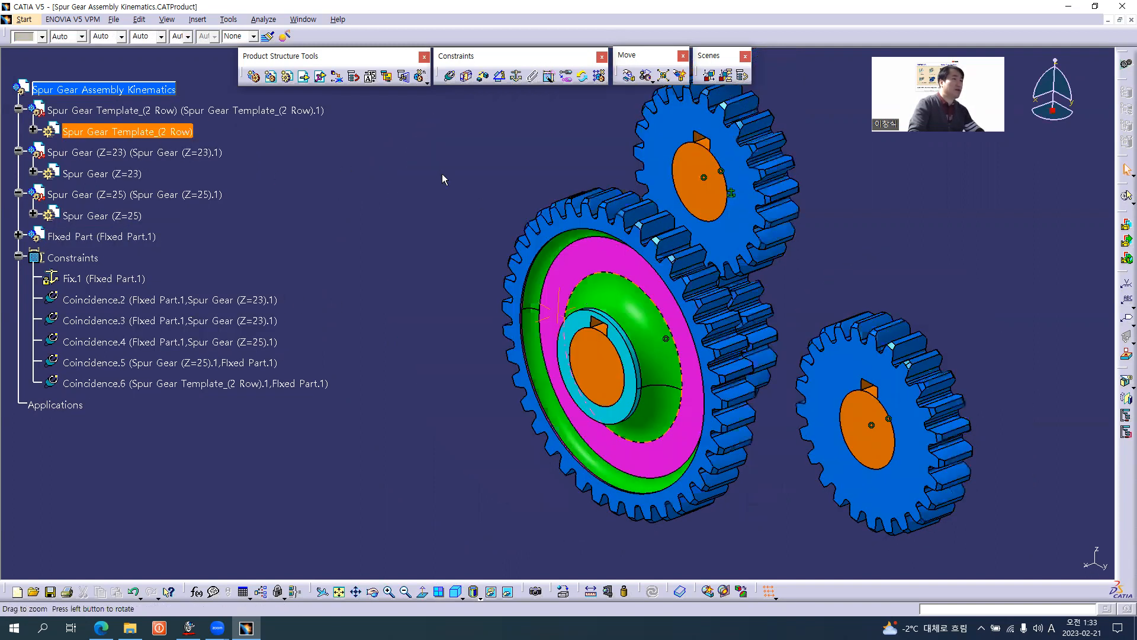
{"action": "left_click", "coordinate": [449, 77]}
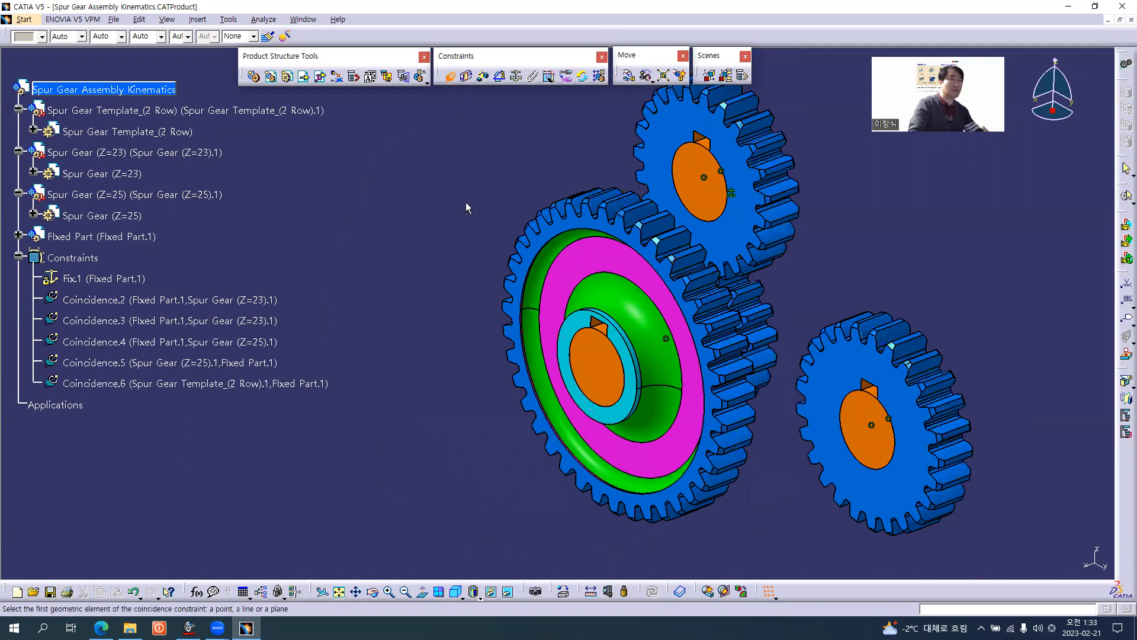
{"action": "middle_click_drag", "start_coordinate": [576, 353], "coordinate": [582, 259]}
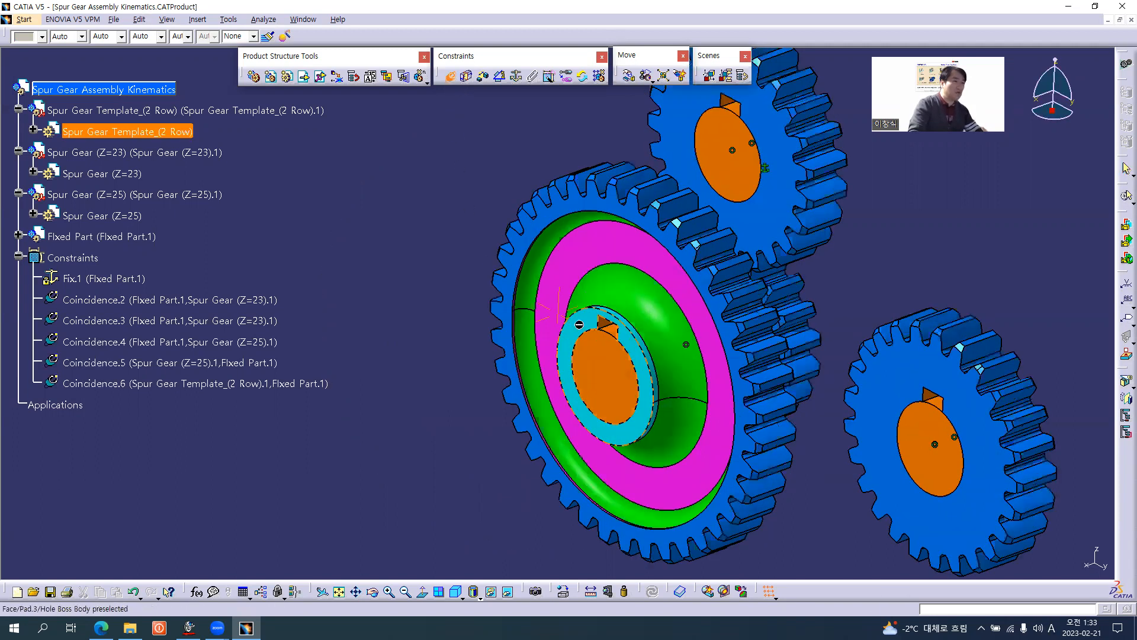
{"action": "middle_click_drag", "start_coordinate": [579, 325], "coordinate": [582, 268]}
{"action": "left_click", "coordinate": [604, 355]}
{"action": "left_click", "coordinate": [639, 389]}
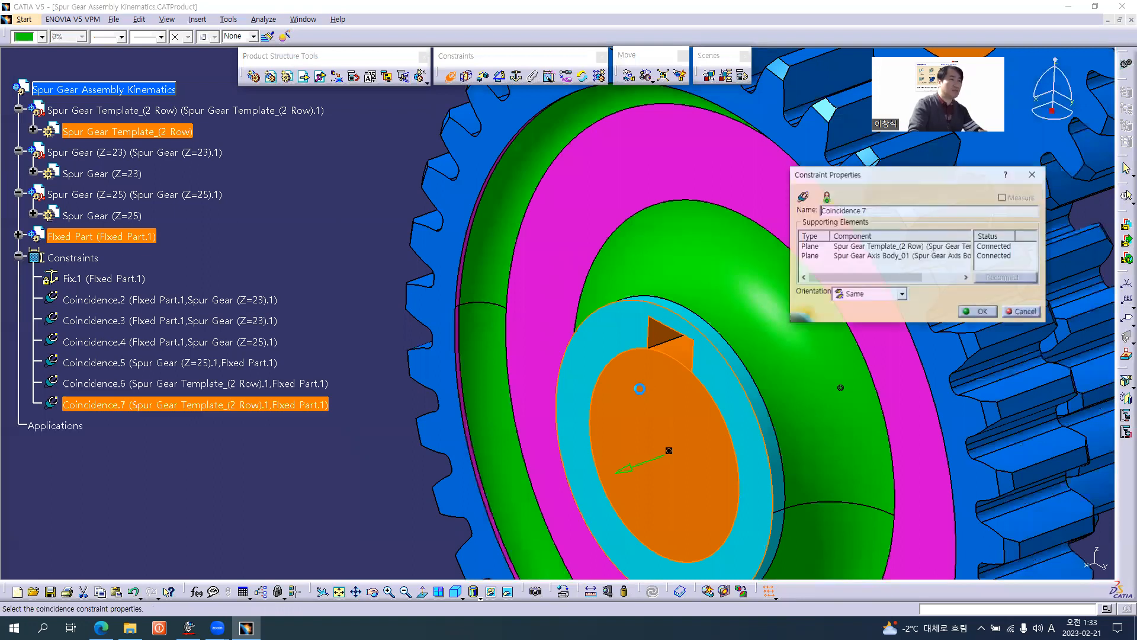
{"action": "left_click", "coordinate": [992, 318]}
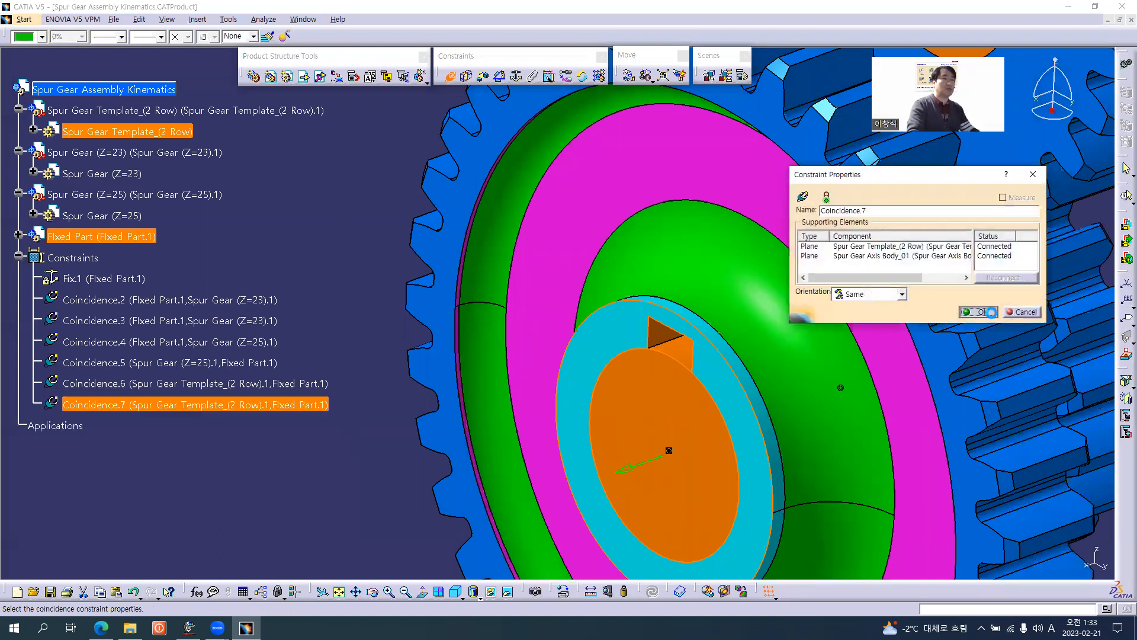
Examine from several angles how the three gears line up along their axes.
{"action": "middle_click_drag", "start_coordinate": [536, 231], "coordinate": [487, 318]}
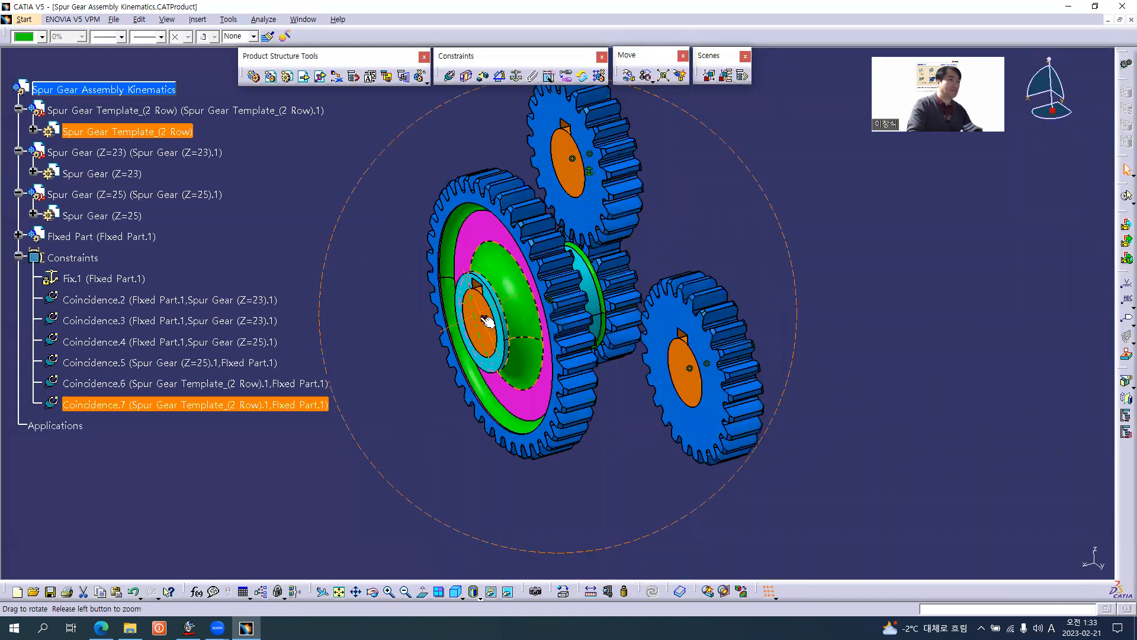
{"action": "middle_click_drag", "start_coordinate": [627, 371], "coordinate": [410, 294]}
{"action": "middle_click_drag", "start_coordinate": [540, 324], "coordinate": [746, 310]}
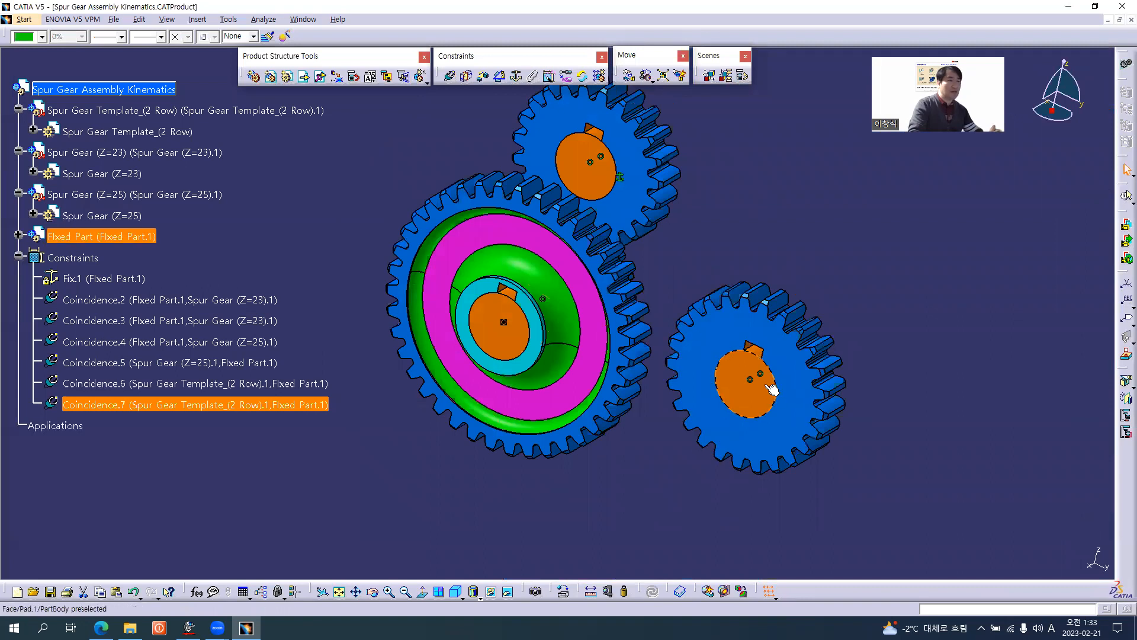
{"action": "middle_click_drag", "start_coordinate": [716, 382], "coordinate": [638, 360]}
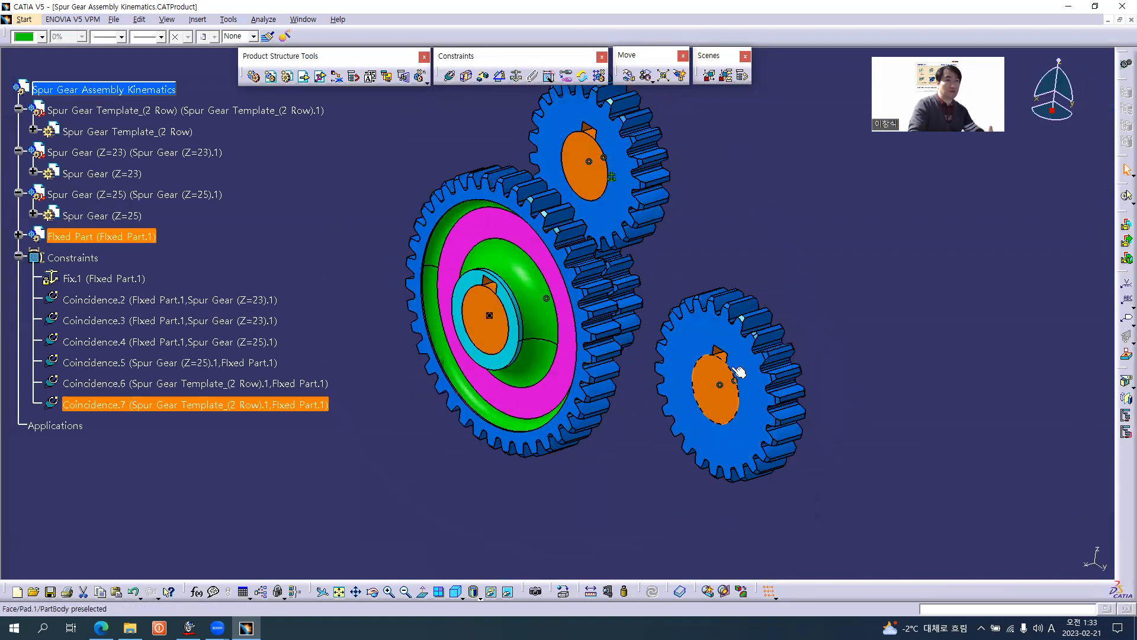
{"action": "middle_click_drag", "start_coordinate": [581, 391], "coordinate": [672, 374]}
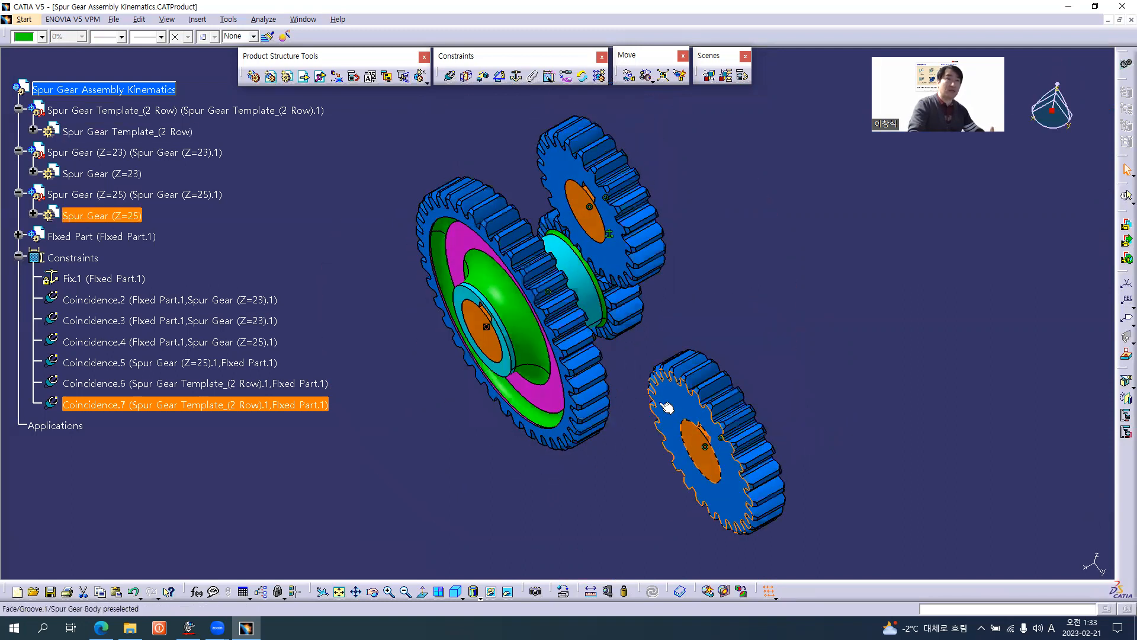
{"action": "middle_click_drag", "start_coordinate": [637, 467], "coordinate": [523, 375]}
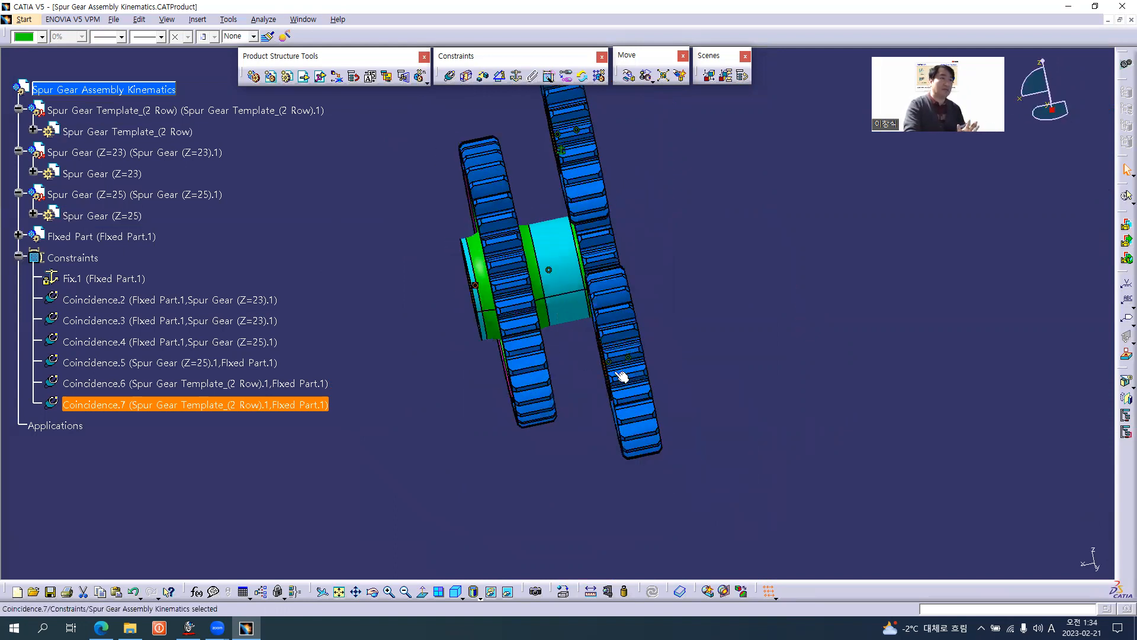
{"action": "middle_click_drag", "start_coordinate": [538, 384], "coordinate": [710, 327]}
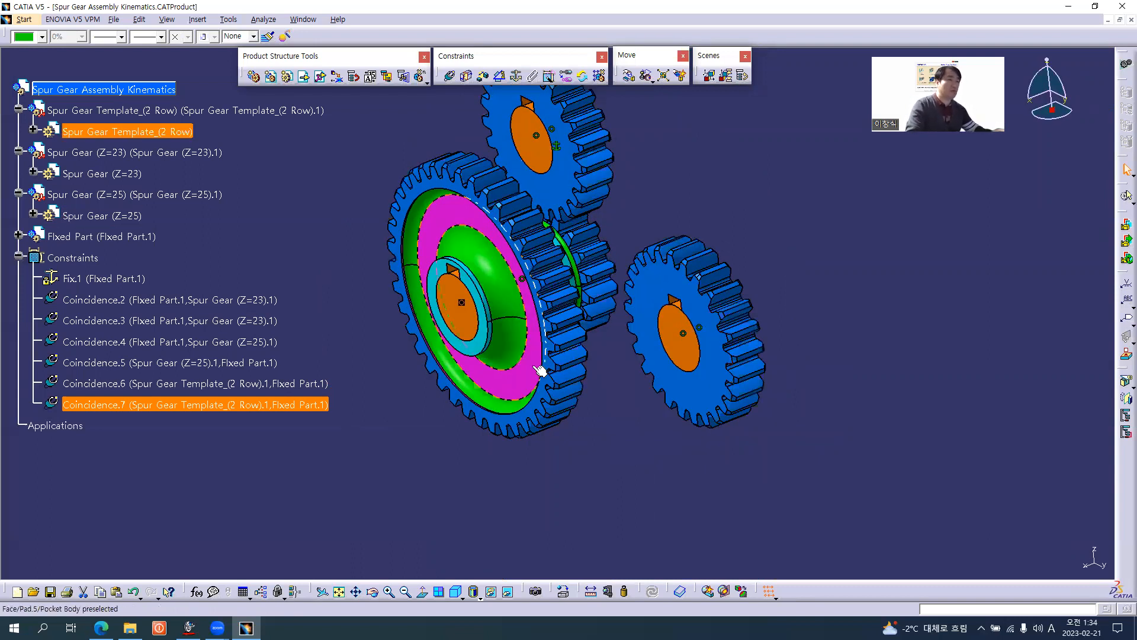
{"action": "middle_click_drag", "start_coordinate": [609, 326], "coordinate": [605, 372]}
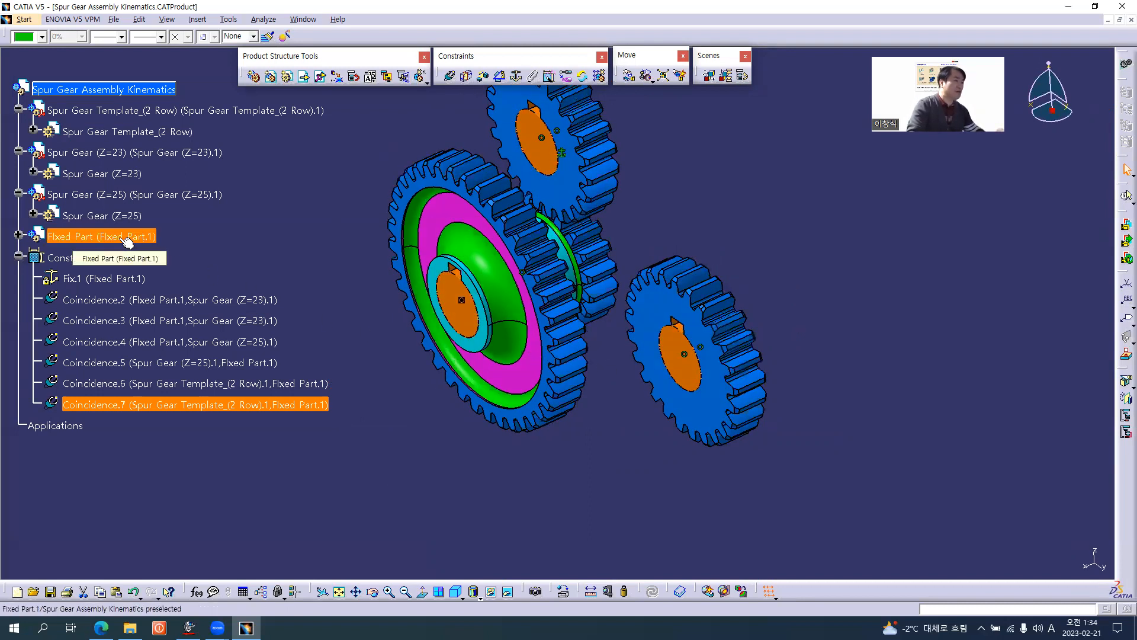
{"action": "middle_click_drag", "start_coordinate": [617, 399], "coordinate": [580, 399]}
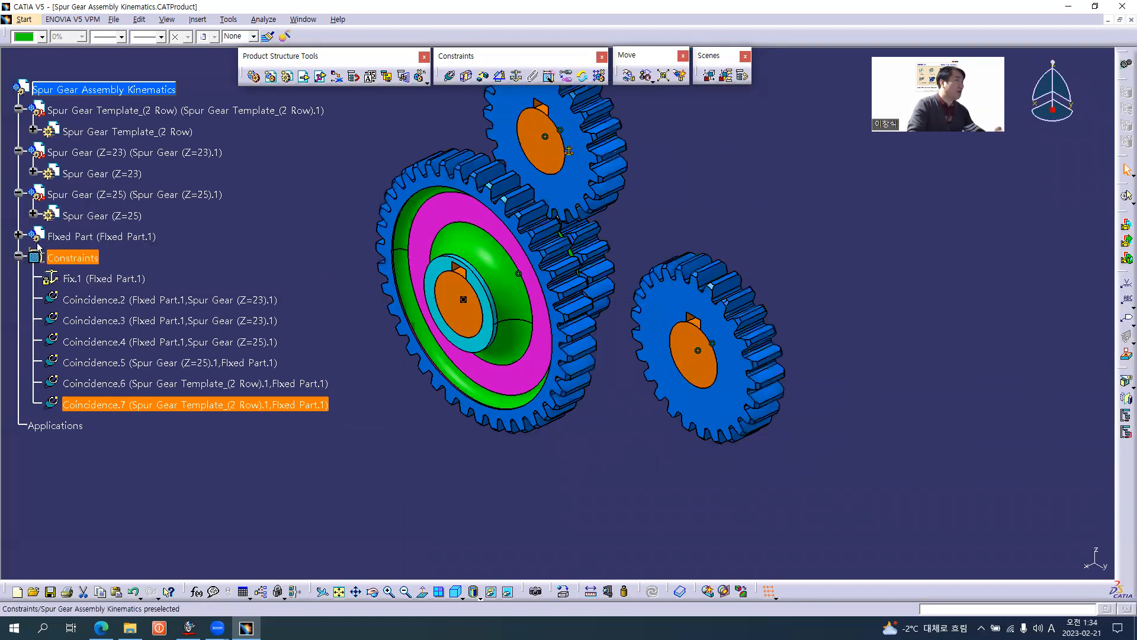
Activate Fixed Part for editing and measure the distance between the front faces of Spur Gear Axis Body_01 and Spur Gear Axis Body_02.
{"action": "left_click", "coordinate": [19, 235]}
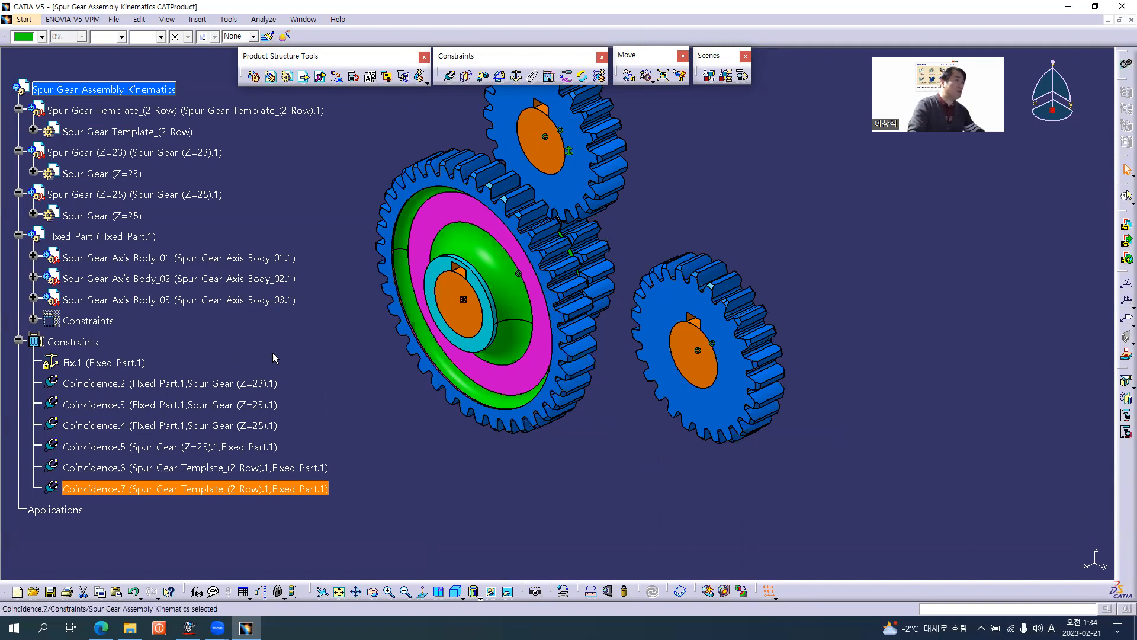
{"action": "left_click", "coordinate": [95, 239]}
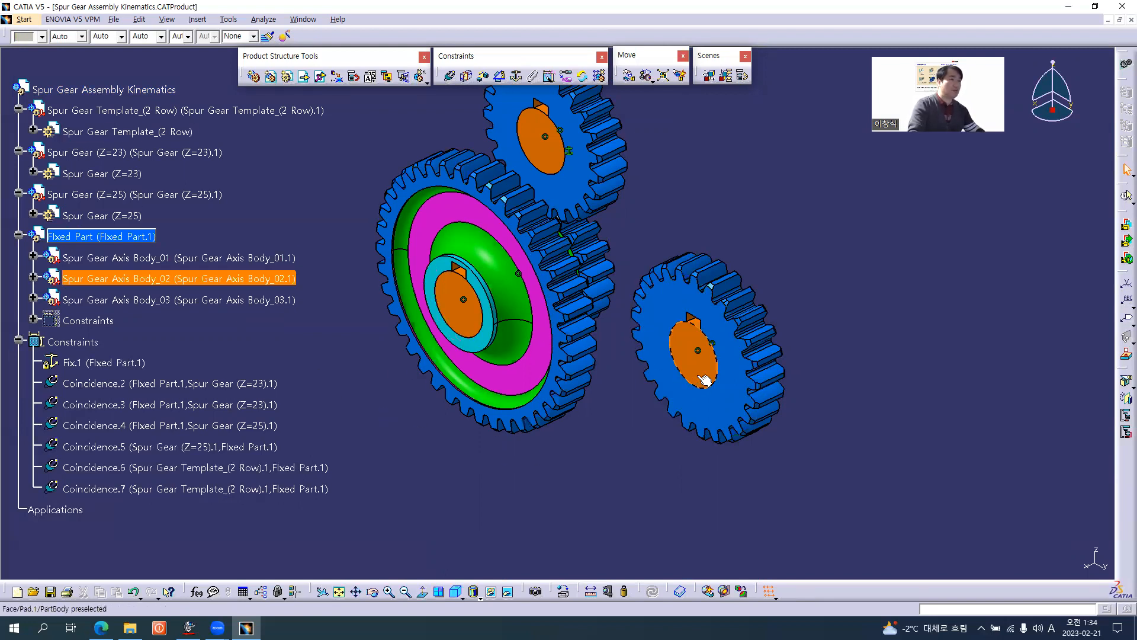
{"action": "left_click", "coordinate": [589, 591]}
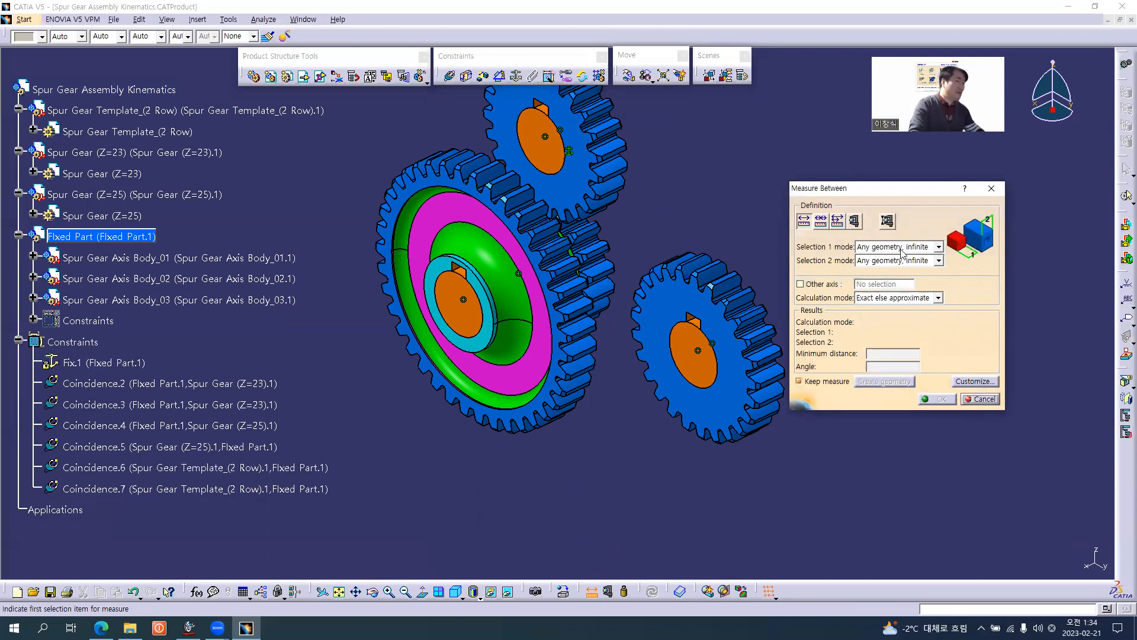
{"action": "left_click", "coordinate": [470, 322]}
{"action": "left_click", "coordinate": [694, 376]}
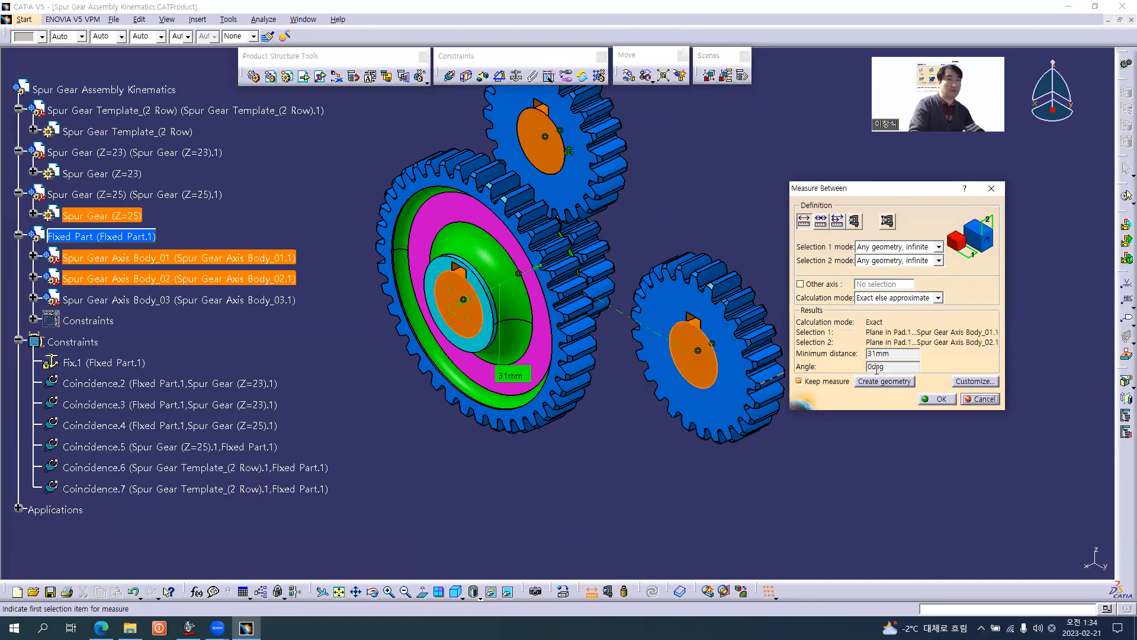
{"action": "left_click", "coordinate": [980, 399]}
Add a 0 mm offset constraint between the front faces of Spur Gear Axis Body_01 and Body_02, orientation Same, and update the assembly.
{"action": "middle_click_drag", "start_coordinate": [531, 484], "coordinate": [640, 297]}
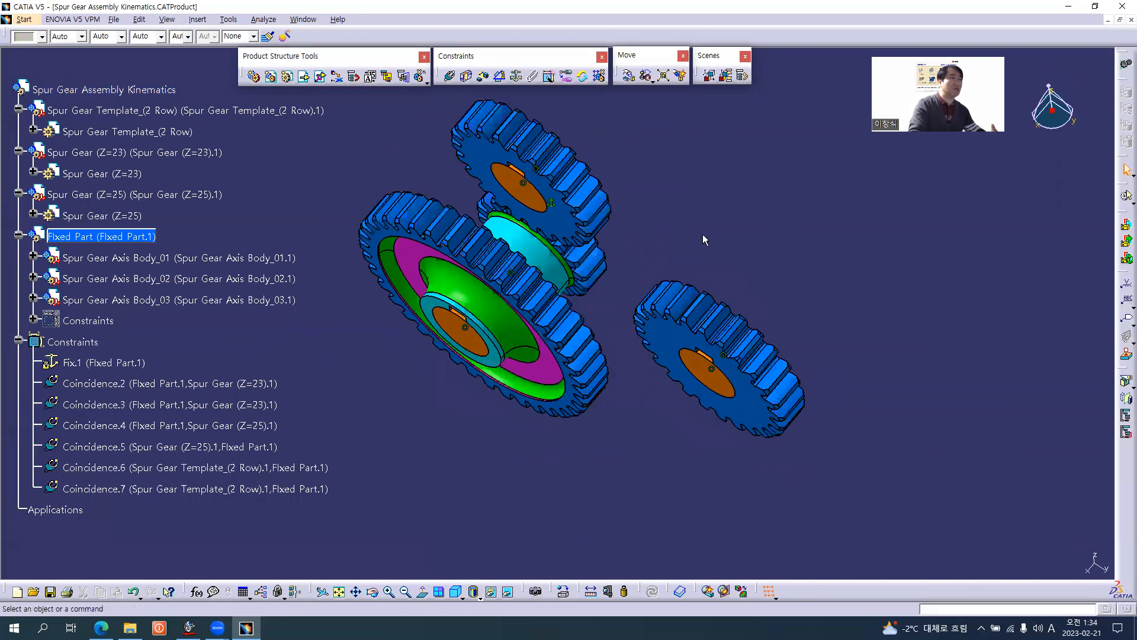
{"action": "left_click", "coordinate": [483, 77]}
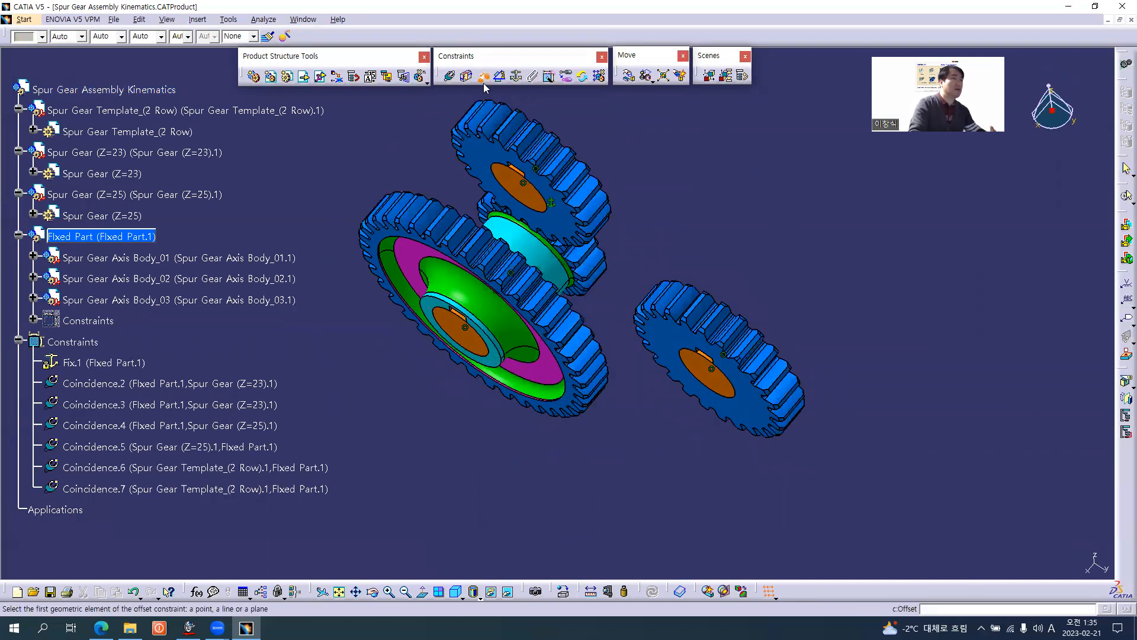
{"action": "left_click", "coordinate": [34, 319]}
{"action": "middle_click_drag", "start_coordinate": [509, 451], "coordinate": [479, 327]}
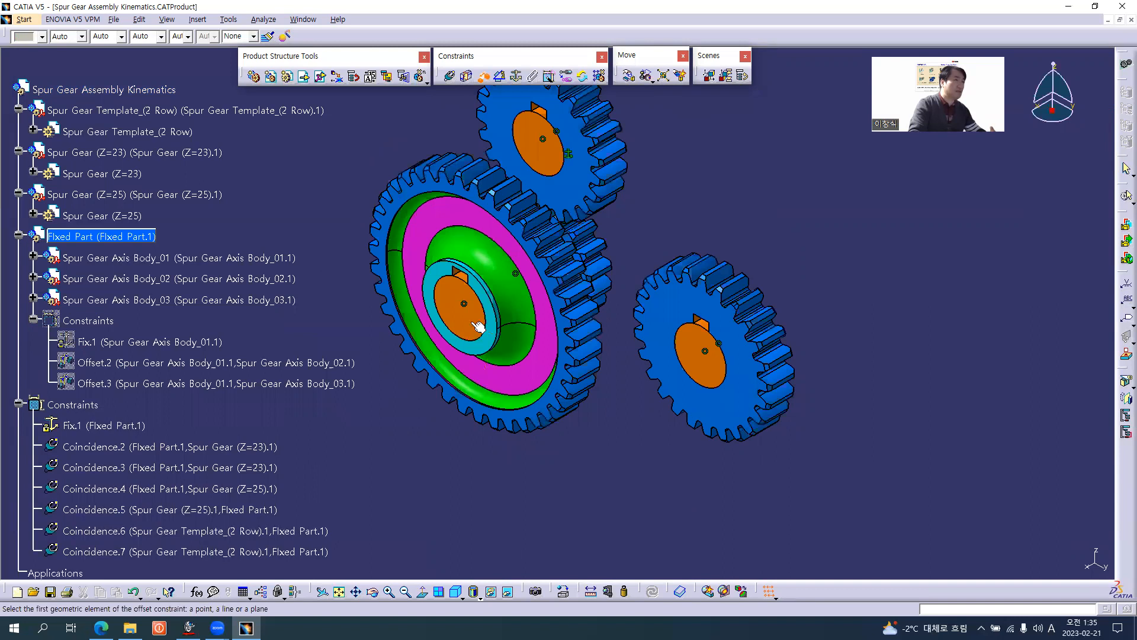
{"action": "left_click", "coordinate": [467, 318]}
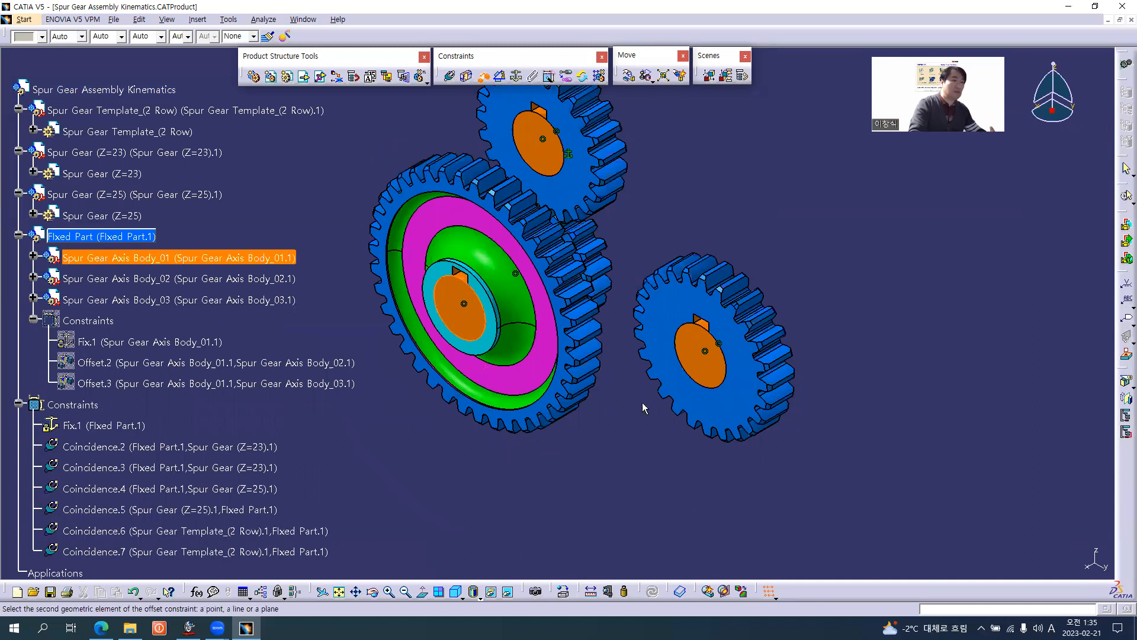
{"action": "left_click", "coordinate": [717, 372]}
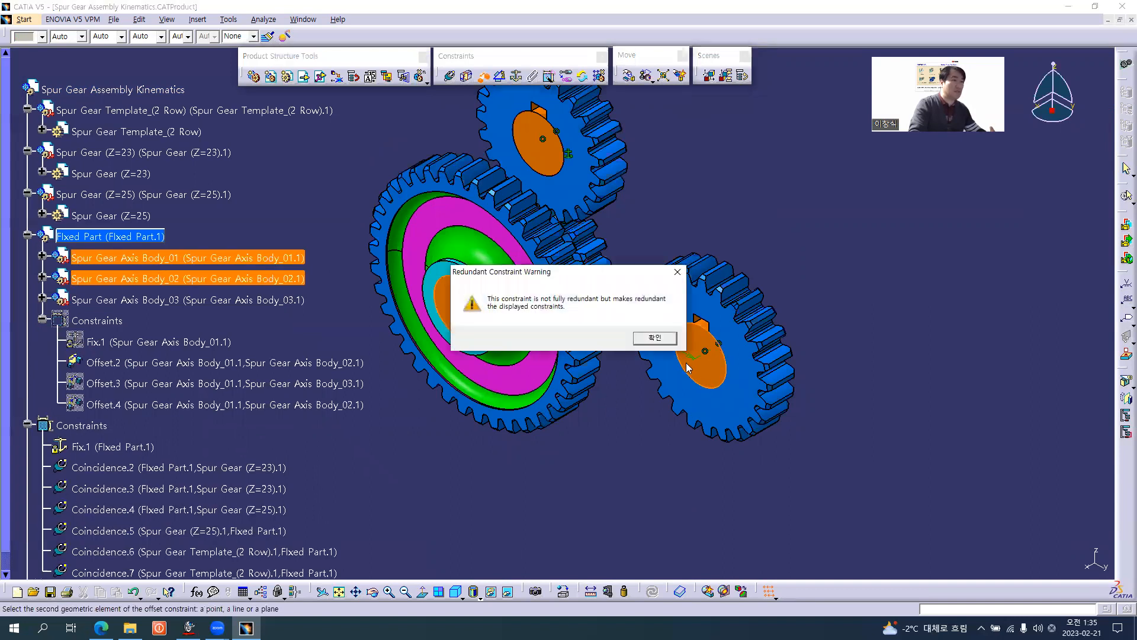
{"action": "left_click", "coordinate": [646, 341]}
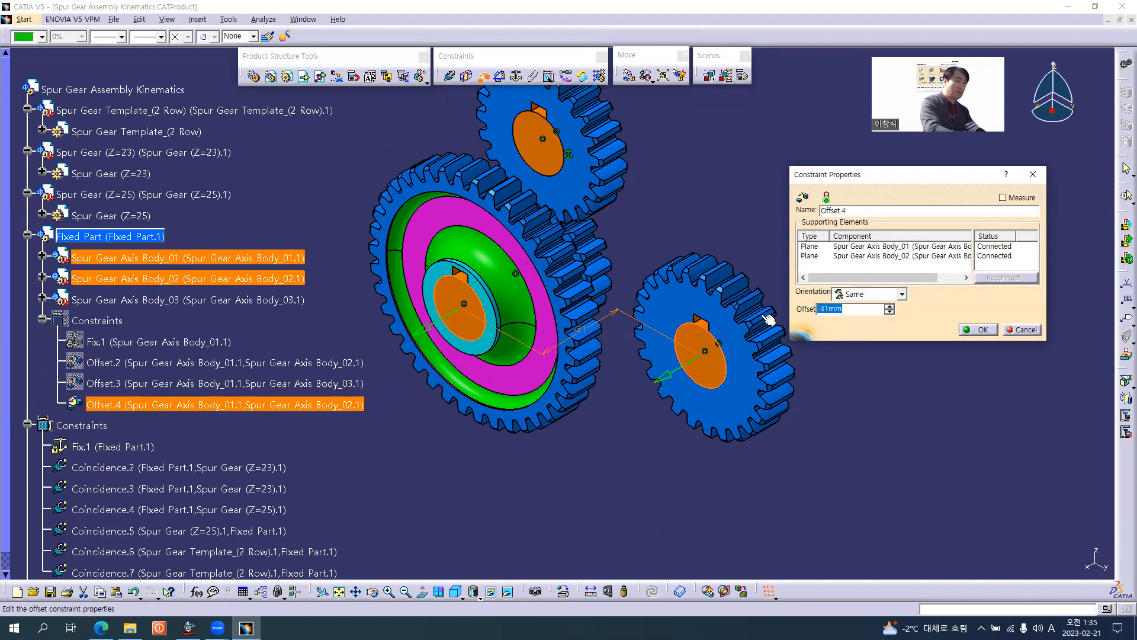
{"action": "type", "text": "0"}
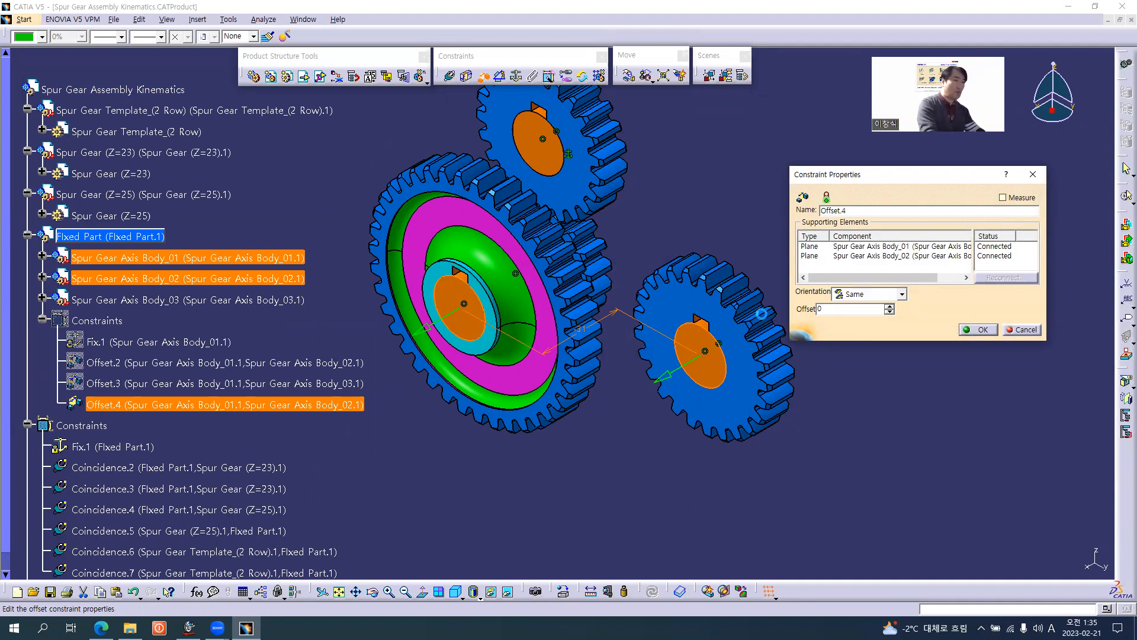
{"action": "key", "text": "Return"}
{"action": "key", "text": "ctrl+u"}
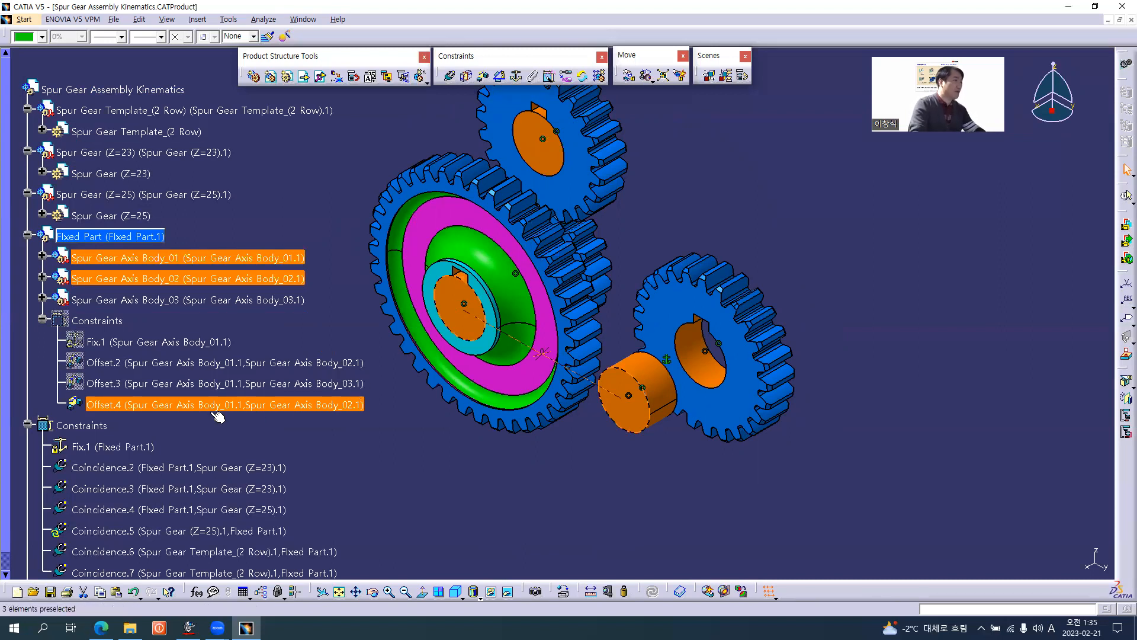
Hide the 0 mm offset constraint between Spur Gear Axis Body_01 and Spur Gear Axis Body_02.
{"action": "right_click", "coordinate": [148, 405]}
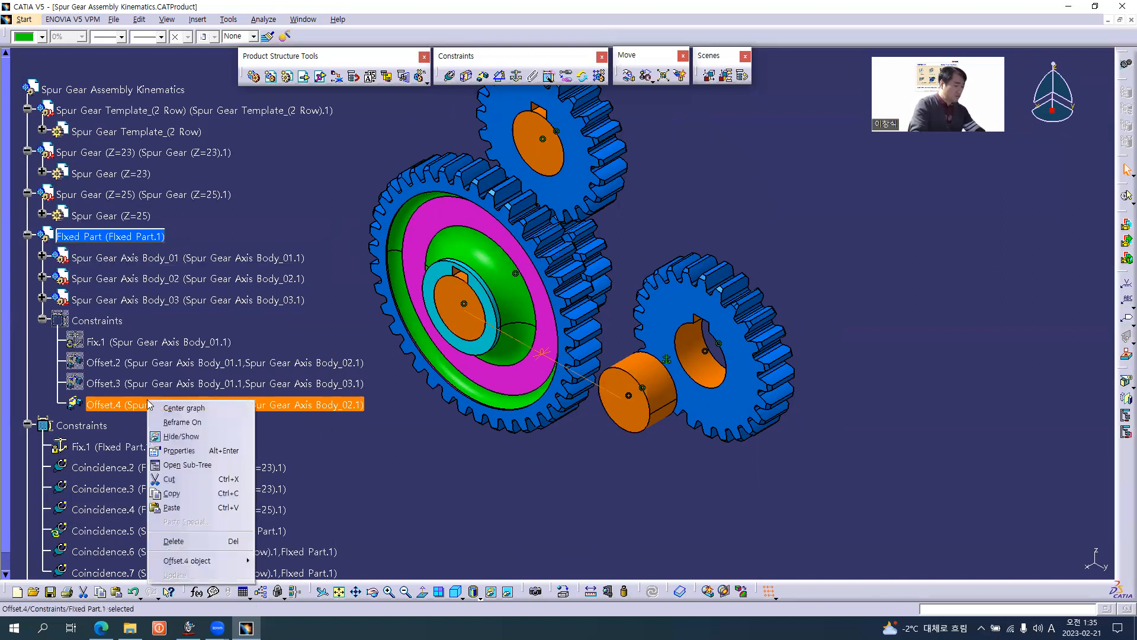
{"action": "key", "text": "h"}
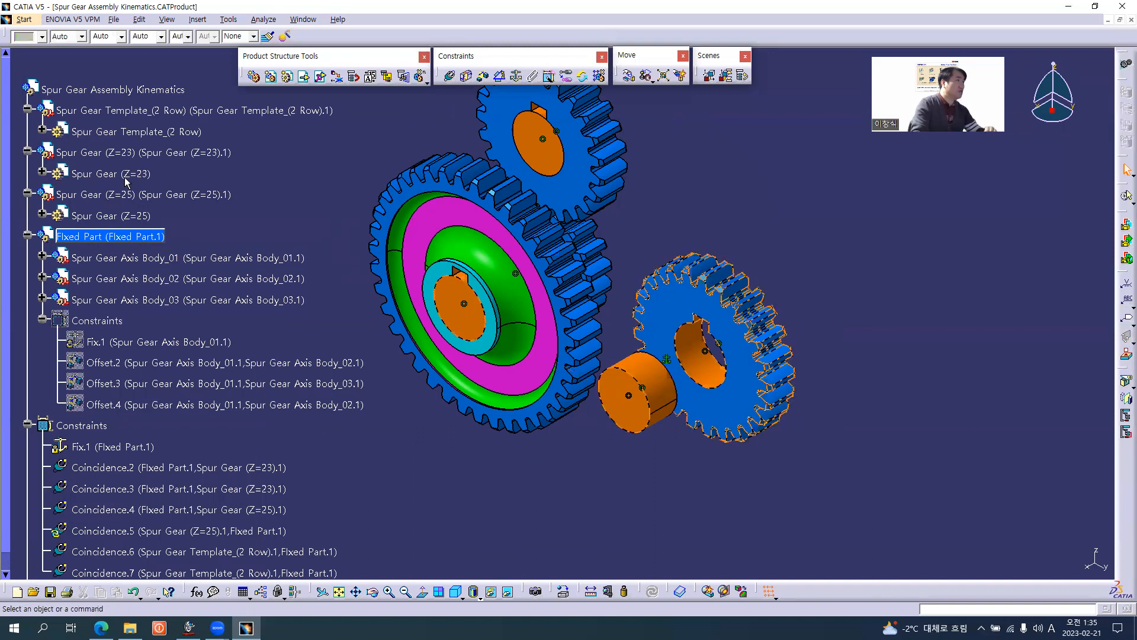
Activate the top-level Spur Gear Assembly Kinematics product and update it, with Fixed Part's constraints collapsed.
{"action": "left_click", "coordinate": [144, 92]}
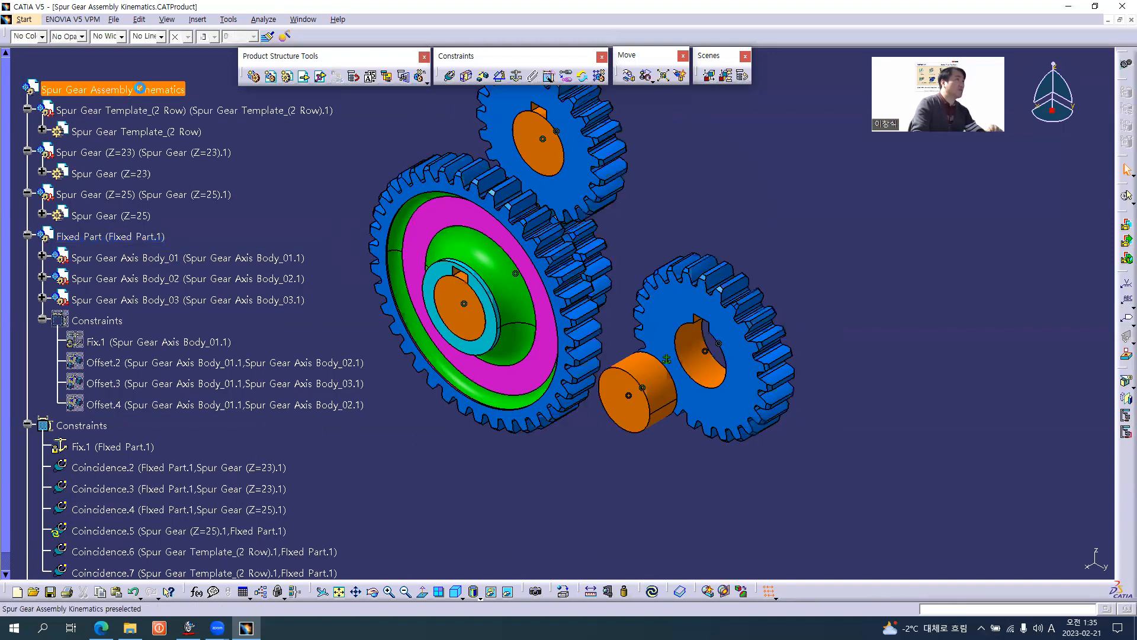
{"action": "left_click", "coordinate": [41, 321]}
{"action": "left_click", "coordinate": [286, 177]}
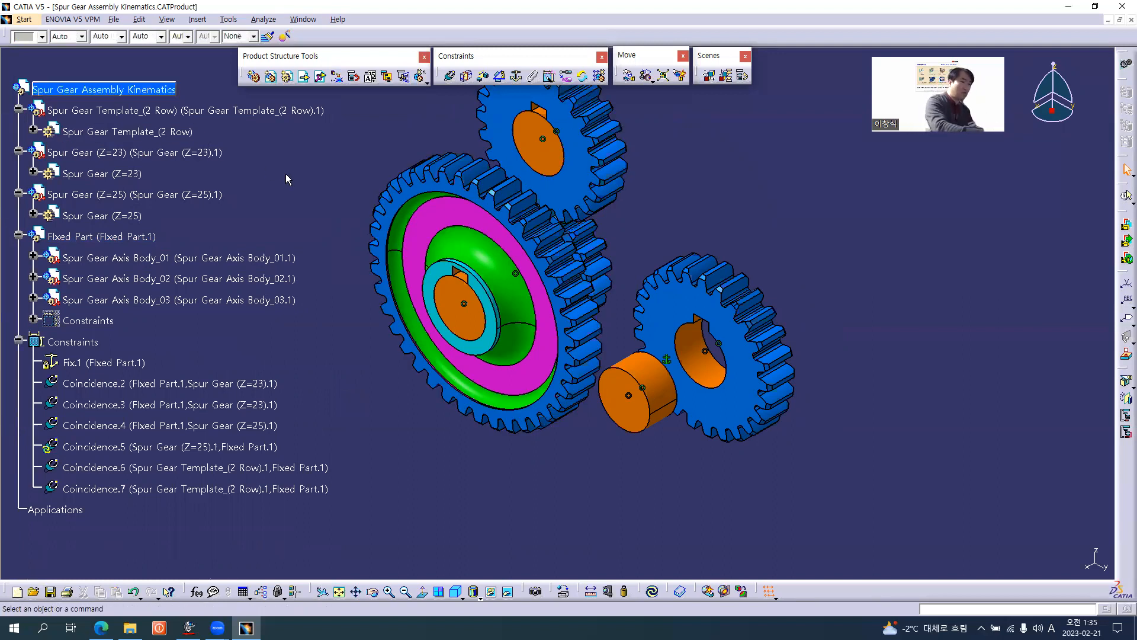
{"action": "key", "text": "ctrl+u"}
Compare the two-row gear's hub and tooth face positions in the model with the Gear Box Assembly.pdf drawing in the browser.
{"action": "middle_click_drag", "start_coordinate": [536, 355], "coordinate": [371, 236]}
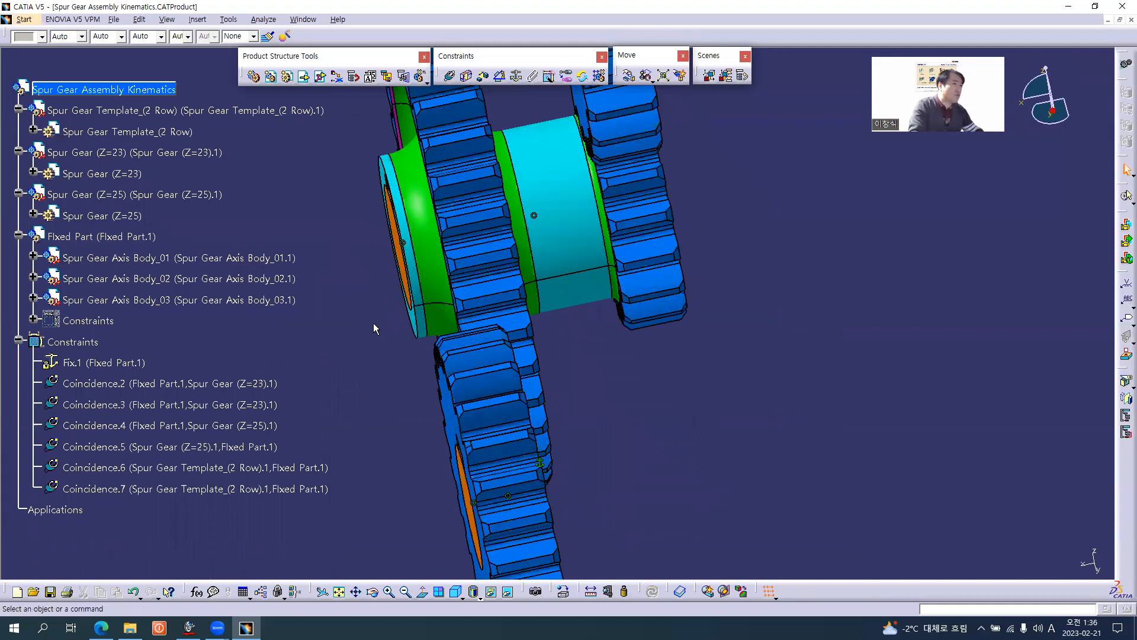
{"action": "key", "text": "alt+Tab"}
{"action": "key", "text": "alt+Tab"}
{"action": "key", "text": "alt+Tab"}
{"action": "key", "text": "alt+Tab"}
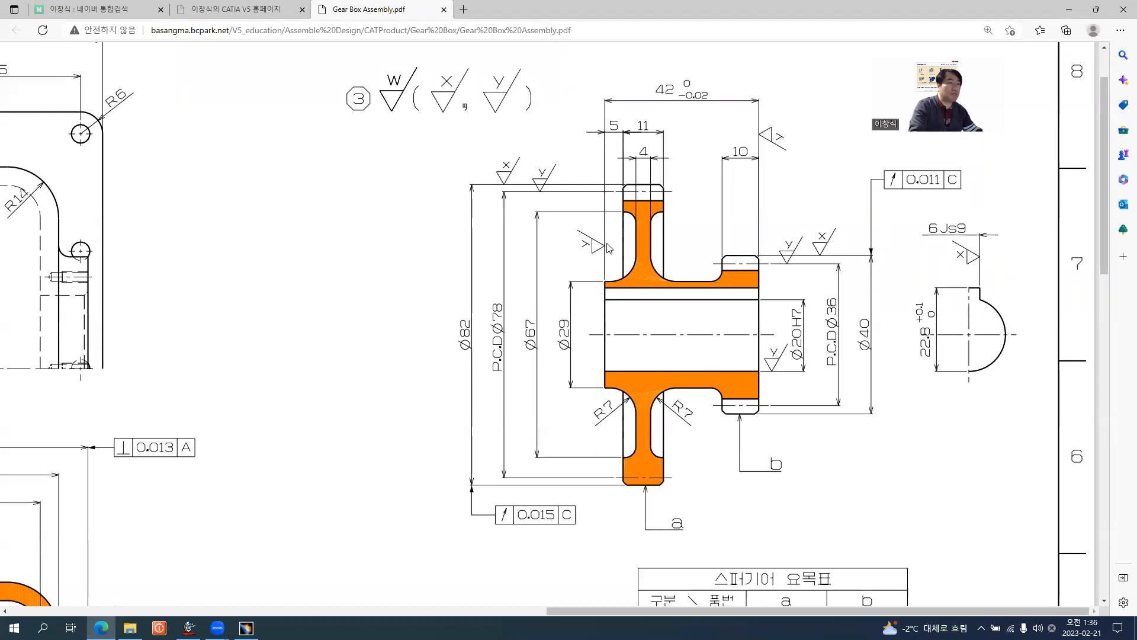
{"action": "key", "text": "alt+Tab"}
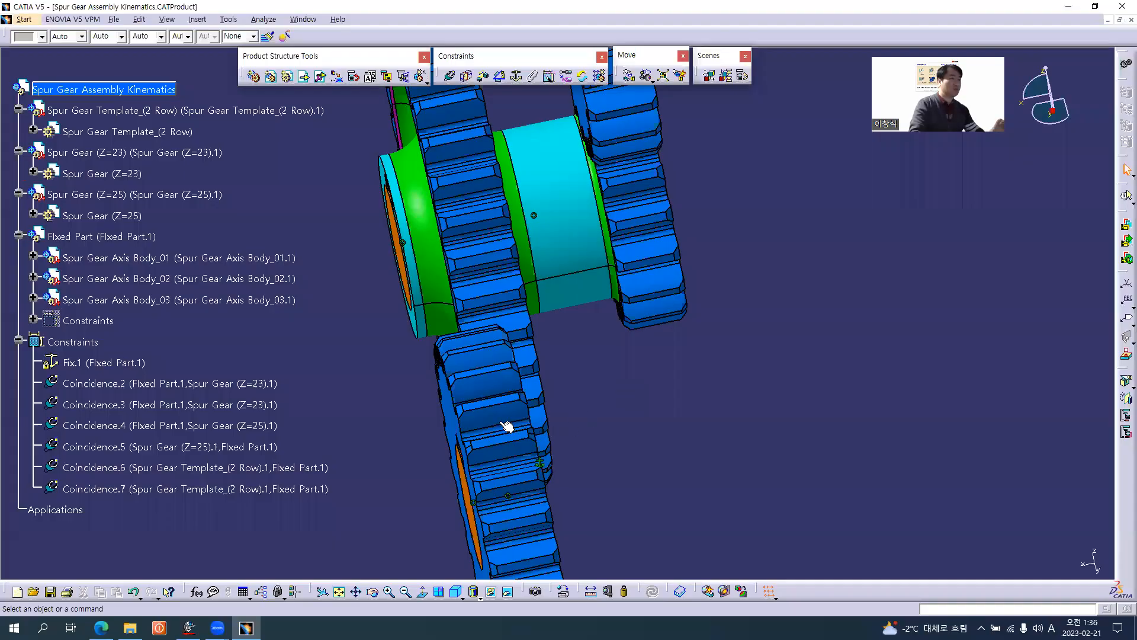
{"action": "middle_click_drag", "start_coordinate": [578, 447], "coordinate": [655, 429]}
{"action": "middle_click_drag", "start_coordinate": [633, 472], "coordinate": [637, 392]}
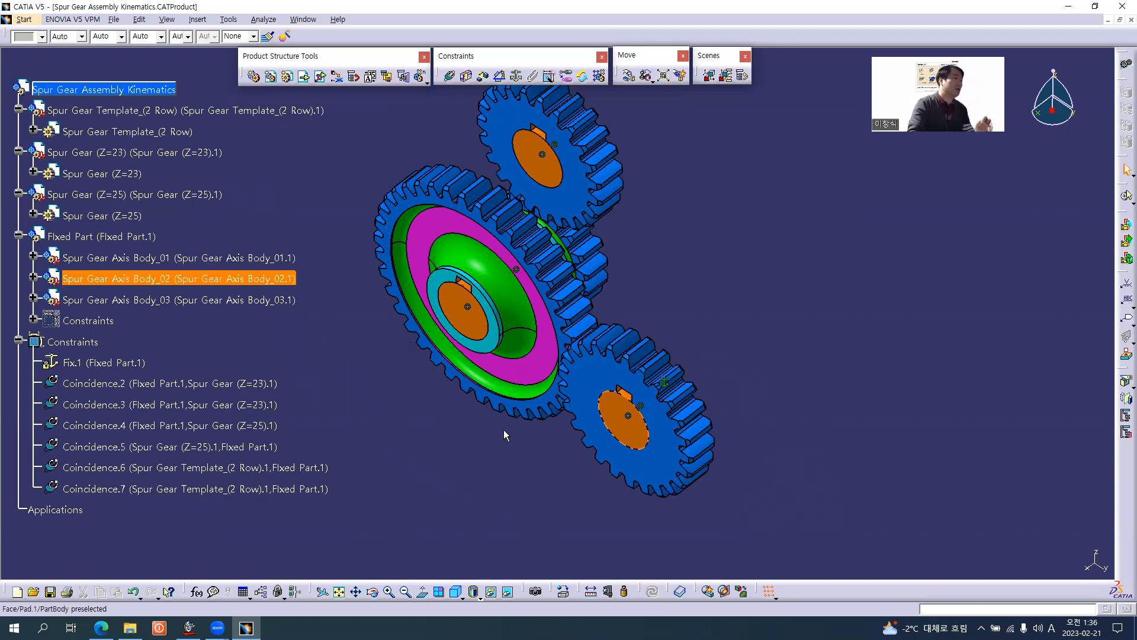
Activate Fixed Part, set the front-face offset constraint between Spur Gear Axis Body_01 and Body_02 to -5 mm, and update.
{"action": "left_click", "coordinate": [105, 243]}
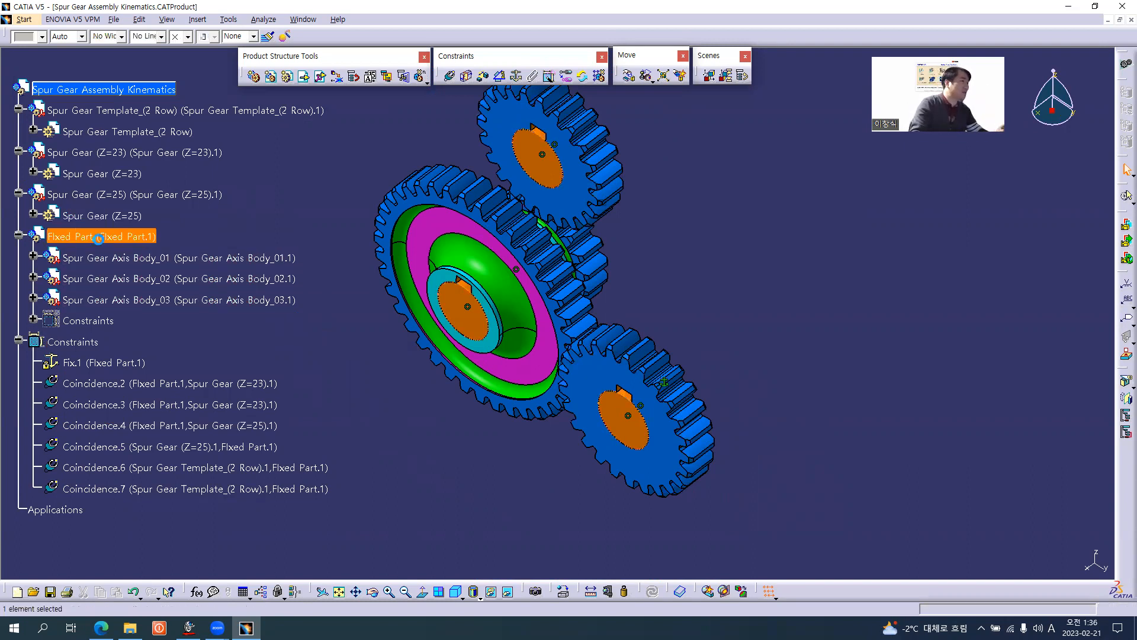
{"action": "left_click", "coordinate": [182, 324]}
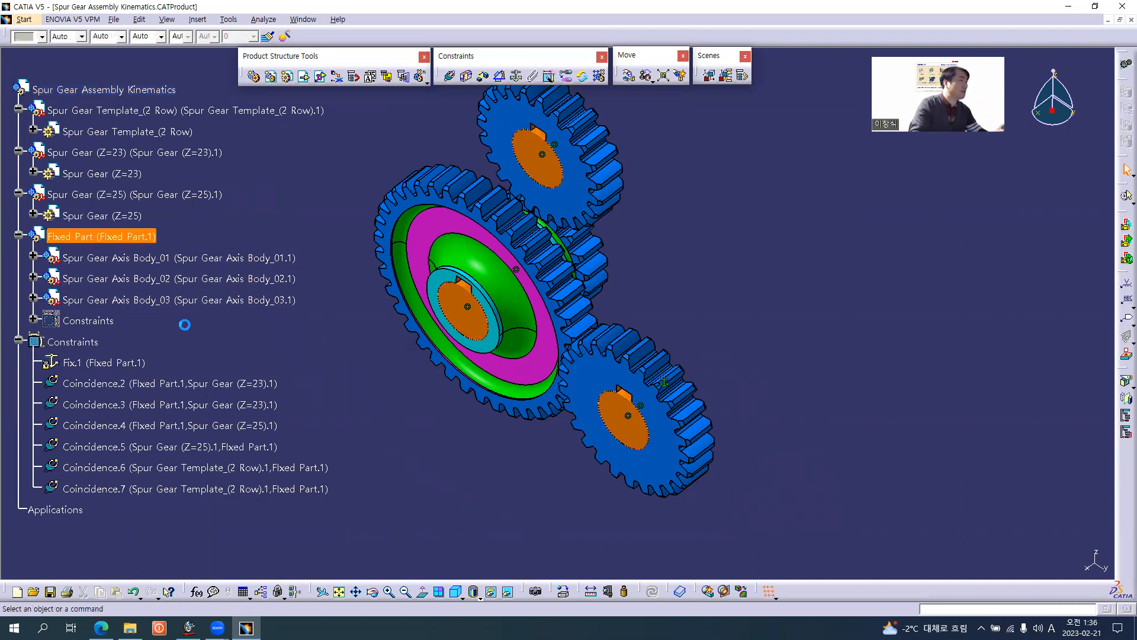
{"action": "left_click", "coordinate": [130, 236]}
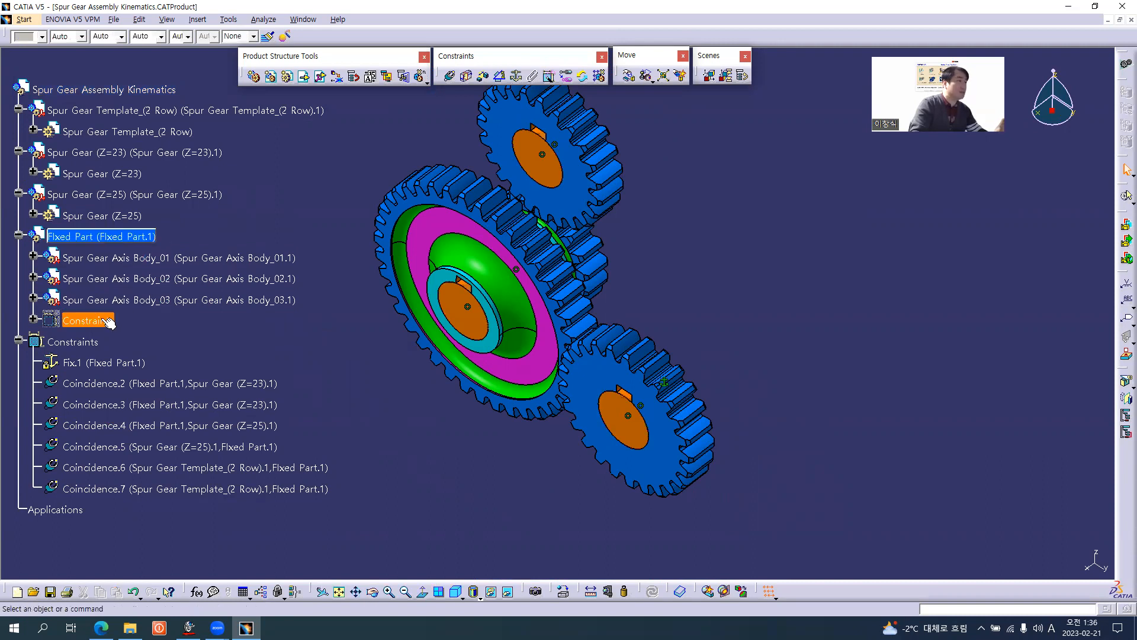
{"action": "left_click", "coordinate": [33, 320]}
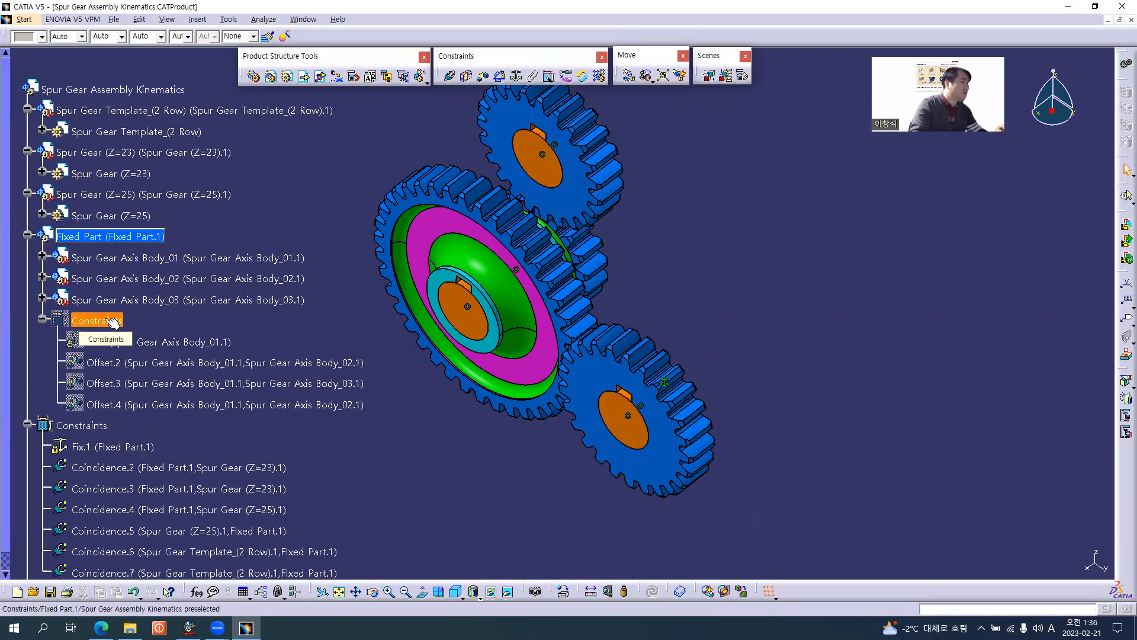
{"action": "double_click", "coordinate": [155, 404]}
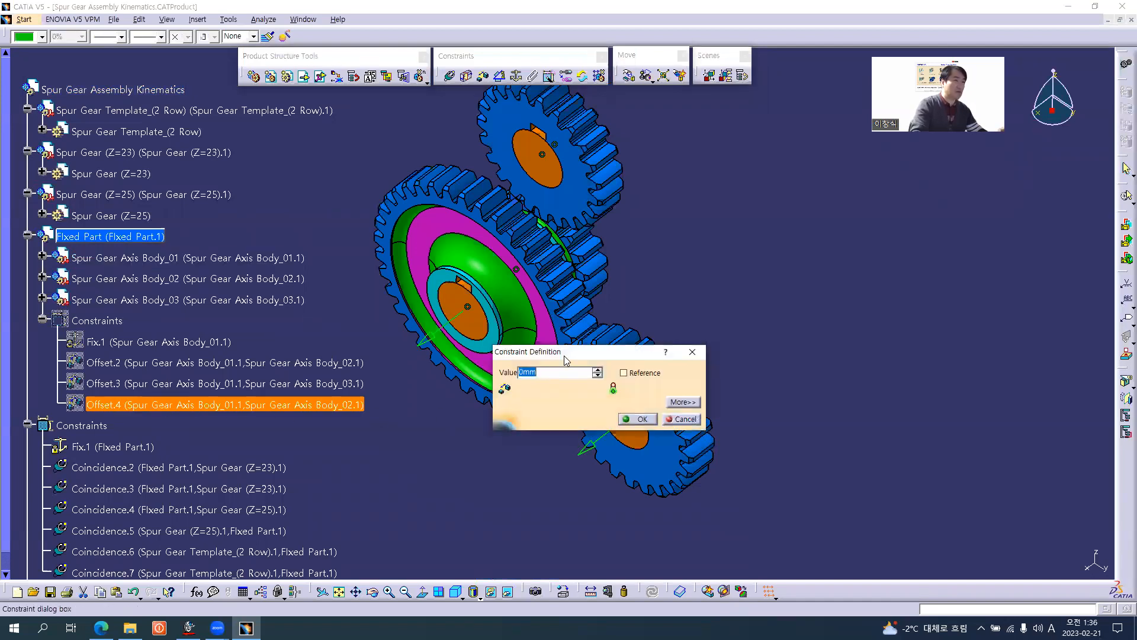
{"action": "left_click_drag", "start_coordinate": [574, 353], "coordinate": [768, 327]}
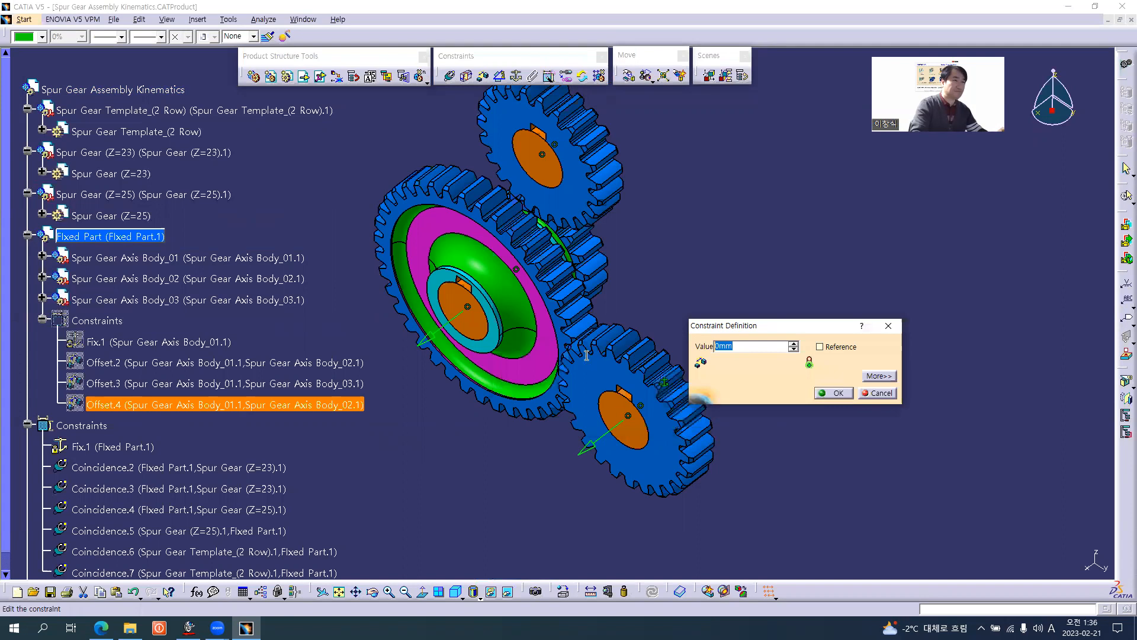
{"action": "type", "text": "-5mm"}
{"action": "key", "text": "Return"}
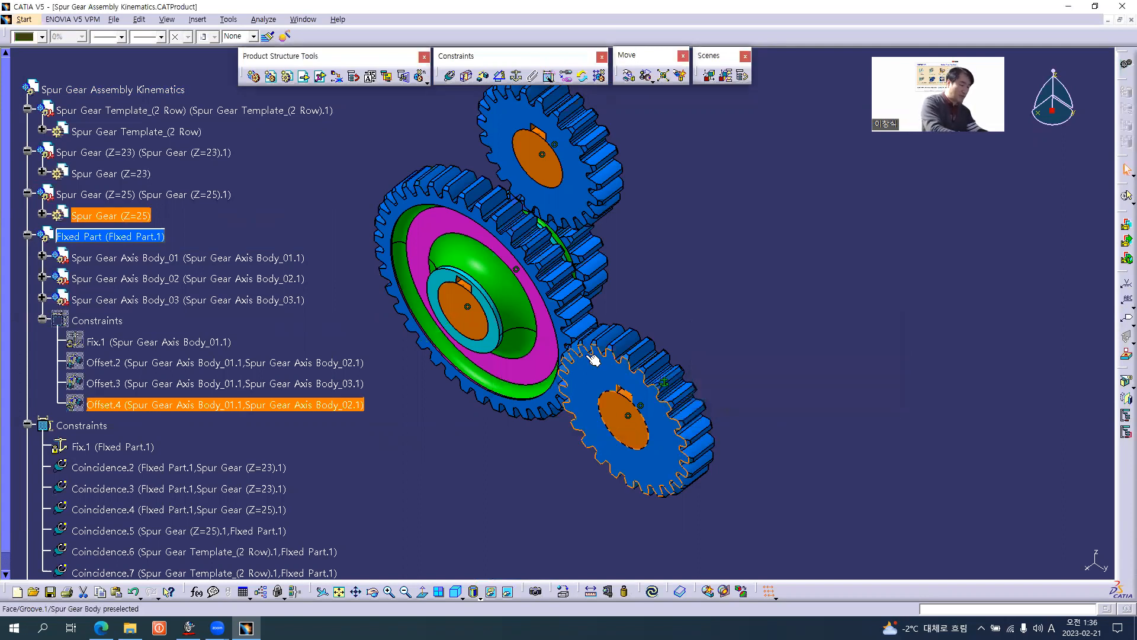
{"action": "key", "text": "ctrl+u"}
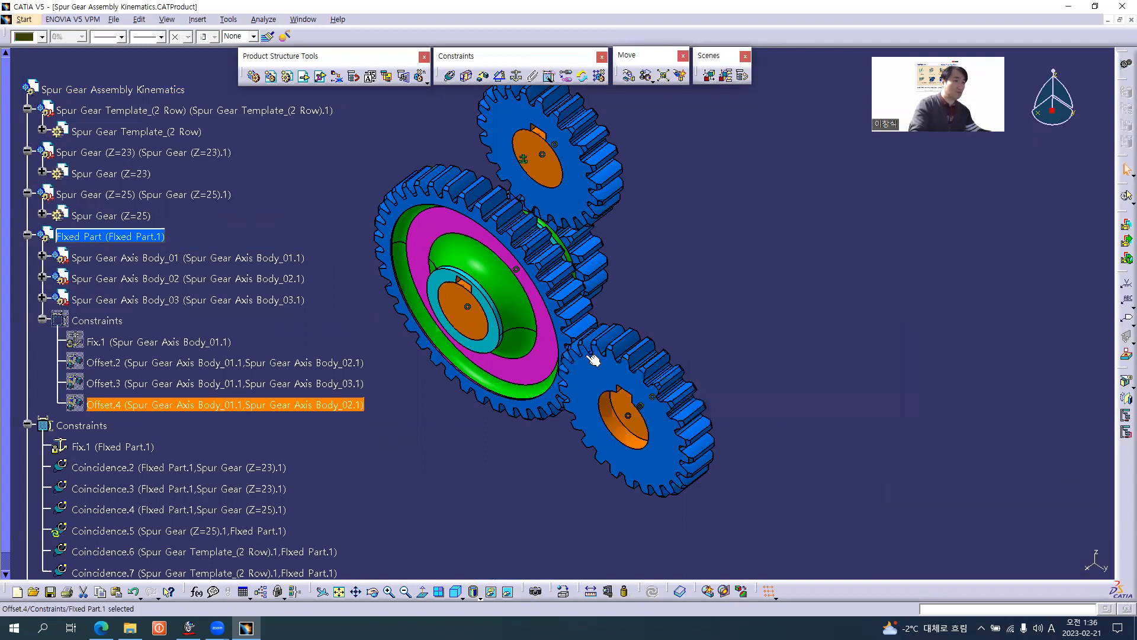
Reactivate the top-level Spur Gear Assembly Kinematics product and update the whole assembly.
{"action": "middle_click_drag", "start_coordinate": [662, 333], "coordinate": [618, 403]}
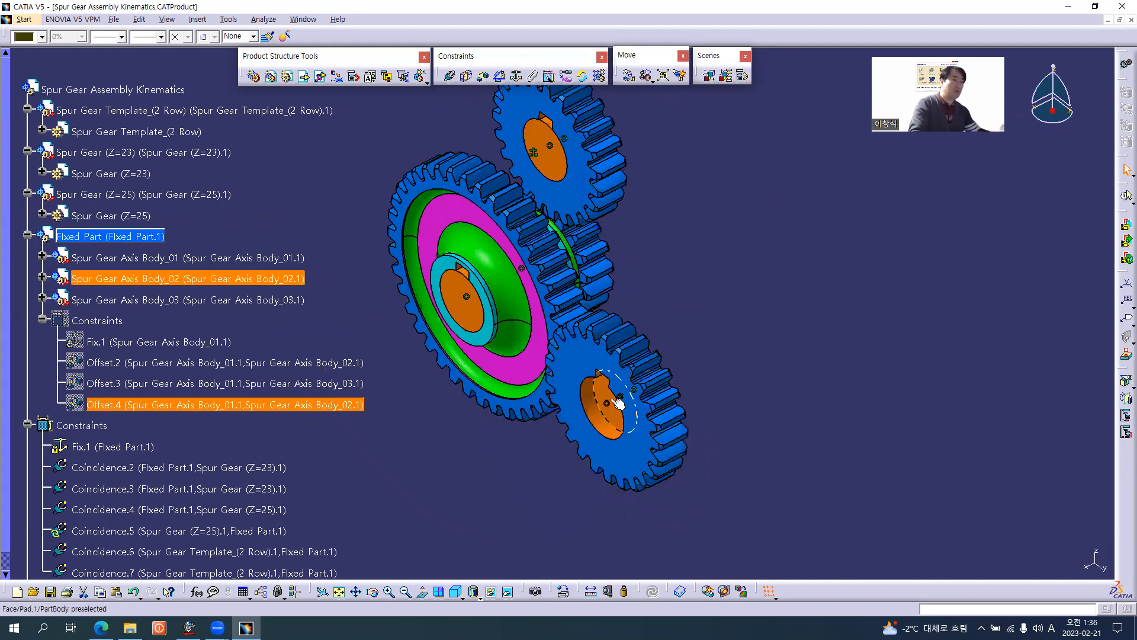
{"action": "left_click", "coordinate": [127, 95]}
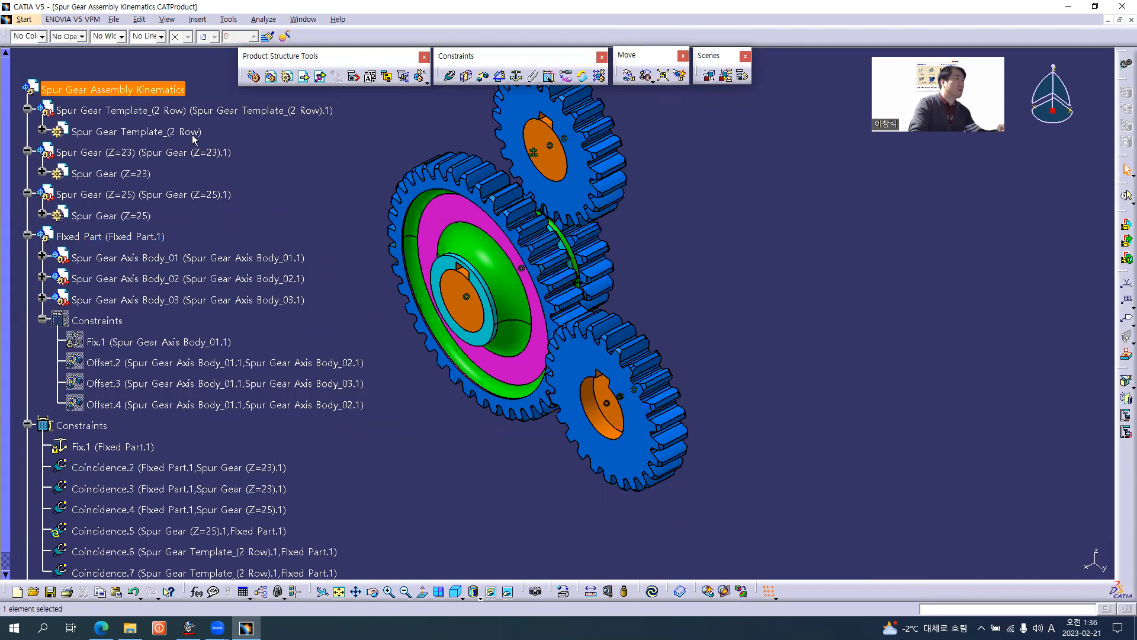
{"action": "key", "text": "ctrl+u"}
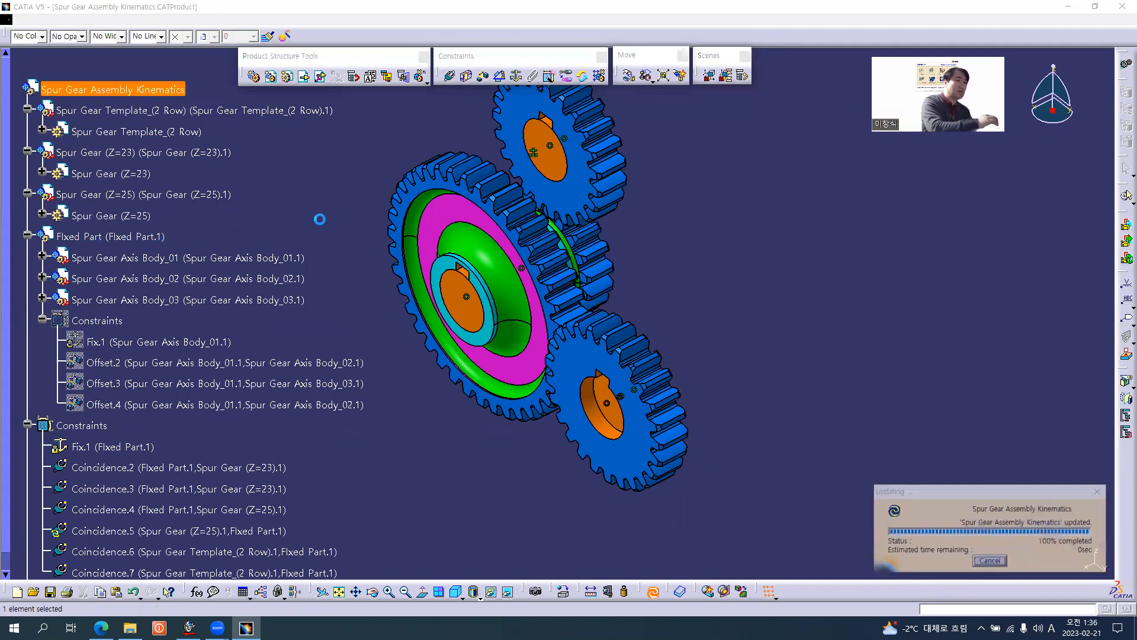
Examine from the front and side how the Z=23 and Z=25 gears mesh and line up with the two-row gear.
{"action": "middle_click_drag", "start_coordinate": [511, 384], "coordinate": [552, 58]}
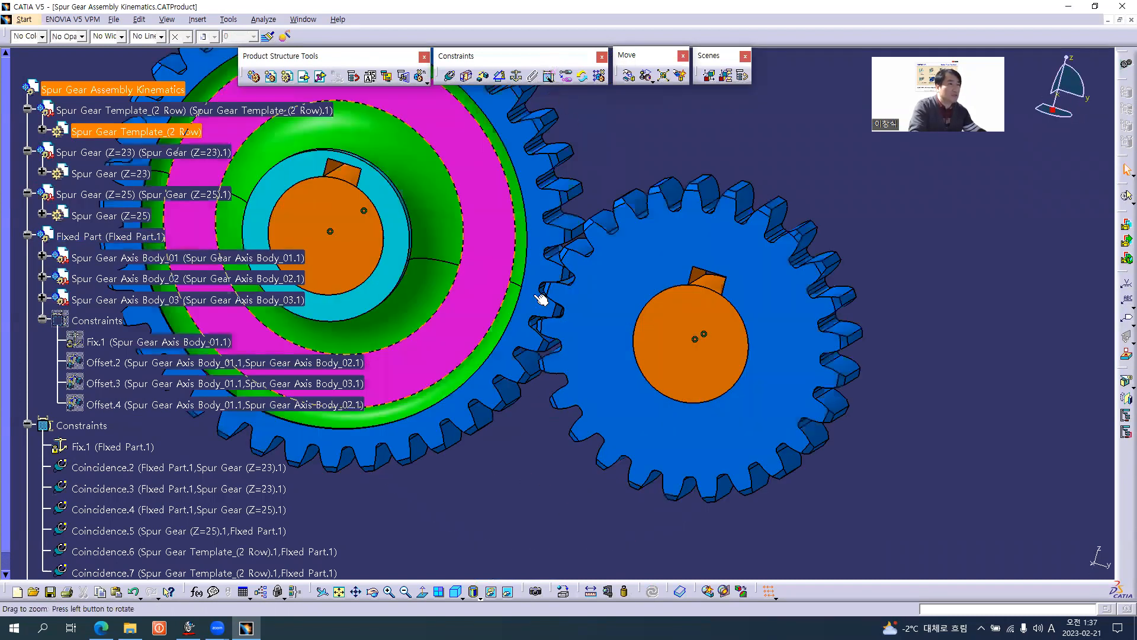
{"action": "middle_click_drag", "start_coordinate": [626, 355], "coordinate": [666, 335]}
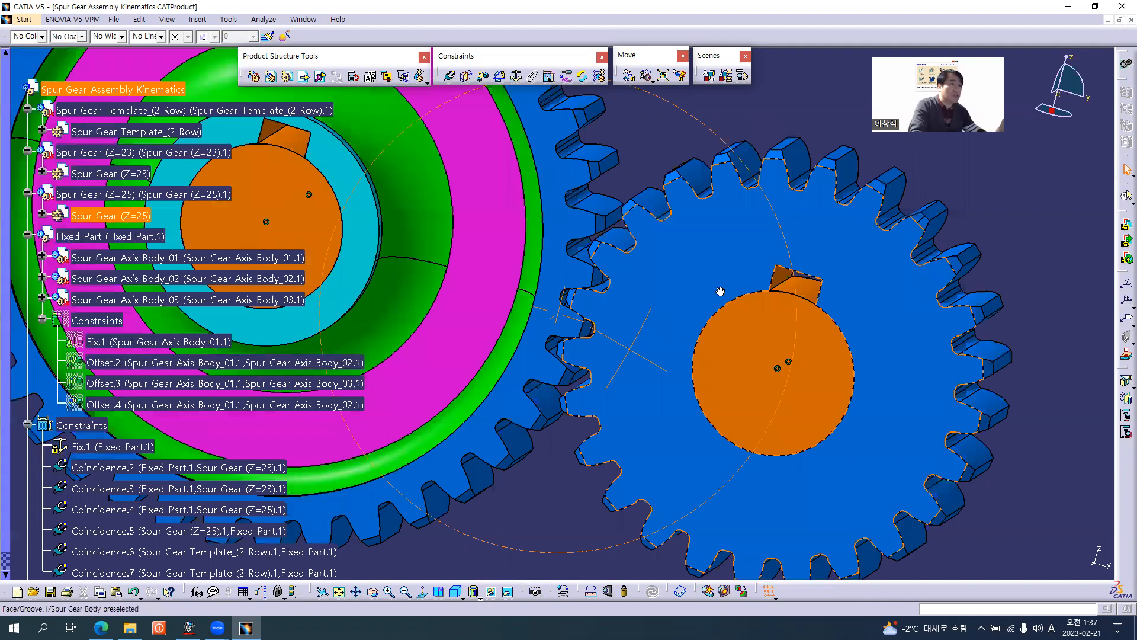
{"action": "middle_click_drag", "start_coordinate": [684, 259], "coordinate": [653, 277]}
{"action": "middle_click_drag", "start_coordinate": [648, 359], "coordinate": [578, 325]}
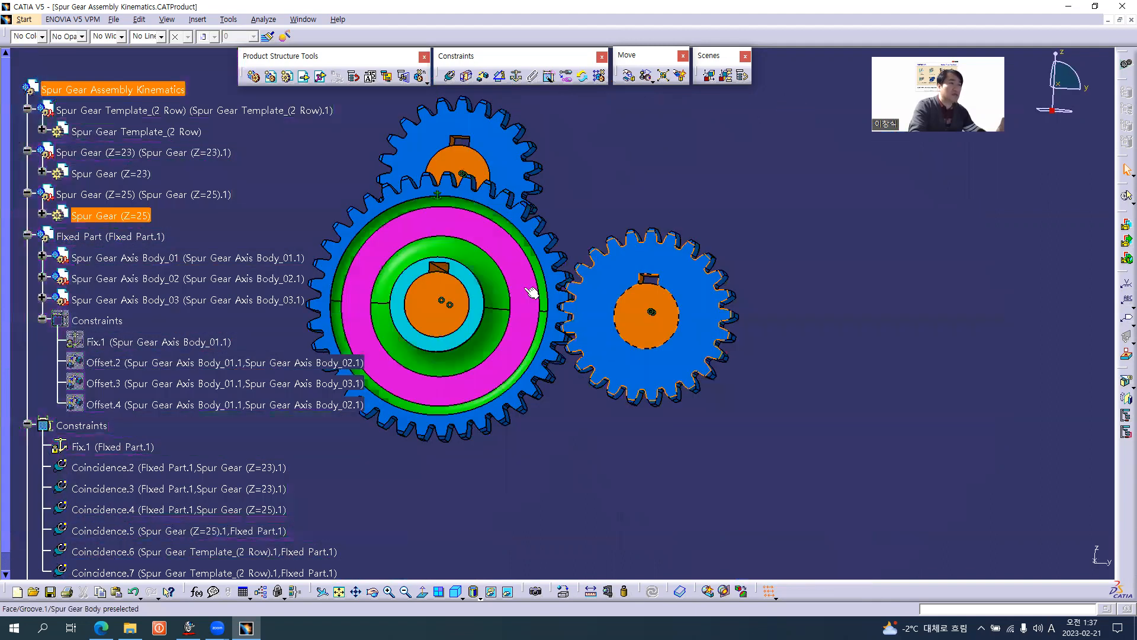
{"action": "middle_click_drag", "start_coordinate": [531, 261], "coordinate": [574, 372]}
{"action": "left_click", "coordinate": [358, 363]}
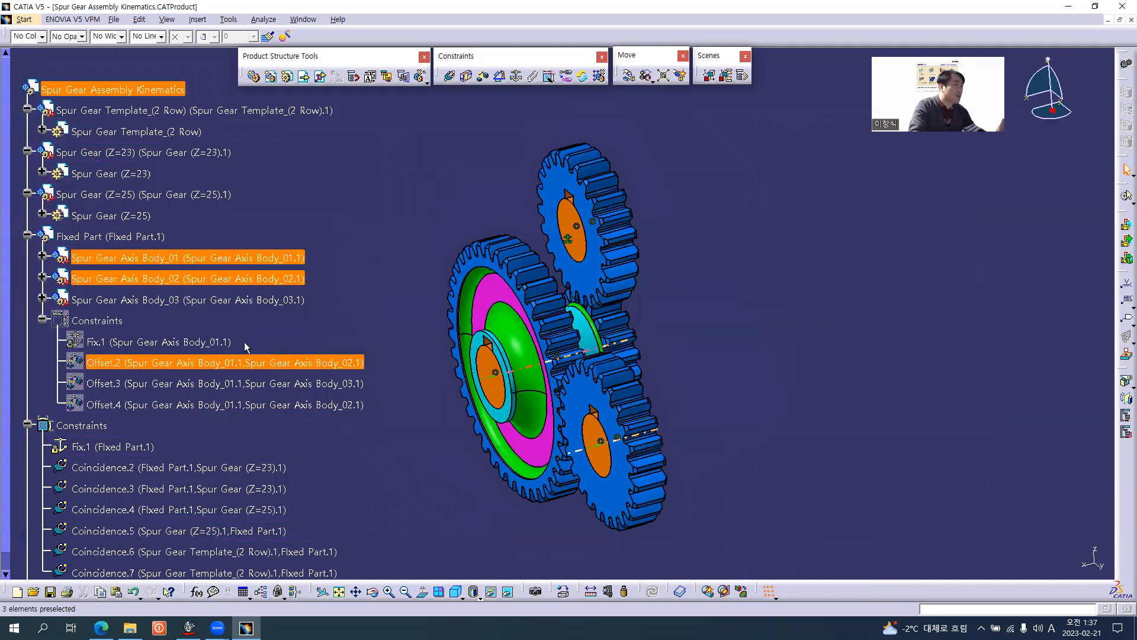
{"action": "left_click", "coordinate": [43, 322]}
{"action": "middle_click_drag", "start_coordinate": [595, 356], "coordinate": [491, 306]}
{"action": "middle_click", "coordinate": [578, 433]}
{"action": "scroll", "coordinate": [580, 427], "scroll_direction": "up", "scroll_amount": 1}
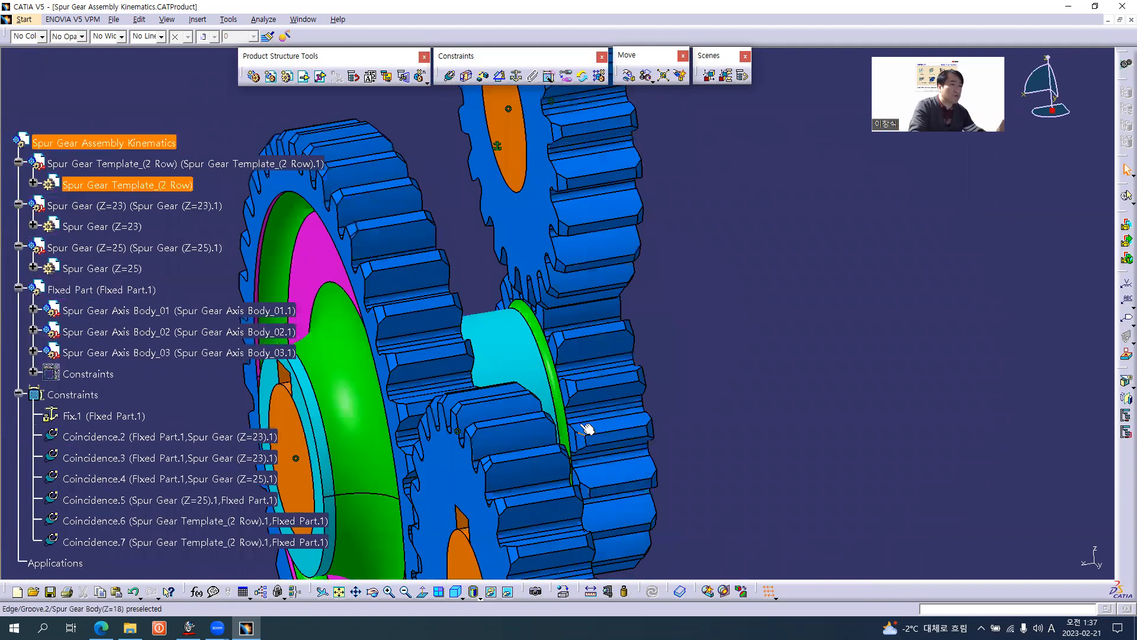
{"action": "mouse_move", "coordinate": [513, 389]}
{"action": "middle_mouse_down"}
{"action": "mouse_move", "coordinate": [501, 383]}
{"action": "mouse_move", "coordinate": [511, 383]}
{"action": "middle_mouse_up"}
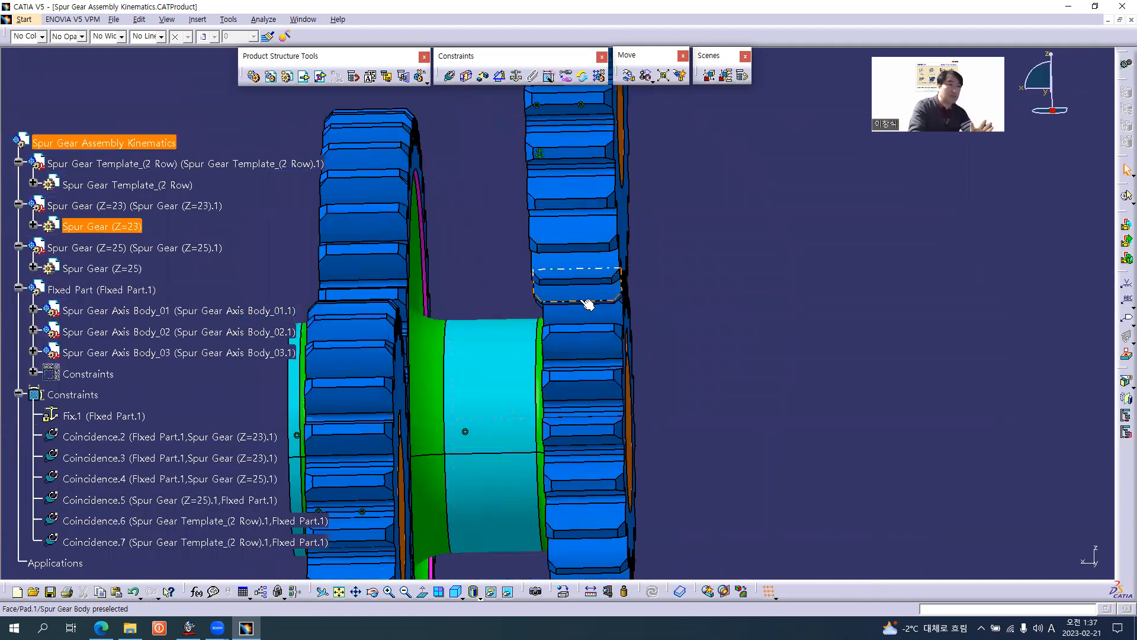
{"action": "middle_click_drag", "start_coordinate": [556, 271], "coordinate": [577, 261]}
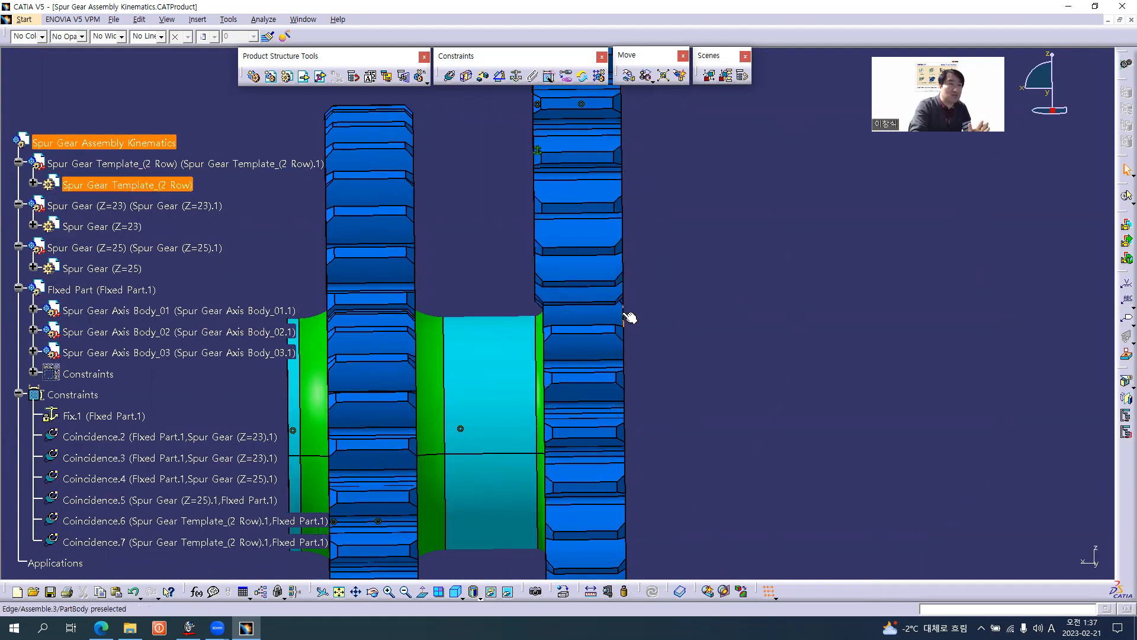
{"action": "middle_click_drag", "start_coordinate": [502, 237], "coordinate": [583, 249]}
{"action": "middle_click_drag", "start_coordinate": [658, 335], "coordinate": [541, 188]}
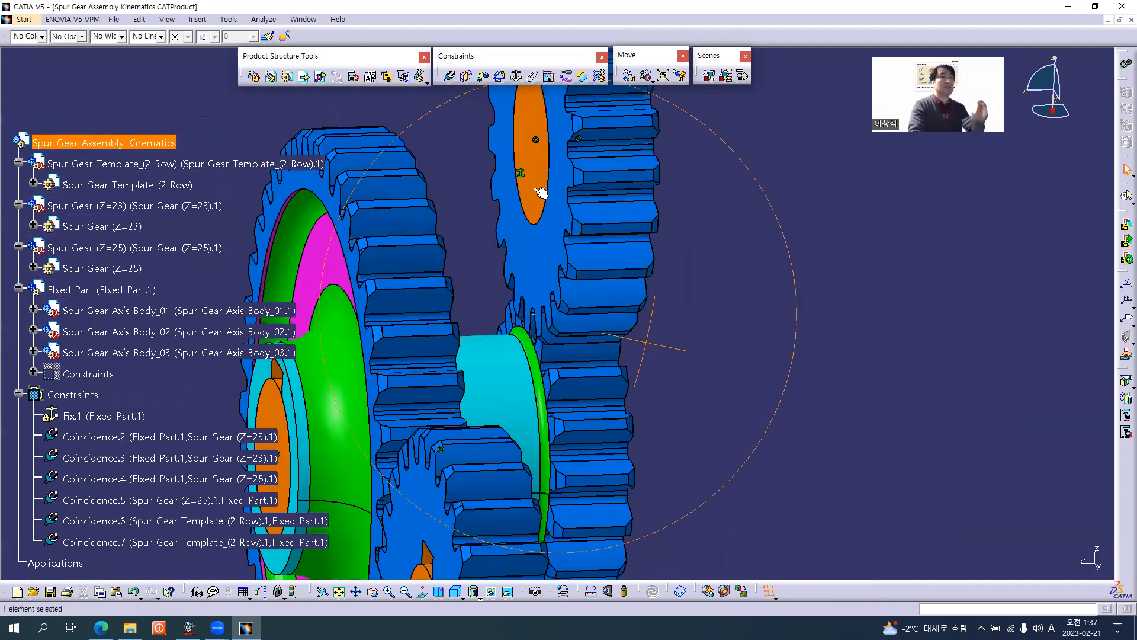
{"action": "middle_click_drag", "start_coordinate": [625, 308], "coordinate": [563, 221]}
{"action": "left_click", "coordinate": [681, 322]}
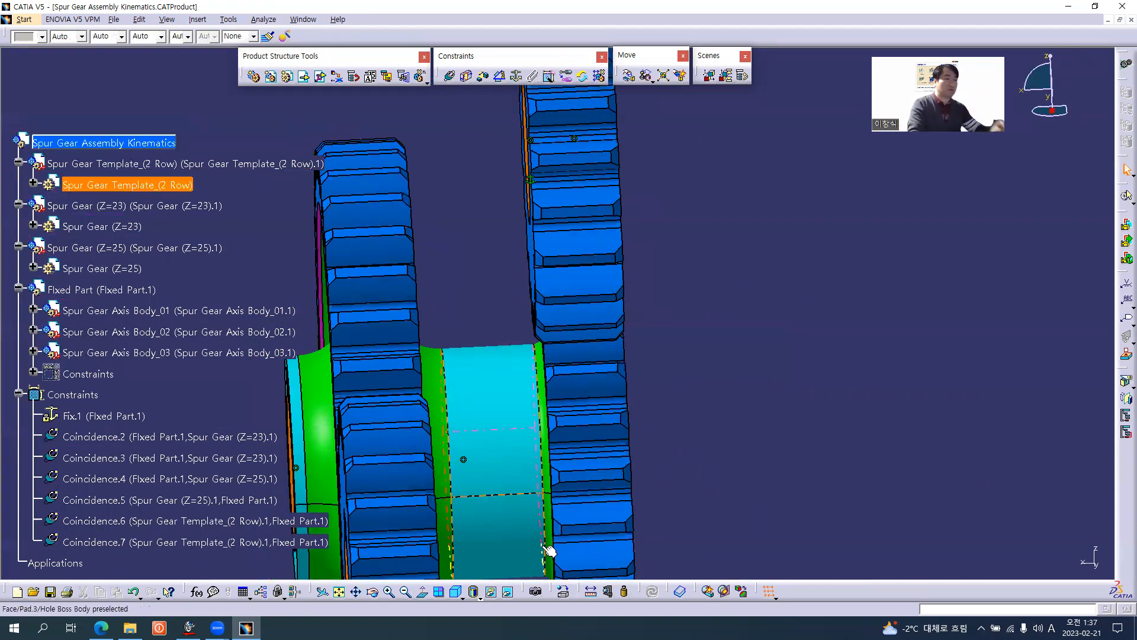
Measure the tooth width of the two-row template gear's small row between its two side faces.
{"action": "left_click", "coordinate": [592, 591]}
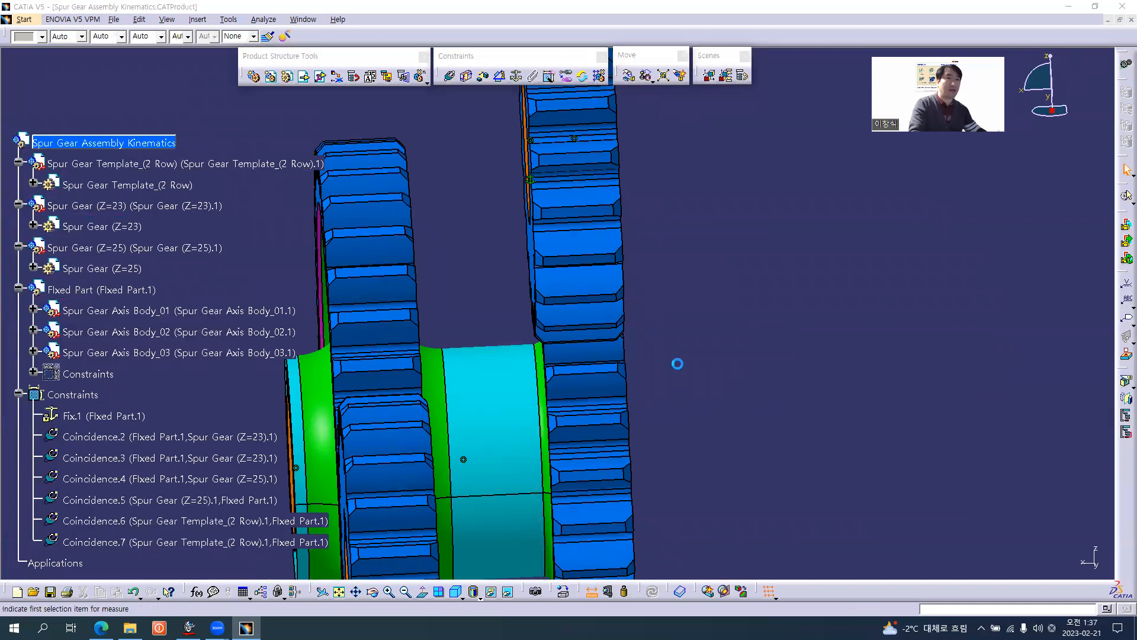
{"action": "middle_click_drag", "start_coordinate": [506, 304], "coordinate": [382, 179]}
{"action": "middle_click_drag", "start_coordinate": [387, 223], "coordinate": [464, 270]}
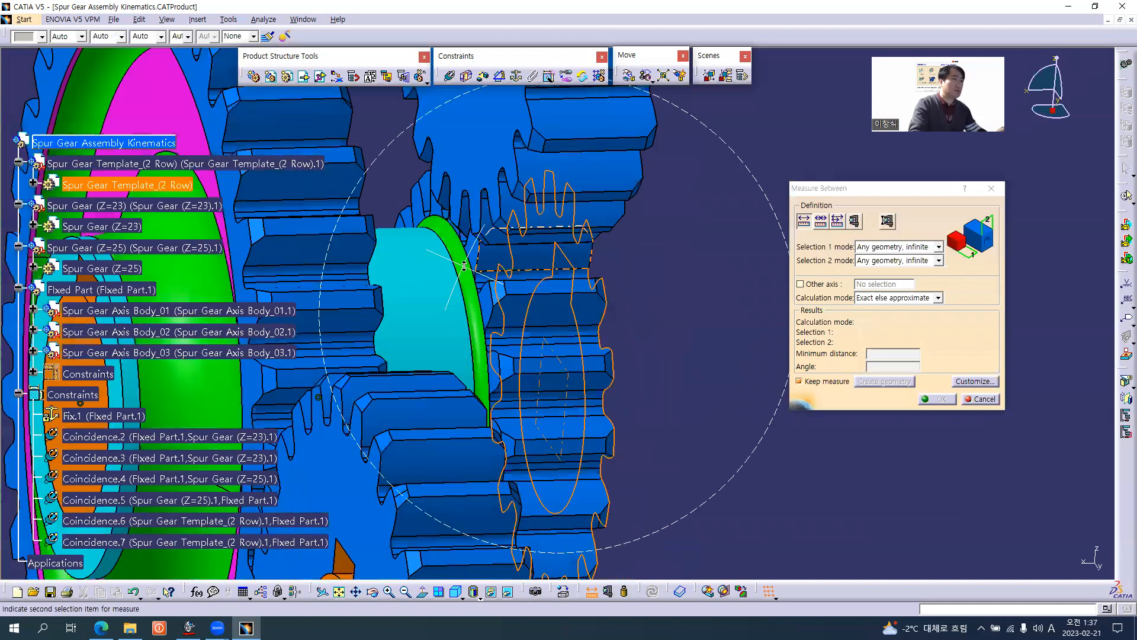
{"action": "middle_click_drag", "start_coordinate": [421, 215], "coordinate": [417, 207]}
{"action": "left_click", "coordinate": [416, 207]}
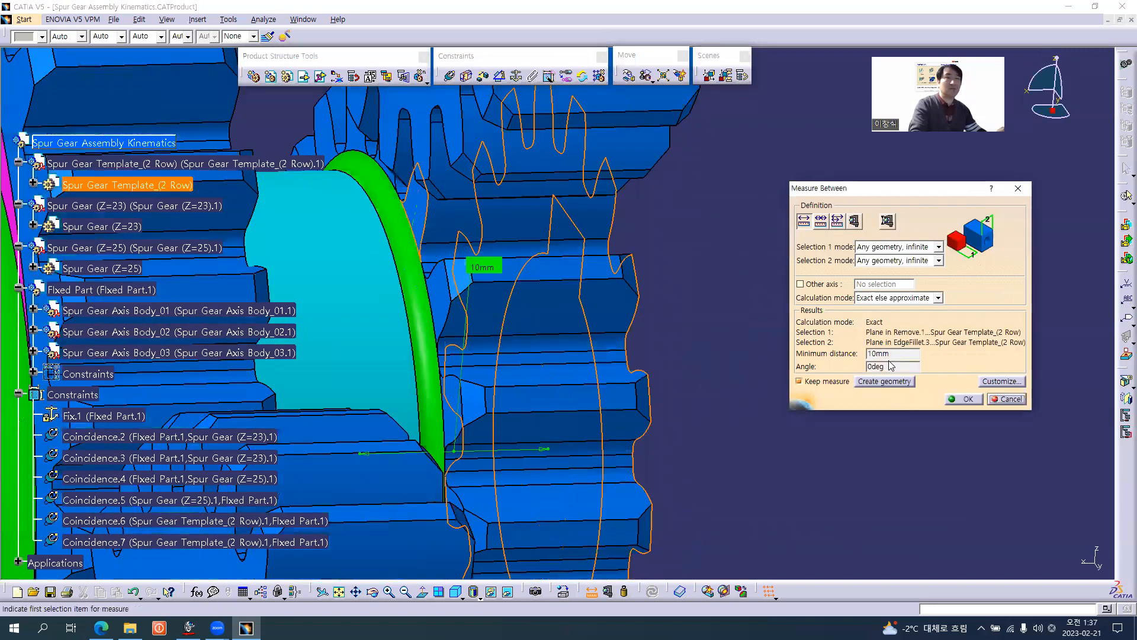
Measure the width of the Z=23 spur gear between its two side faces and discard the measurements.
{"action": "middle_click_drag", "start_coordinate": [647, 246], "coordinate": [640, 328]}
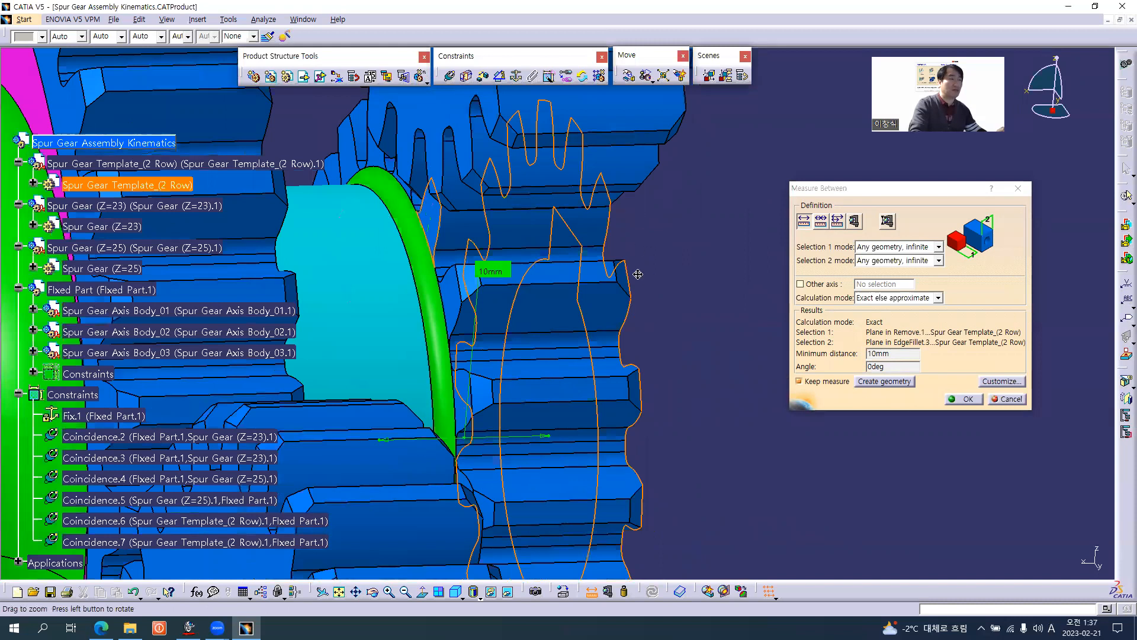
{"action": "middle_click_drag", "start_coordinate": [637, 273], "coordinate": [634, 301]}
{"action": "middle_click_drag", "start_coordinate": [558, 320], "coordinate": [441, 285]}
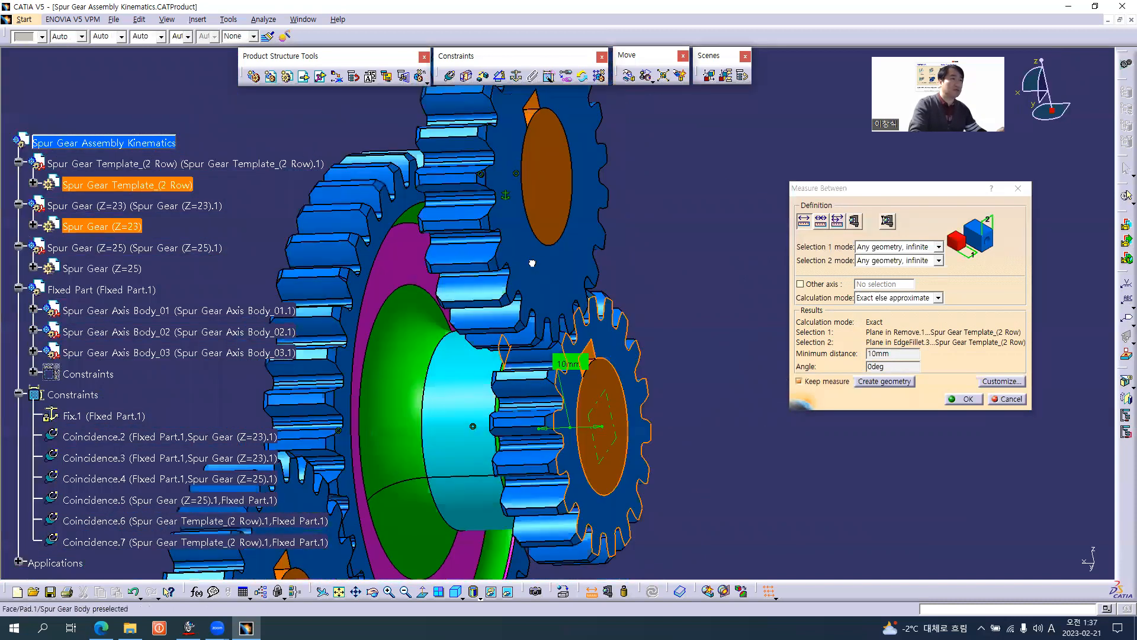
{"action": "left_click", "coordinate": [513, 287]}
{"action": "middle_click_drag", "start_coordinate": [453, 333], "coordinate": [521, 282]}
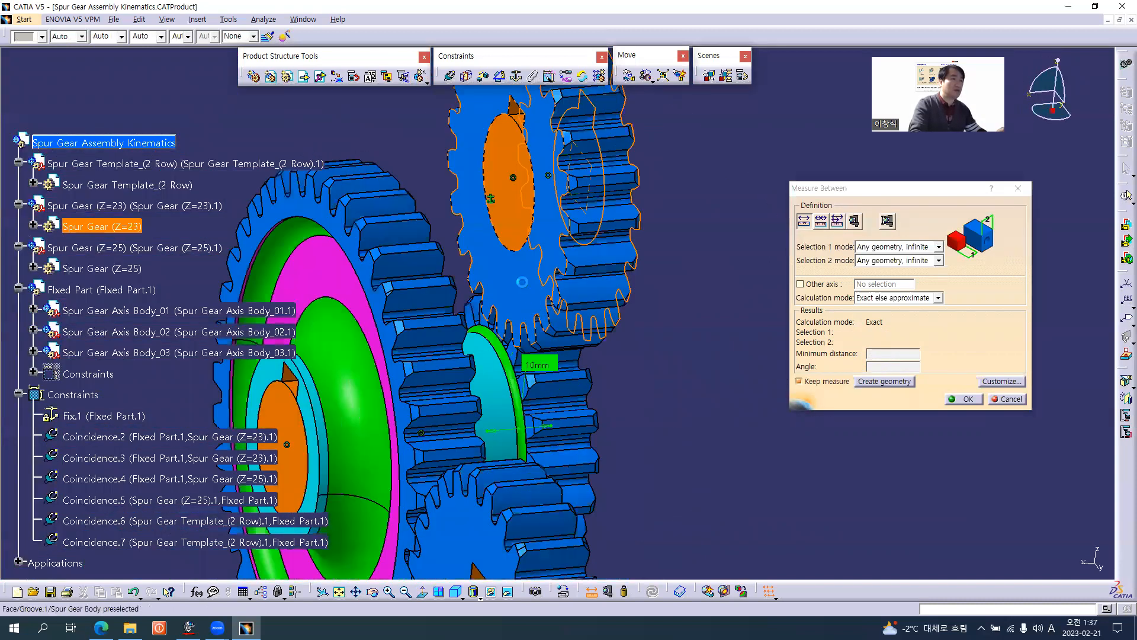
{"action": "left_click", "coordinate": [522, 282]}
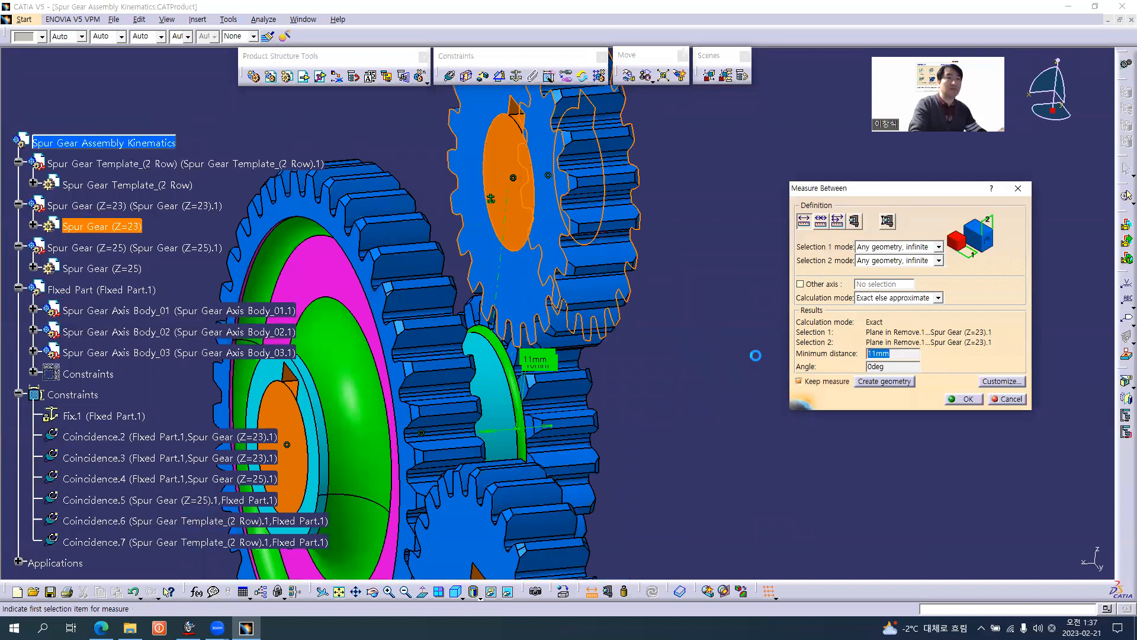
{"action": "key", "text": "Escape"}
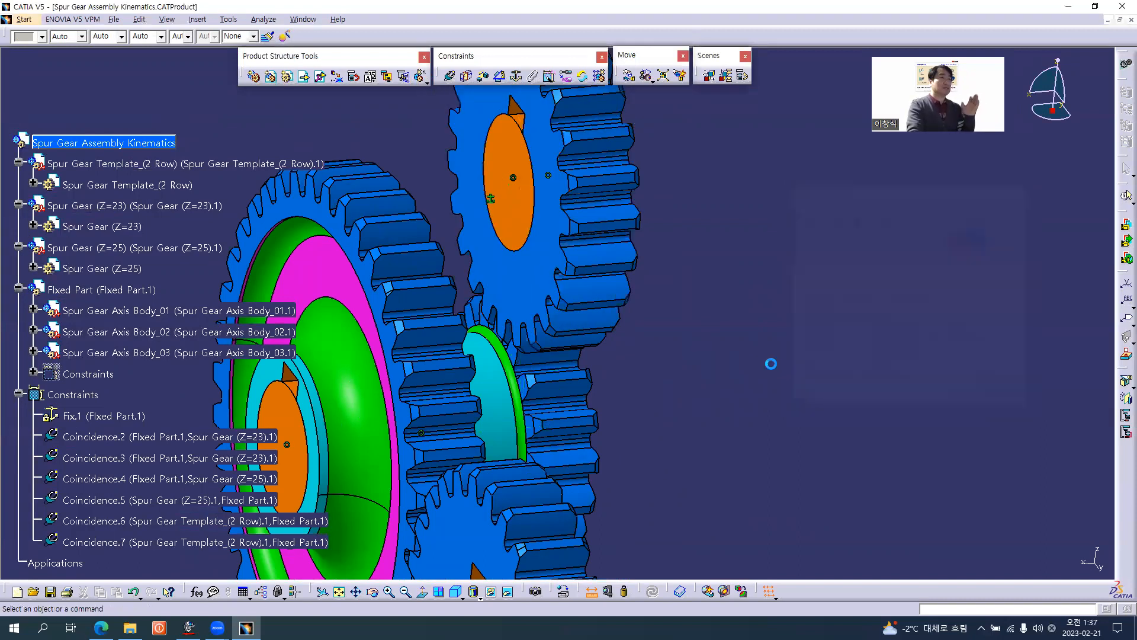
{"action": "middle_click_drag", "start_coordinate": [563, 330], "coordinate": [654, 304]}
{"action": "middle_click_drag", "start_coordinate": [599, 269], "coordinate": [598, 270]}
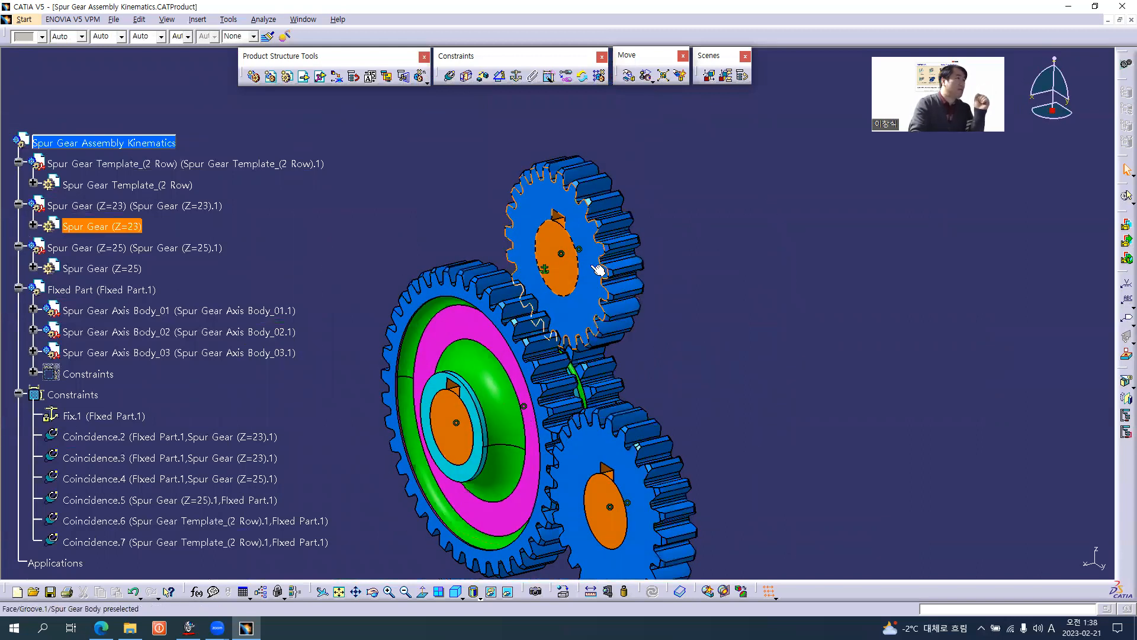
Locate the Z=23 spur gear's Spur Gear Body in the specification tree and activate the part for editing.
{"action": "left_click", "coordinate": [592, 267]}
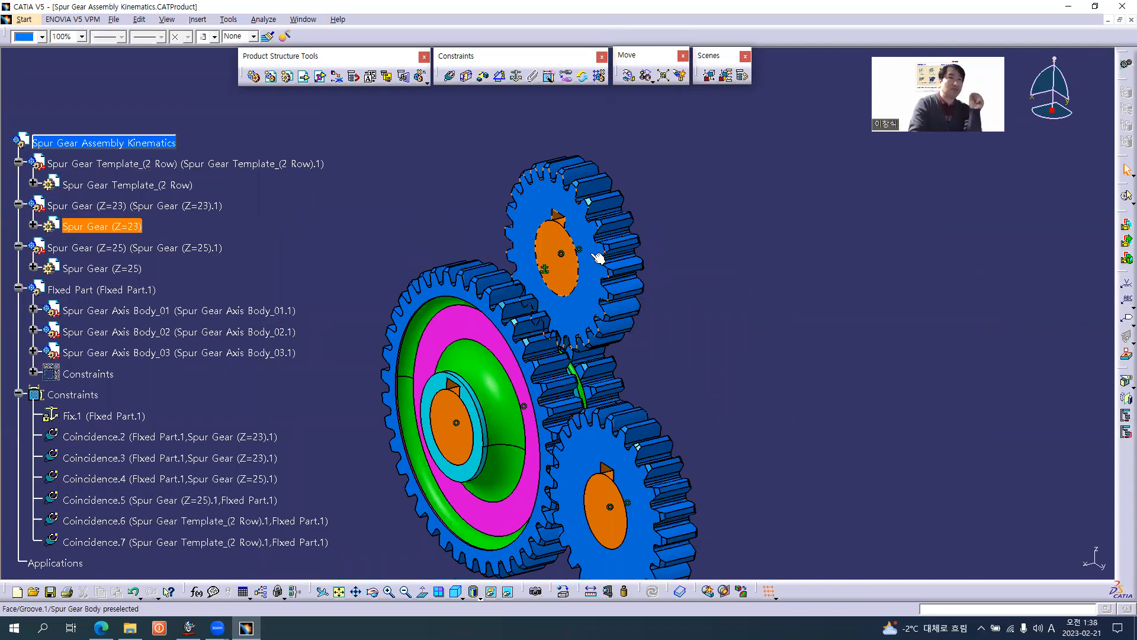
{"action": "left_click", "coordinate": [566, 279]}
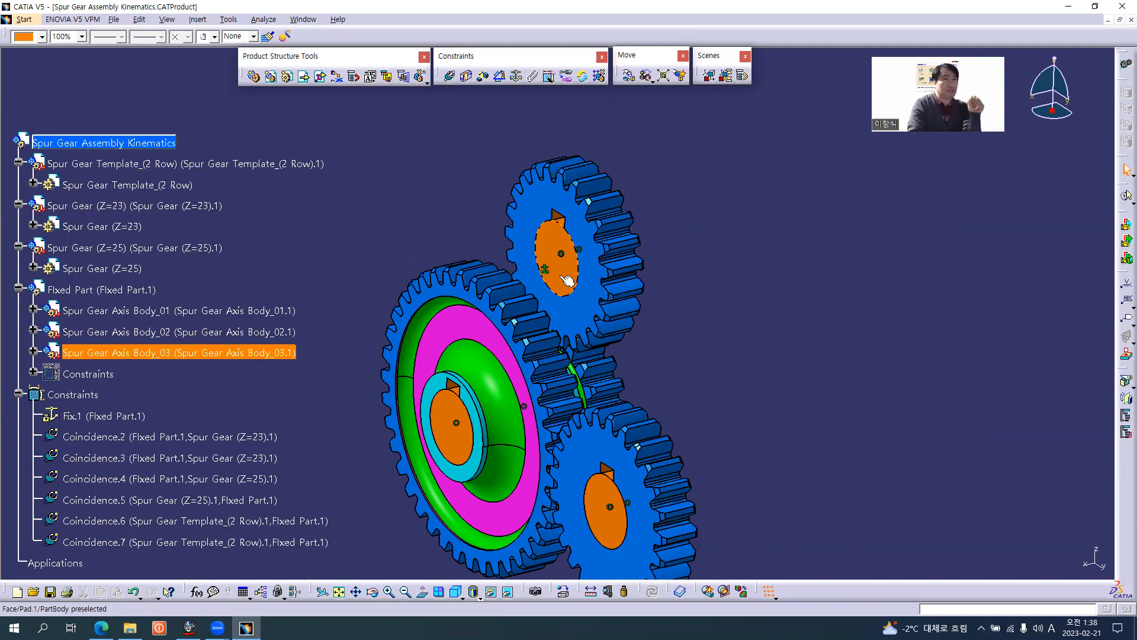
{"action": "left_click", "coordinate": [549, 200]}
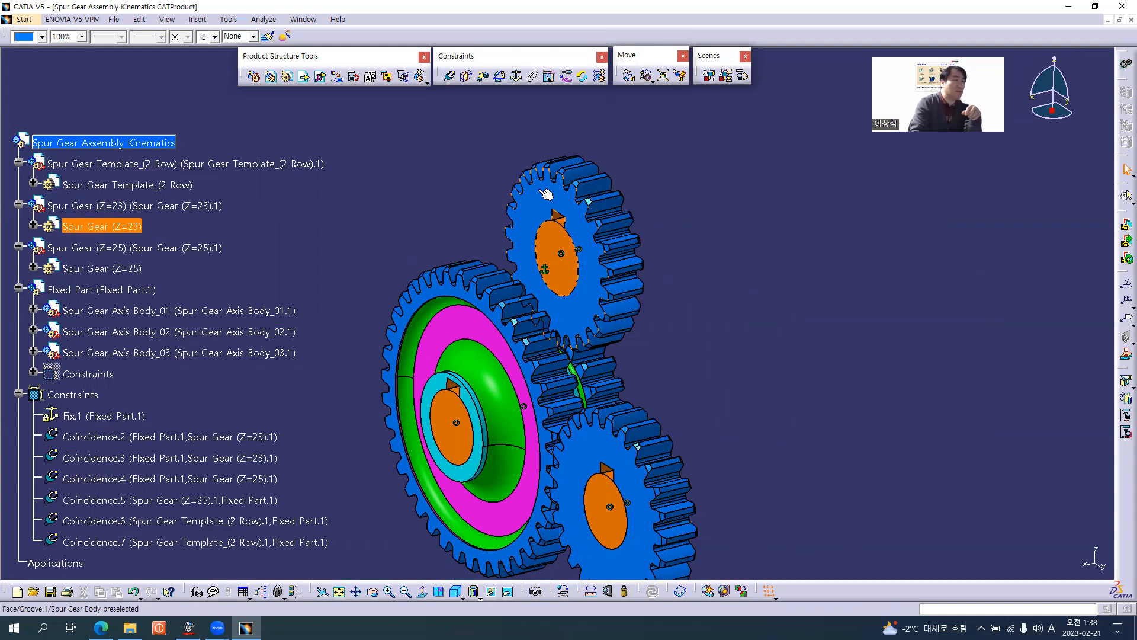
{"action": "right_click", "coordinate": [534, 201]}
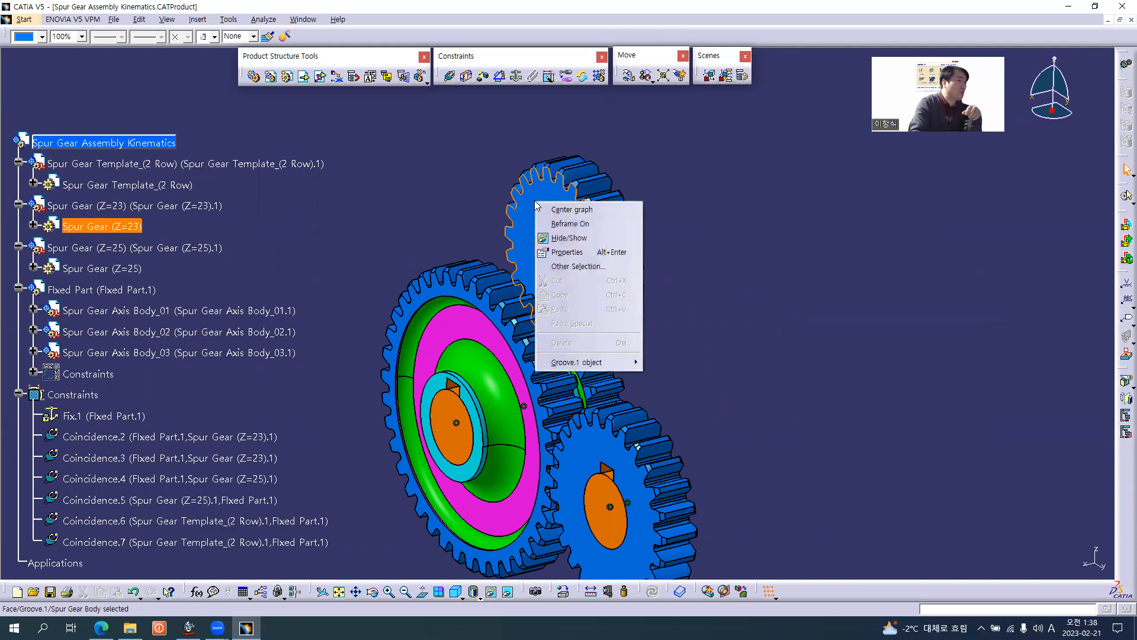
{"action": "left_click", "coordinate": [570, 211]}
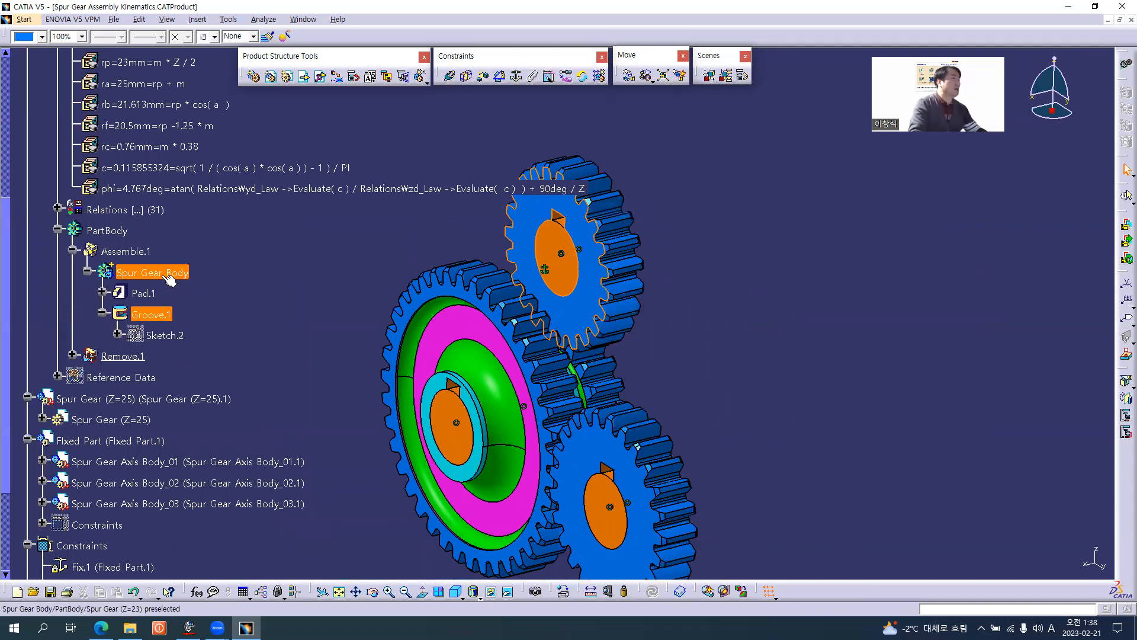
{"action": "left_click", "coordinate": [140, 275]}
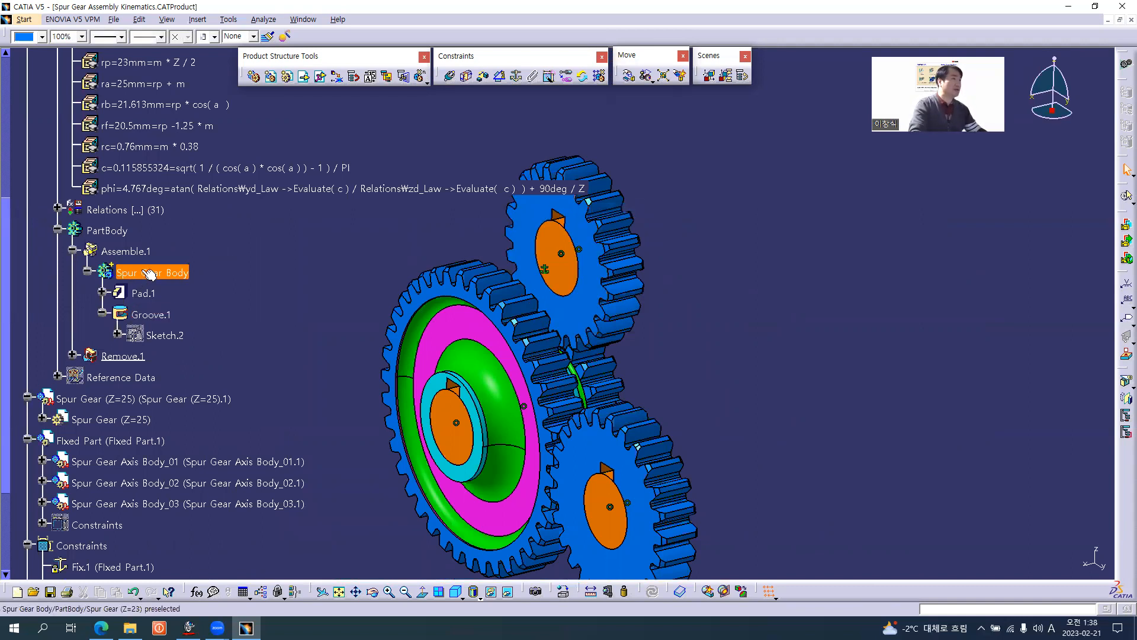
{"action": "double_click", "coordinate": [150, 274]}
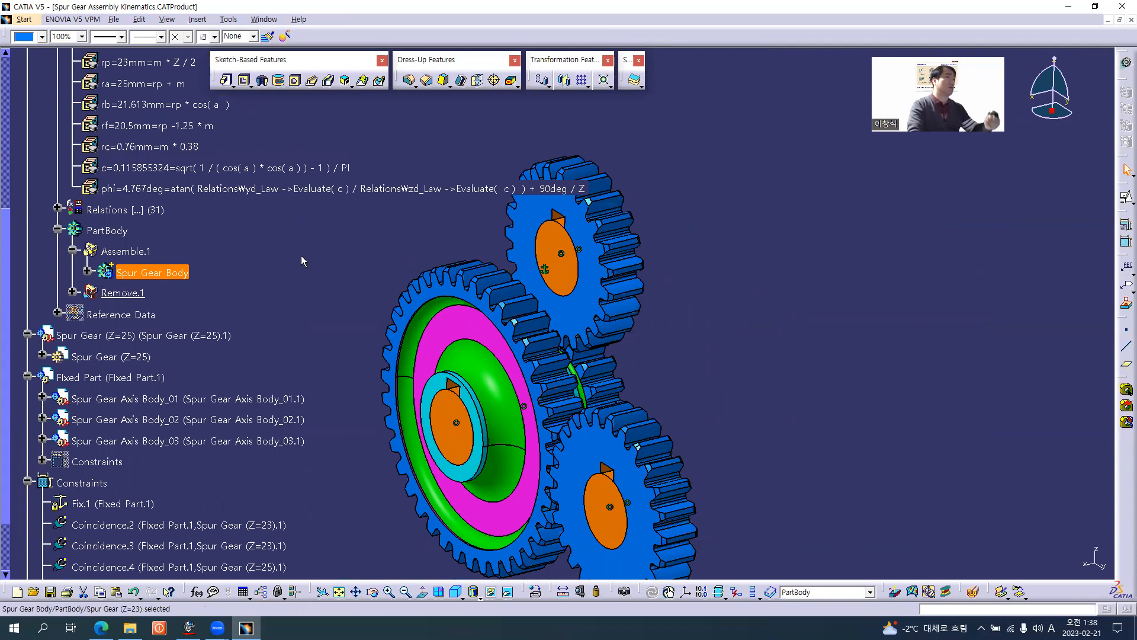
Set the Z=23 gear body's Pad.1 length to 10 mm and collapse the part's tree branch.
{"action": "left_click", "coordinate": [87, 271]}
{"action": "double_click", "coordinate": [141, 293]}
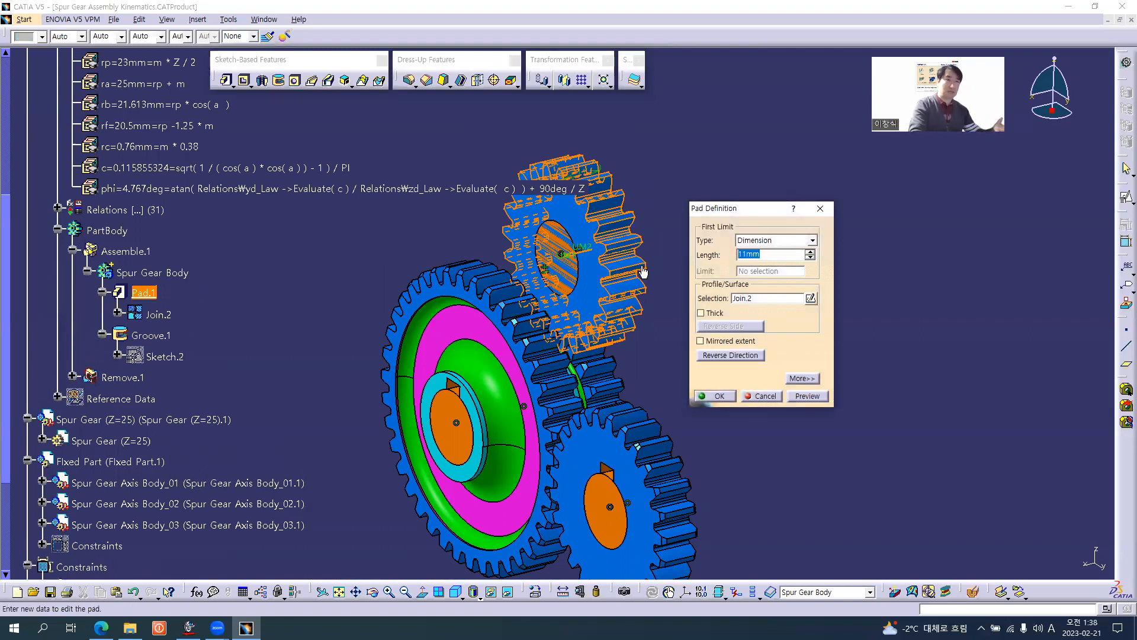
{"action": "type", "text": "10"}
{"action": "key", "text": "Return"}
{"action": "left_click", "coordinate": [655, 300]}
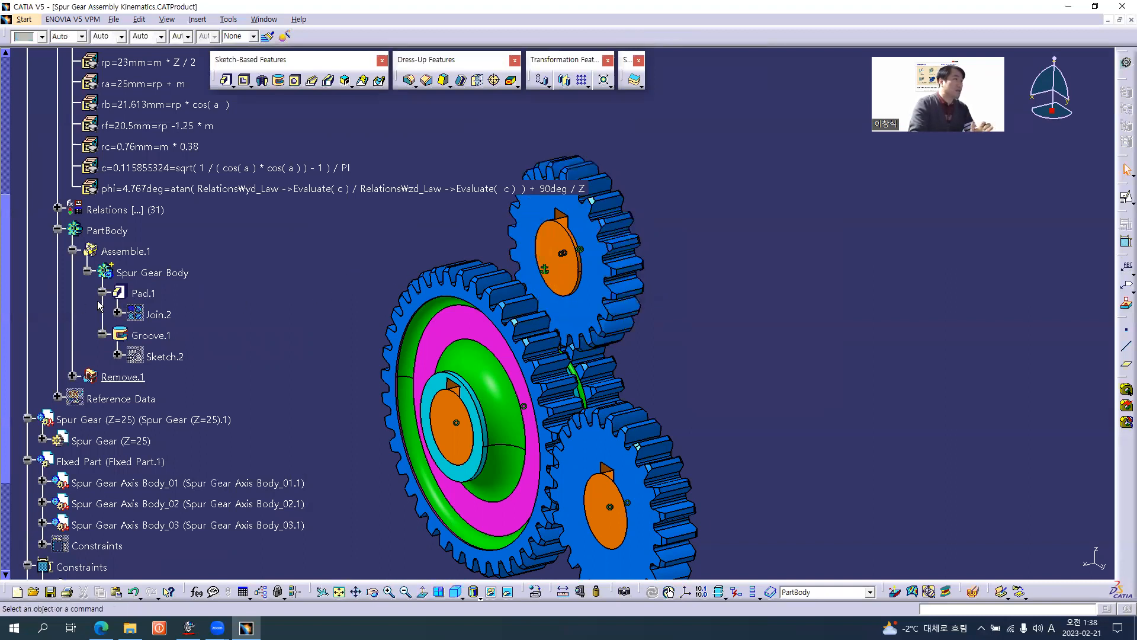
{"action": "scroll", "coordinate": [100, 305], "scroll_direction": "up", "scroll_amount": 5}
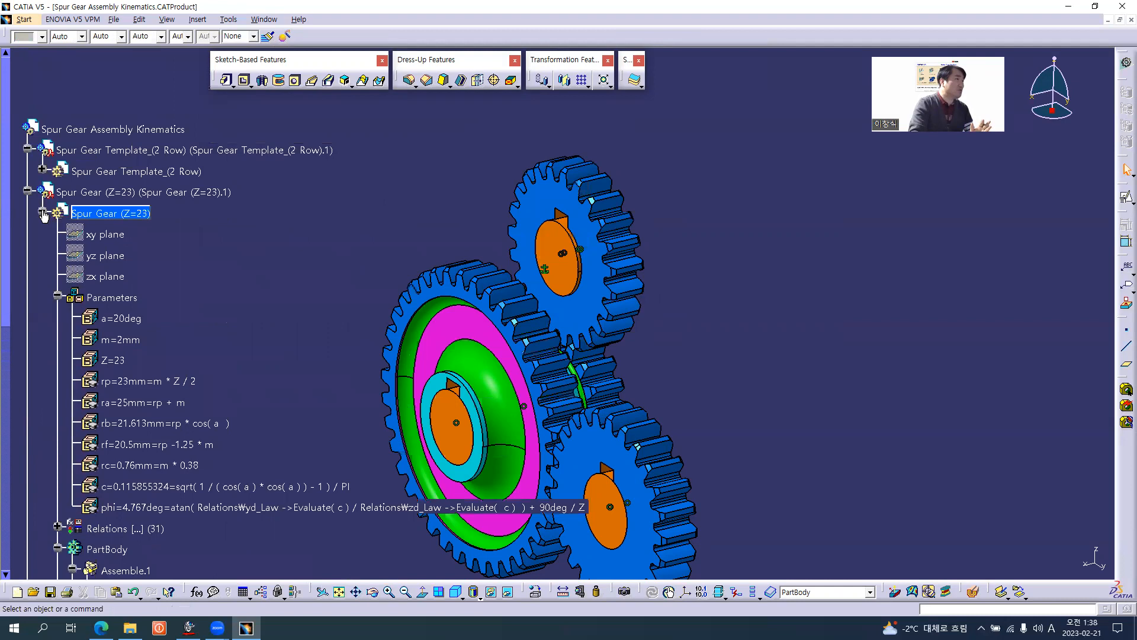
{"action": "left_click", "coordinate": [43, 213]}
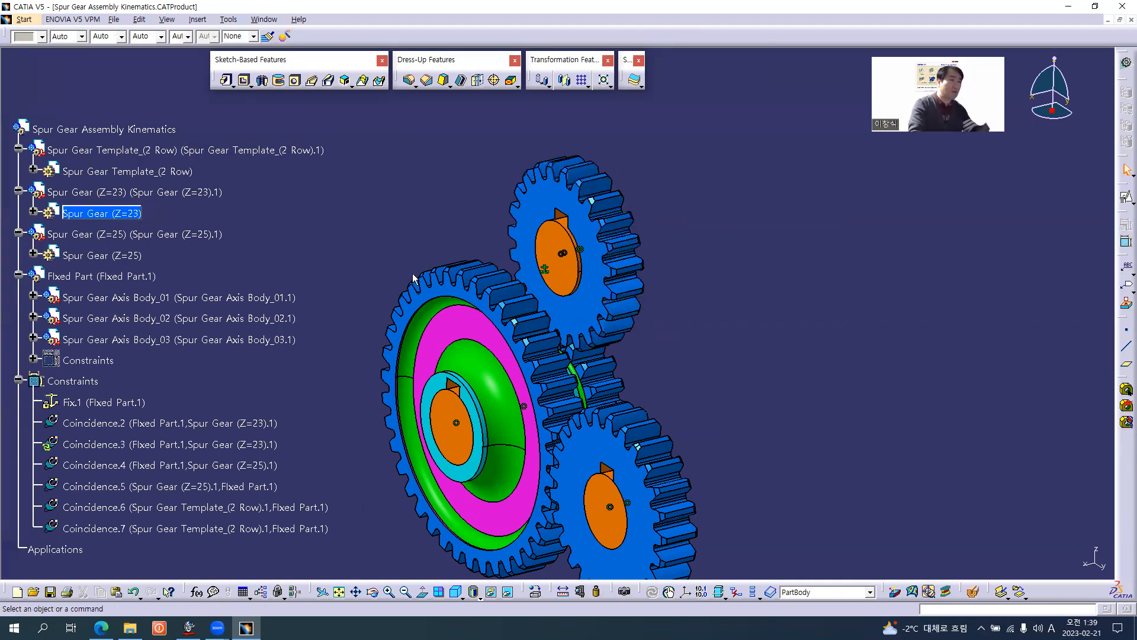
Locate Pad.1 of Spur Gear Axis Body_03 from the upper gear's shaft face and set its length to 10 mm.
{"action": "right_click", "coordinate": [561, 271]}
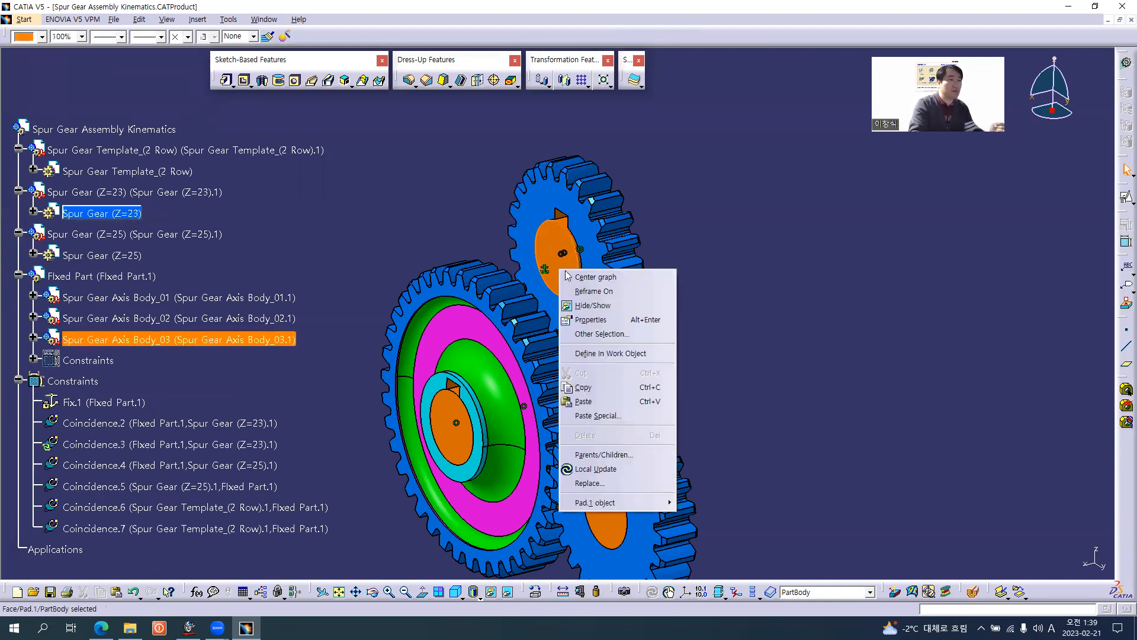
{"action": "left_click", "coordinate": [588, 277]}
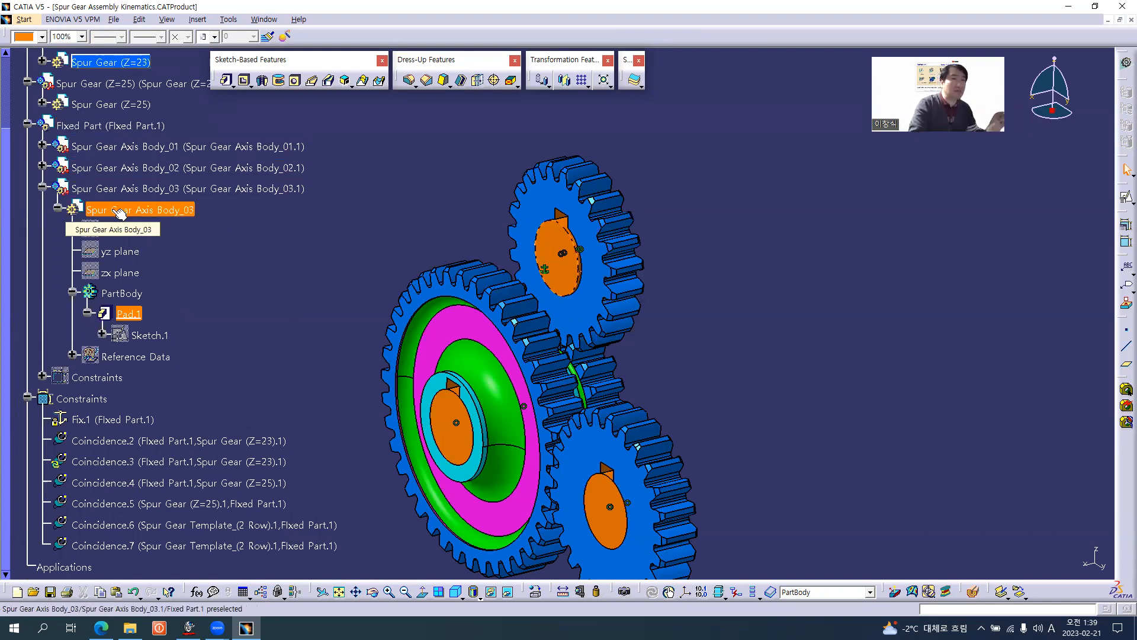
{"action": "double_click", "coordinate": [135, 317]}
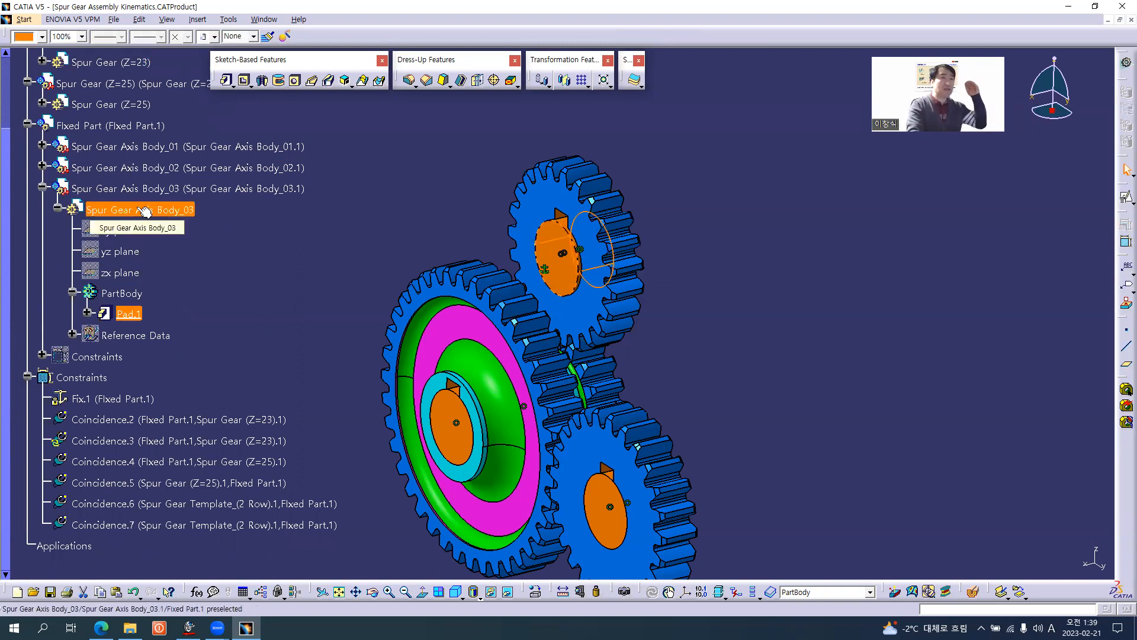
{"action": "double_click", "coordinate": [128, 314]}
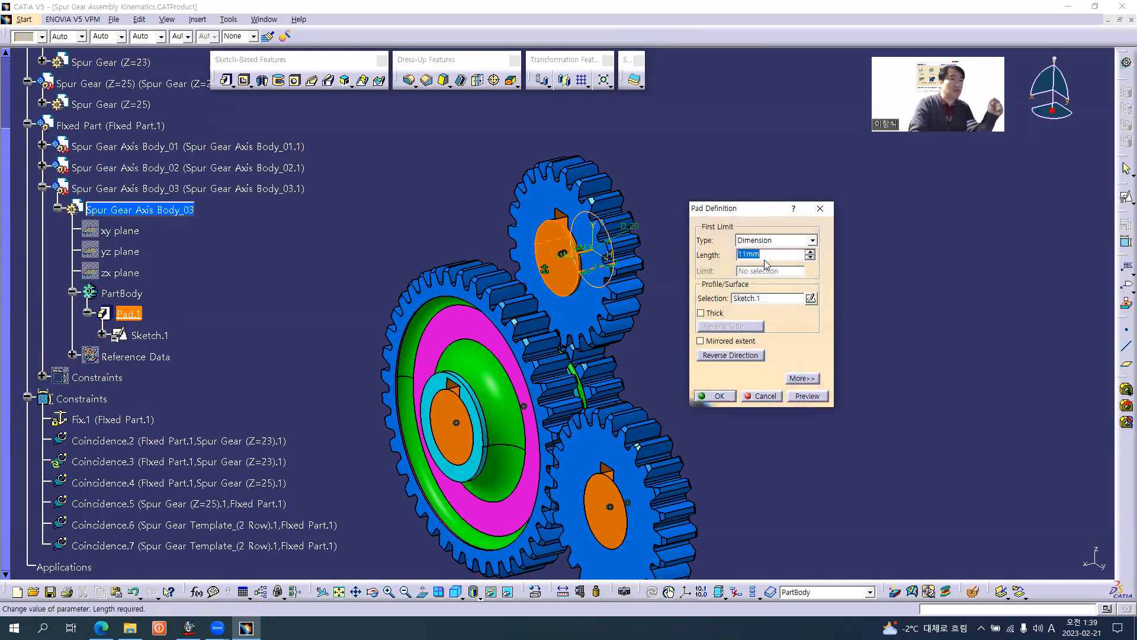
{"action": "type", "text": "10"}
{"action": "key", "text": "Return"}
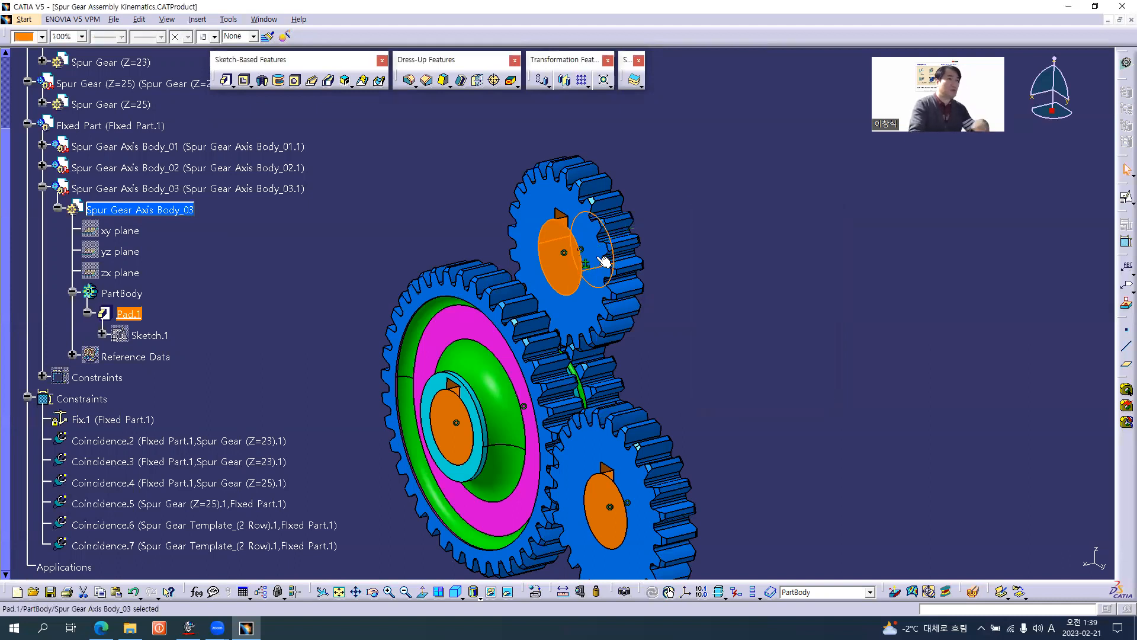
{"action": "left_click", "coordinate": [428, 177]}
Collapse the Axis Body_03 and Fixed Part branches and reactivate the top-level Spur Gear Assembly Kinematics product.
{"action": "middle_click_drag", "start_coordinate": [530, 350], "coordinate": [563, 401]}
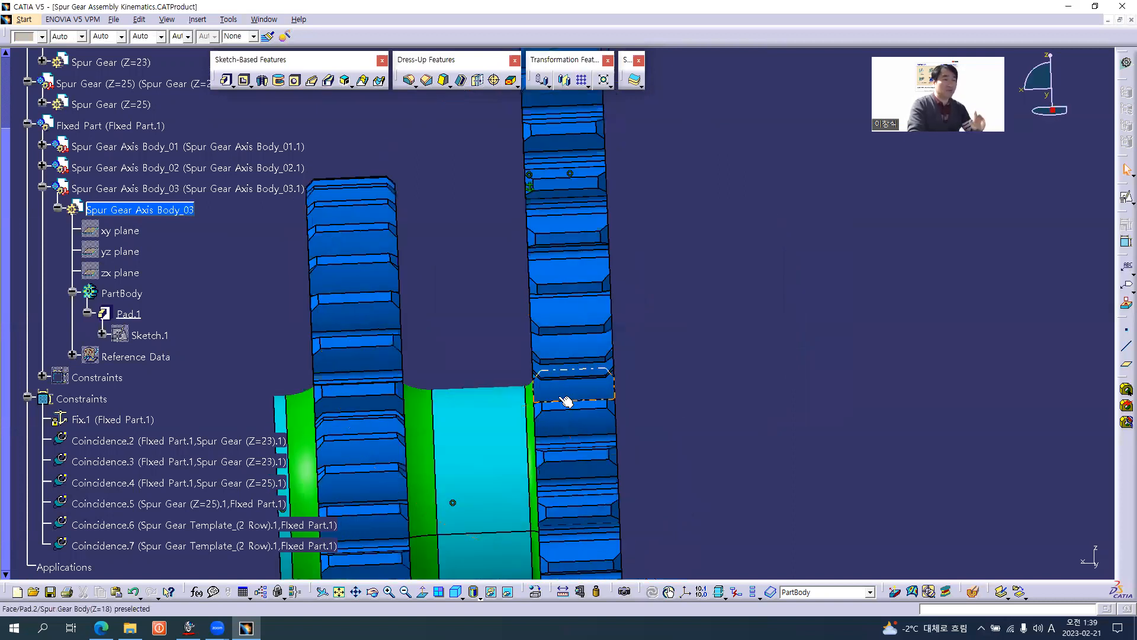
{"action": "middle_click_drag", "start_coordinate": [505, 324], "coordinate": [609, 140]}
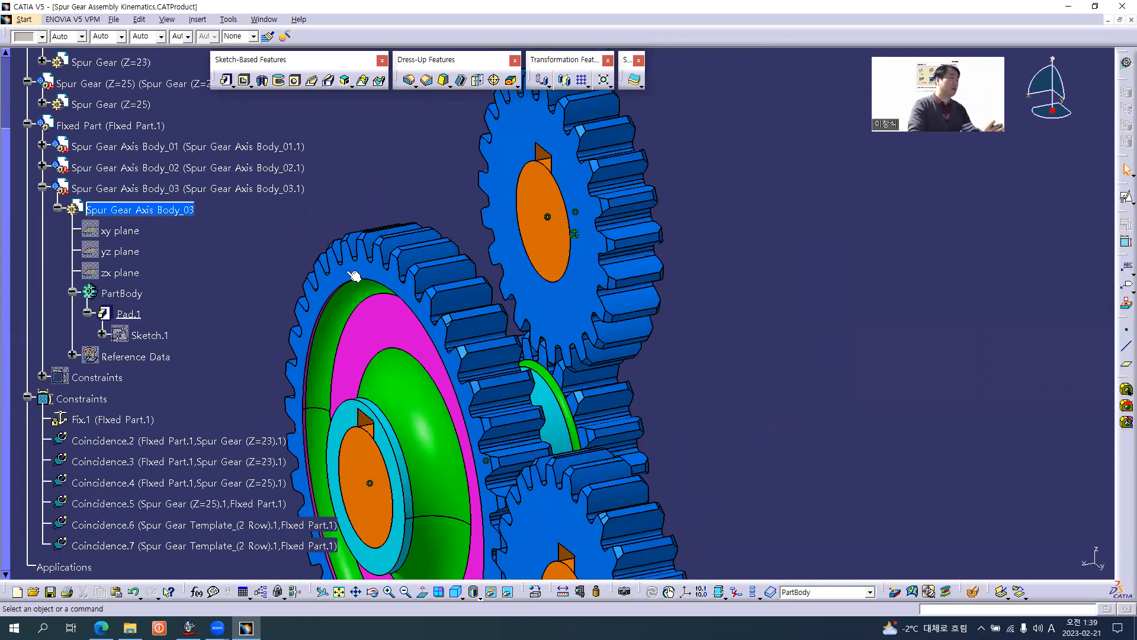
{"action": "left_click", "coordinate": [42, 188]}
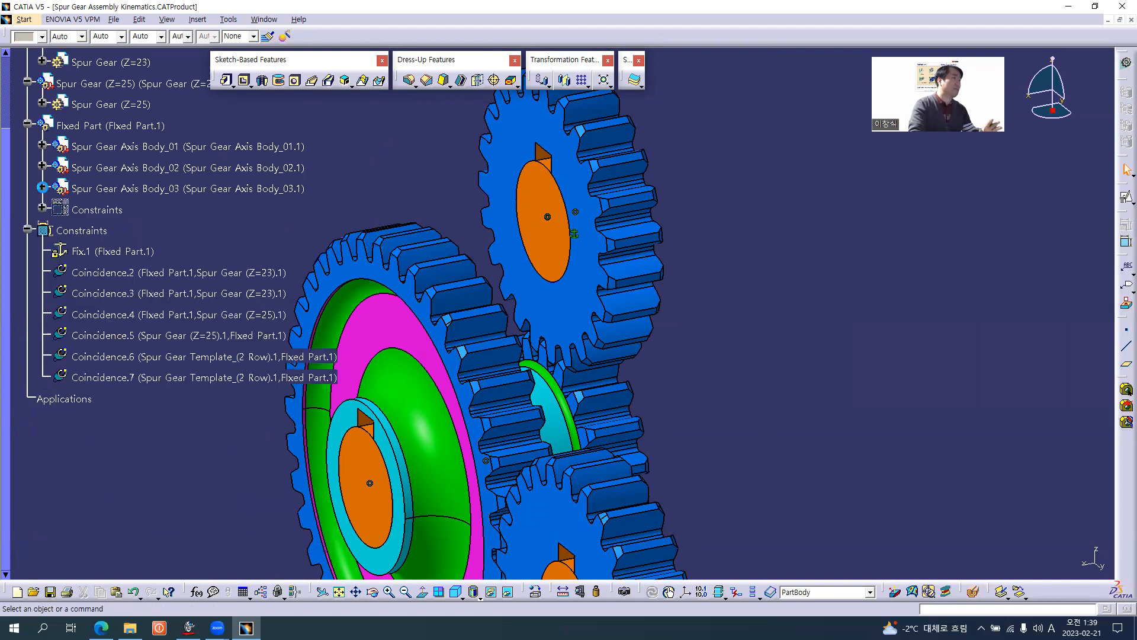
{"action": "left_click", "coordinate": [27, 124]}
{"action": "left_click", "coordinate": [92, 138]}
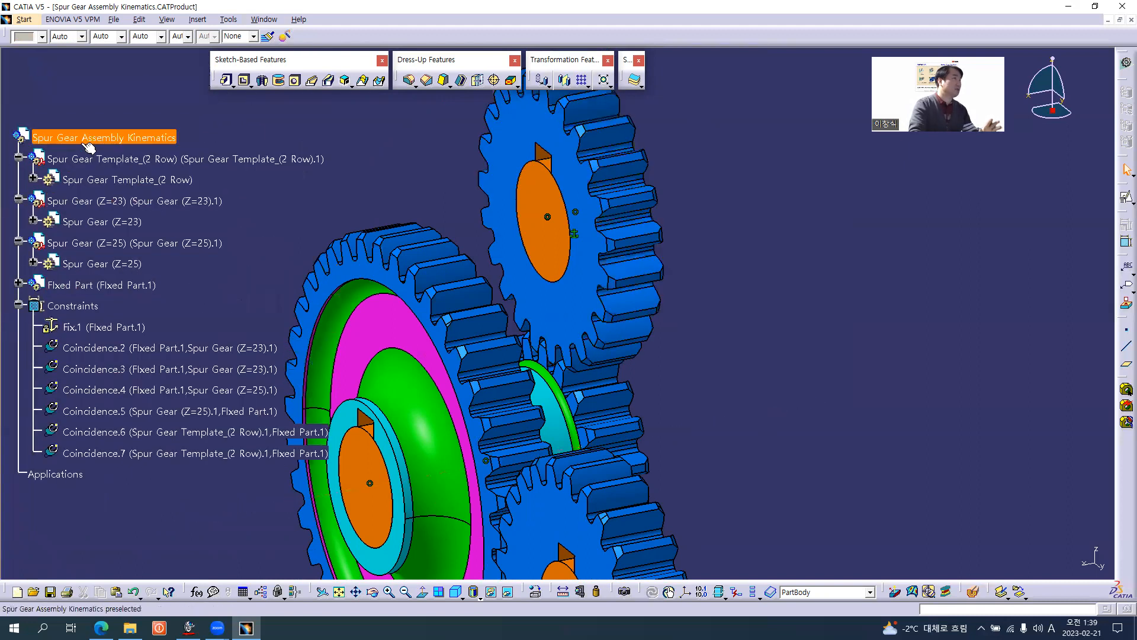
{"action": "double_click", "coordinate": [114, 132]}
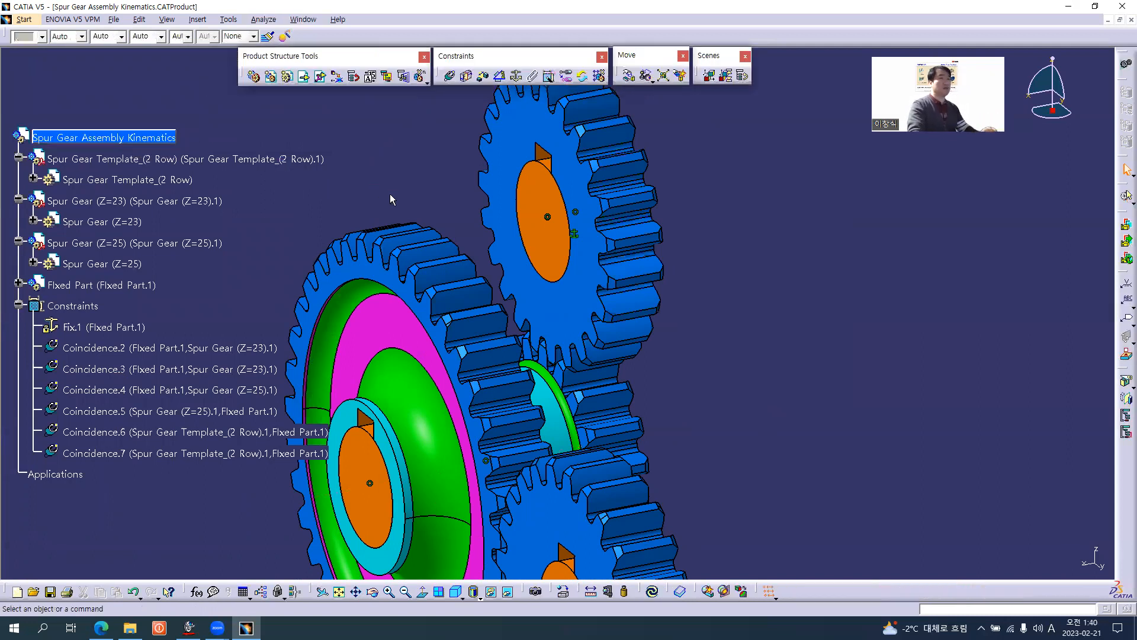
Hide all the assembly's constraints and collapse their branch in the specification tree.
{"action": "middle_click_drag", "start_coordinate": [542, 296], "coordinate": [688, 321]}
{"action": "middle_click_drag", "start_coordinate": [487, 337], "coordinate": [380, 257]}
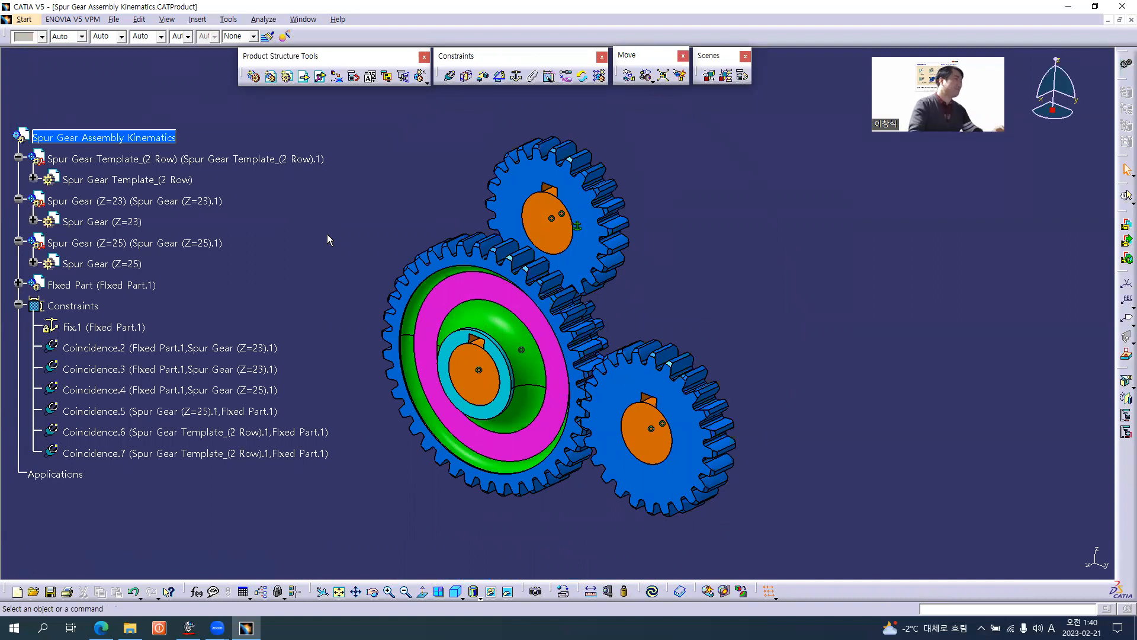
{"action": "right_click", "coordinate": [81, 307]}
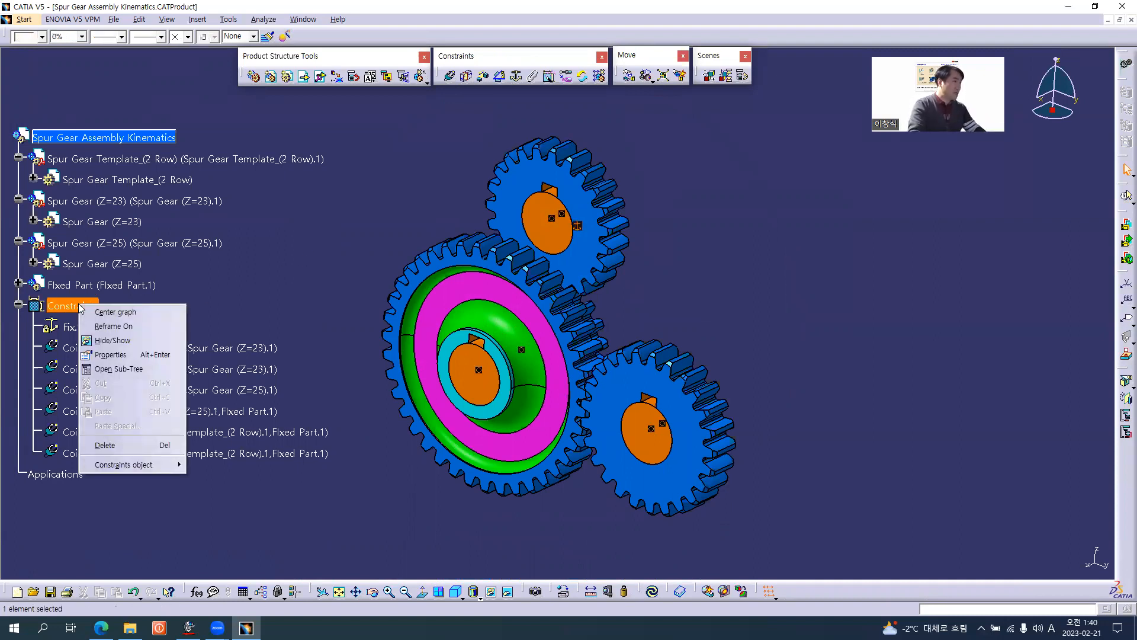
{"action": "left_click", "coordinate": [120, 341]}
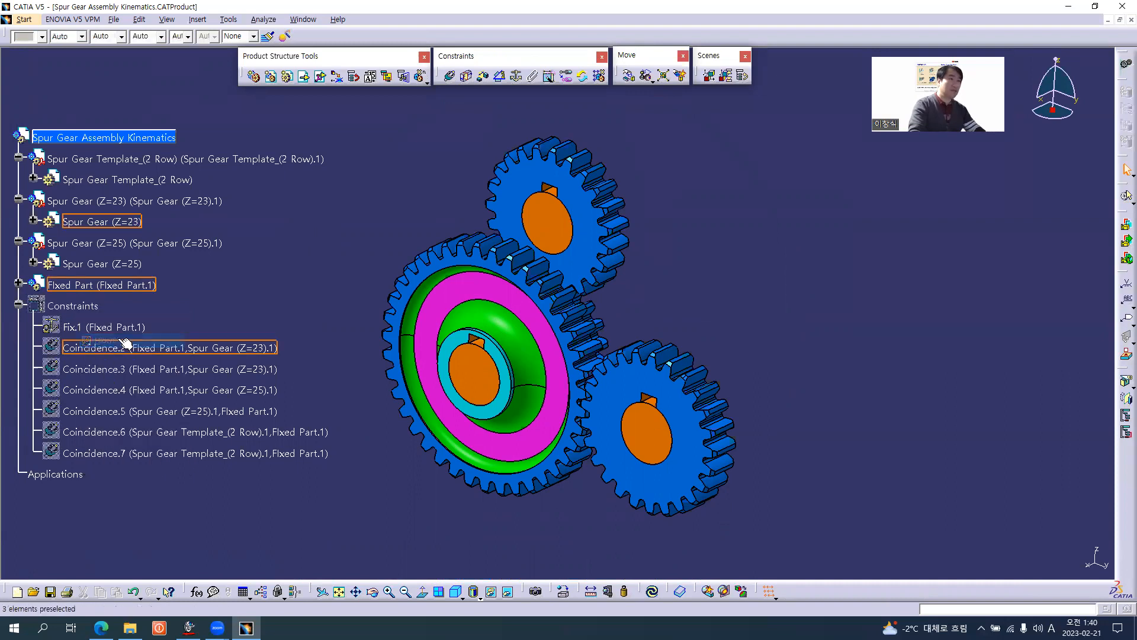
{"action": "left_click", "coordinate": [19, 305]}
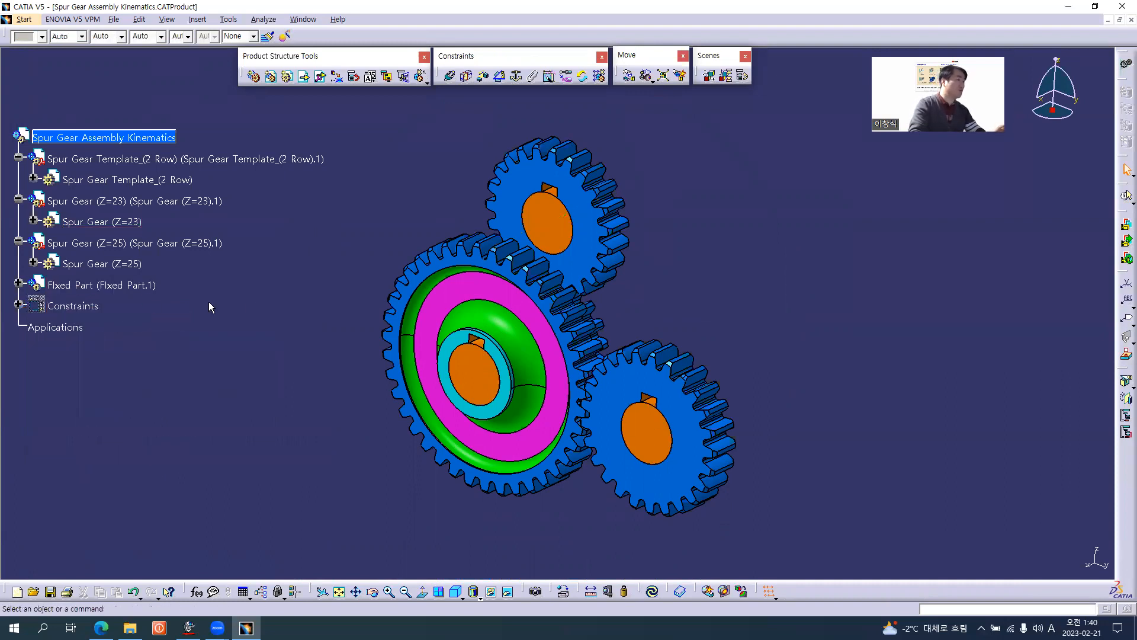
Switch the gear assembly to the DMU Kinematics workbench.
{"action": "middle_click_drag", "start_coordinate": [502, 333], "coordinate": [502, 326]}
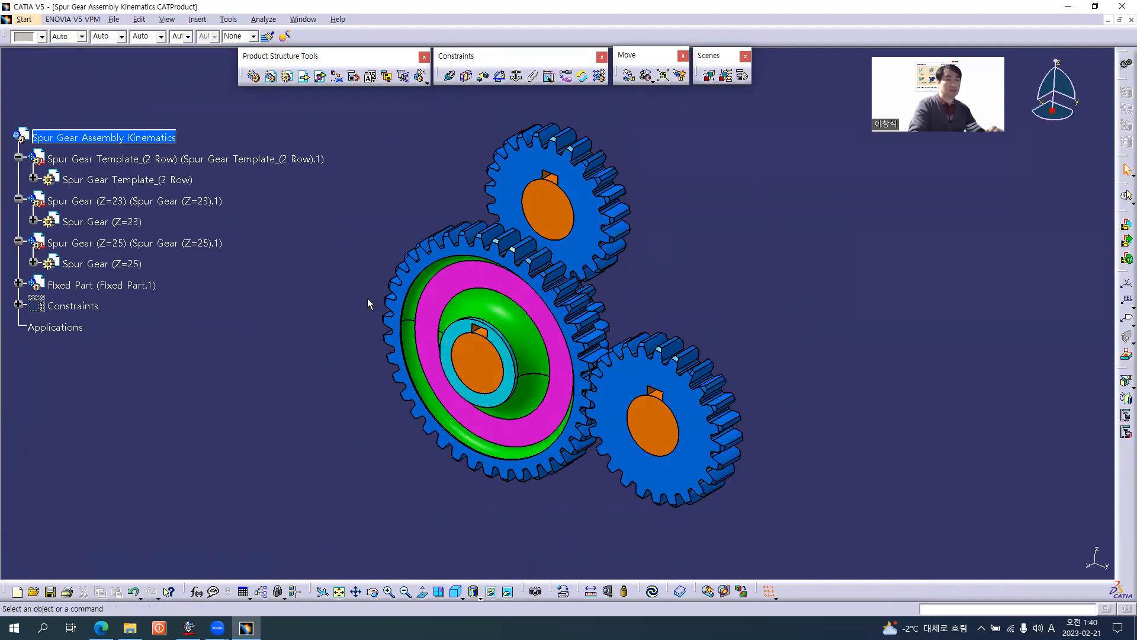
{"action": "left_click", "coordinate": [27, 20]}
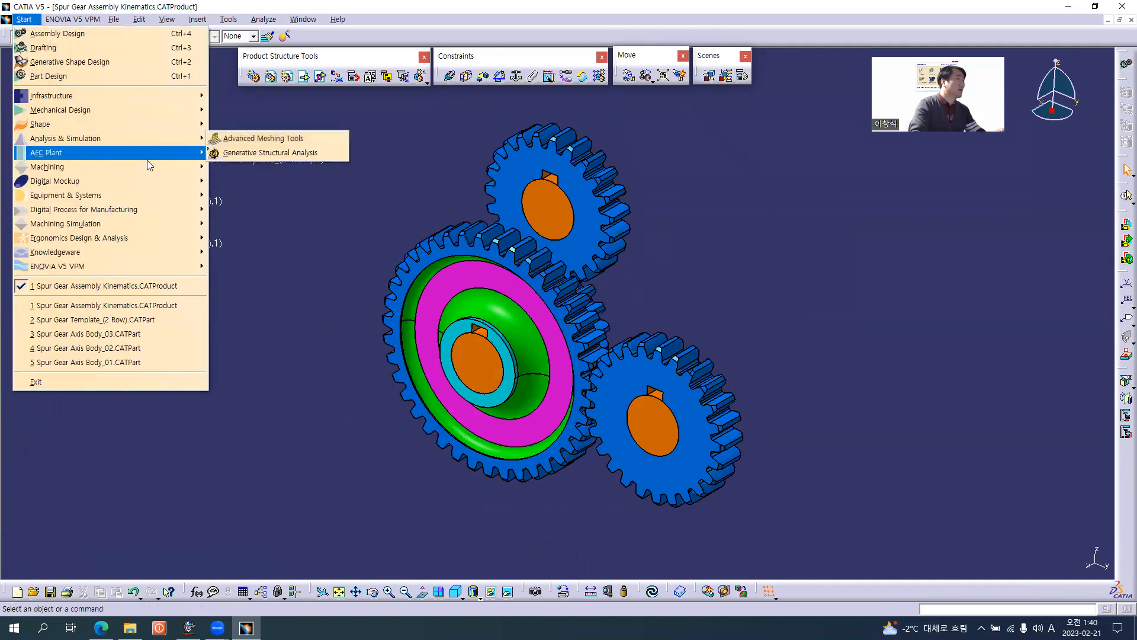
{"action": "mouse_move", "coordinate": [150, 183]}
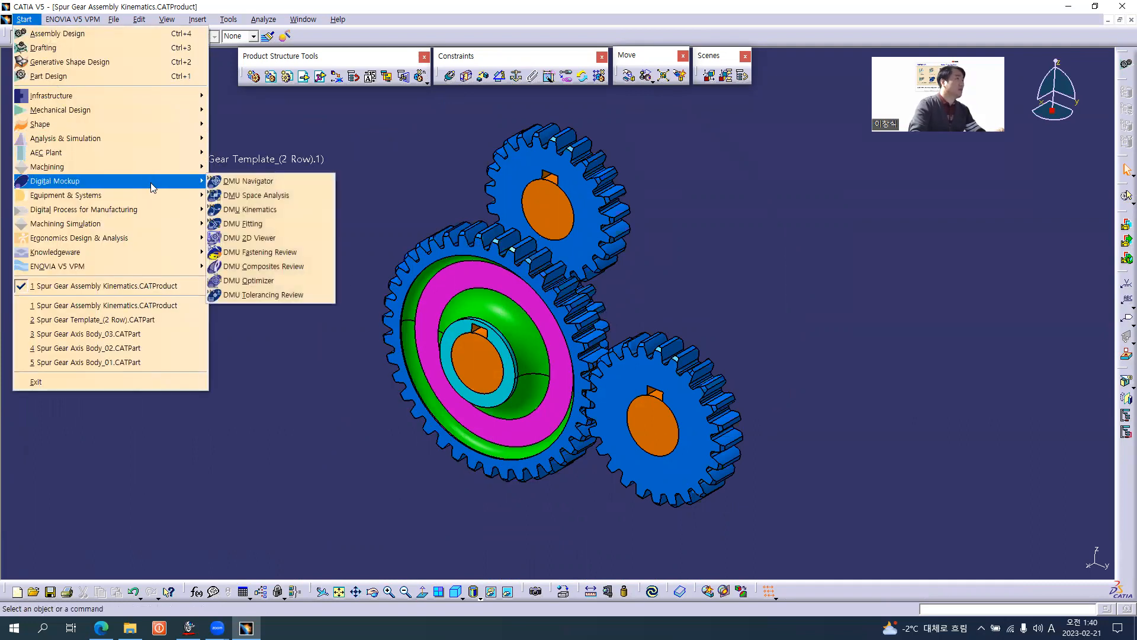
{"action": "left_click", "coordinate": [284, 210]}
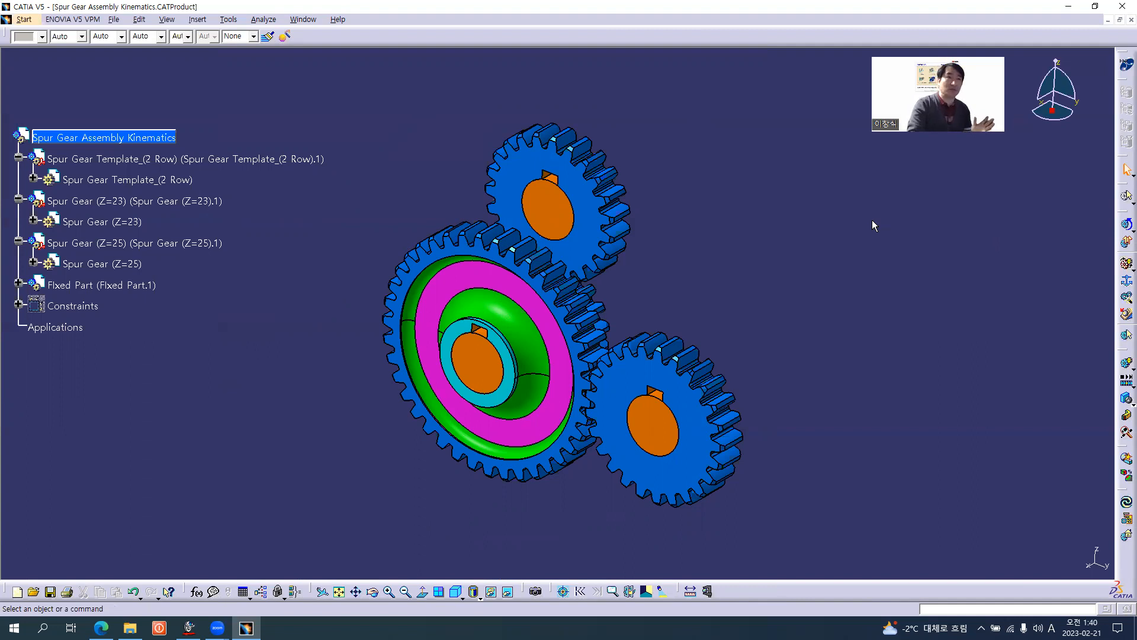
Undock the DMU Kinematics, DMU Generic Animation and Kinematics Joints tool sets and arrange them together above the gears.
{"action": "double_click", "coordinate": [1119, 216]}
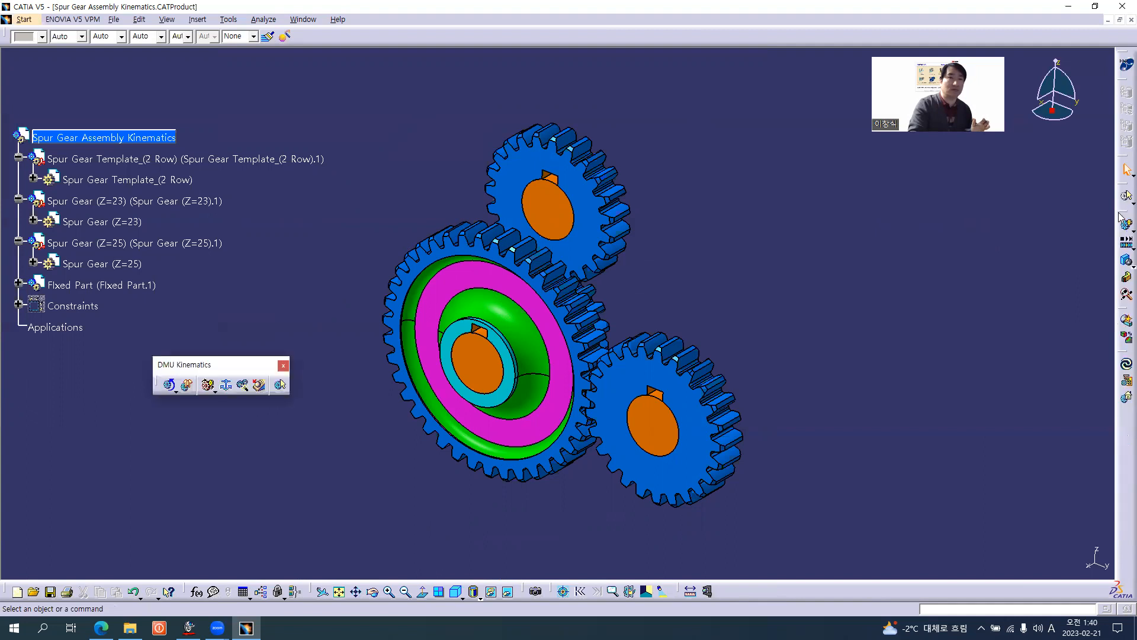
{"action": "double_click", "coordinate": [1120, 215]}
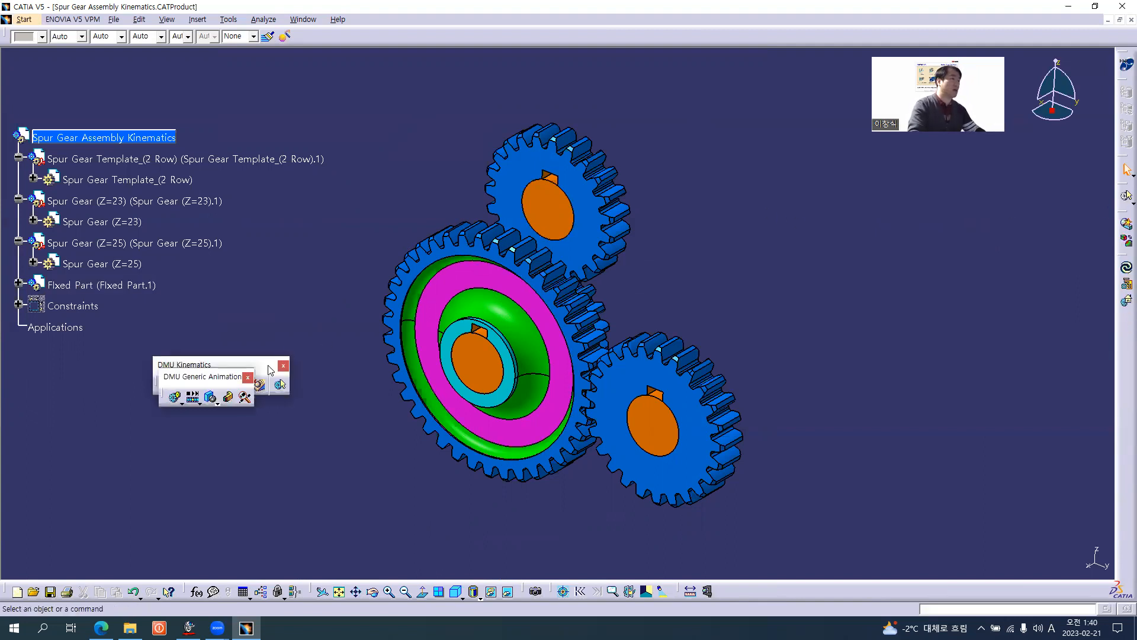
{"action": "left_click_drag", "start_coordinate": [495, 57], "coordinate": [501, 53]}
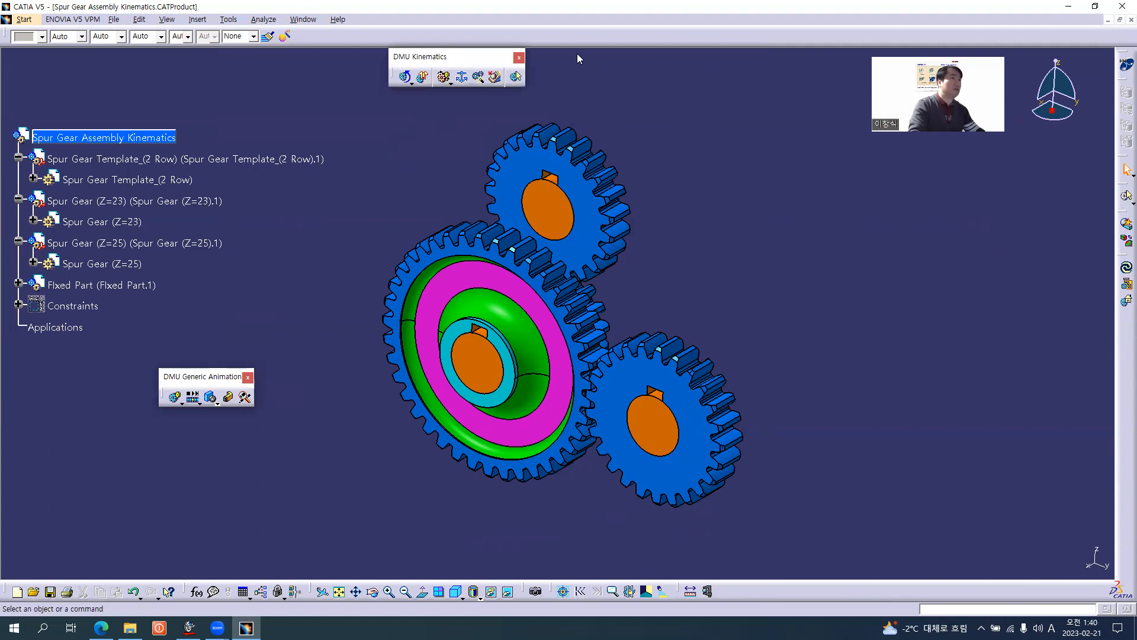
{"action": "left_click_drag", "start_coordinate": [575, 51], "coordinate": [574, 51]}
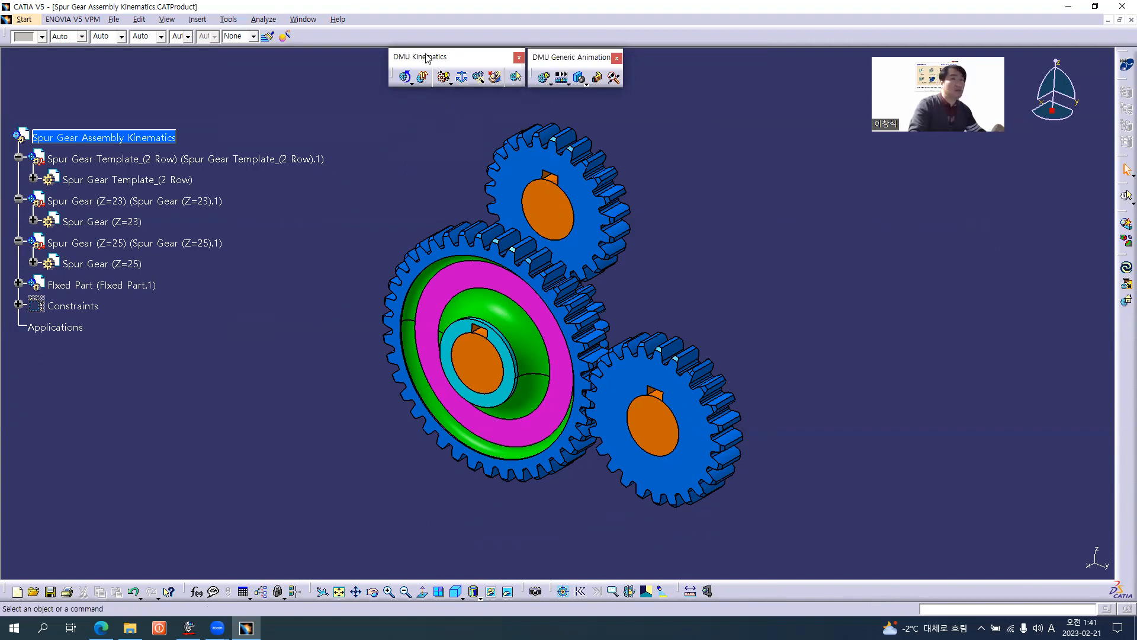
{"action": "left_click", "coordinate": [451, 83]}
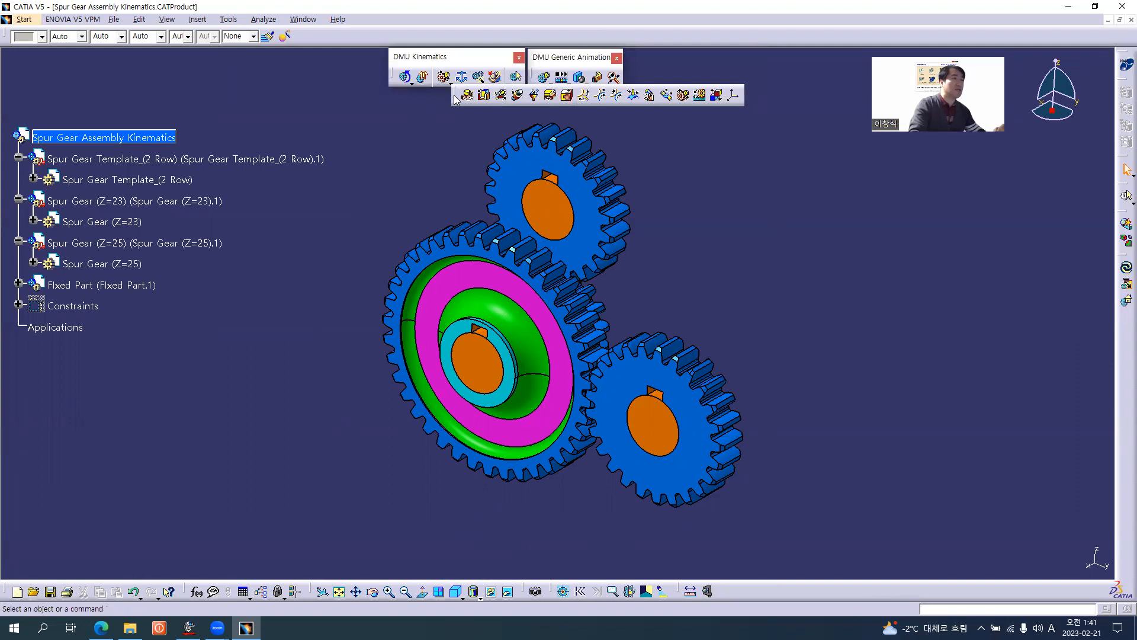
{"action": "left_click_drag", "start_coordinate": [455, 93], "coordinate": [394, 124]}
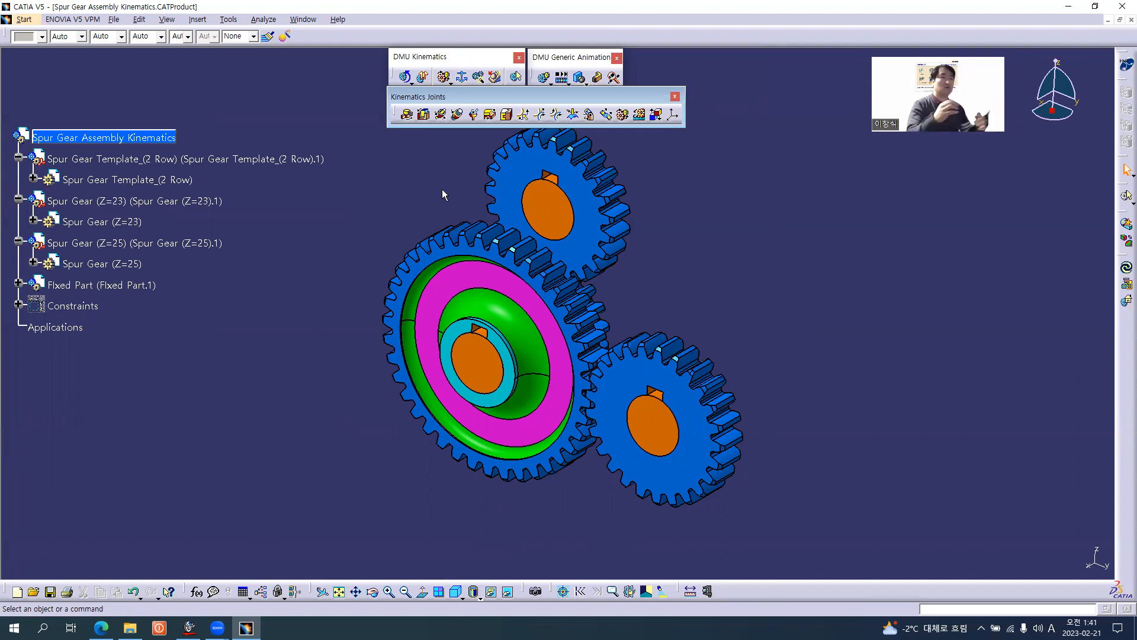
Delete the whole Constraints set from the spur gear assembly.
{"action": "middle_click_drag", "start_coordinate": [442, 190], "coordinate": [449, 215]}
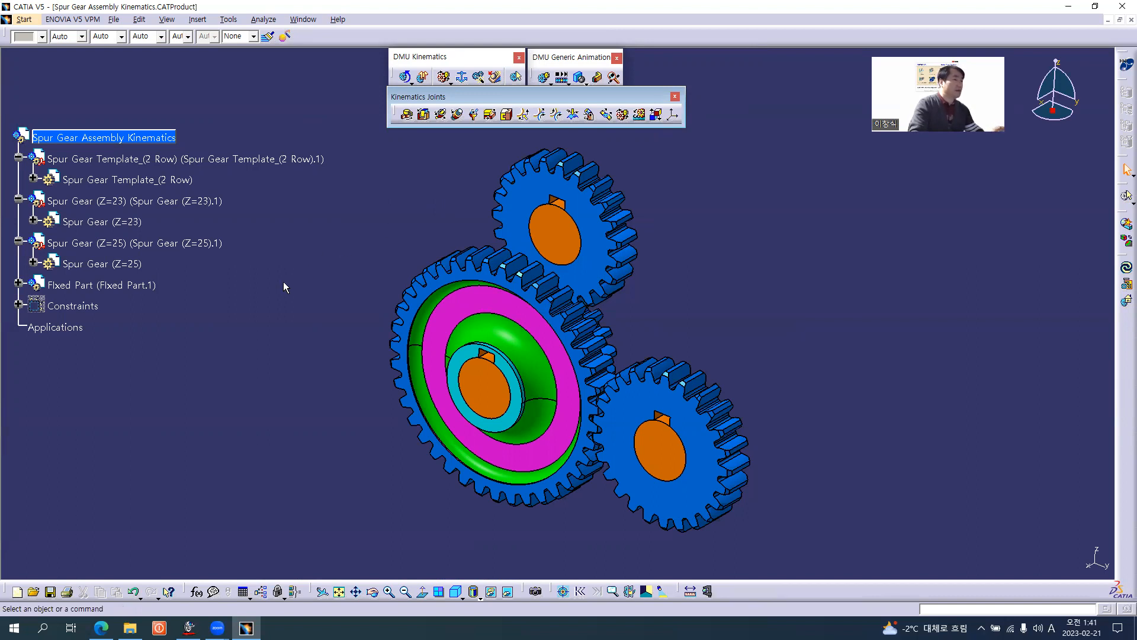
{"action": "mouse_move", "coordinate": [577, 393]}
{"action": "middle_mouse_down"}
{"action": "mouse_move", "coordinate": [648, 357]}
{"action": "mouse_move", "coordinate": [425, 380]}
{"action": "mouse_move", "coordinate": [569, 389]}
{"action": "mouse_move", "coordinate": [555, 392]}
{"action": "middle_mouse_up"}
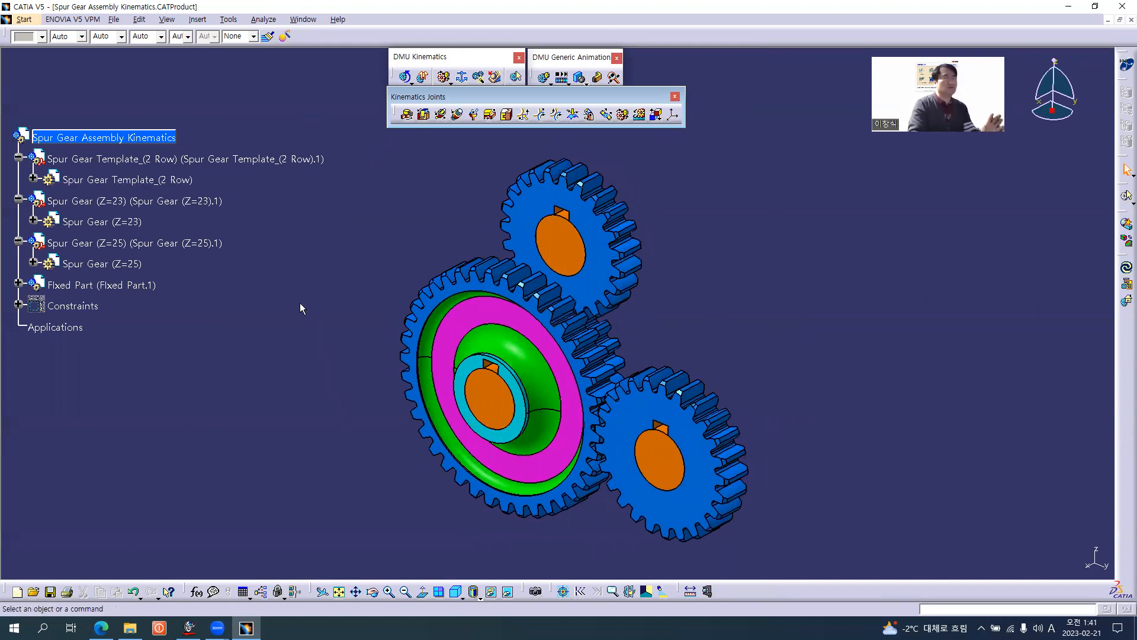
{"action": "middle_click_drag", "start_coordinate": [601, 386], "coordinate": [651, 361]}
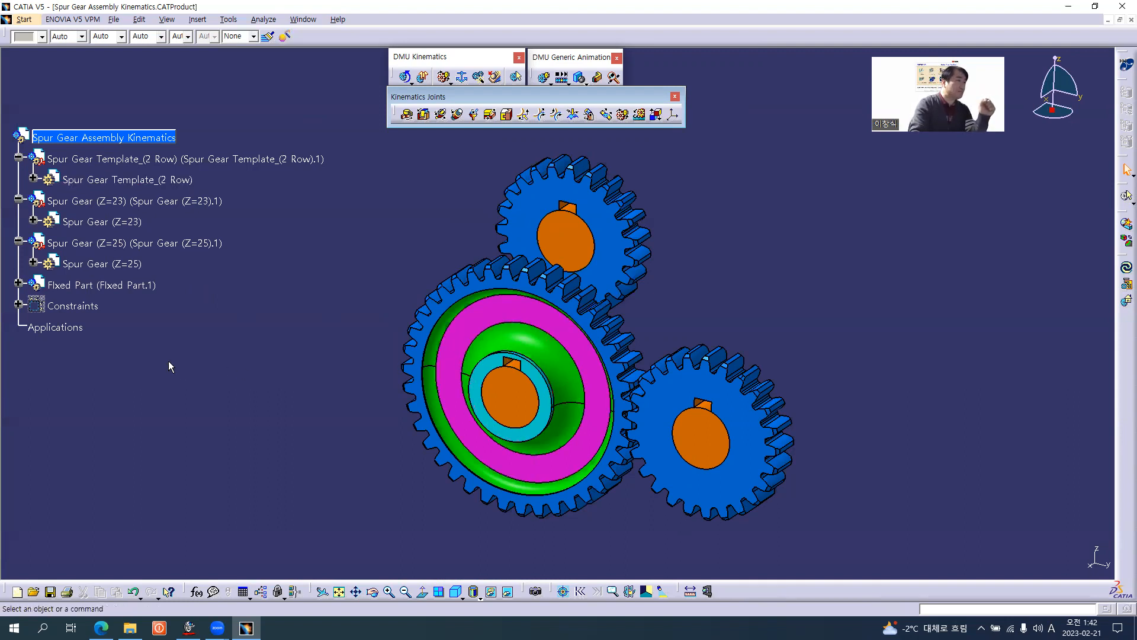
{"action": "left_click", "coordinate": [19, 306]}
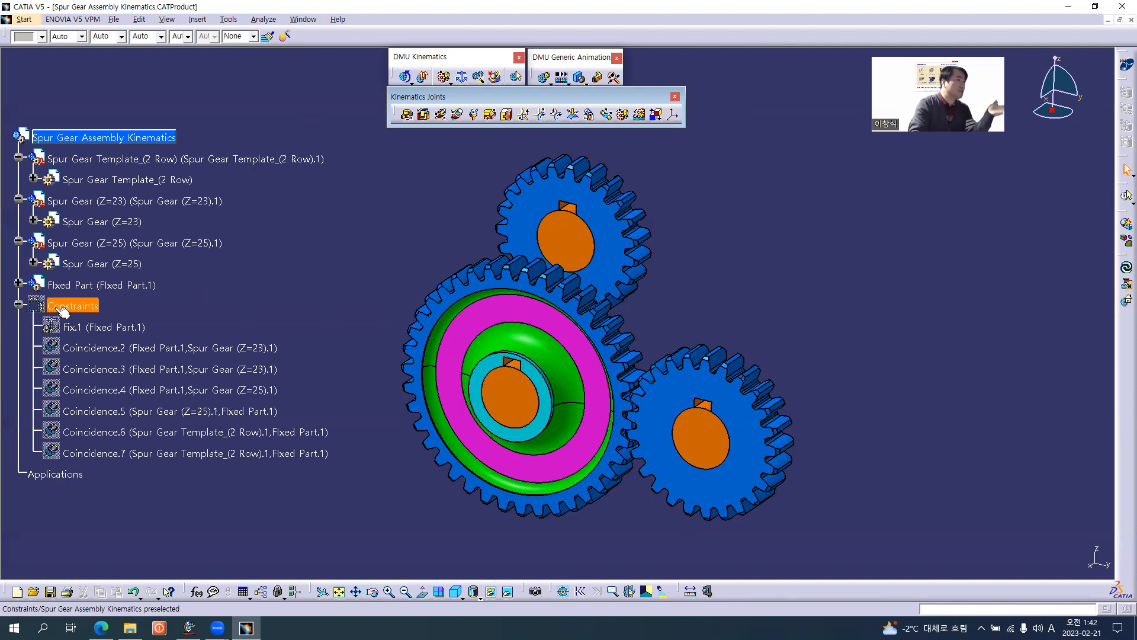
{"action": "left_click", "coordinate": [19, 303]}
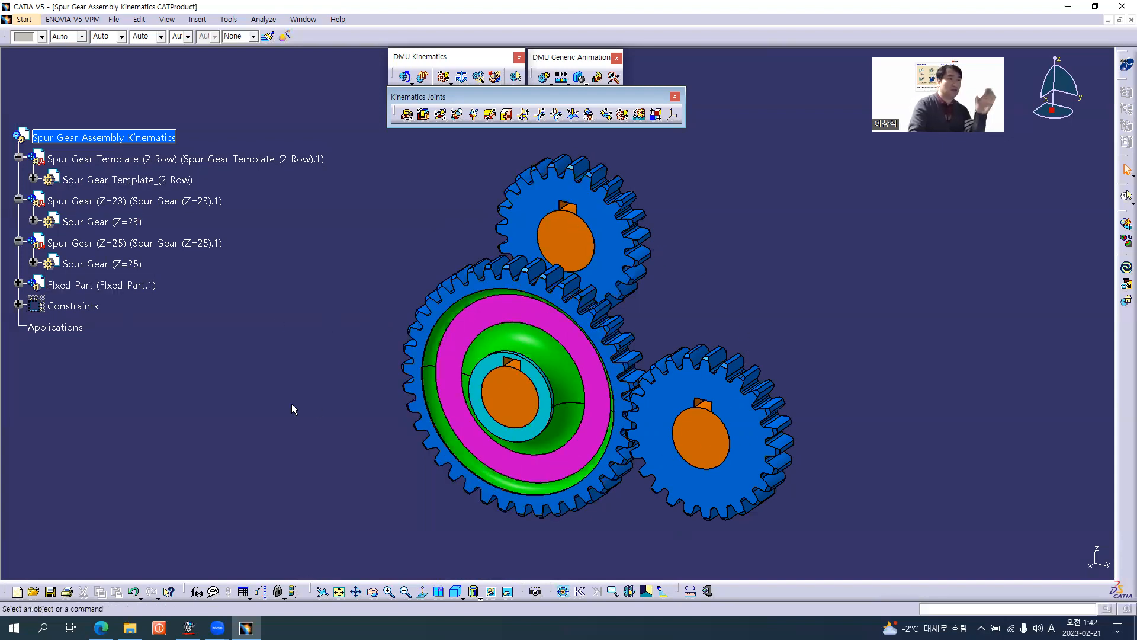
{"action": "right_click", "coordinate": [81, 305]}
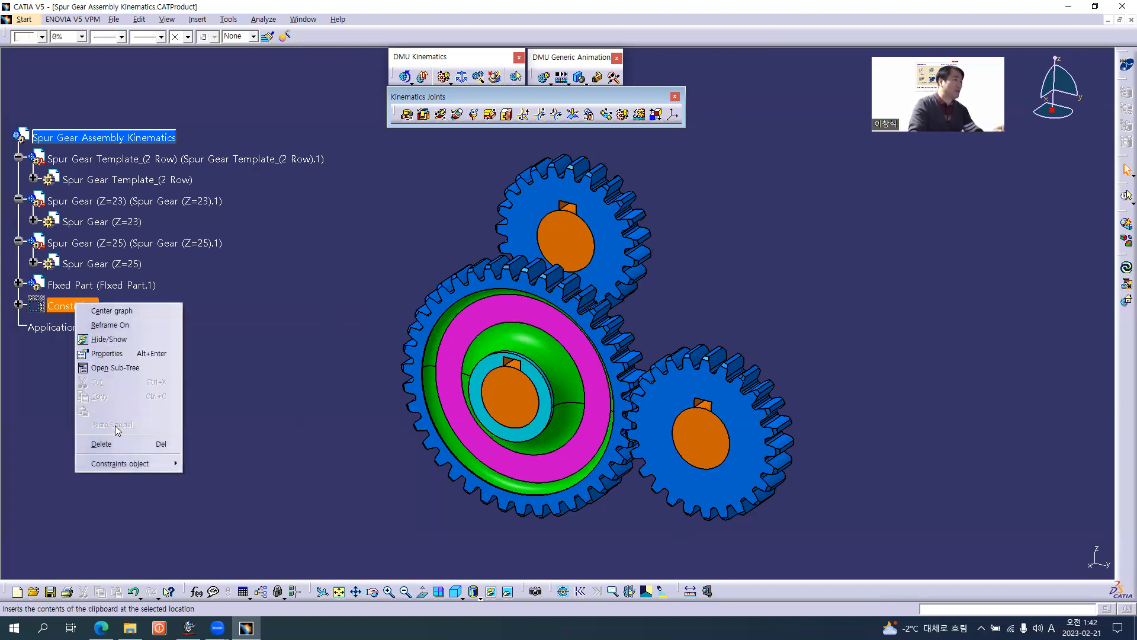
{"action": "left_click", "coordinate": [122, 448]}
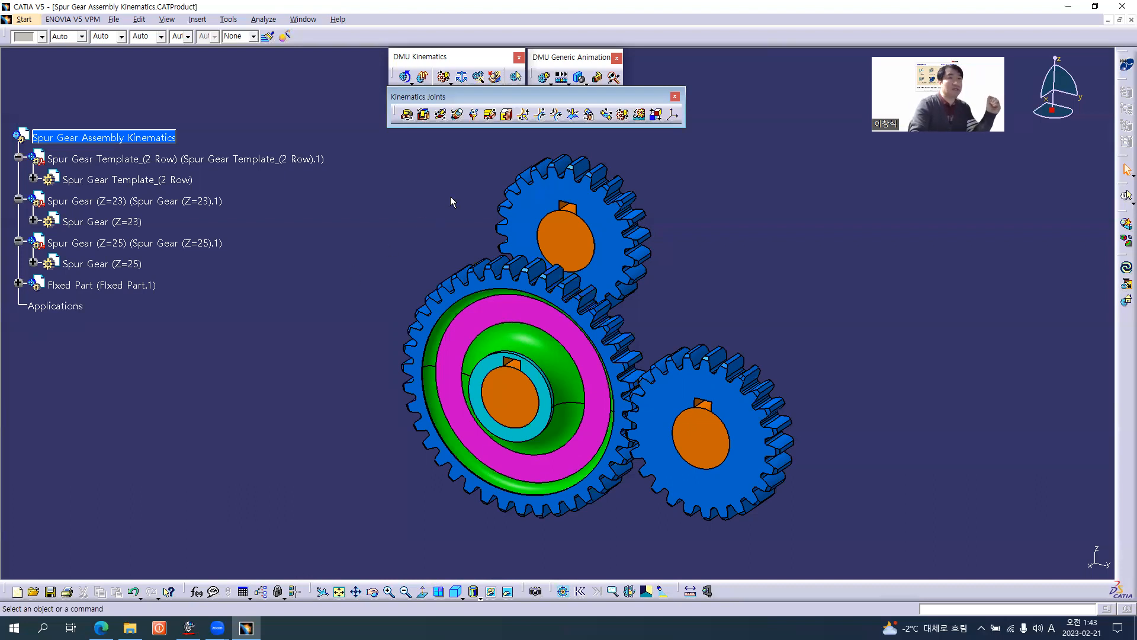
Create a new mechanism named Gear Mechanism and assign Fixed Part as its fixed part.
{"action": "left_click", "coordinate": [463, 78]}
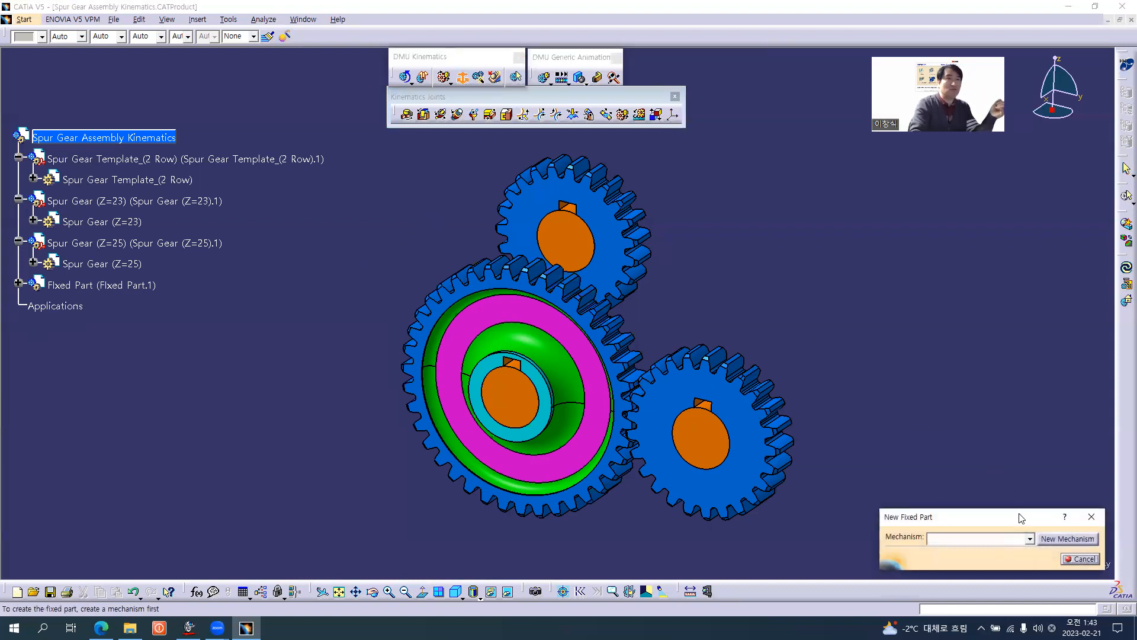
{"action": "left_click_drag", "start_coordinate": [1021, 518], "coordinate": [984, 287]}
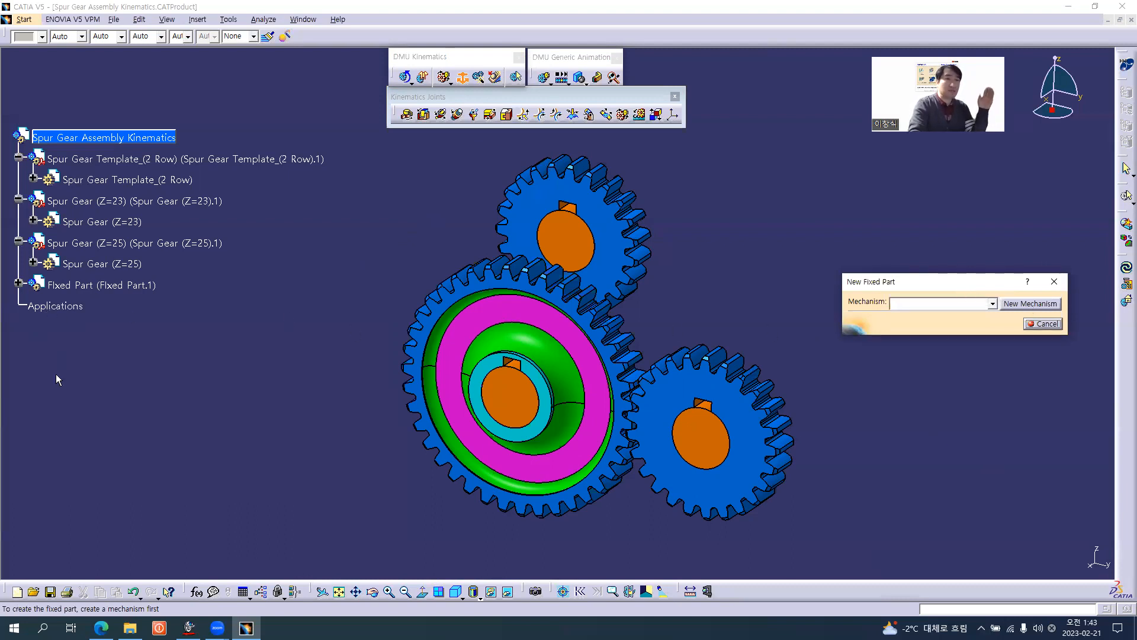
{"action": "left_click", "coordinate": [1029, 304]}
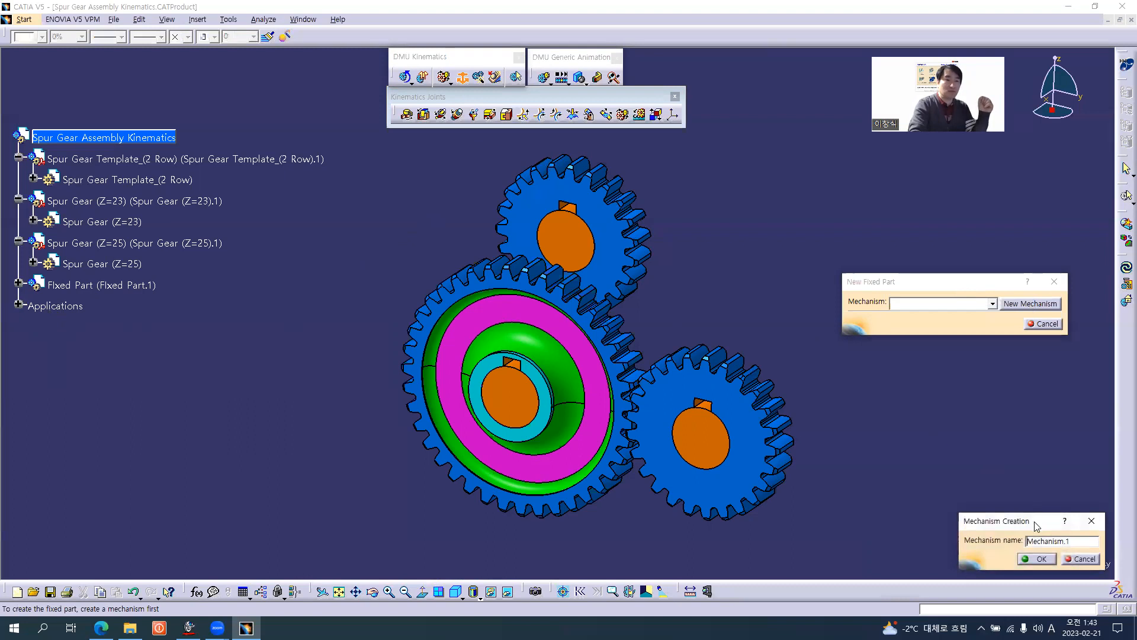
{"action": "left_click_drag", "start_coordinate": [1036, 525], "coordinate": [935, 369]}
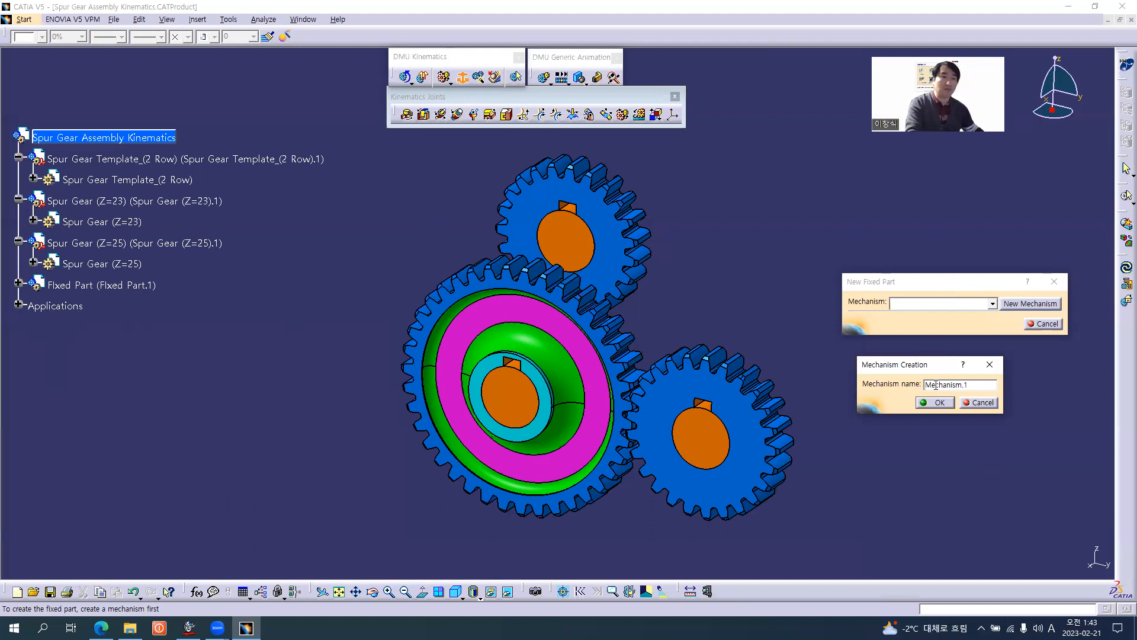
{"action": "type", "text": "Gear"}
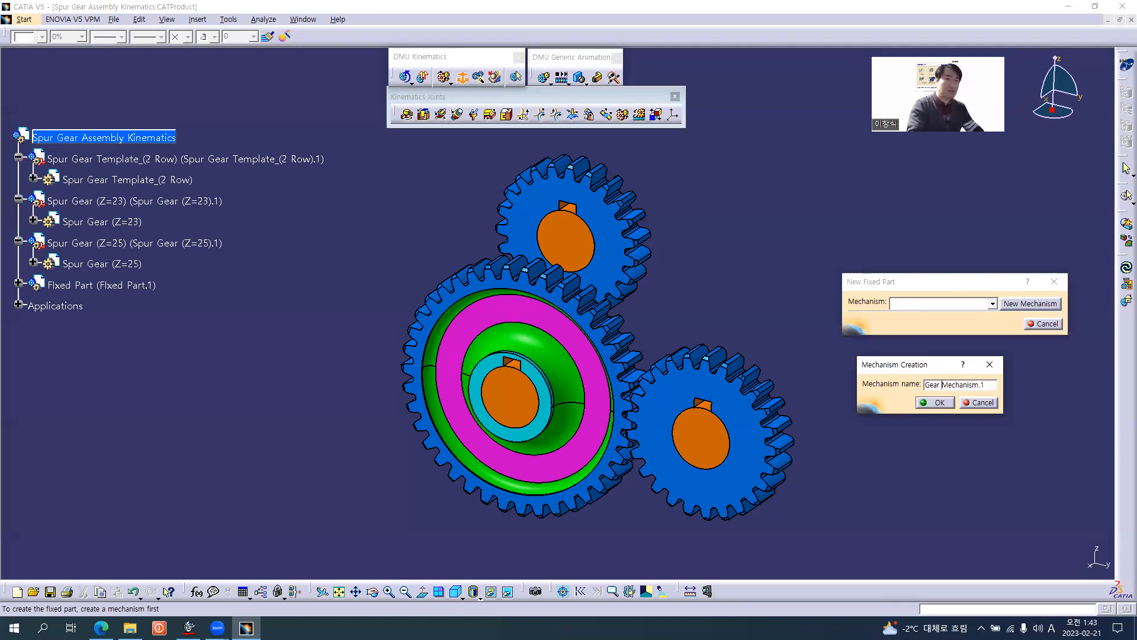
{"action": "key", "text": "Right"}
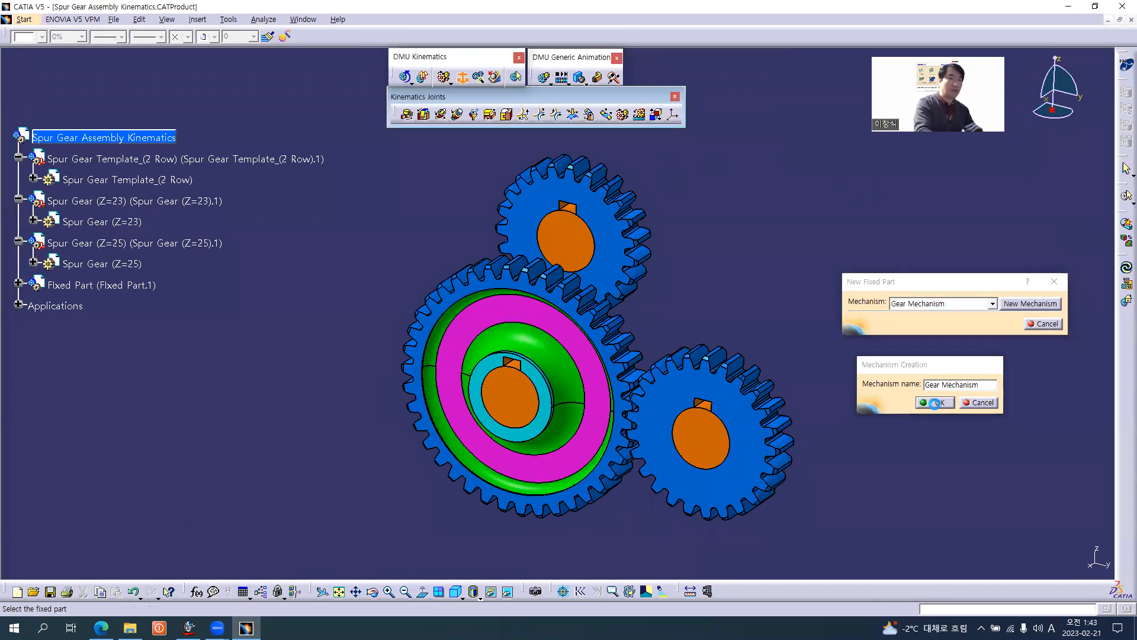
{"action": "left_click", "coordinate": [935, 403]}
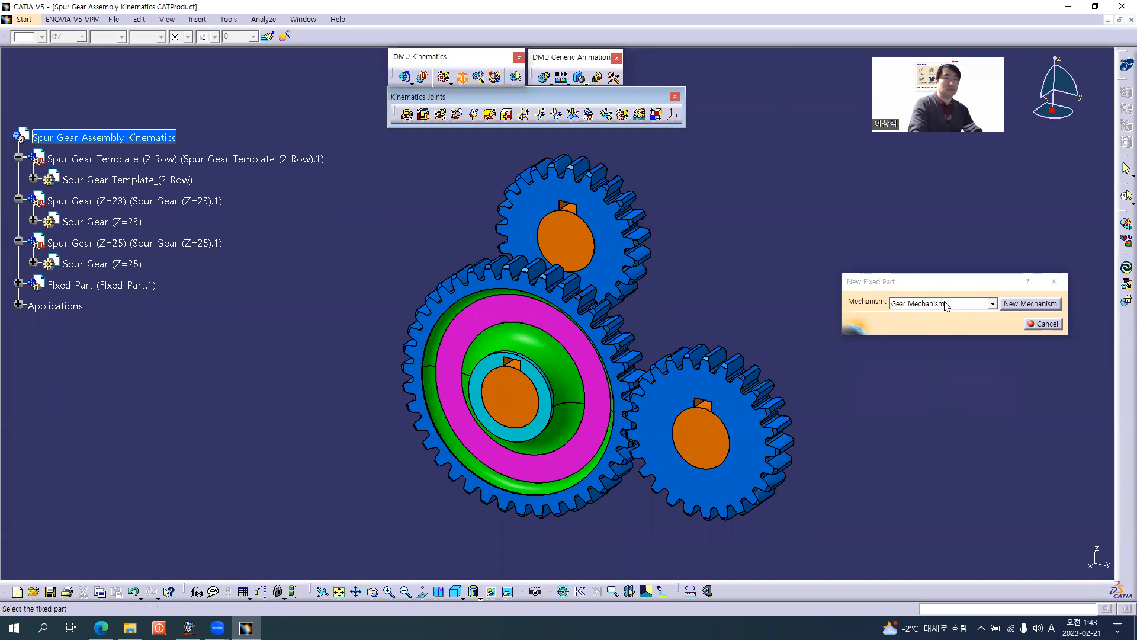
{"action": "left_click", "coordinate": [98, 288]}
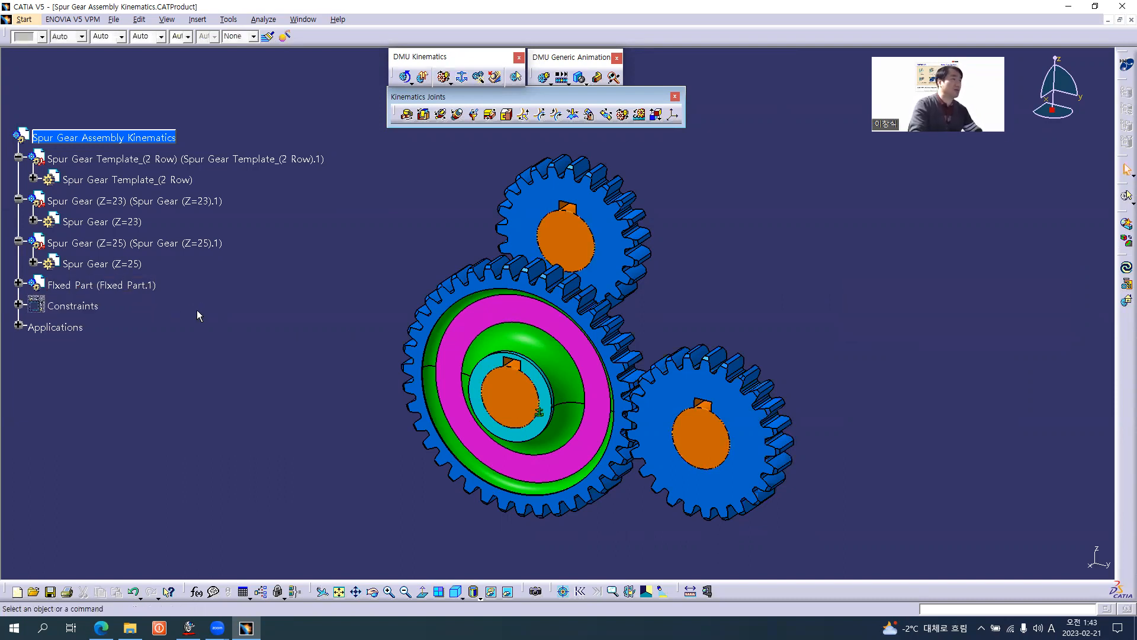
Expand the Constraints and Applications branches down to the contents of Gear Mechanism in the specification tree.
{"action": "left_click", "coordinate": [19, 306]}
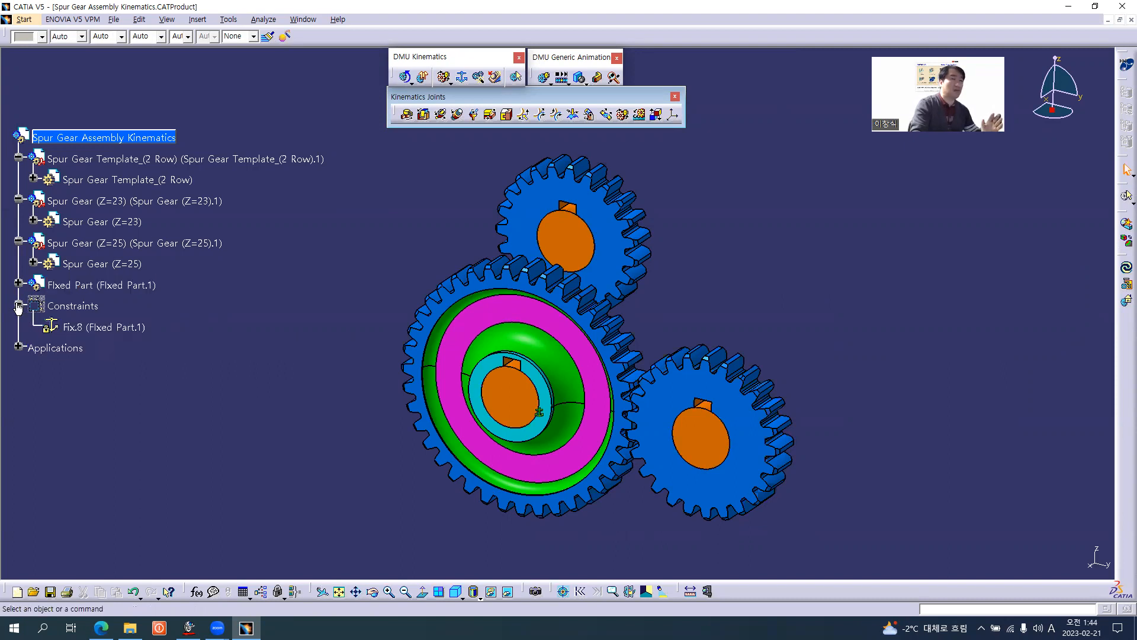
{"action": "left_click", "coordinate": [18, 347]}
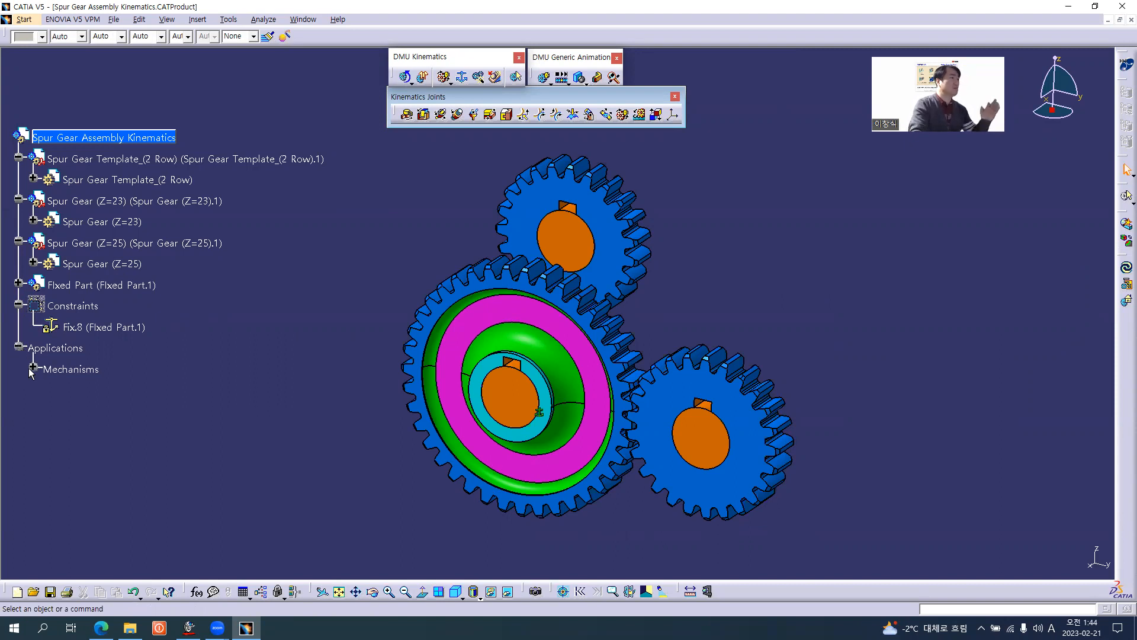
{"action": "left_click", "coordinate": [33, 368]}
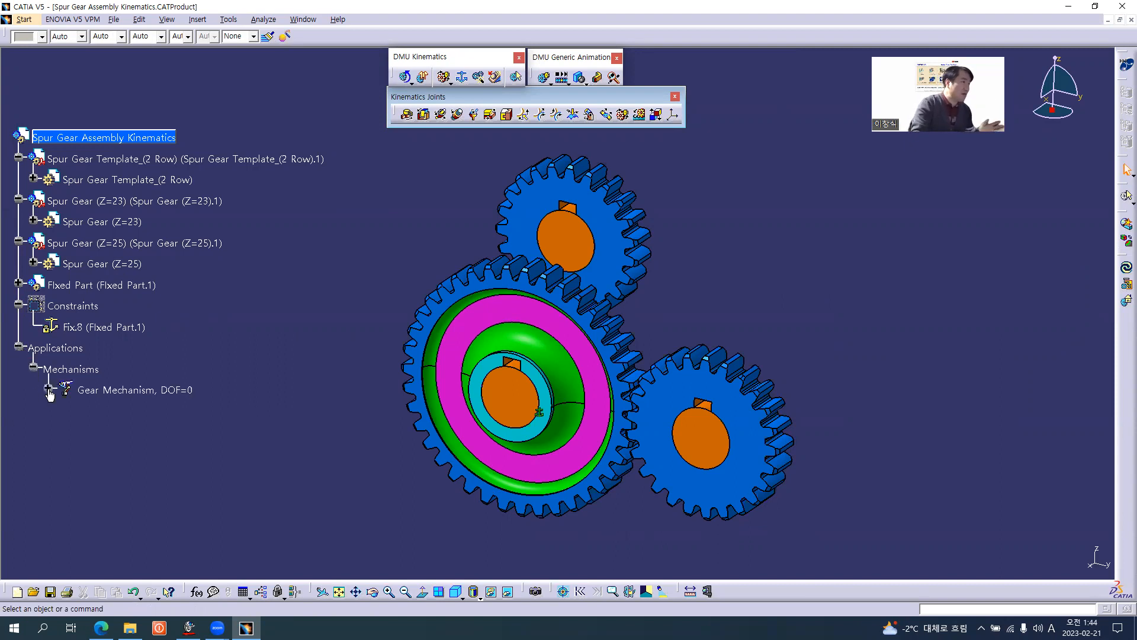
{"action": "left_click", "coordinate": [49, 389]}
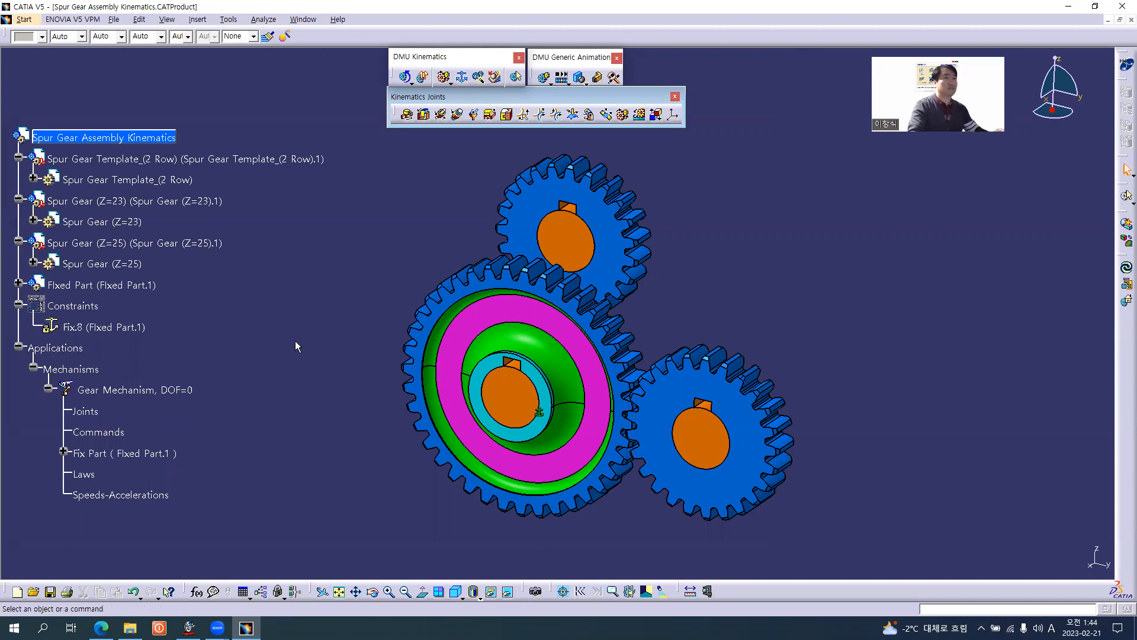
Start a gear joint in Gear Mechanism and open the creation of its first revolute joint.
{"action": "middle_click_drag", "start_coordinate": [731, 337], "coordinate": [643, 193]}
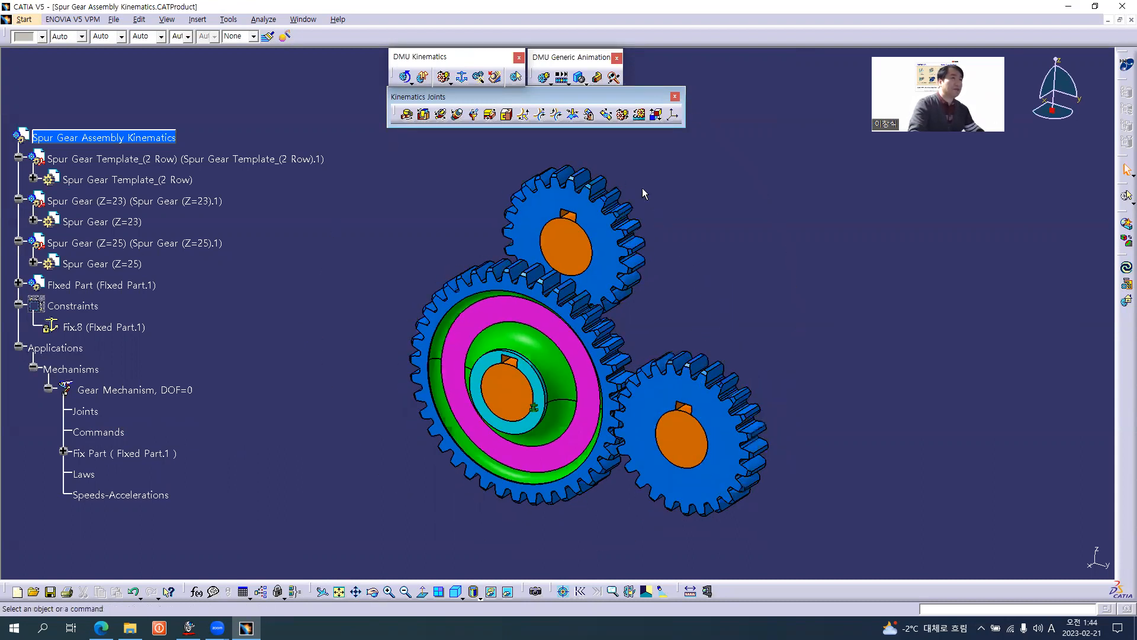
{"action": "left_click", "coordinate": [623, 116]}
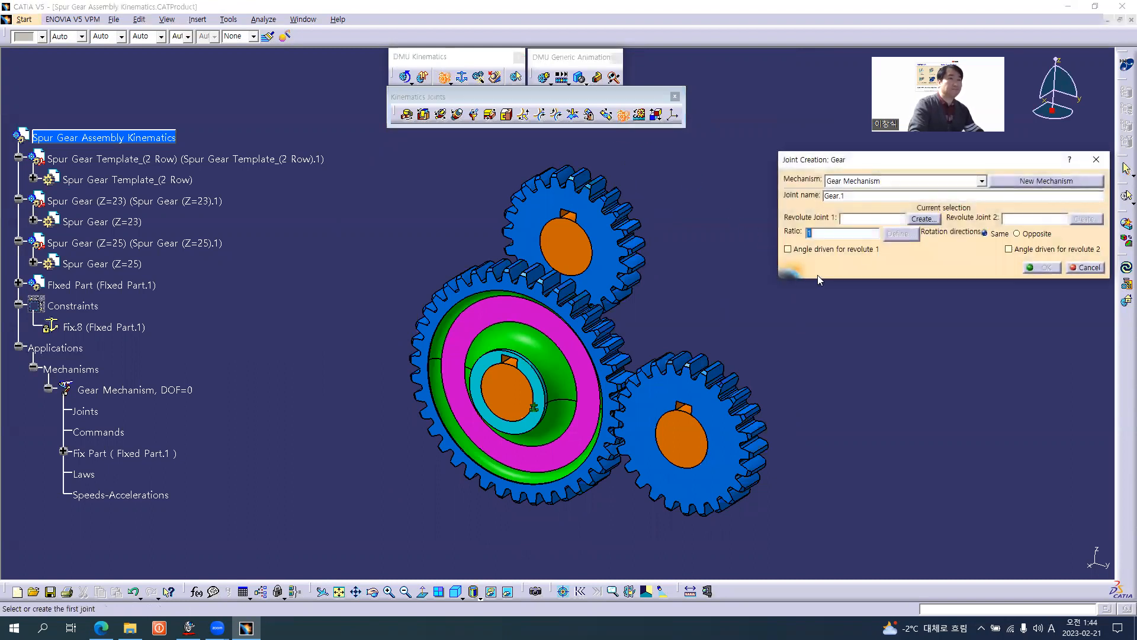
{"action": "left_click_drag", "start_coordinate": [937, 166], "coordinate": [887, 213]}
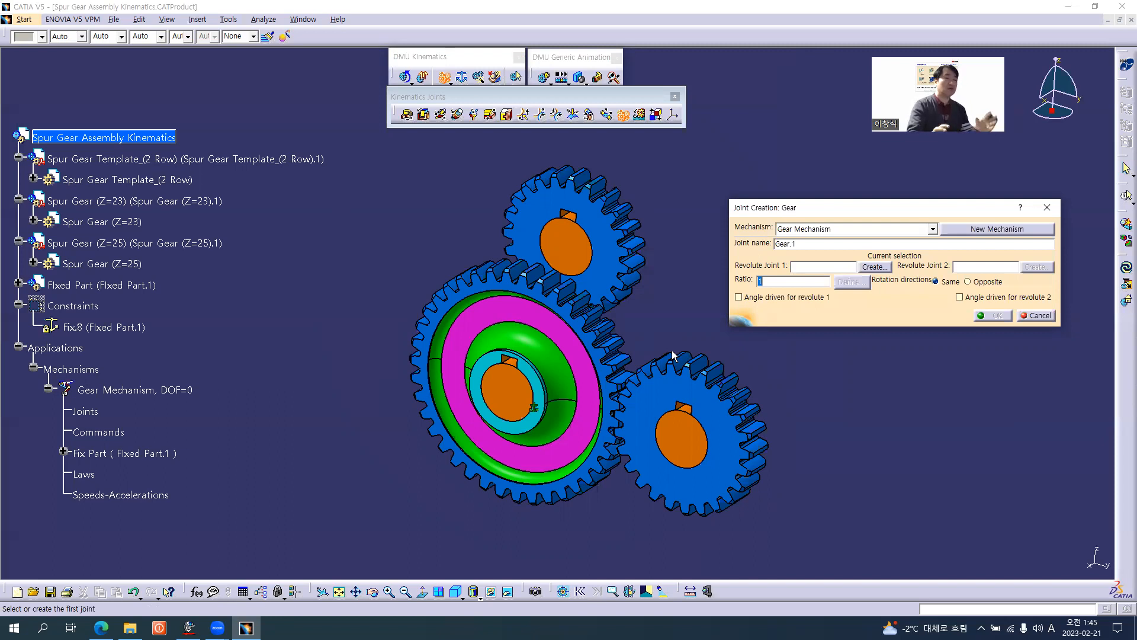
{"action": "middle_click_drag", "start_coordinate": [624, 431], "coordinate": [641, 368]}
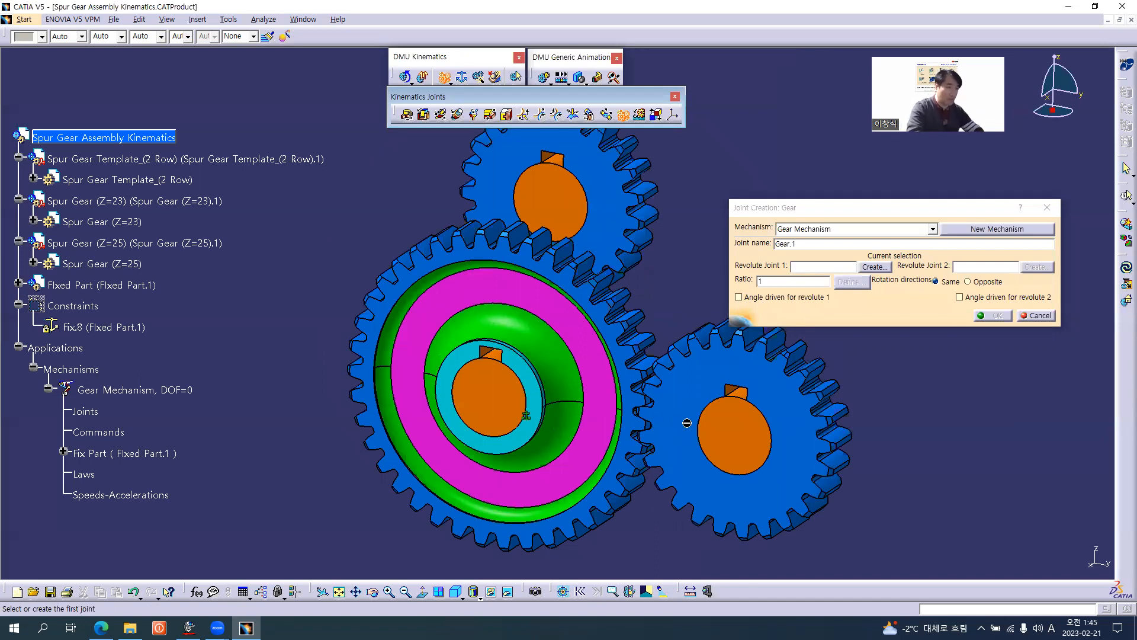
{"action": "middle_click_drag", "start_coordinate": [633, 421], "coordinate": [580, 350]}
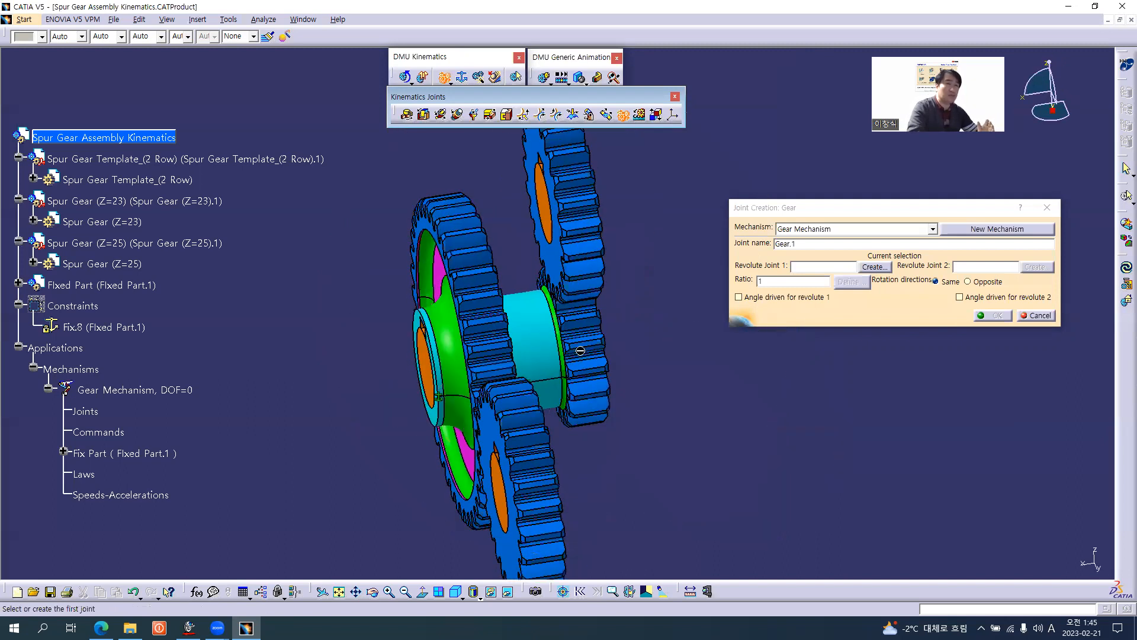
{"action": "middle_click_drag", "start_coordinate": [409, 425], "coordinate": [618, 413]}
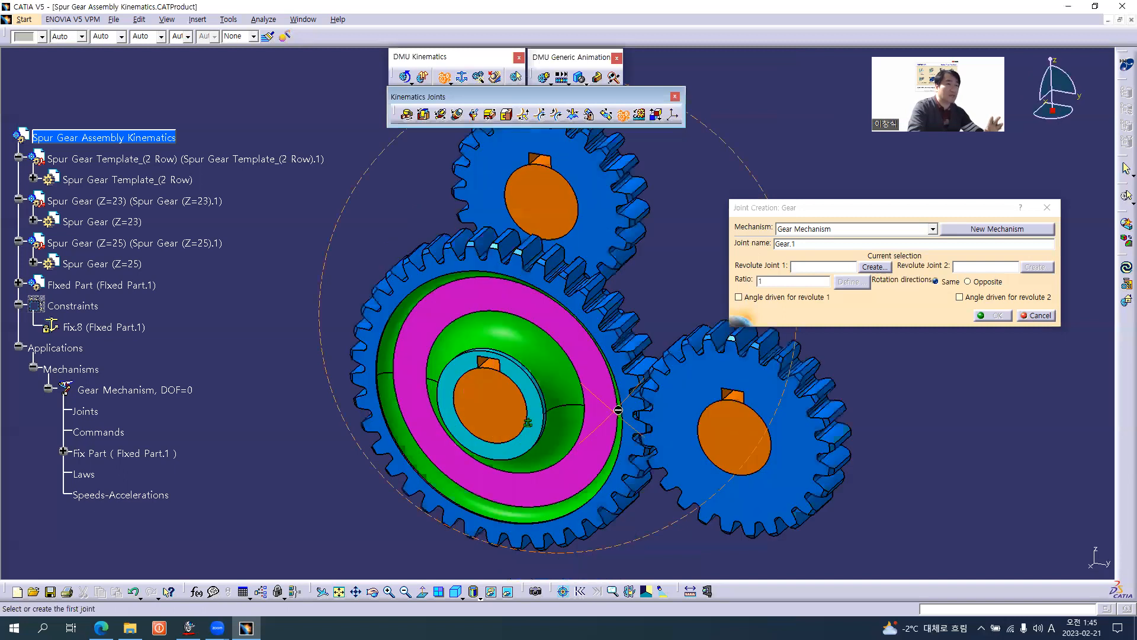
{"action": "middle_click_drag", "start_coordinate": [503, 363], "coordinate": [531, 423]}
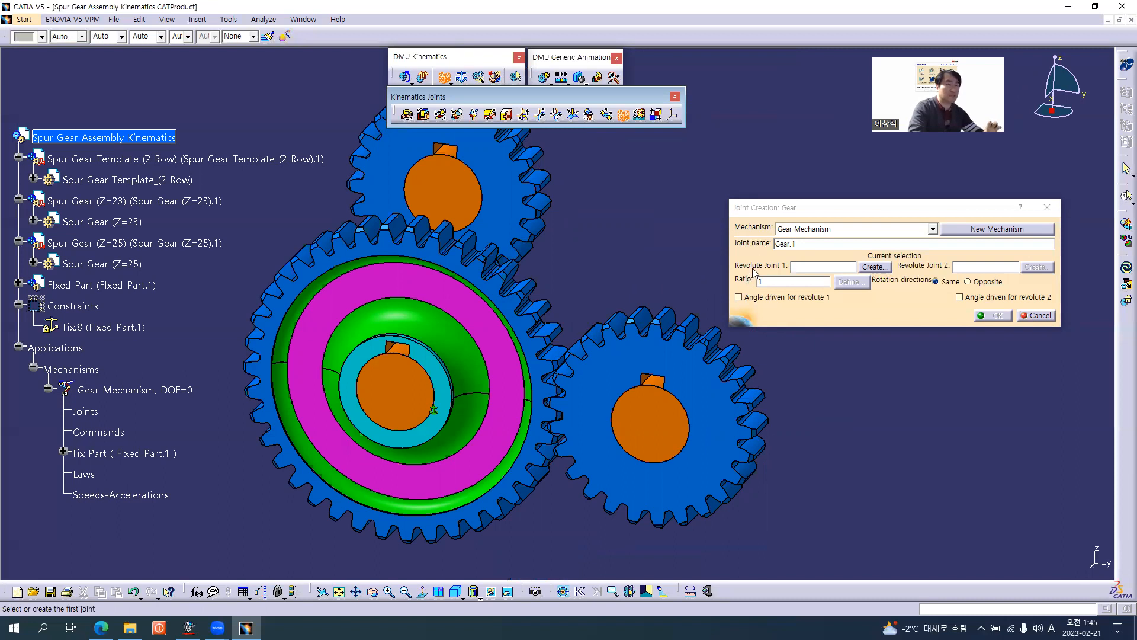
{"action": "left_click", "coordinate": [874, 267]}
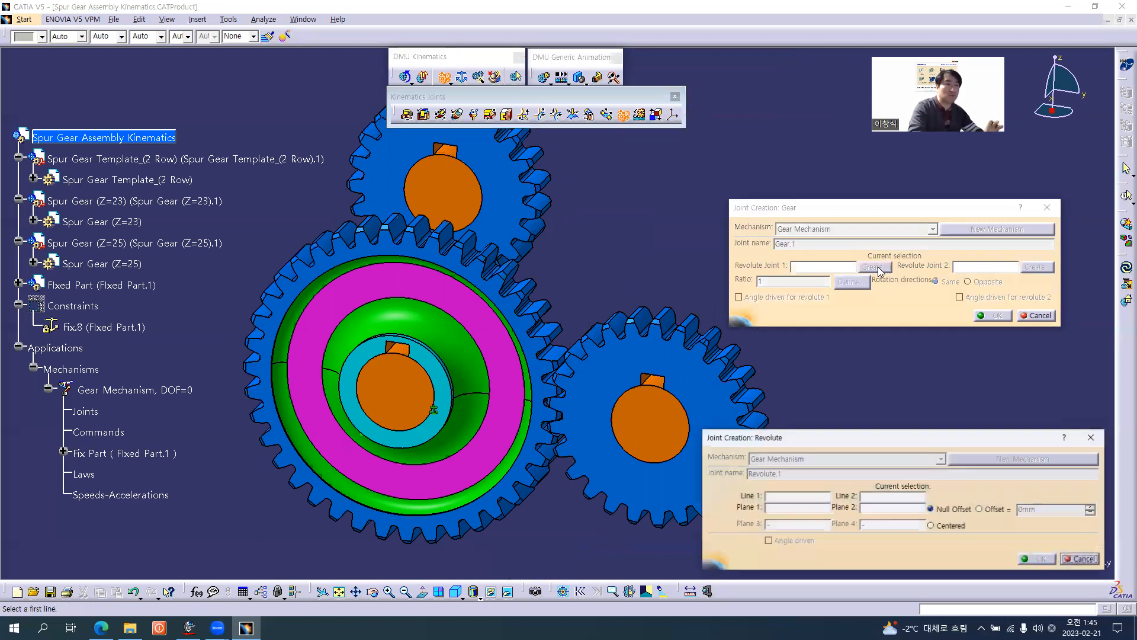
{"action": "left_click_drag", "start_coordinate": [856, 438], "coordinate": [853, 357]}
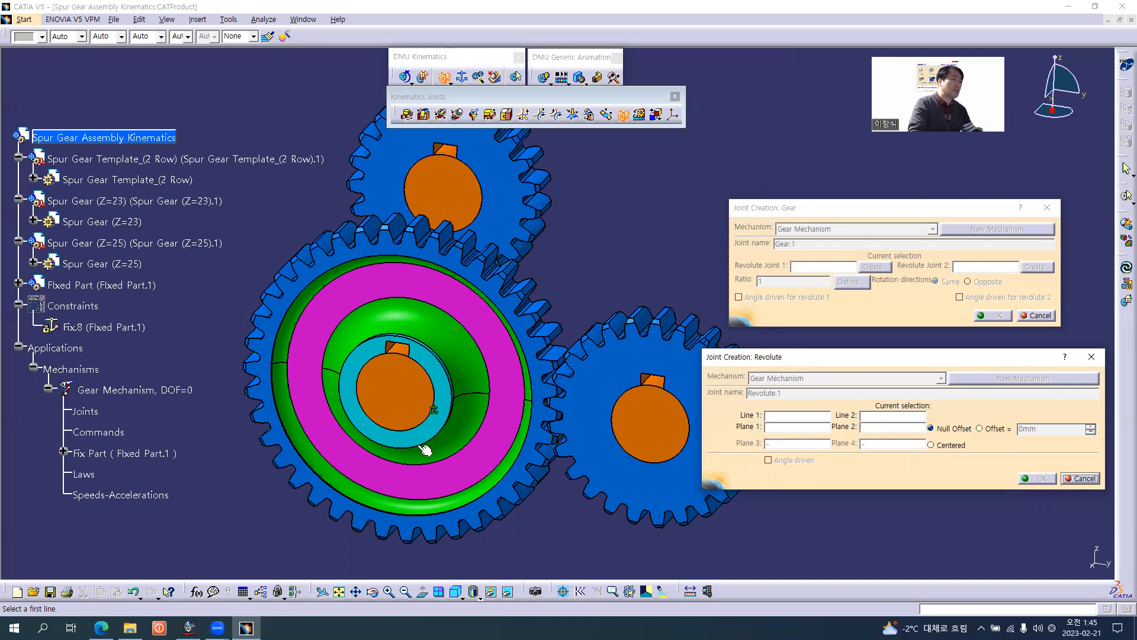
Hide Fixed Part and pick the bore axis of the two-row spur gear as Line 1 of the revolute joint.
{"action": "middle_click_drag", "start_coordinate": [446, 501], "coordinate": [498, 495]}
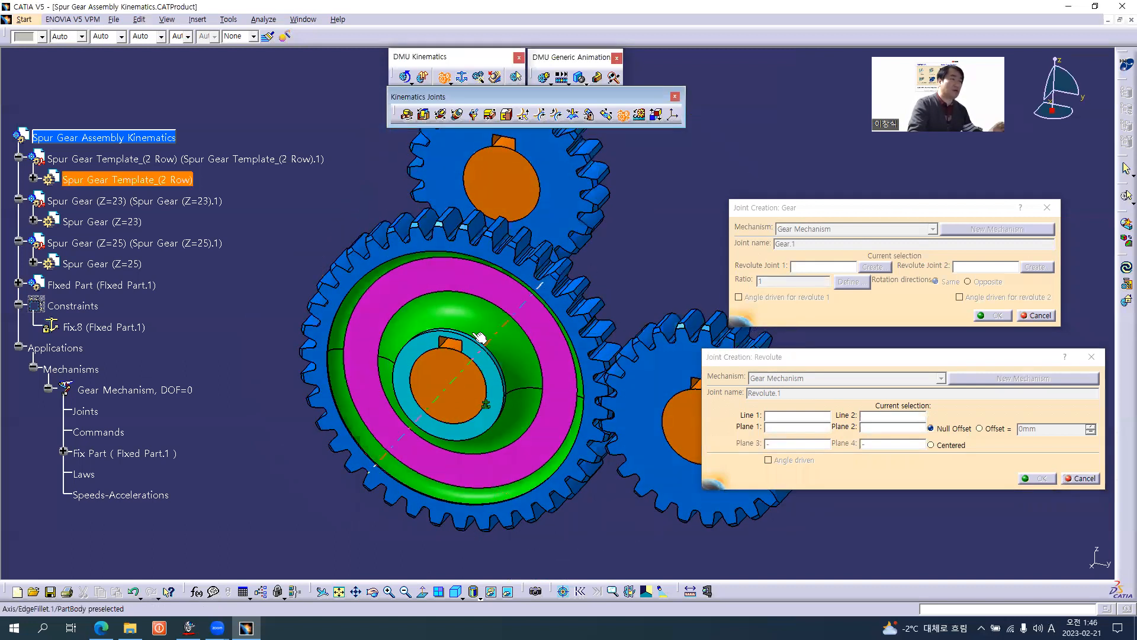
{"action": "middle_click_drag", "start_coordinate": [462, 409], "coordinate": [442, 384]}
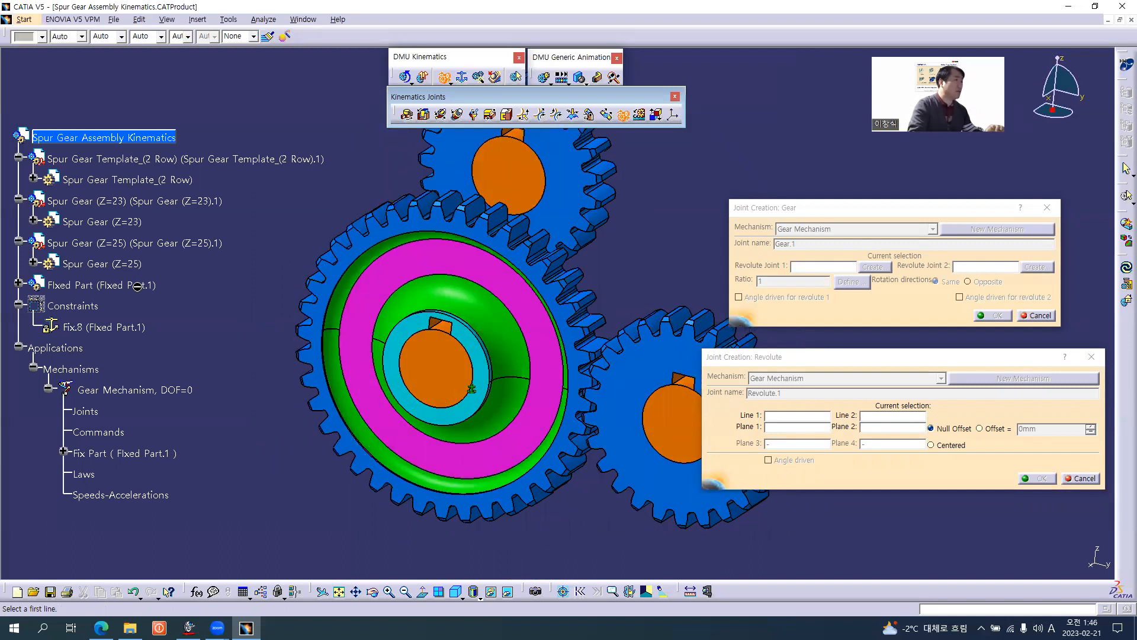
{"action": "right_click", "coordinate": [87, 286]}
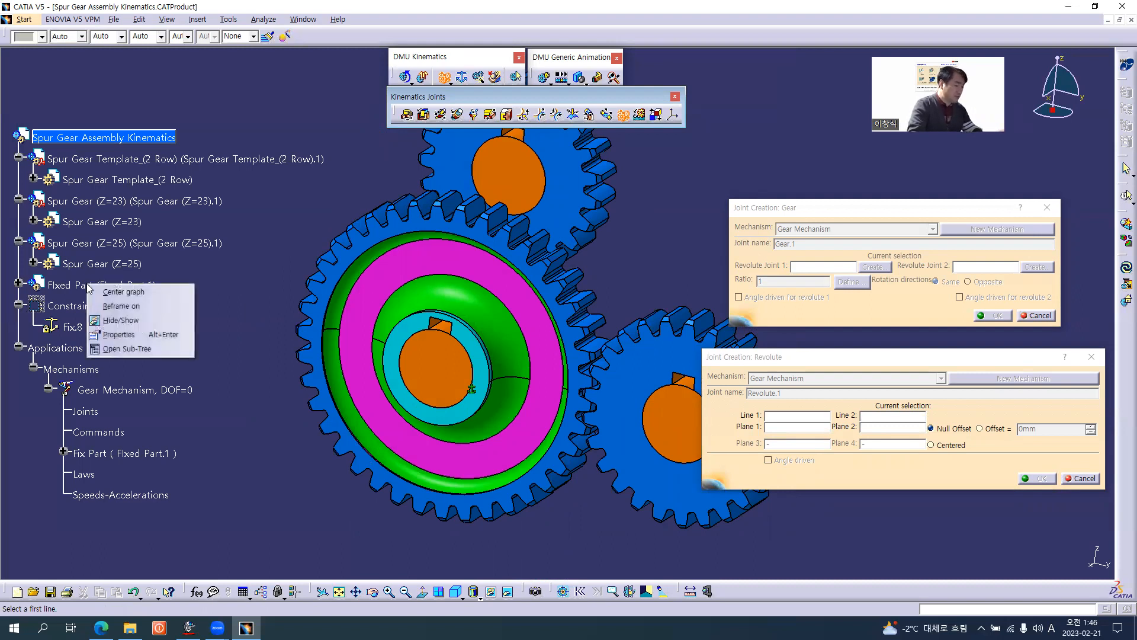
{"action": "left_click", "coordinate": [121, 319]}
{"action": "left_click", "coordinate": [443, 388]}
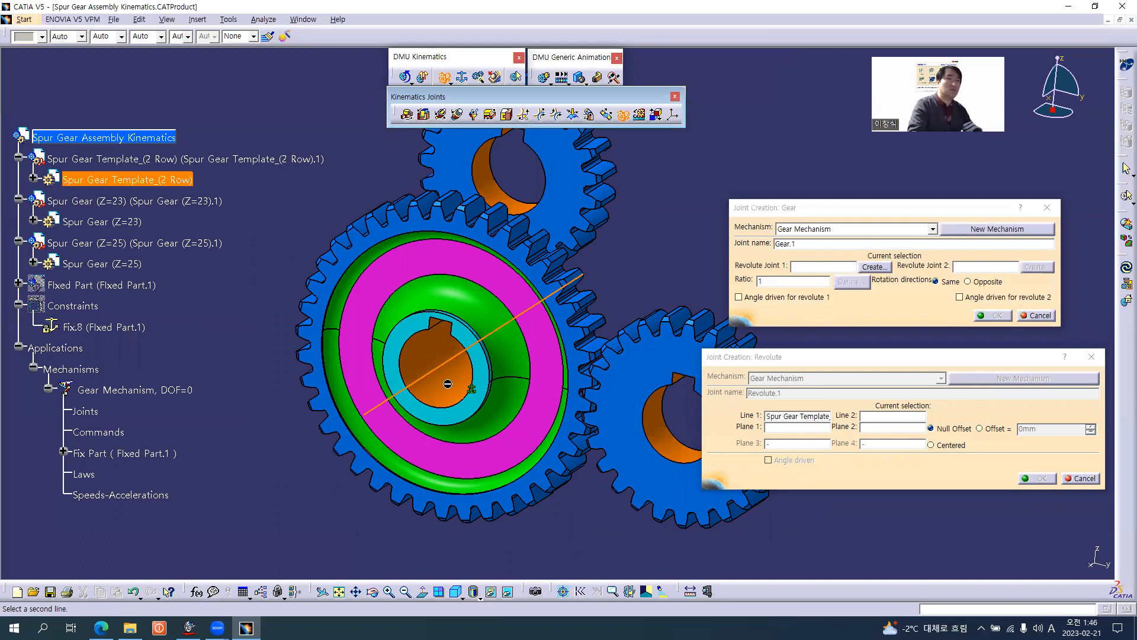
Show Fixed Part again and hide the Spur Gear Template_(2 Row) component to expose the shaft inside it.
{"action": "right_click", "coordinate": [99, 286]}
{"action": "key", "text": "h"}
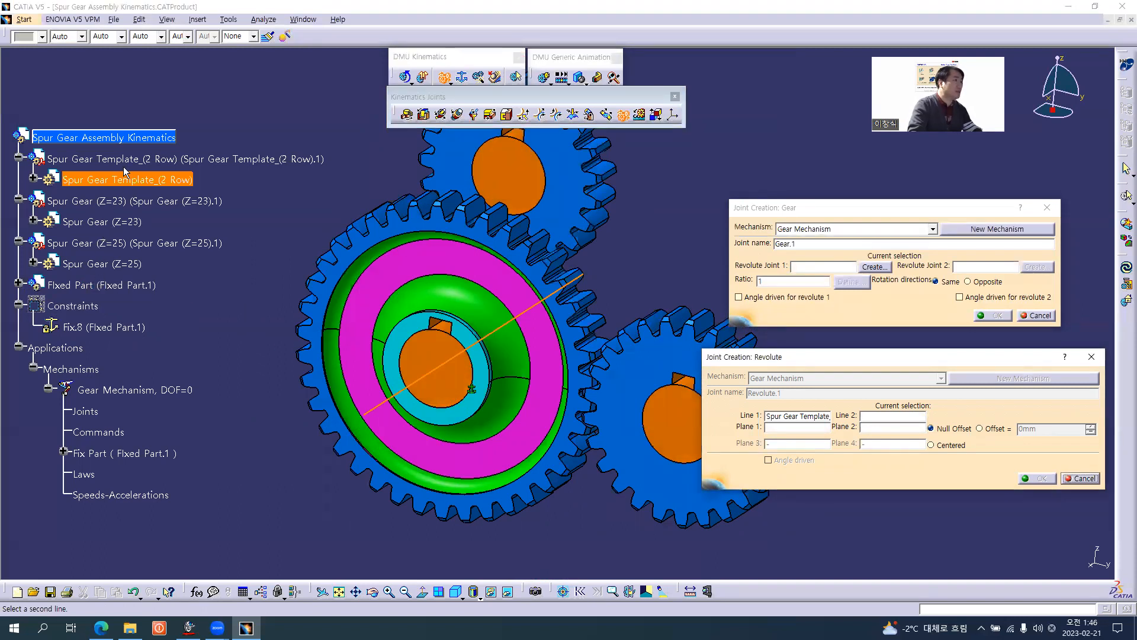
{"action": "right_click", "coordinate": [131, 161]}
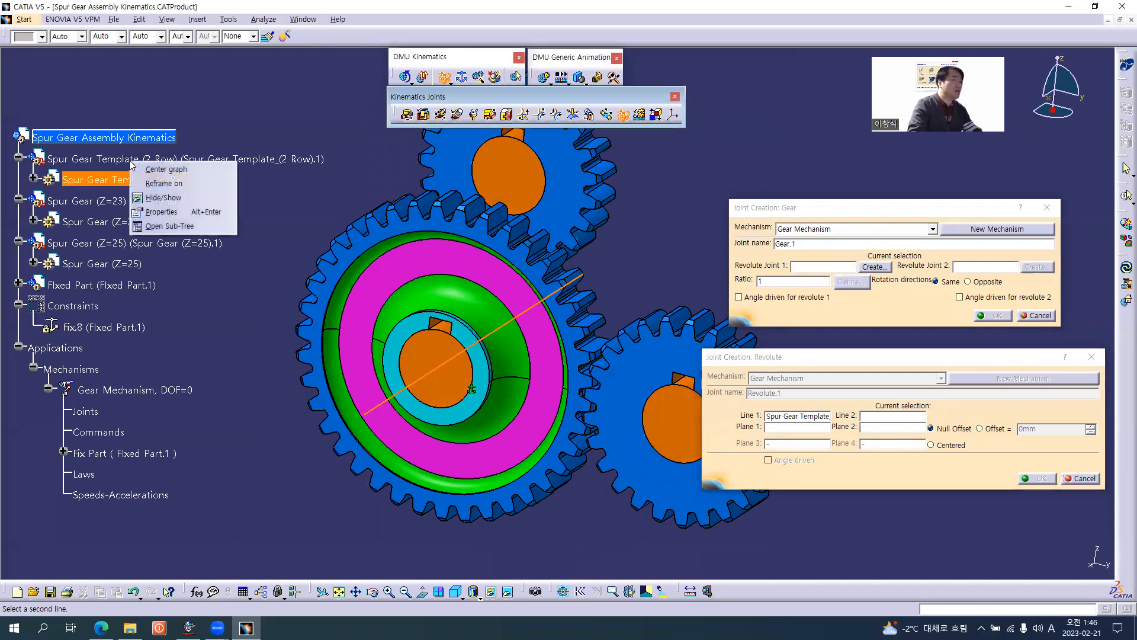
{"action": "left_click", "coordinate": [164, 197]}
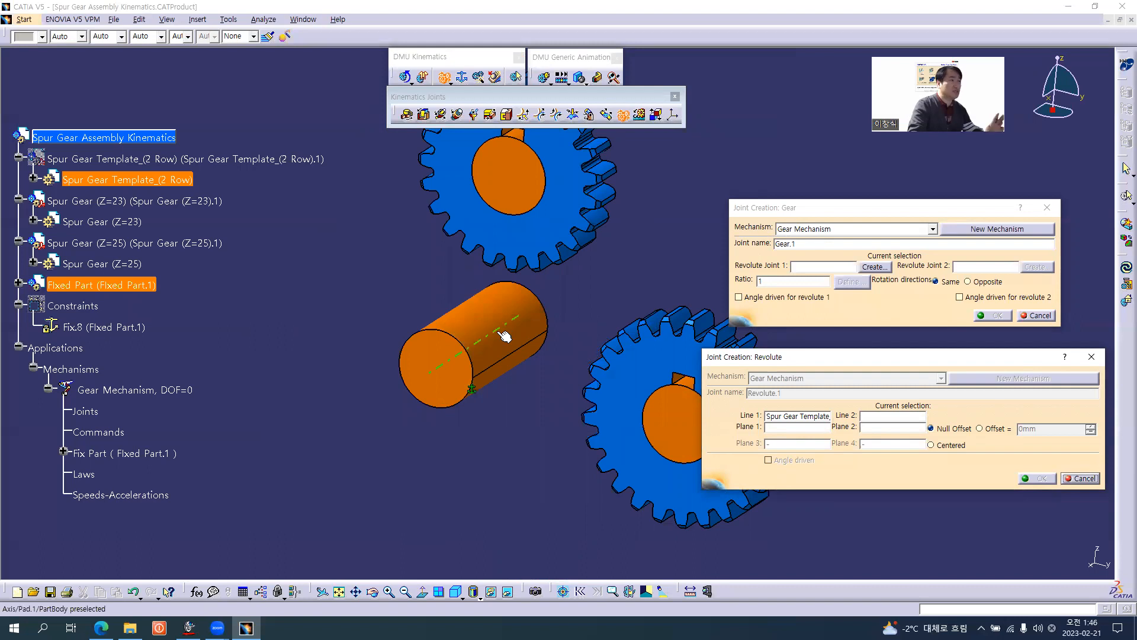
Pick the exposed shaft's axis as Line 2 of the revolute joint and show the two-row spur gear again.
{"action": "left_click", "coordinate": [504, 336]}
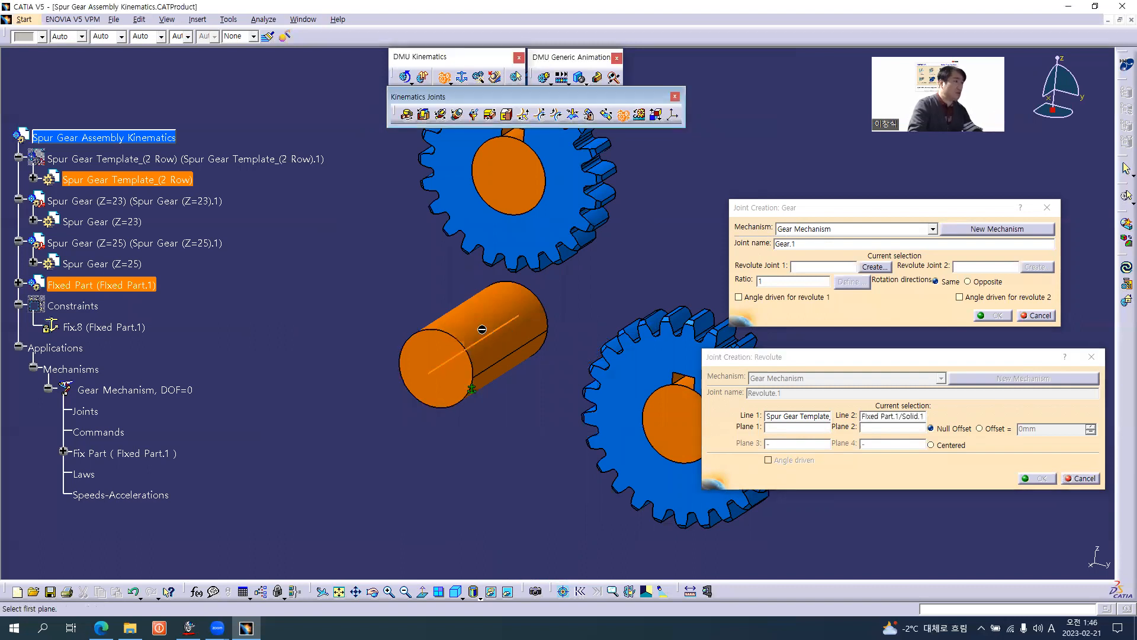
{"action": "right_click", "coordinate": [134, 162]}
{"action": "left_click", "coordinate": [167, 197]}
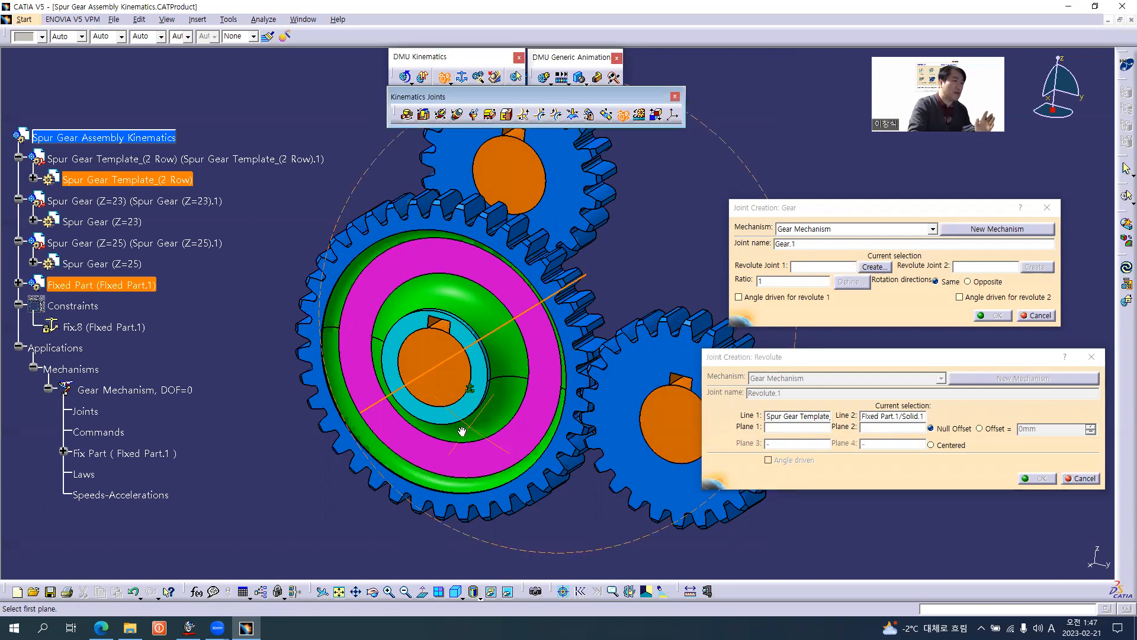
Pick the two-row gear's cyan hub face as Plane 1 and the end face of its shaft as Plane 2.
{"action": "scroll", "coordinate": [462, 430], "scroll_direction": "up", "scroll_amount": 2}
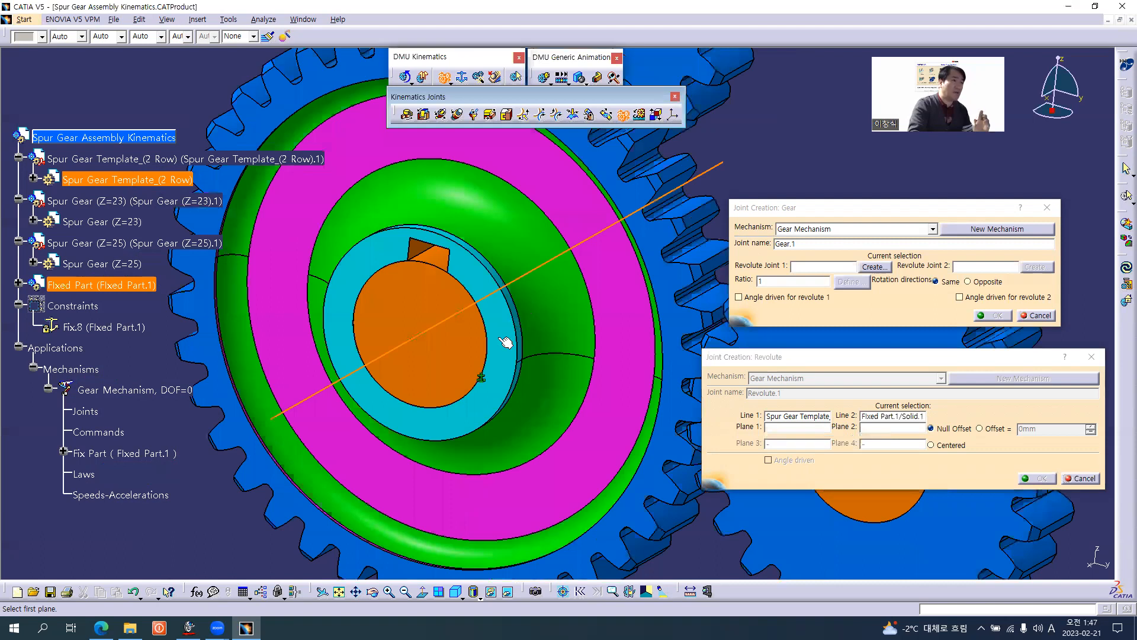
{"action": "left_click", "coordinate": [497, 337]}
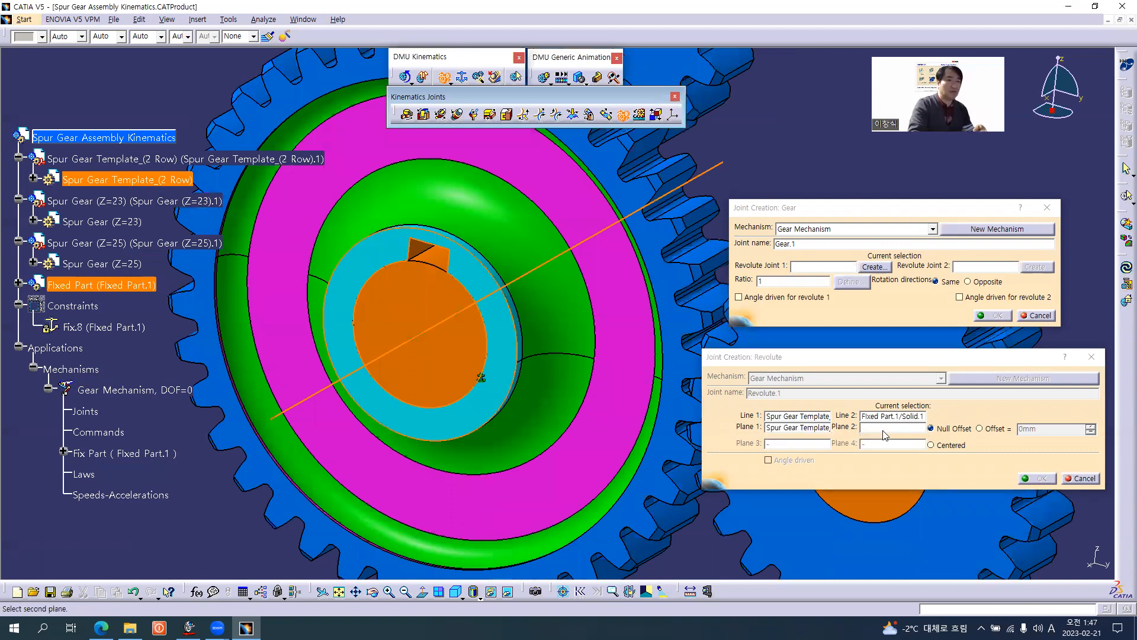
{"action": "left_click", "coordinate": [460, 356]}
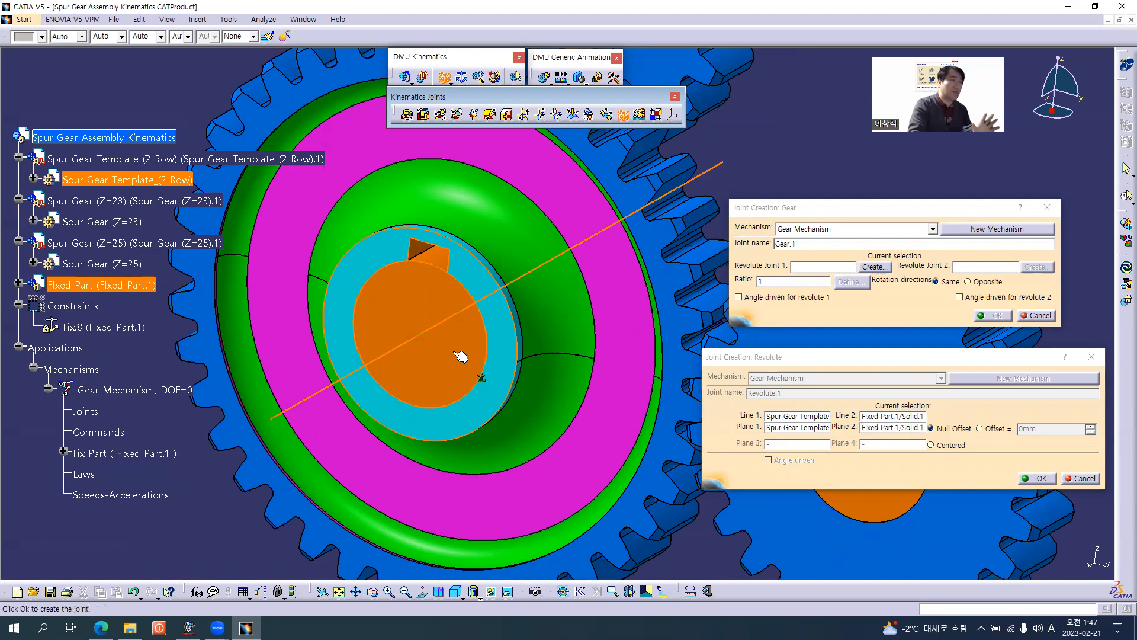
{"action": "middle_click_drag", "start_coordinate": [522, 338], "coordinate": [522, 383]}
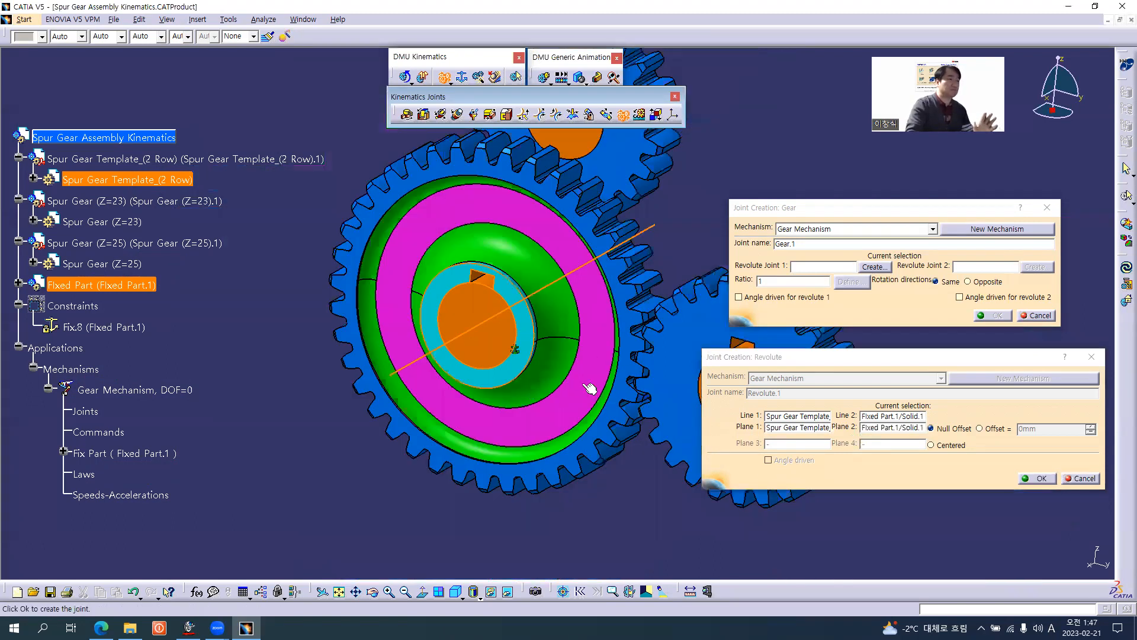
{"action": "middle_click_drag", "start_coordinate": [590, 388], "coordinate": [585, 412]}
{"action": "middle_click_drag", "start_coordinate": [557, 338], "coordinate": [438, 322]}
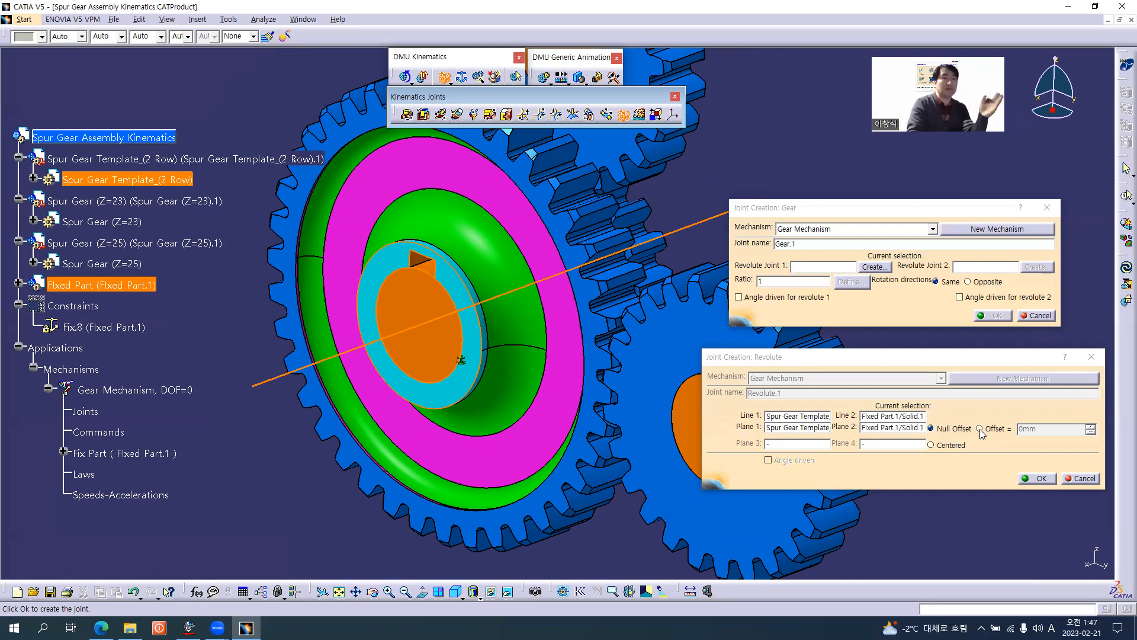
Switch the plane condition from Null Offset to Offset and create the first revolute joint.
{"action": "left_click", "coordinate": [980, 429]}
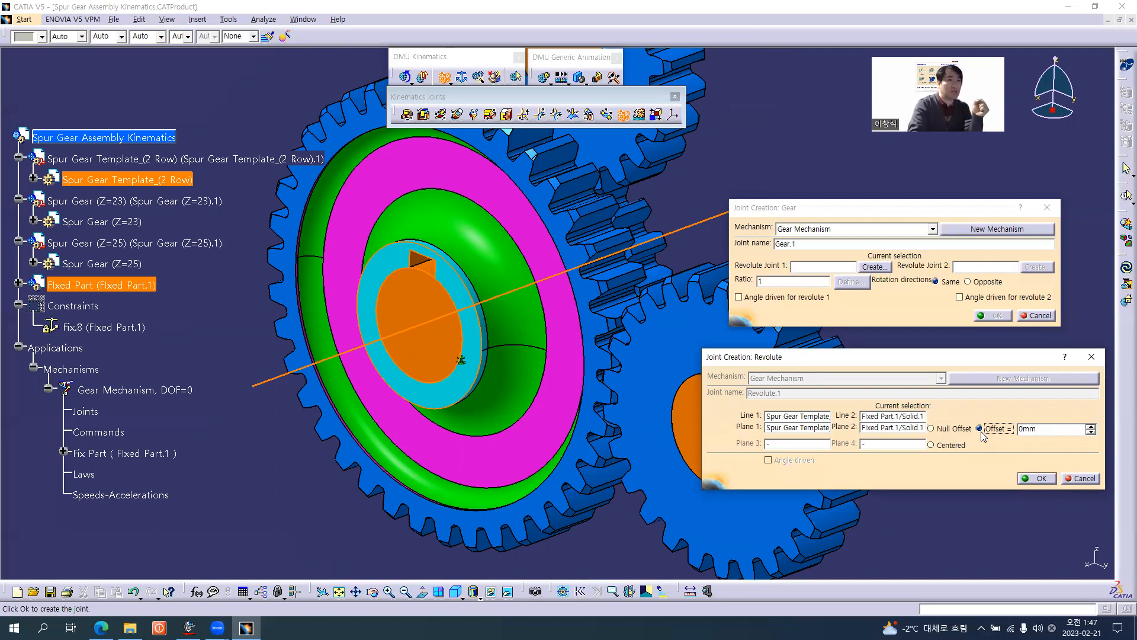
{"action": "key", "text": "Tab"}
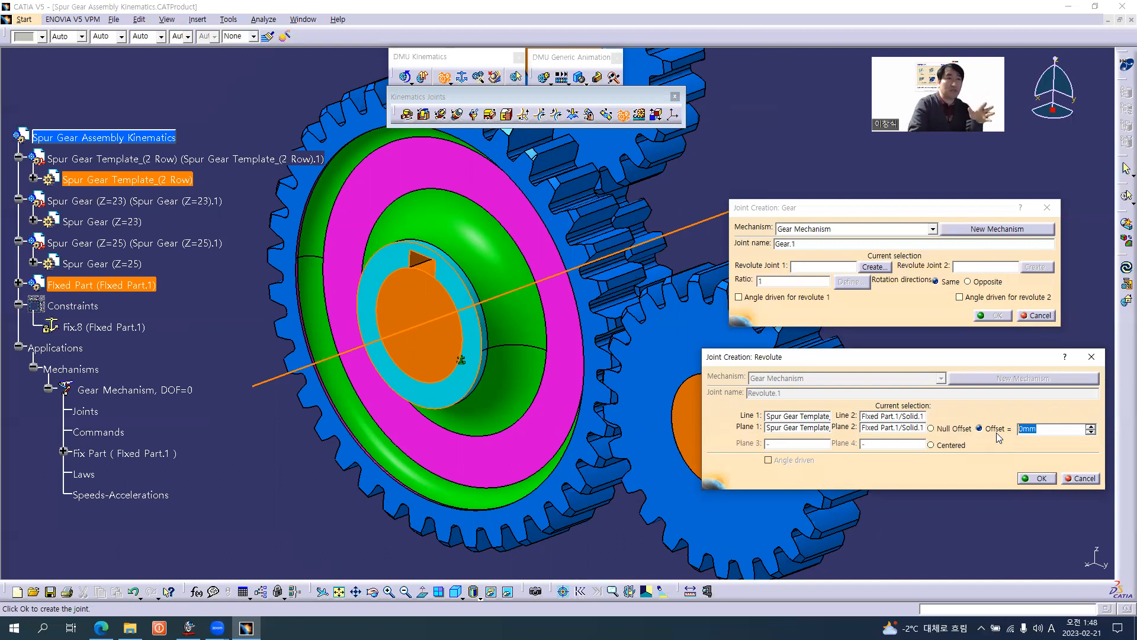
{"action": "left_click", "coordinate": [1041, 475]}
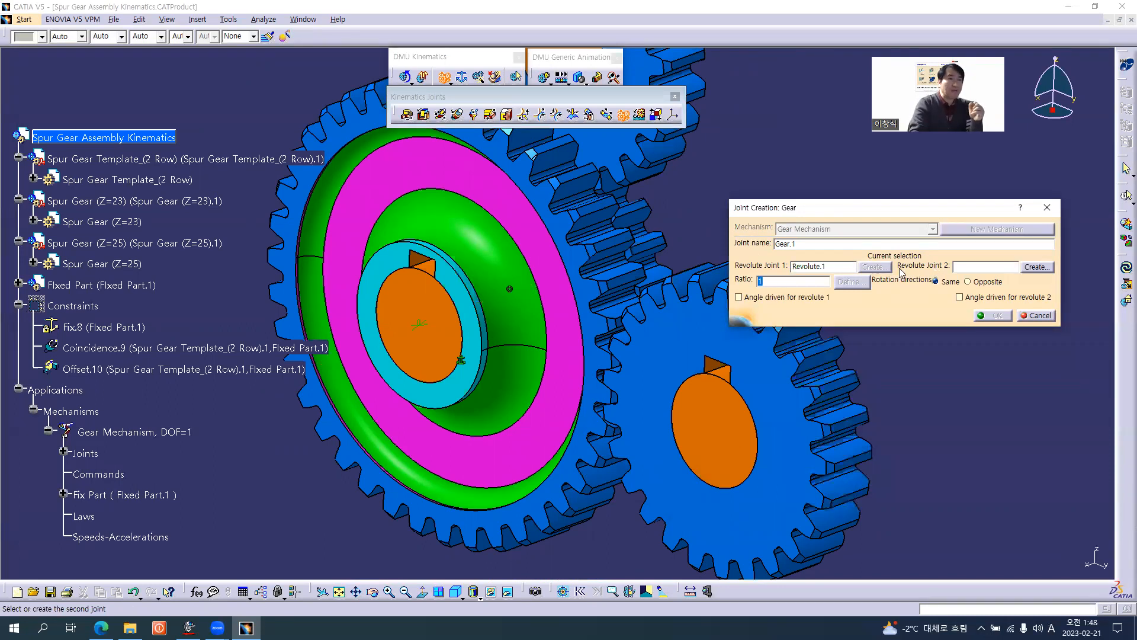
Open the creation of the second revolute joint, hide Fixed Part and pick the bore axis of Spur Gear (Z=25) as Line 1.
{"action": "left_click", "coordinate": [1036, 267]}
{"action": "left_click", "coordinate": [1036, 268]}
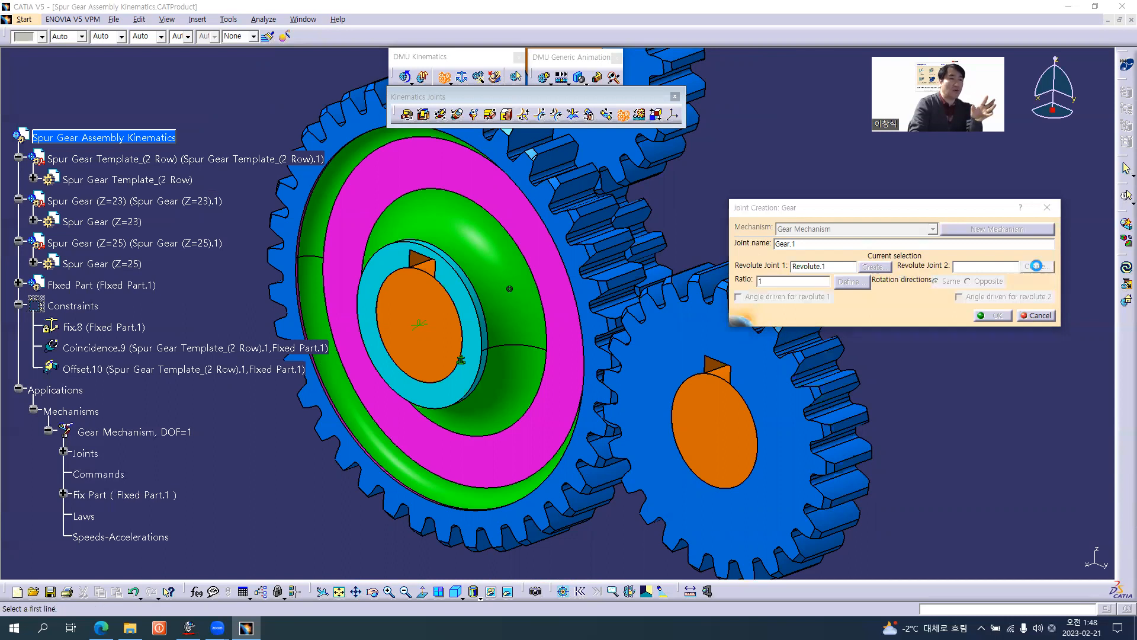
{"action": "middle_click_drag", "start_coordinate": [606, 389], "coordinate": [574, 261]}
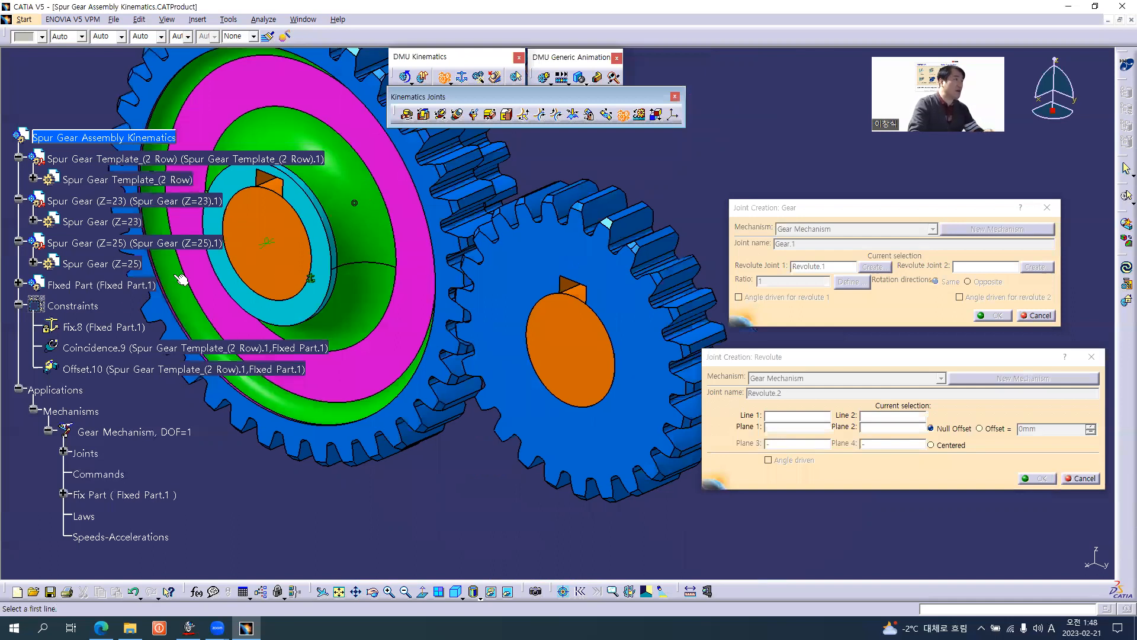
{"action": "right_click", "coordinate": [98, 286]}
{"action": "left_click", "coordinate": [129, 321]}
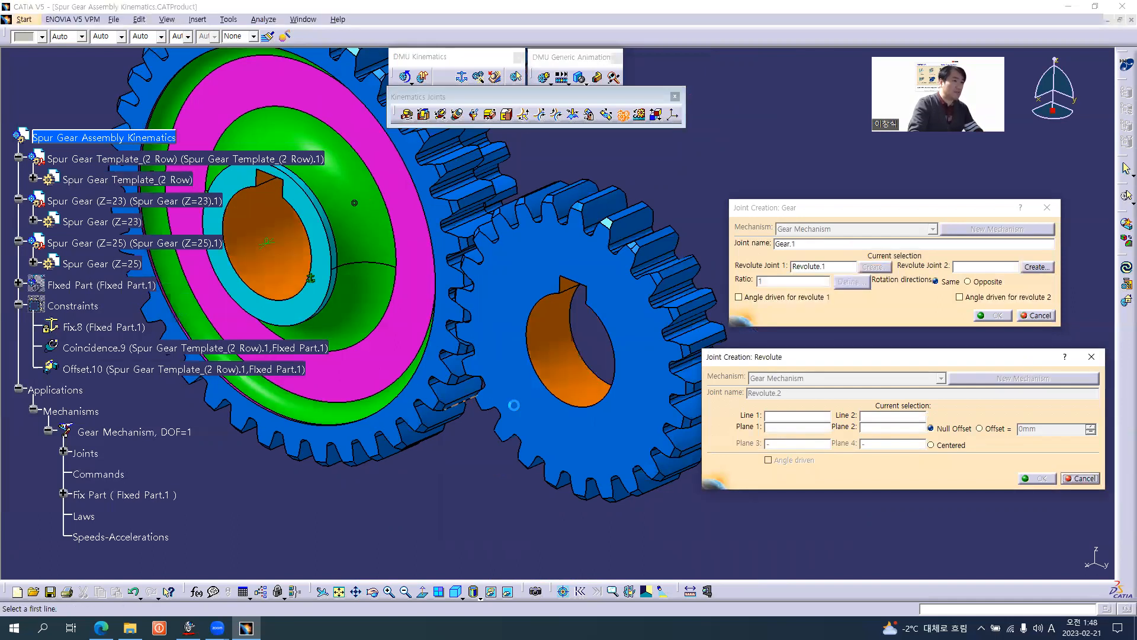
{"action": "left_click", "coordinate": [580, 388]}
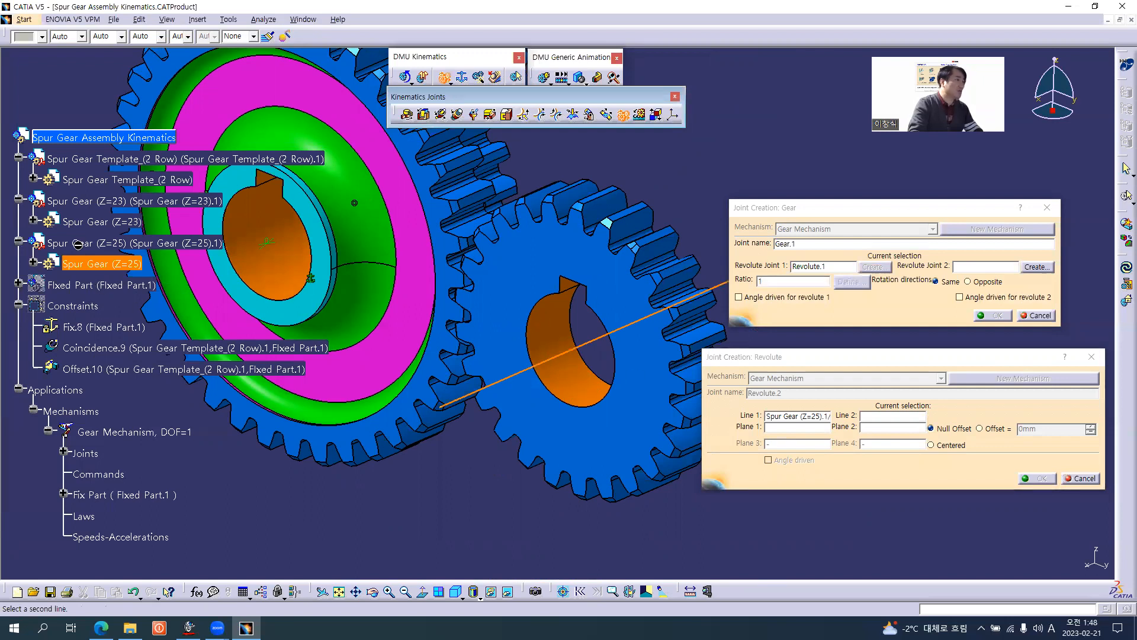
Show Fixed Part again and hide the Spur Gear (Z=25) component to expose the shaft inside it.
{"action": "right_click", "coordinate": [87, 284]}
{"action": "left_click", "coordinate": [129, 321]}
{"action": "right_click", "coordinate": [89, 242]}
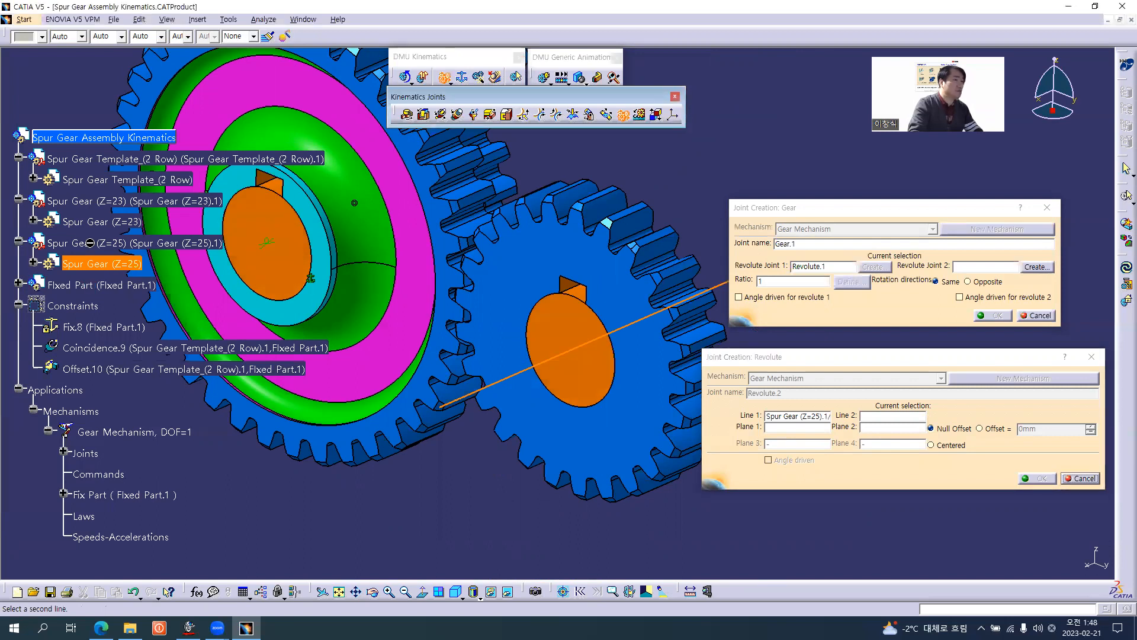
{"action": "key", "text": "h"}
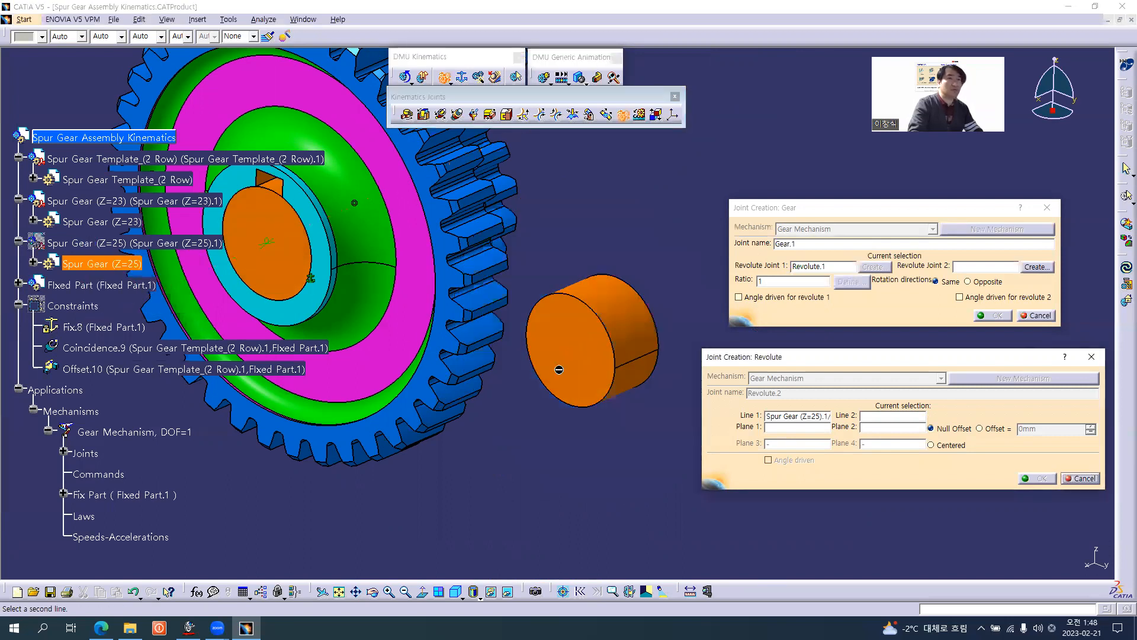
Pick the axis of the exposed shaft as Line 2 of the second revolute joint and show Spur Gear (Z=25) again.
{"action": "left_click", "coordinate": [634, 334]}
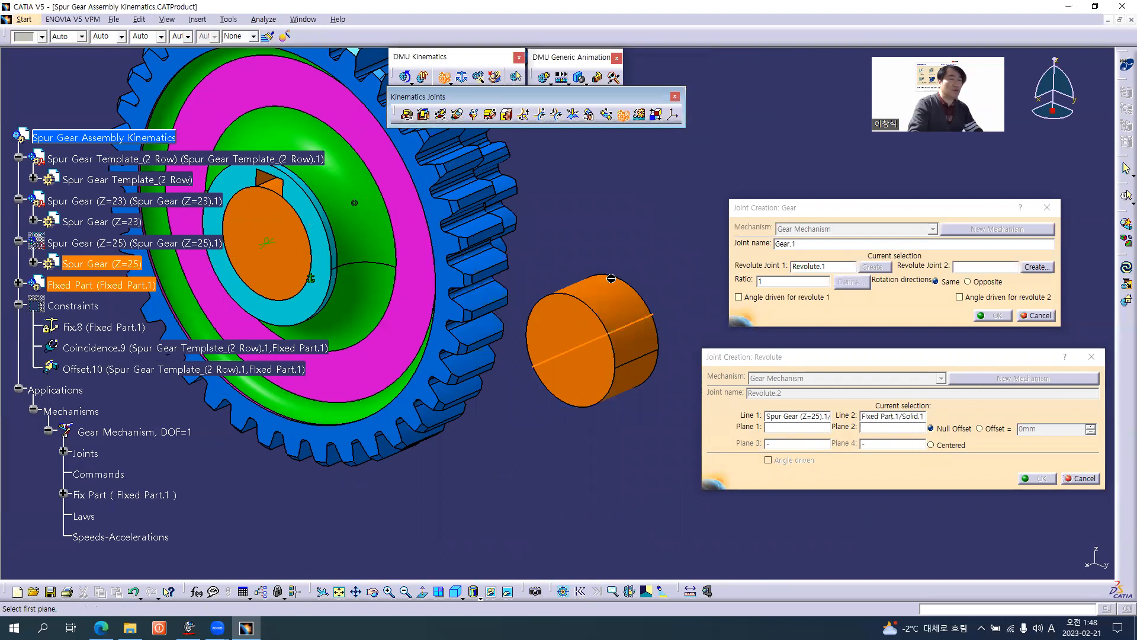
{"action": "right_click", "coordinate": [88, 243]}
{"action": "left_click", "coordinate": [118, 276]}
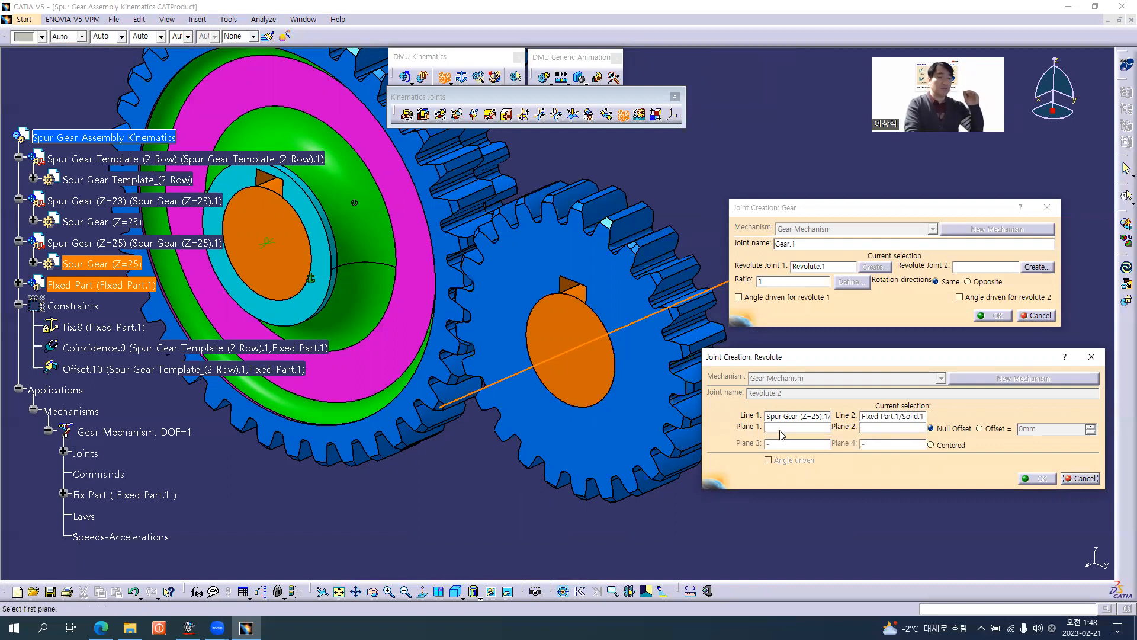
Create the second revolute joint with the Z=25 gear's front face as Plane 1, its shaft's end face as Plane 2, and the Offset option.
{"action": "left_click", "coordinate": [613, 299]}
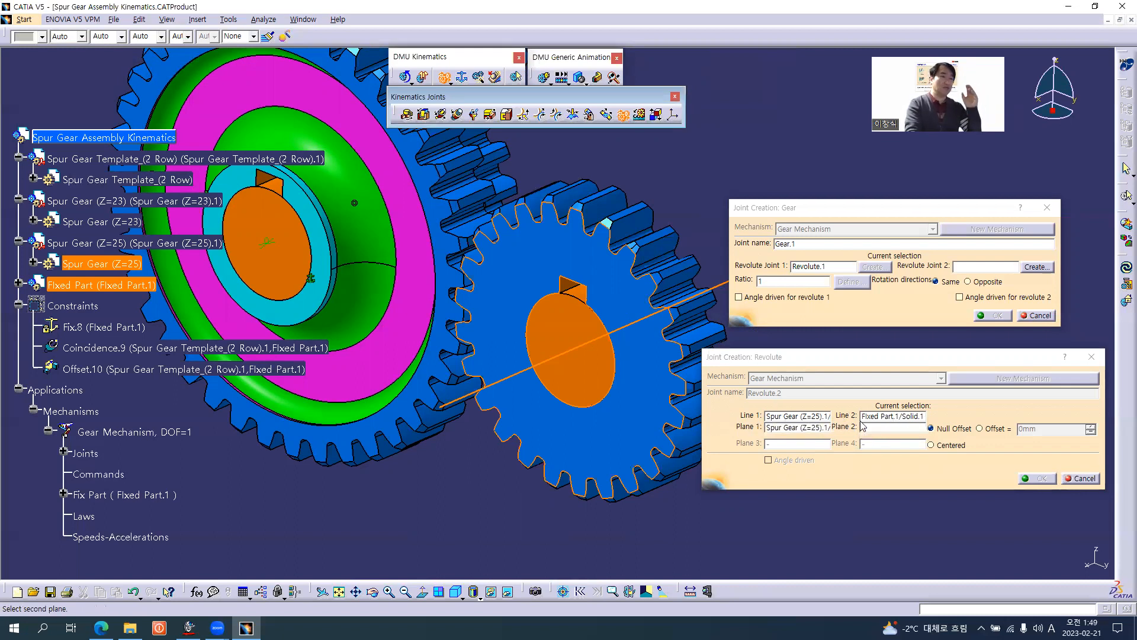
{"action": "left_click", "coordinate": [583, 375]}
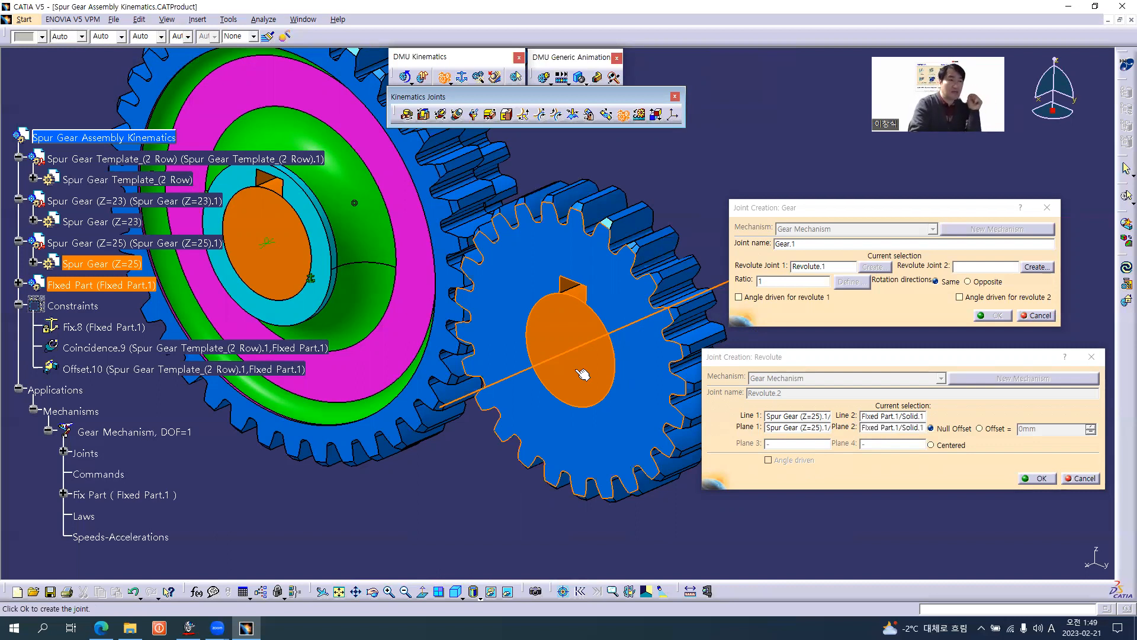
{"action": "left_click", "coordinate": [981, 429]}
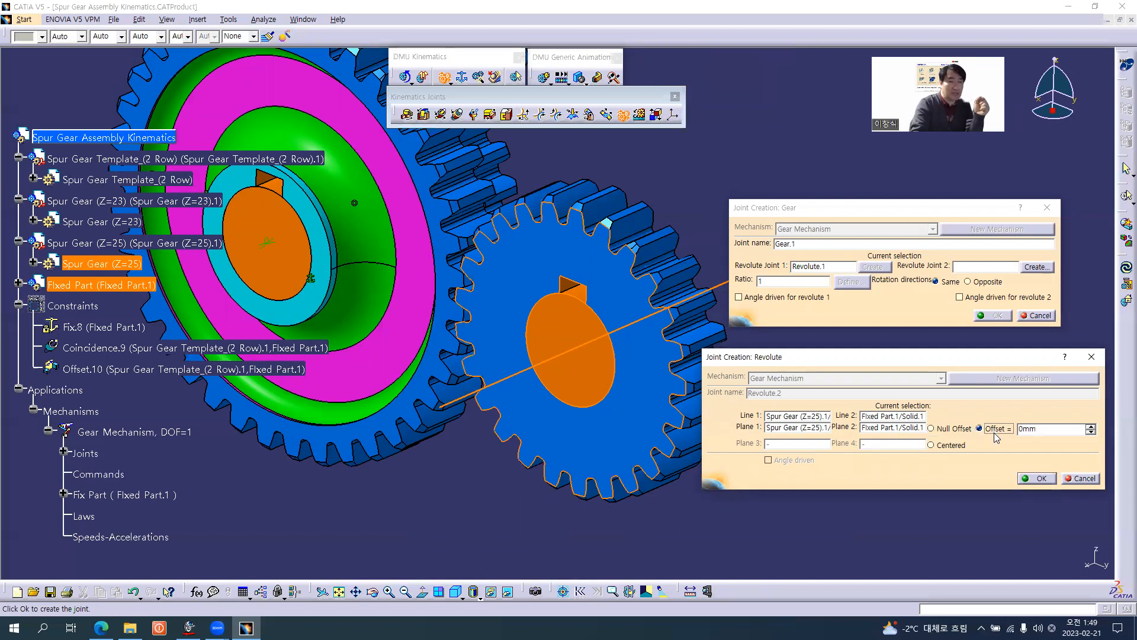
{"action": "left_click", "coordinate": [1040, 477]}
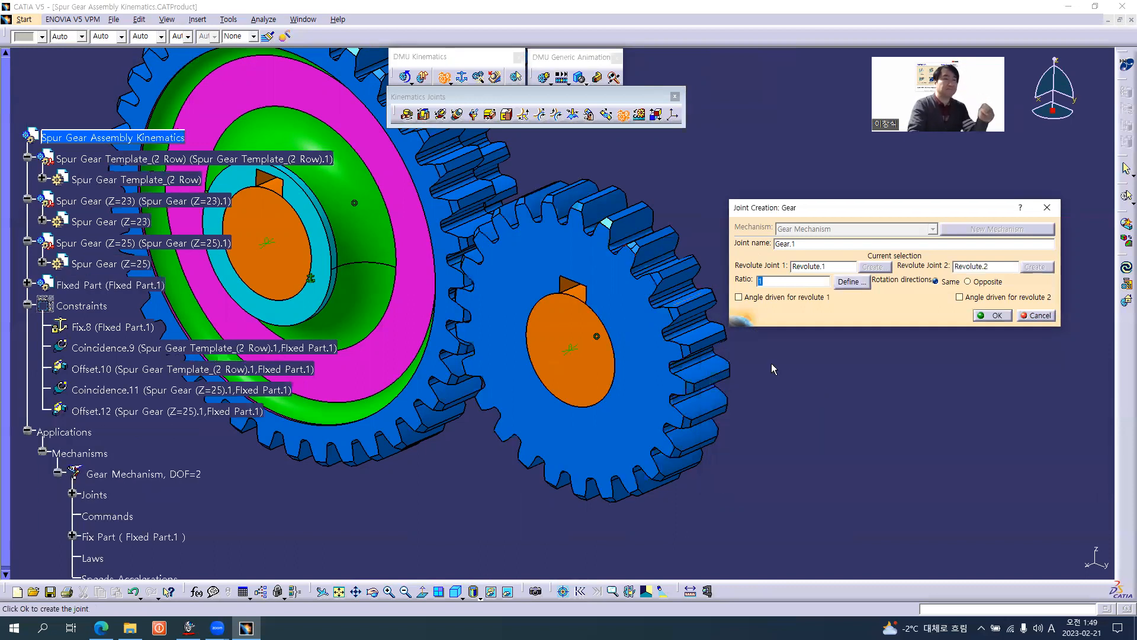
Open the Ratio value of the gear joint for editing.
{"action": "middle_click_drag", "start_coordinate": [598, 363], "coordinate": [580, 396]}
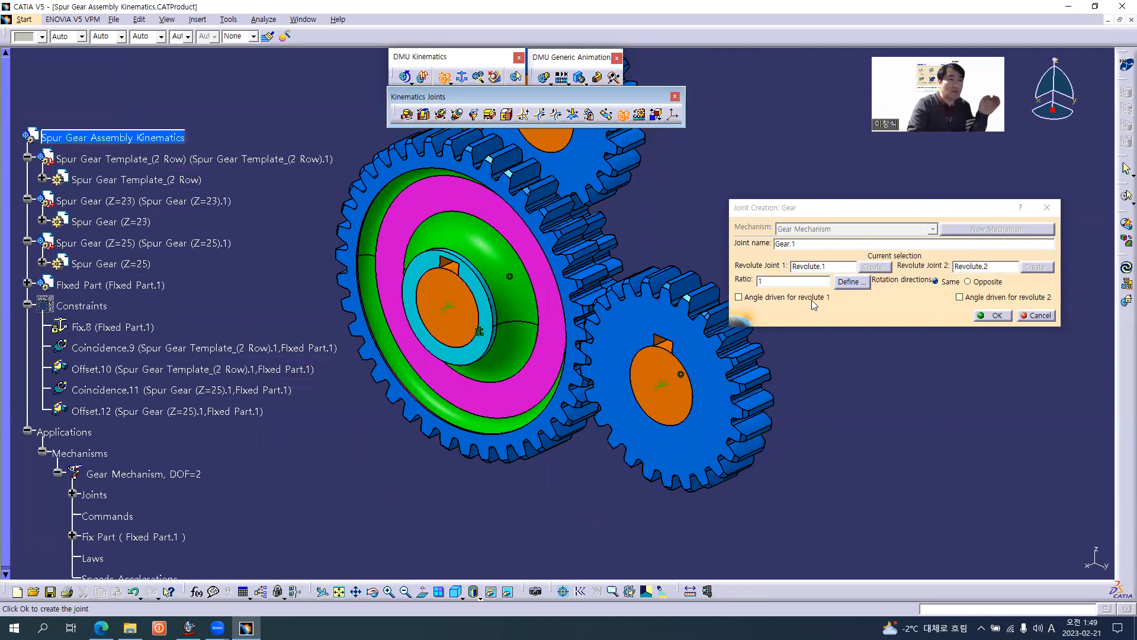
{"action": "double_click", "coordinate": [770, 281]}
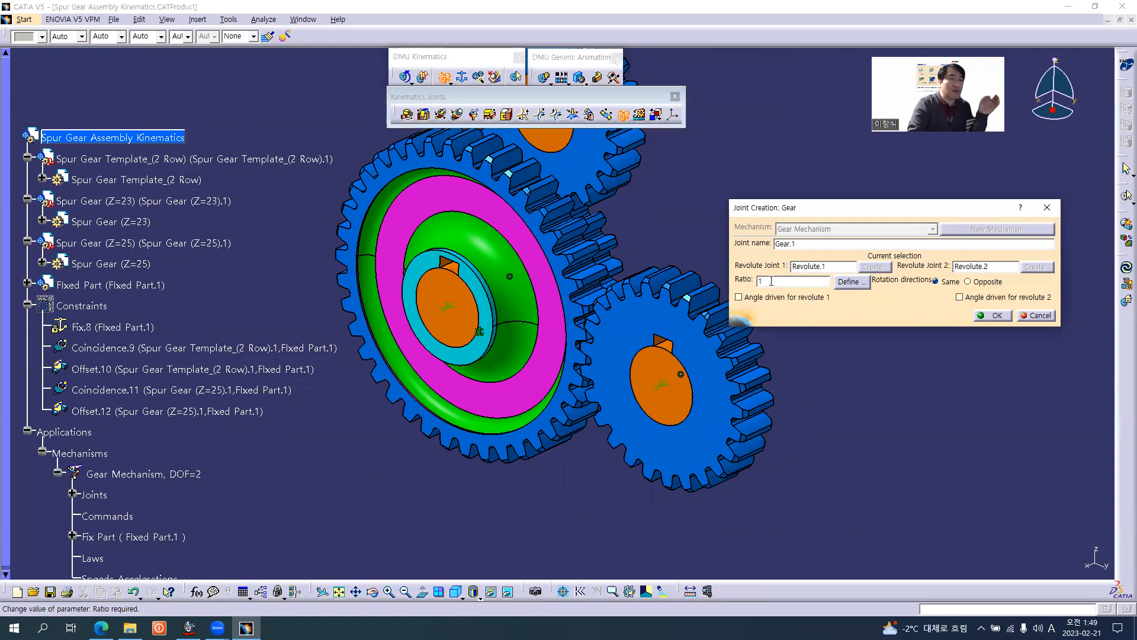
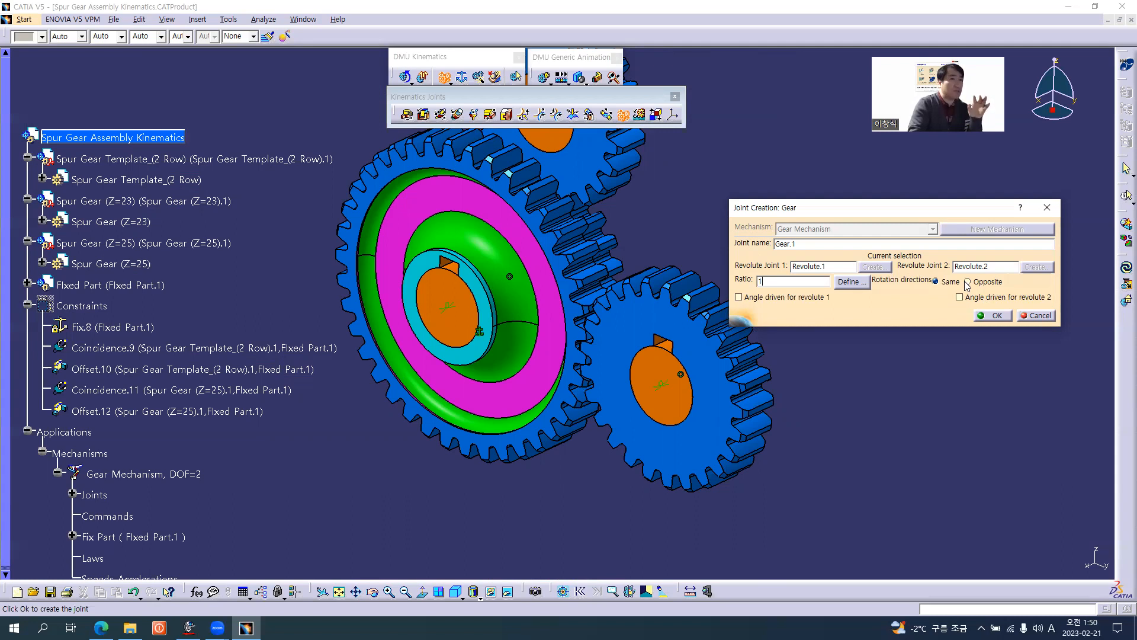
Start a formula for the gear joint's Ratio with the negative of the Z parameter from Spur Gear Body(Z=39), followed by a division sign.
{"action": "double_click", "coordinate": [762, 281]}
{"action": "left_click", "coordinate": [771, 282]}
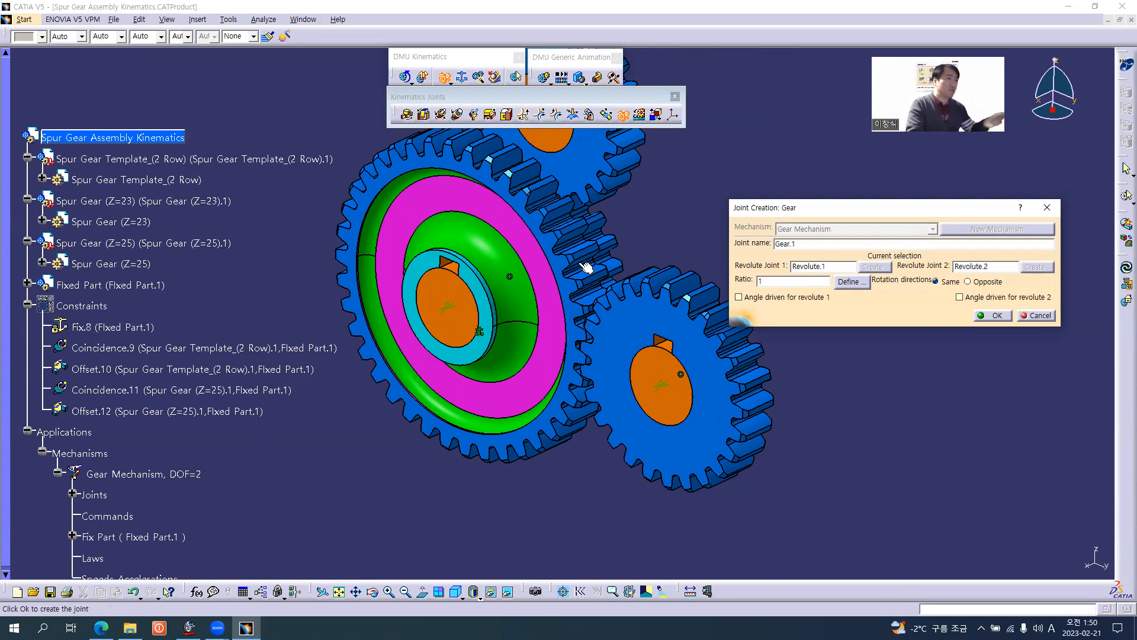
{"action": "right_click", "coordinate": [773, 280]}
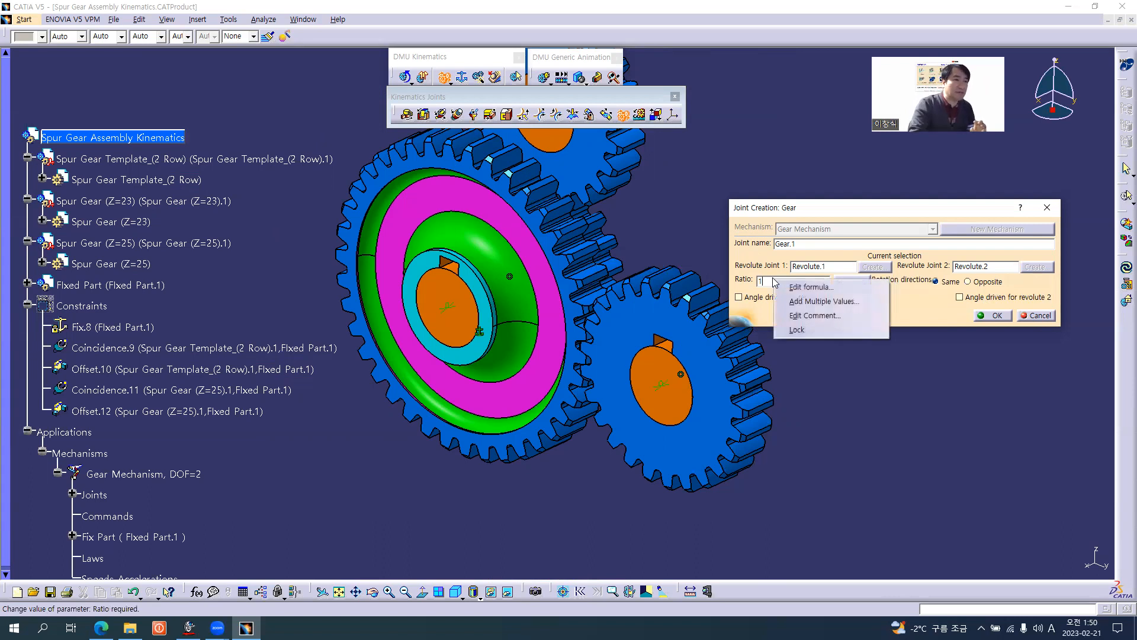
{"action": "left_click", "coordinate": [804, 289]}
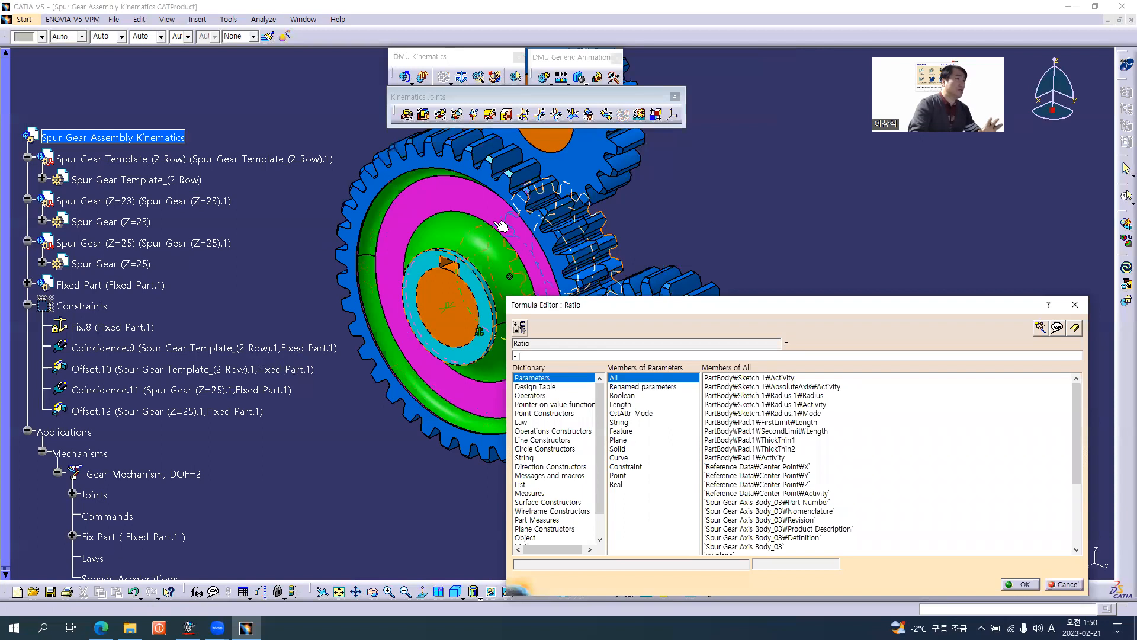
{"action": "left_click", "coordinate": [42, 178]}
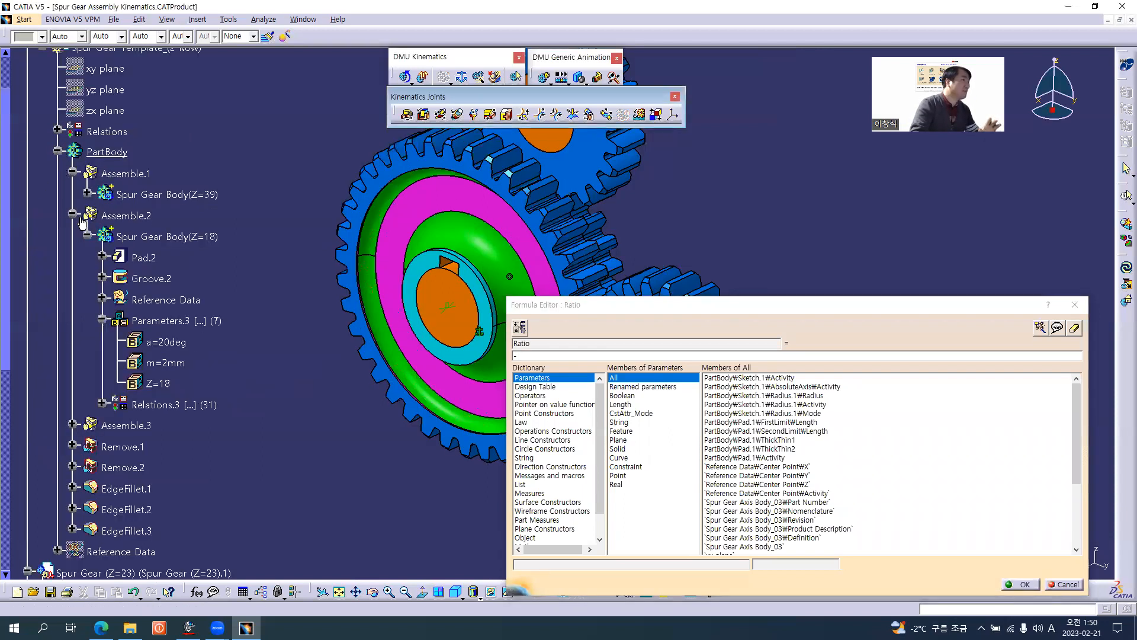
{"action": "left_click", "coordinate": [87, 235]}
{"action": "left_click", "coordinate": [87, 193]}
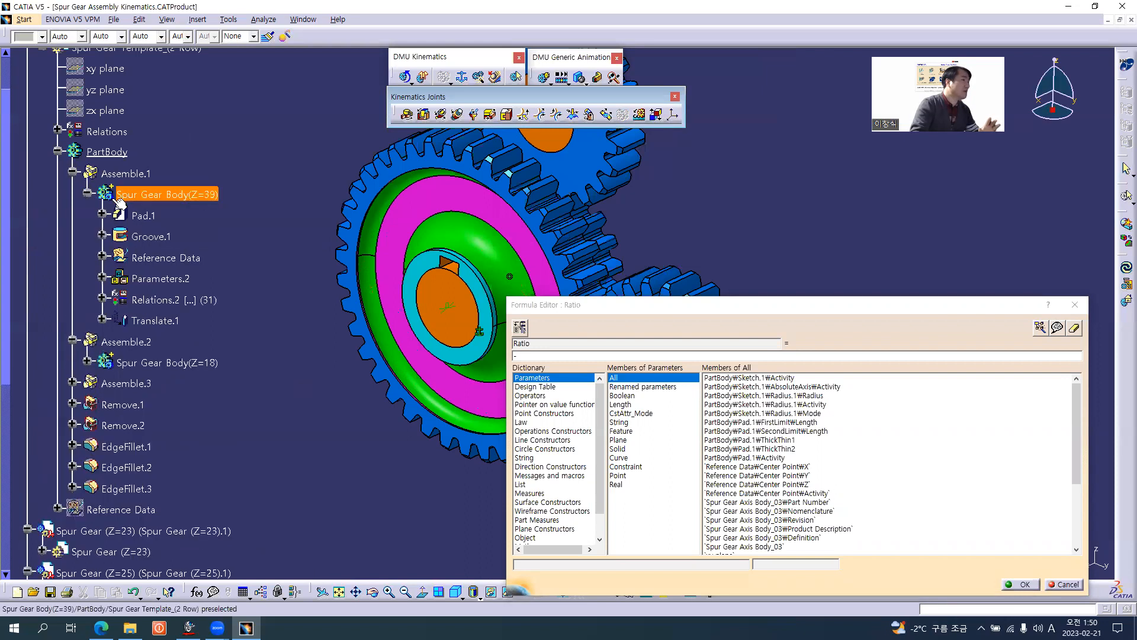
{"action": "left_click", "coordinate": [101, 278]}
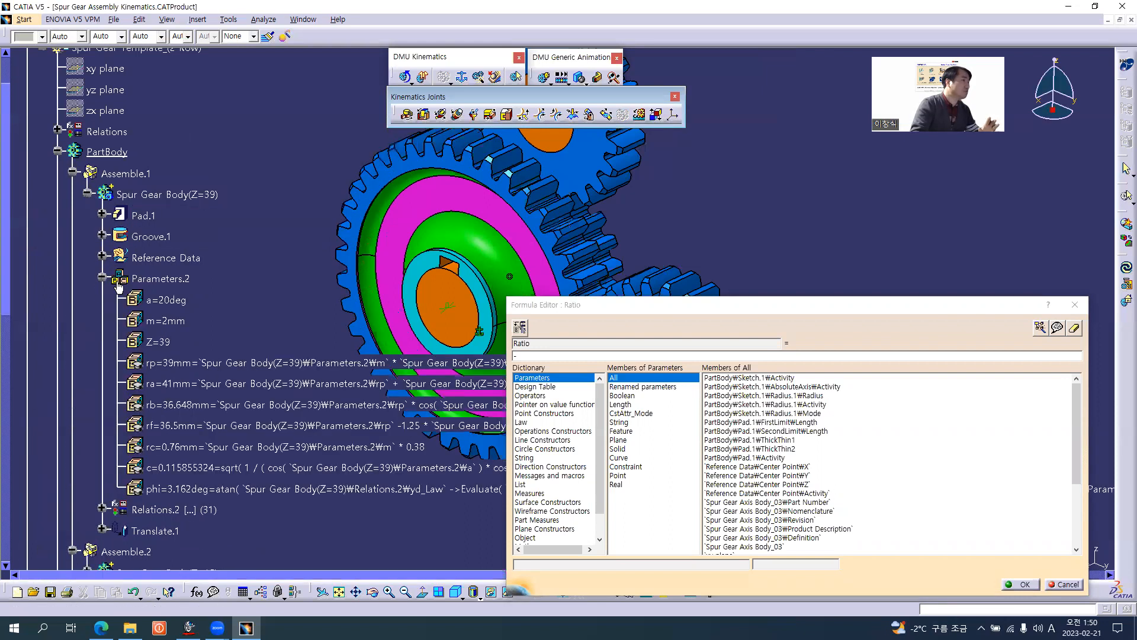
{"action": "left_click", "coordinate": [159, 342]}
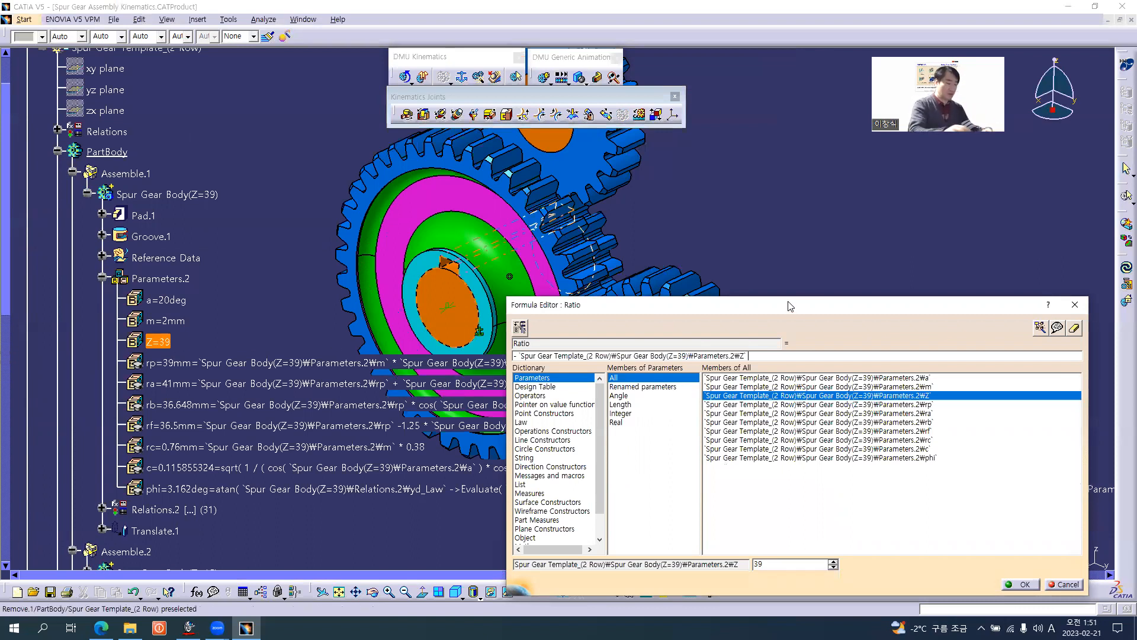
{"action": "type", "text": "/"}
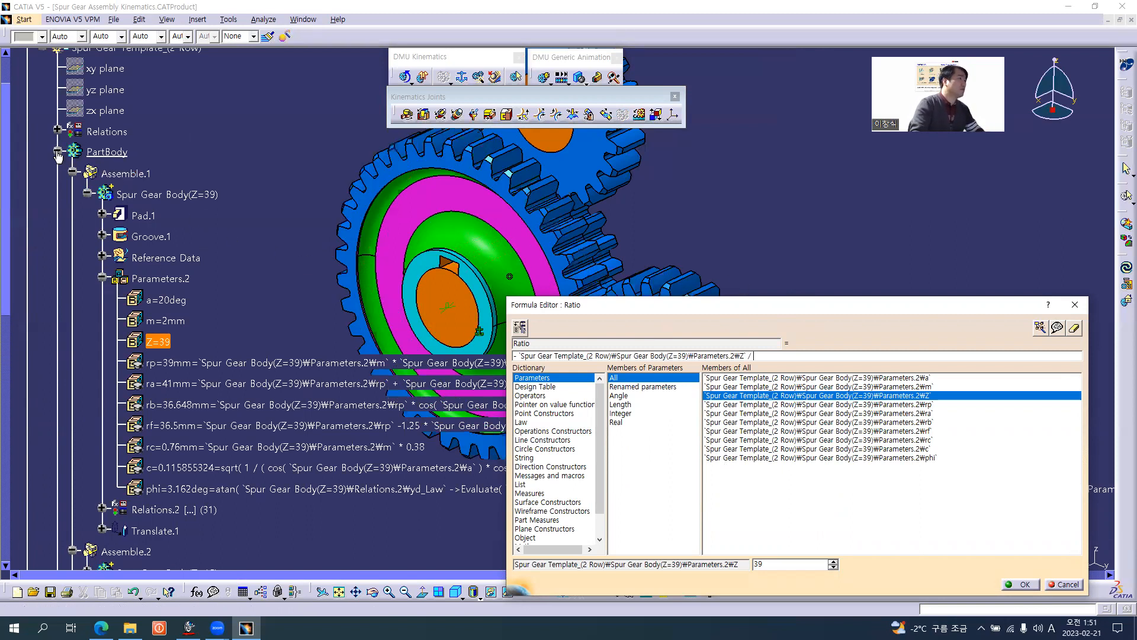
Complete the Ratio formula with the Z parameter of Spur Gear (Z=25) as the divisor and apply it.
{"action": "left_click", "coordinate": [59, 152]}
{"action": "left_click", "coordinate": [39, 153]}
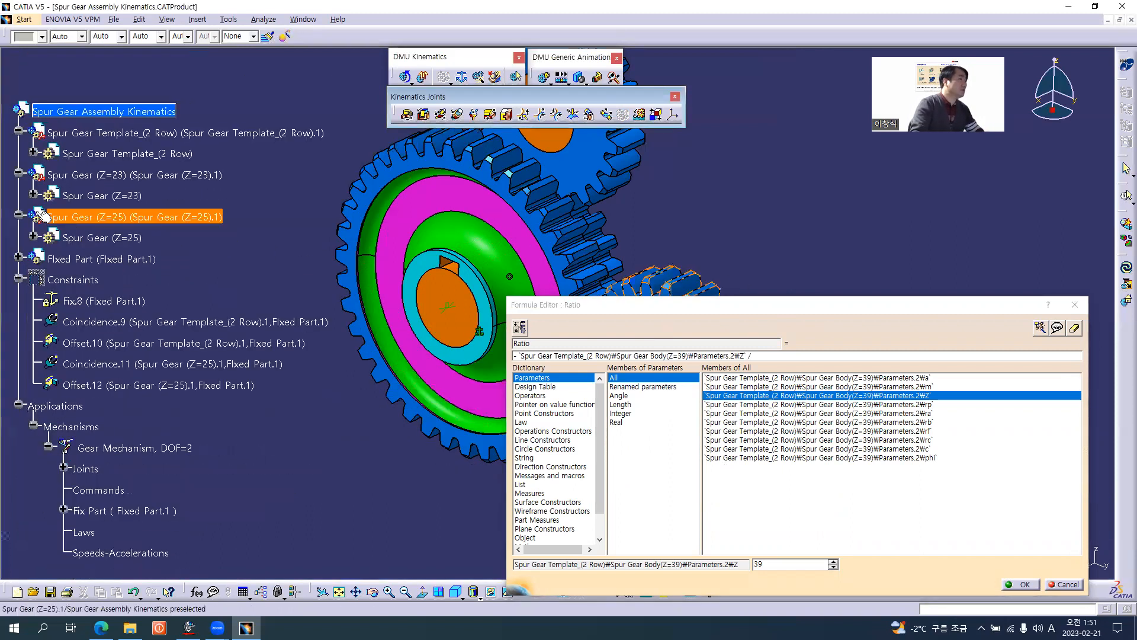
{"action": "left_click", "coordinate": [31, 237]}
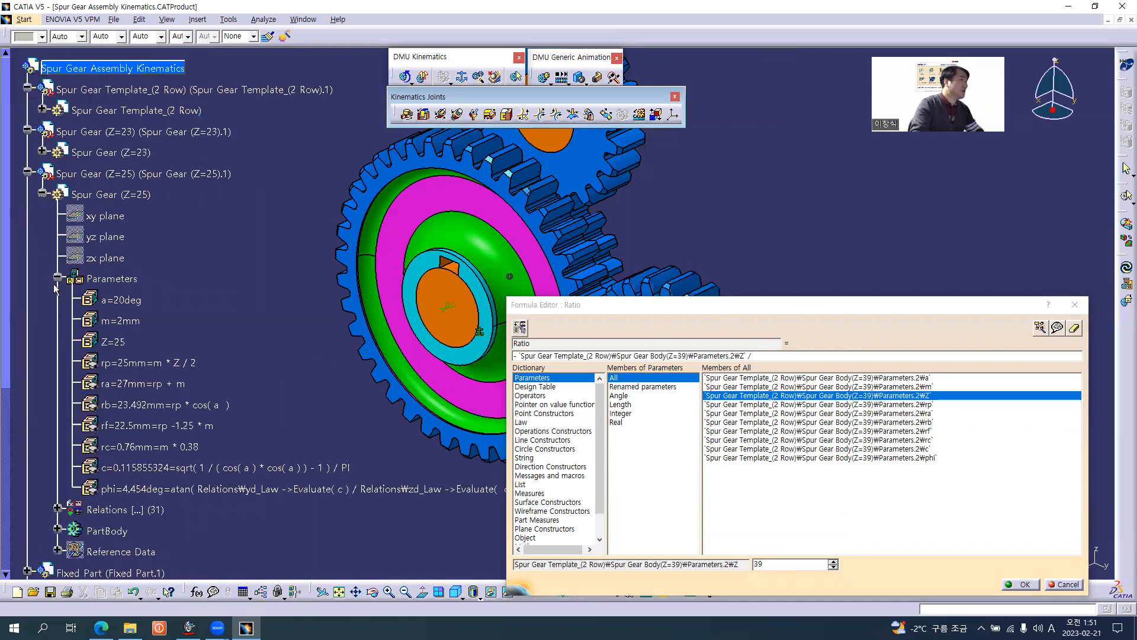
{"action": "left_click", "coordinate": [112, 342]}
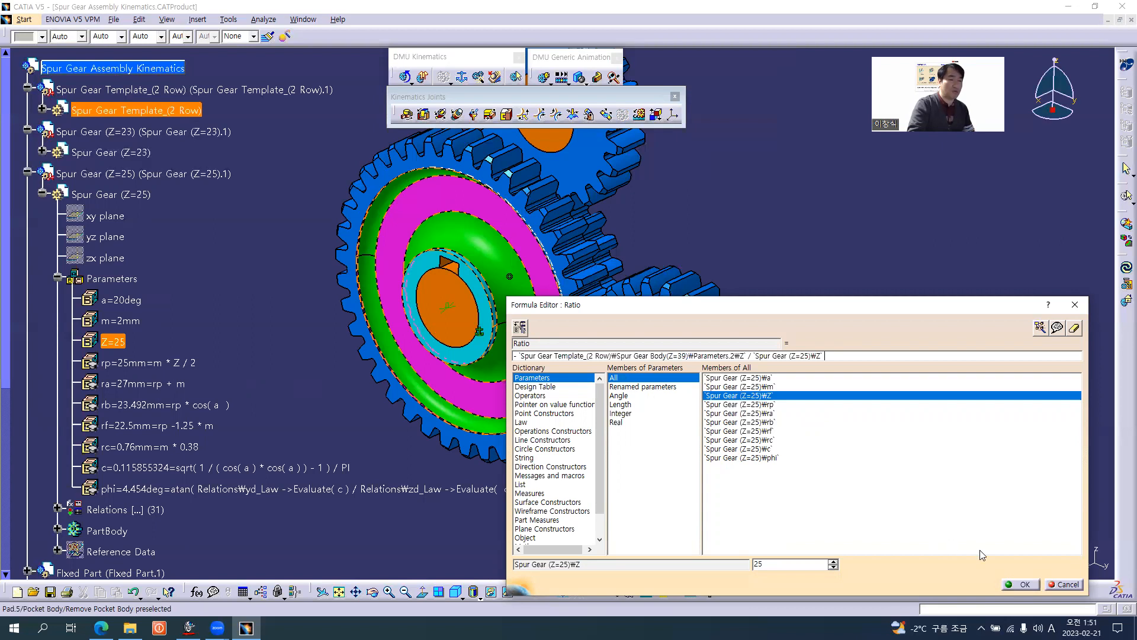
{"action": "left_click", "coordinate": [1025, 584]}
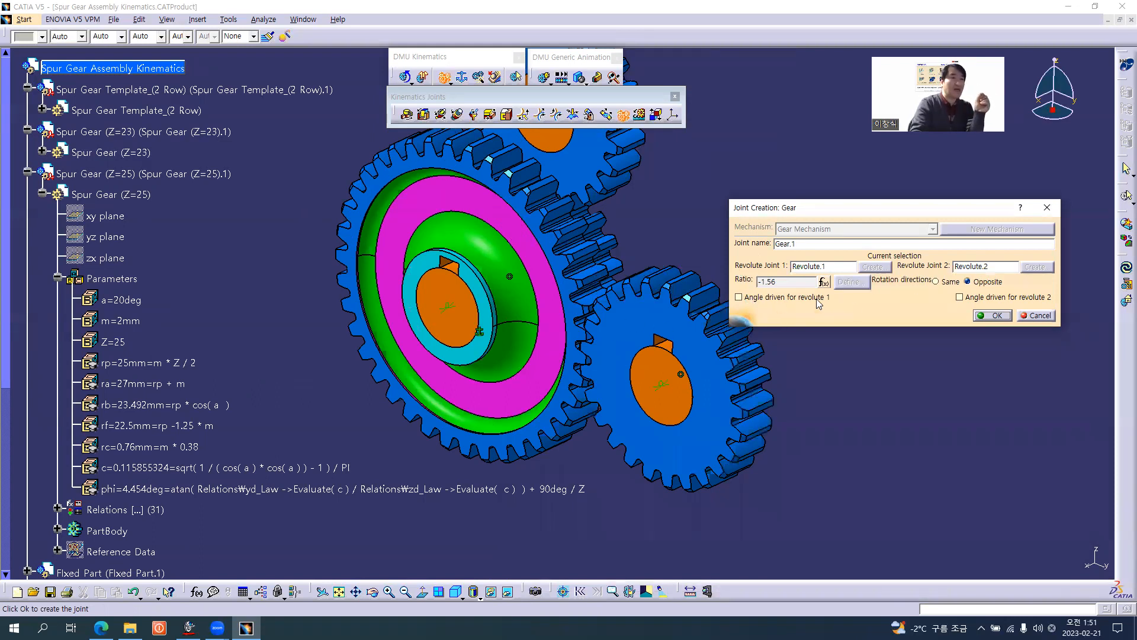
Make the angle driven for revolute 1, create the gear joint, and collapse the Spur Gear (Z=25) branch of the tree.
{"action": "left_click", "coordinate": [738, 297]}
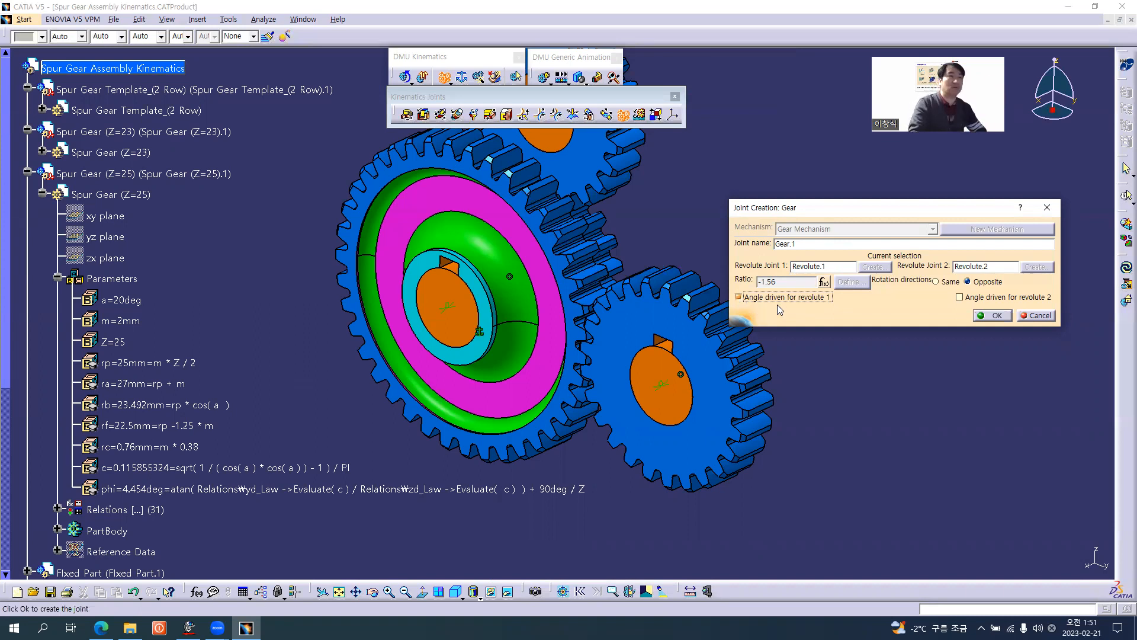
{"action": "left_click", "coordinate": [990, 317]}
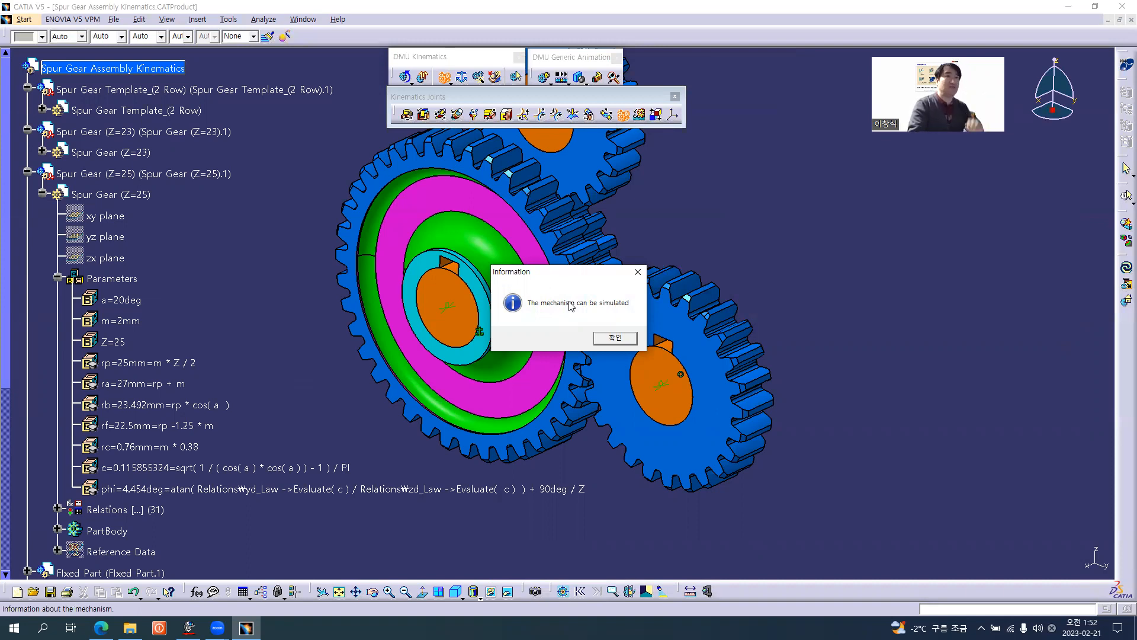
{"action": "left_click", "coordinate": [616, 338]}
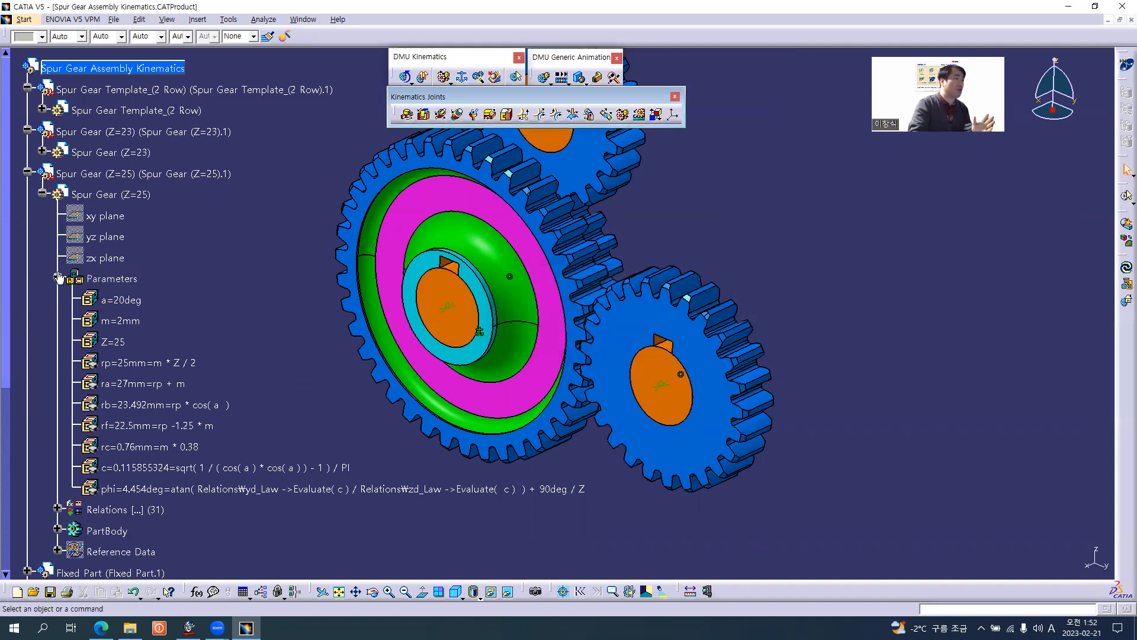
{"action": "left_click", "coordinate": [40, 193]}
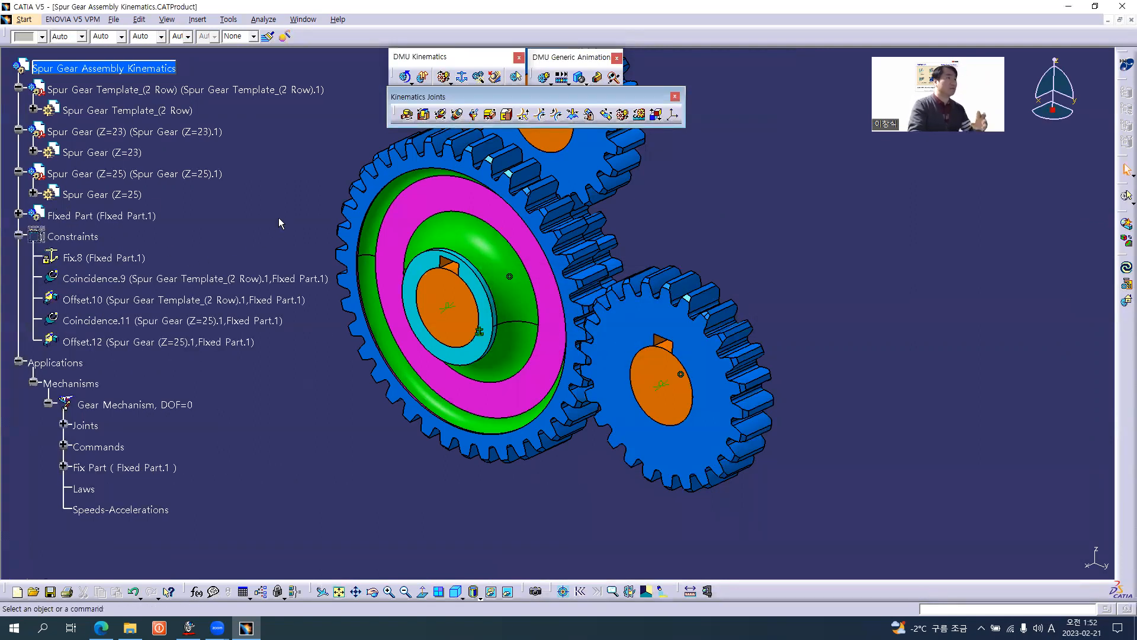
Begin a second gear joint and, with Fixed Part hidden, pick the Z=18 gear's bore axis as Line 1 of its first revolute joint.
{"action": "middle_click_drag", "start_coordinate": [588, 305], "coordinate": [521, 343]}
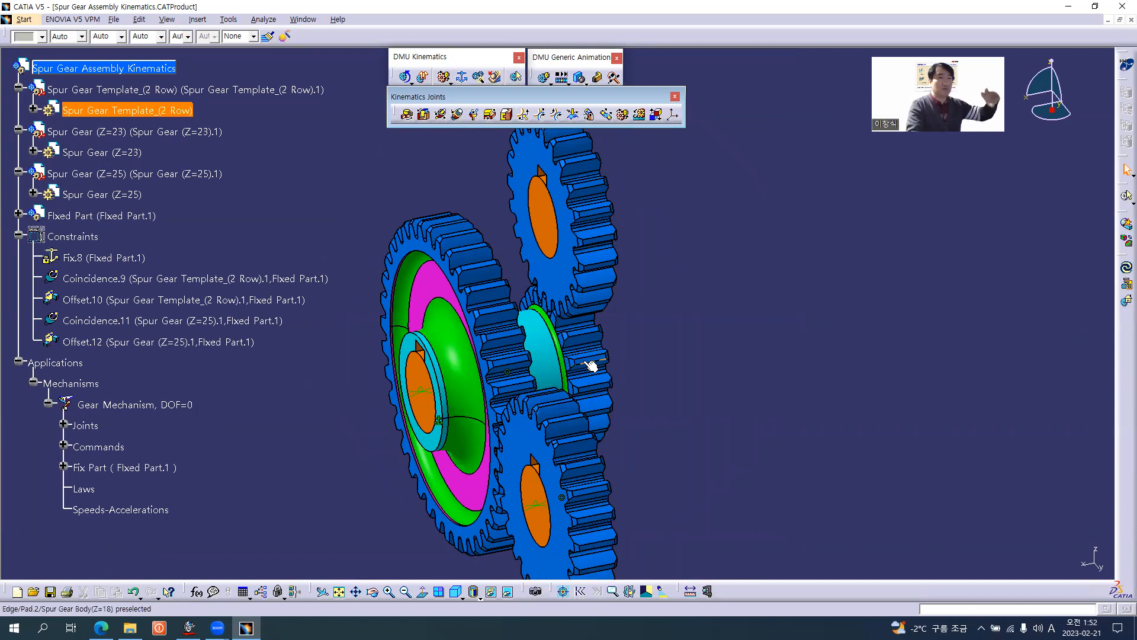
{"action": "middle_click_drag", "start_coordinate": [588, 362], "coordinate": [642, 394]}
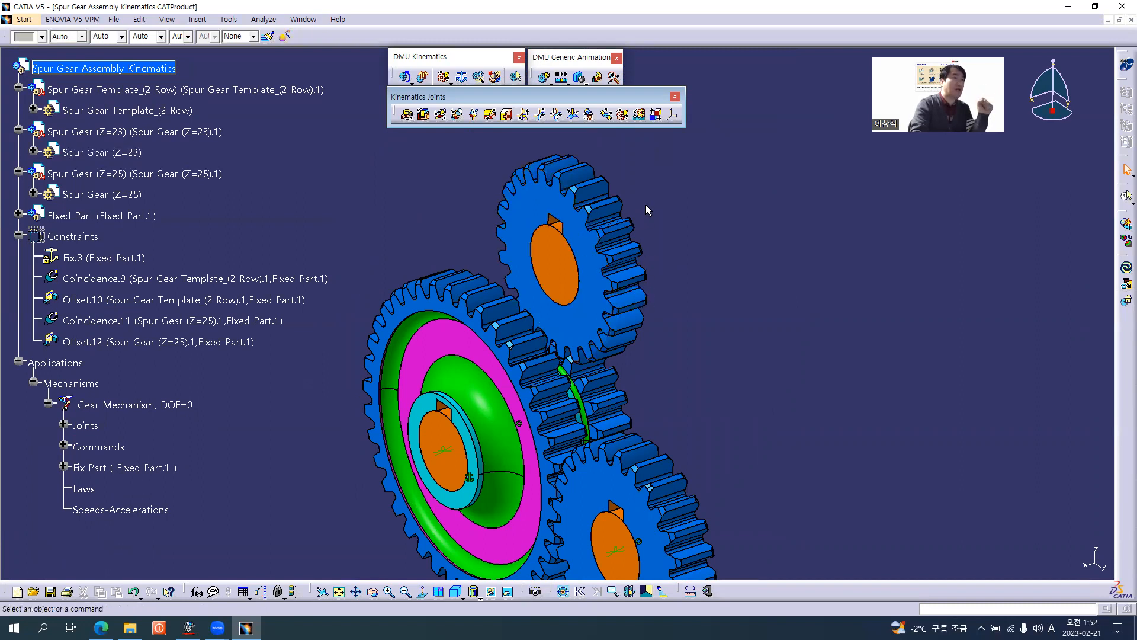
{"action": "left_click", "coordinate": [621, 114]}
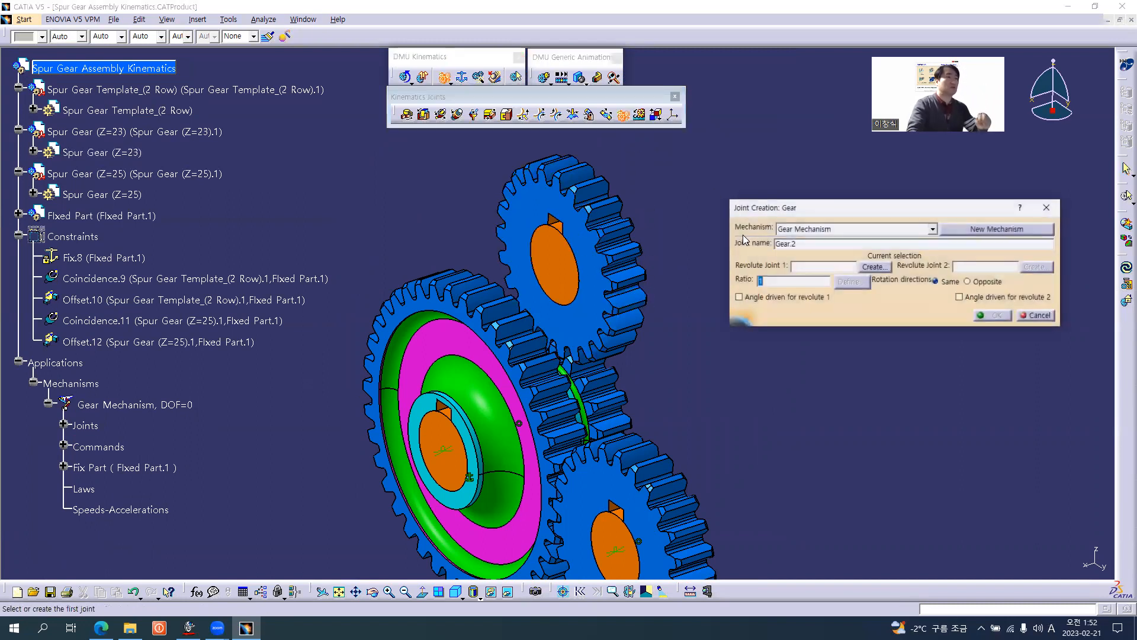
{"action": "left_click", "coordinate": [873, 266]}
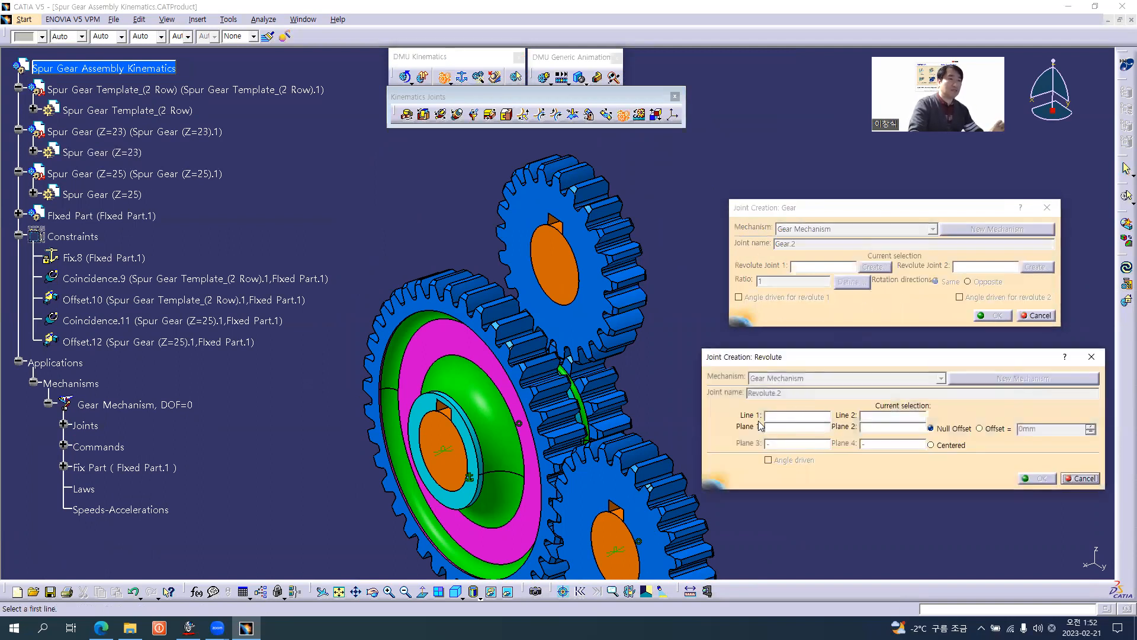
{"action": "middle_click_drag", "start_coordinate": [651, 404], "coordinate": [465, 372]}
{"action": "middle_click_drag", "start_coordinate": [454, 325], "coordinate": [450, 282]}
{"action": "right_click", "coordinate": [121, 215]}
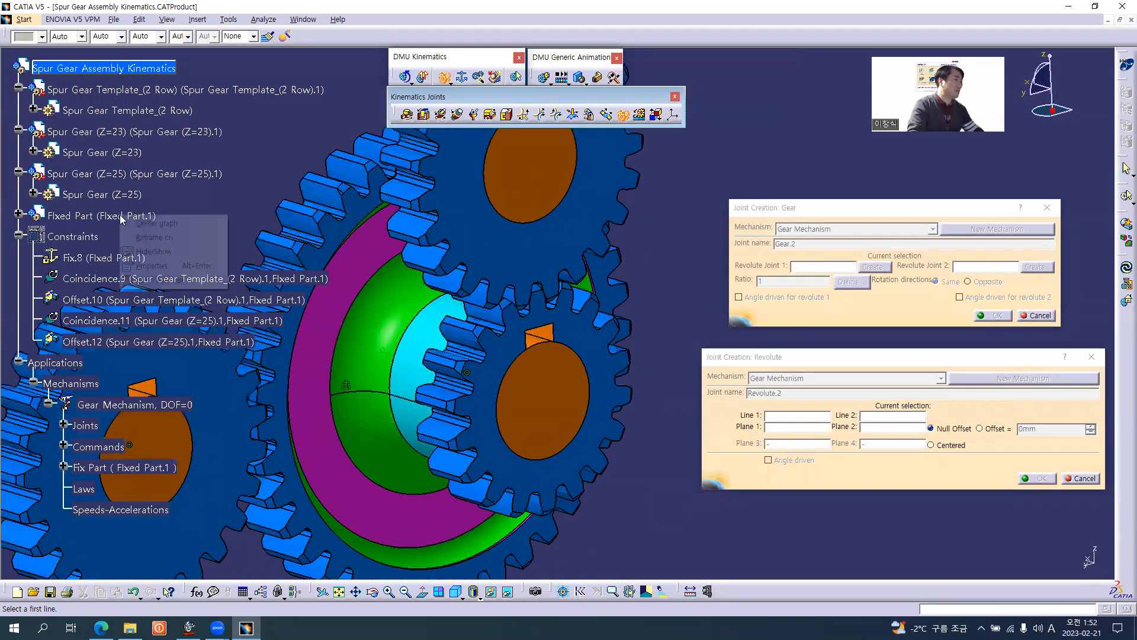
{"action": "left_click", "coordinate": [152, 247]}
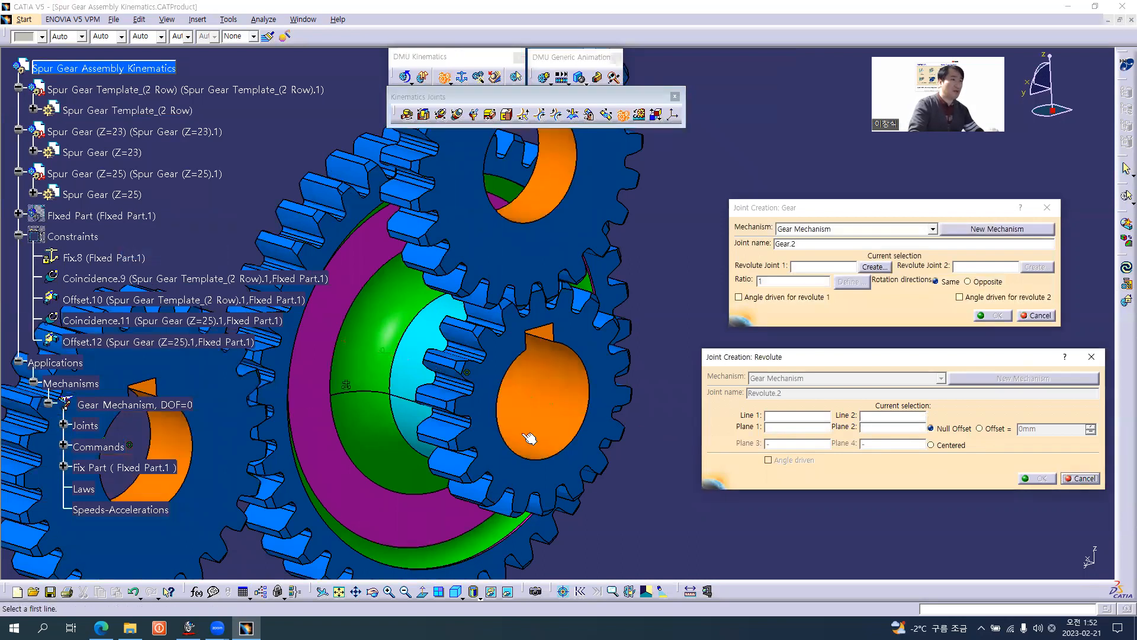
{"action": "left_click", "coordinate": [546, 430]}
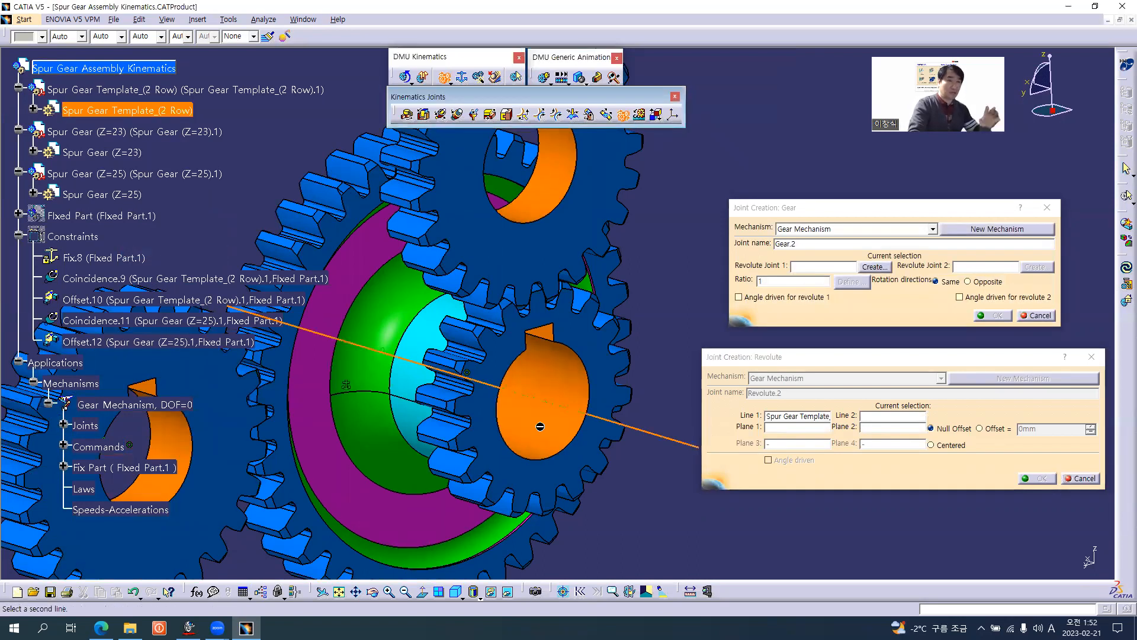
{"action": "right_click", "coordinate": [99, 216]}
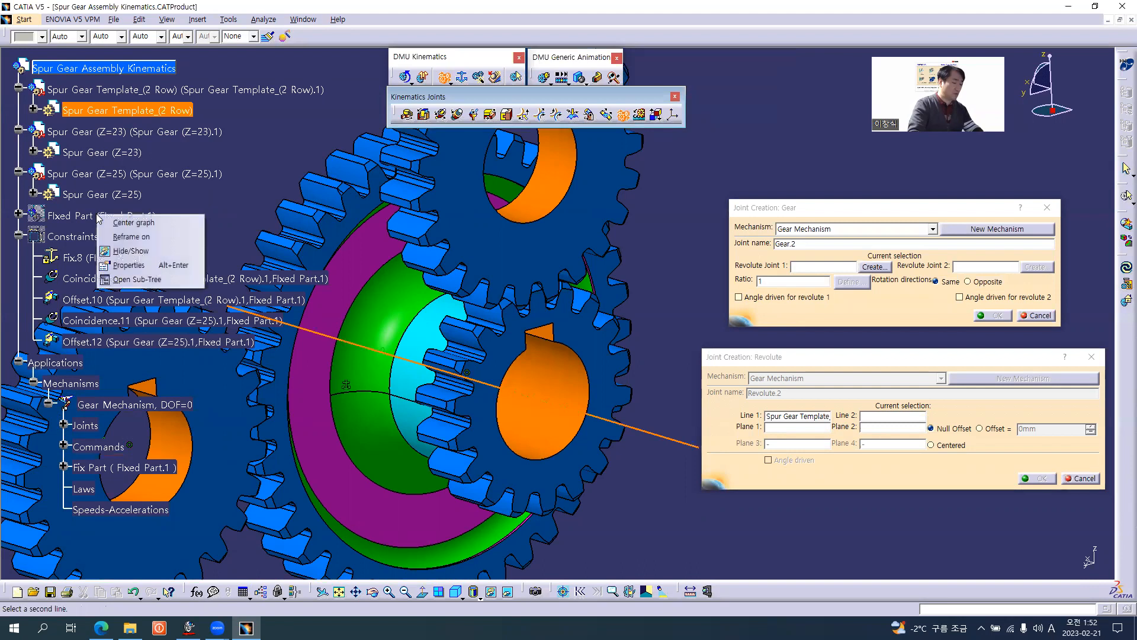
{"action": "key", "text": "h"}
{"action": "middle_click_drag", "start_coordinate": [433, 300], "coordinate": [471, 324]}
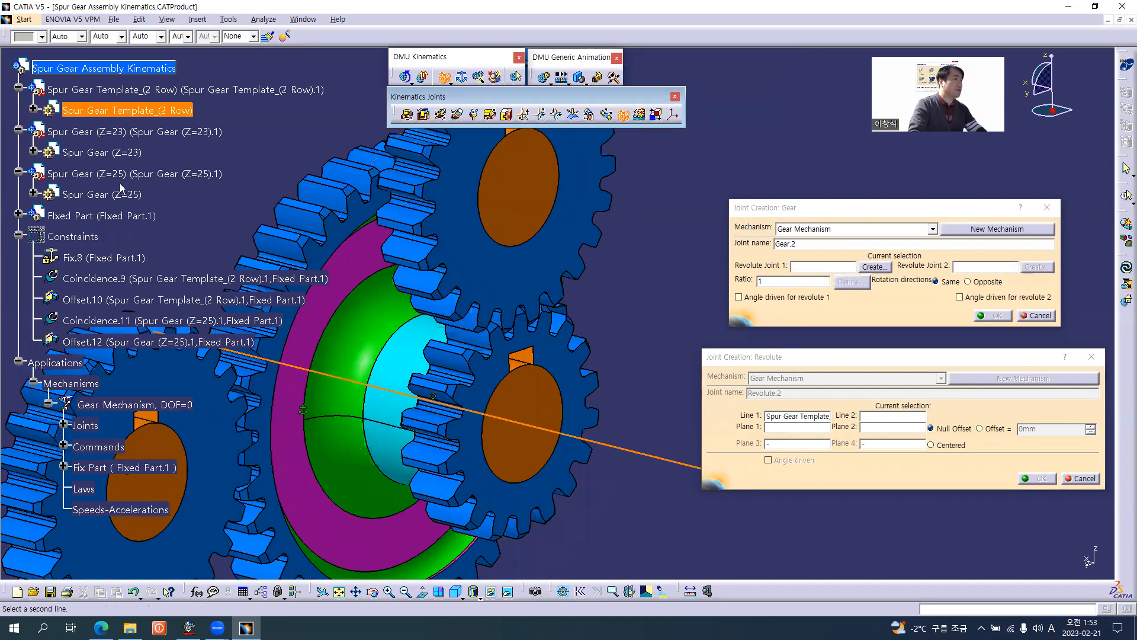
{"action": "right_click", "coordinate": [113, 214]}
{"action": "left_click", "coordinate": [149, 243]}
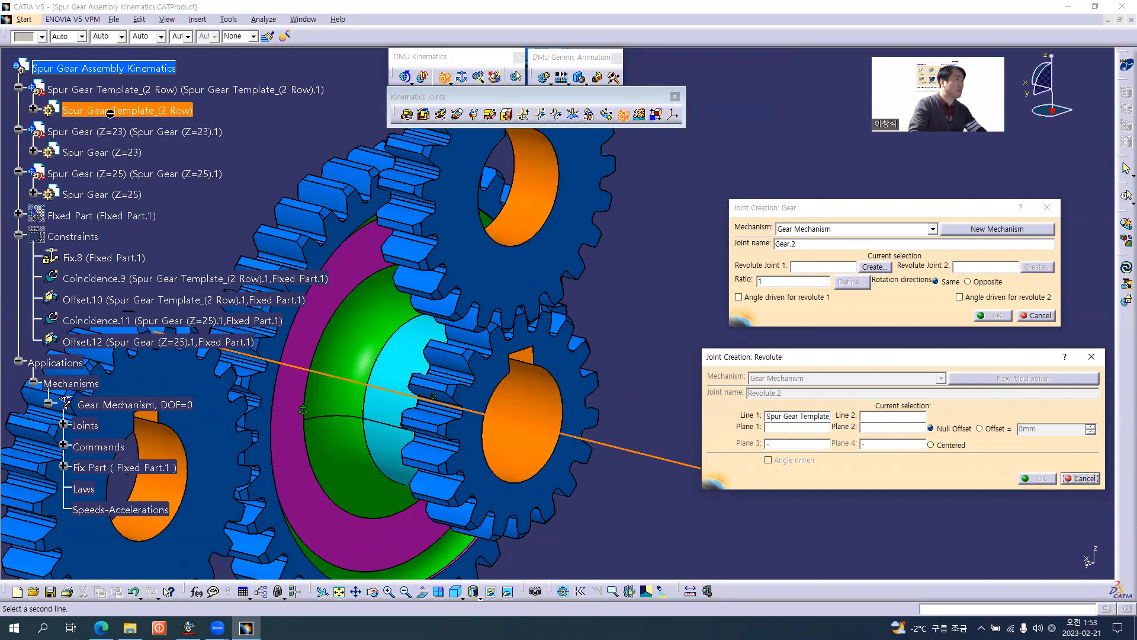
Hide the Spur Gear Template_(2 Row) component and show Fixed Part to expose the shaft inside the two-row gear.
{"action": "right_click", "coordinate": [125, 89]}
{"action": "left_click", "coordinate": [157, 118]}
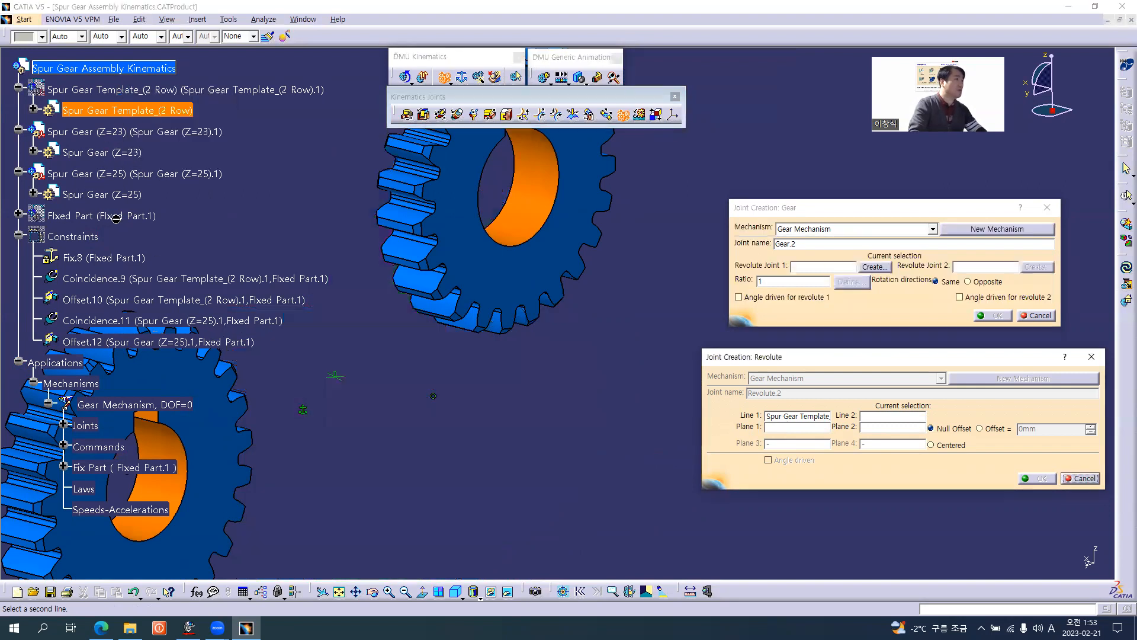
{"action": "right_click", "coordinate": [116, 219]}
{"action": "left_click", "coordinate": [151, 248]}
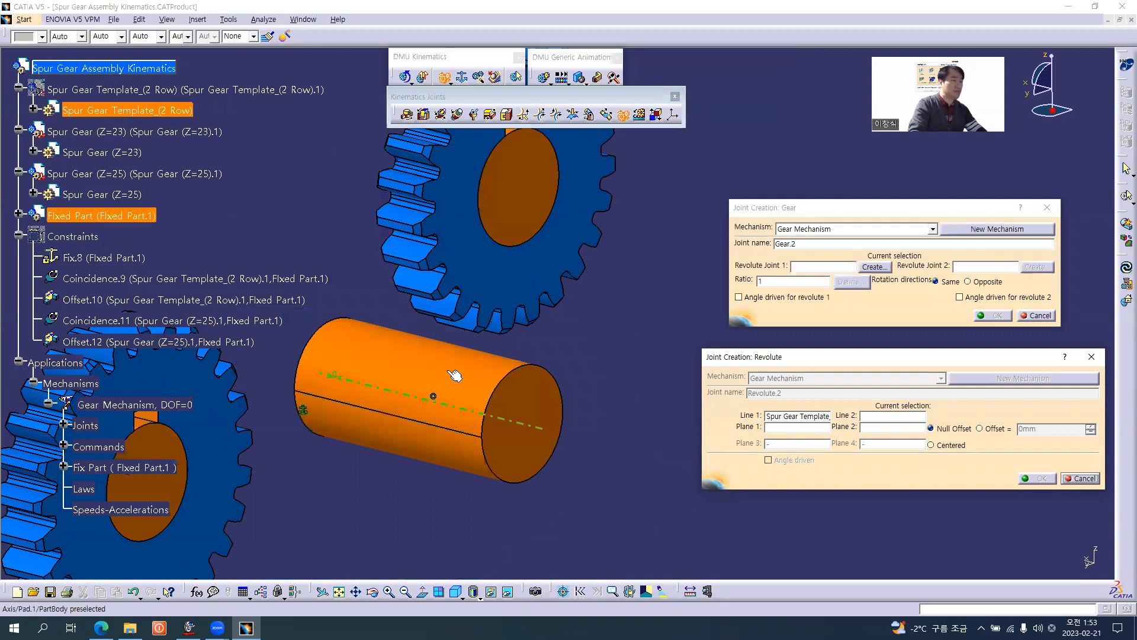
Pick the exposed shaft's axis as Line 2 of the revolute joint and show Spur Gear Template_(2 Row) again.
{"action": "left_click", "coordinate": [471, 374]}
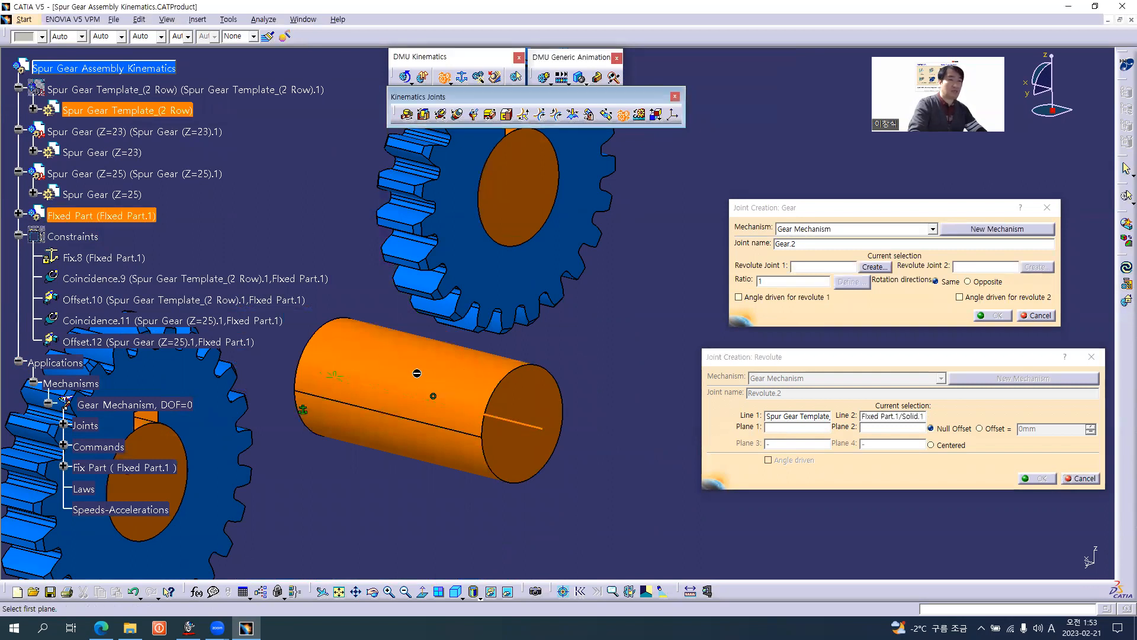
{"action": "right_click", "coordinate": [129, 89]}
{"action": "left_click", "coordinate": [160, 118]}
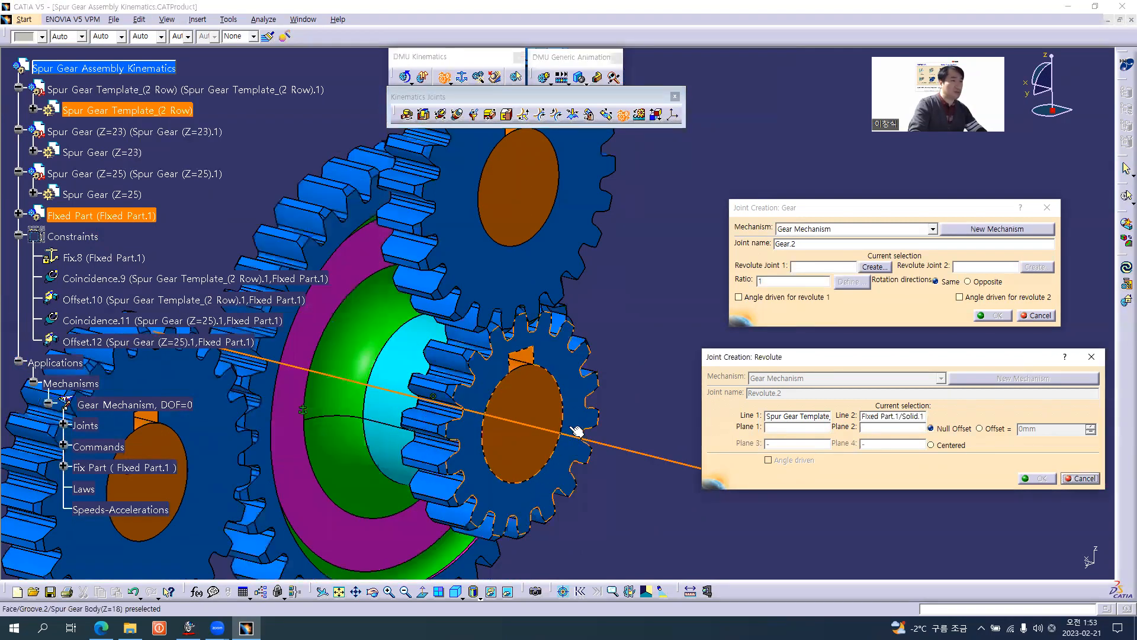
Create the revolute joint with the Z=18 gear's end face as Plane 1, its shaft's end face as Plane 2, and the Offset option.
{"action": "left_click", "coordinate": [577, 395]}
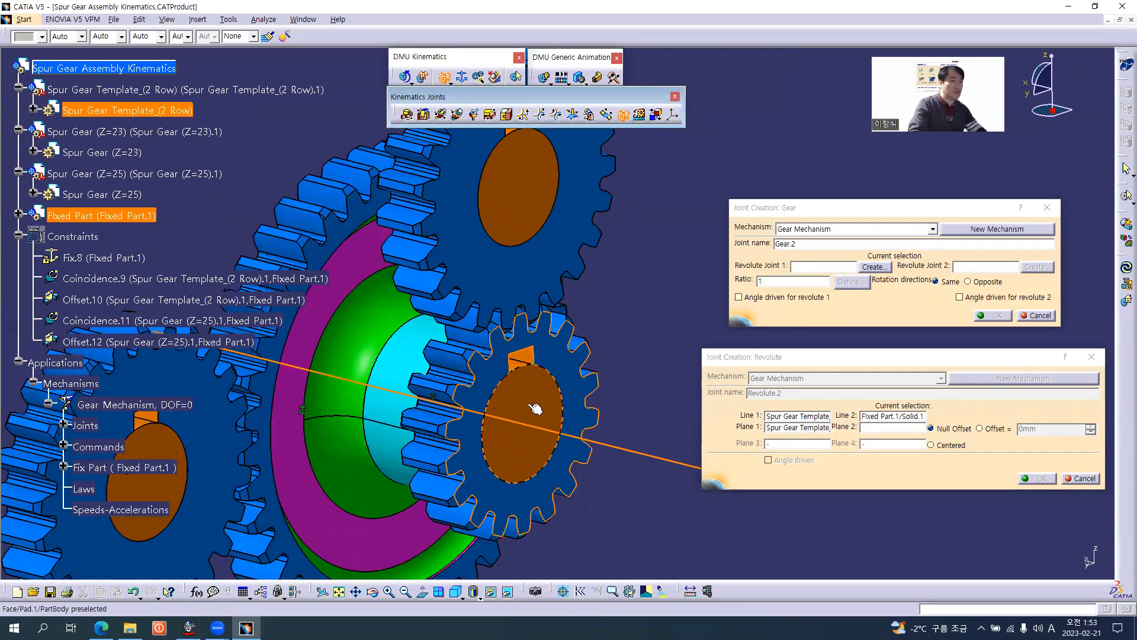
{"action": "left_click", "coordinate": [533, 408]}
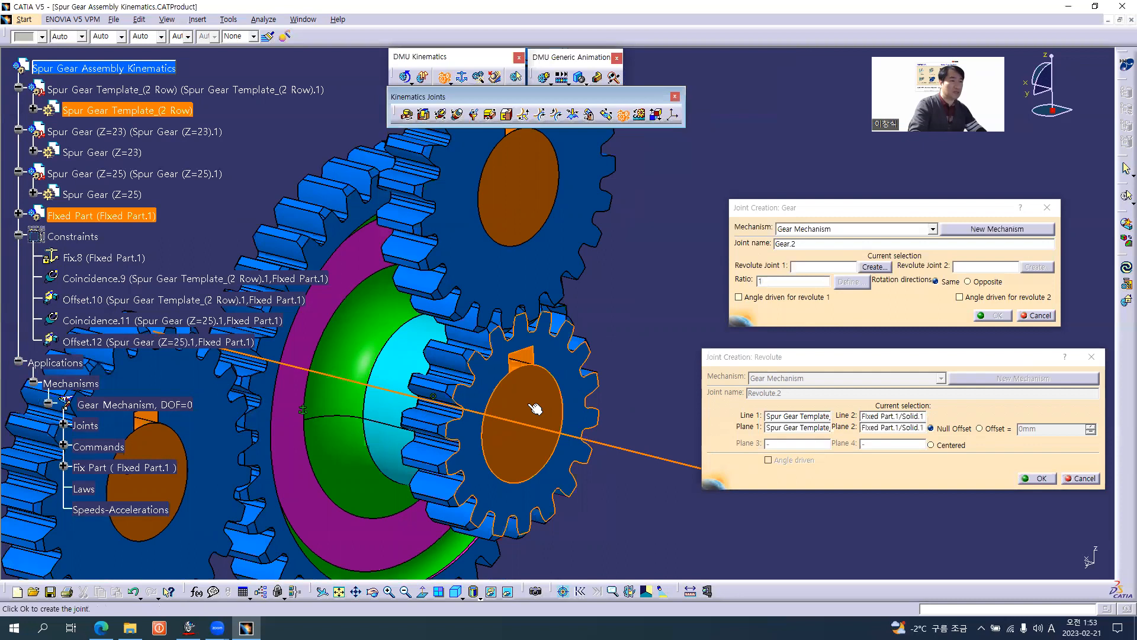
{"action": "left_click", "coordinate": [993, 429]}
{"action": "left_click", "coordinate": [1036, 478]}
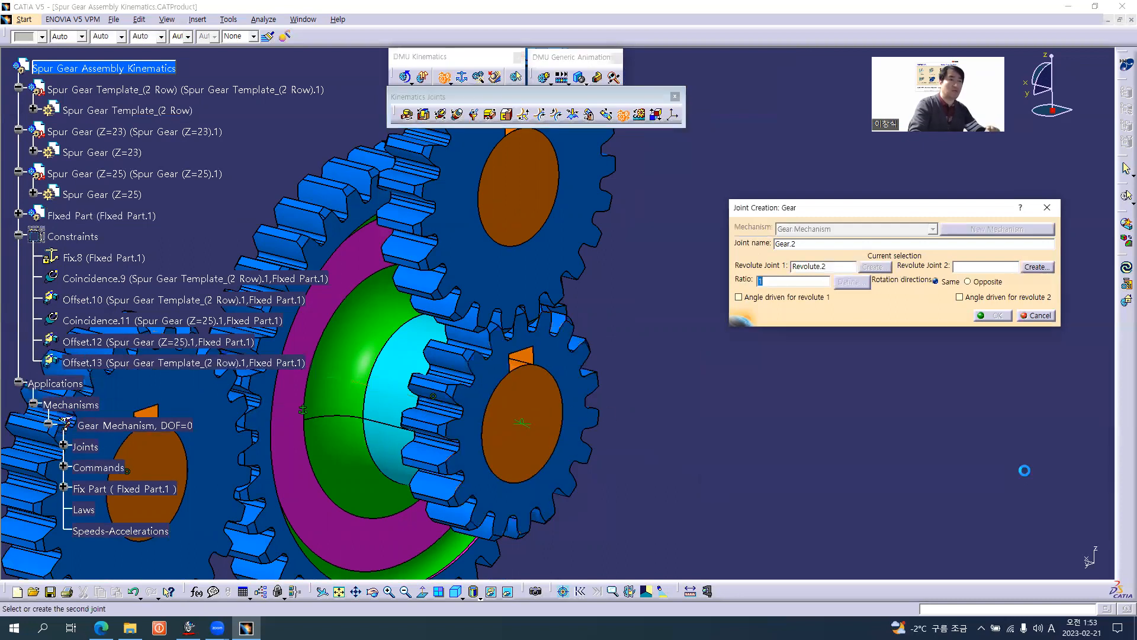
Start the gear joint's second revolute joint and, with Fixed Part hidden, pick the Z=23 gear's bore axis as Line 1.
{"action": "left_click", "coordinate": [1037, 266]}
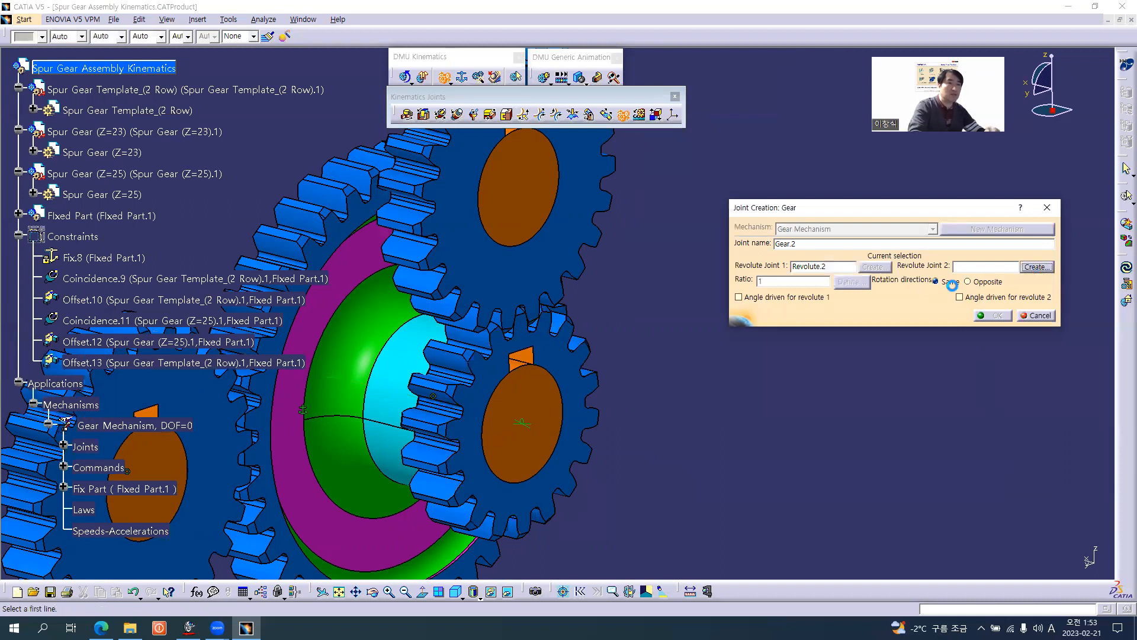
{"action": "middle_click_drag", "start_coordinate": [614, 245], "coordinate": [590, 330]}
{"action": "middle_click_drag", "start_coordinate": [484, 269], "coordinate": [500, 330]}
{"action": "right_click", "coordinate": [101, 215]}
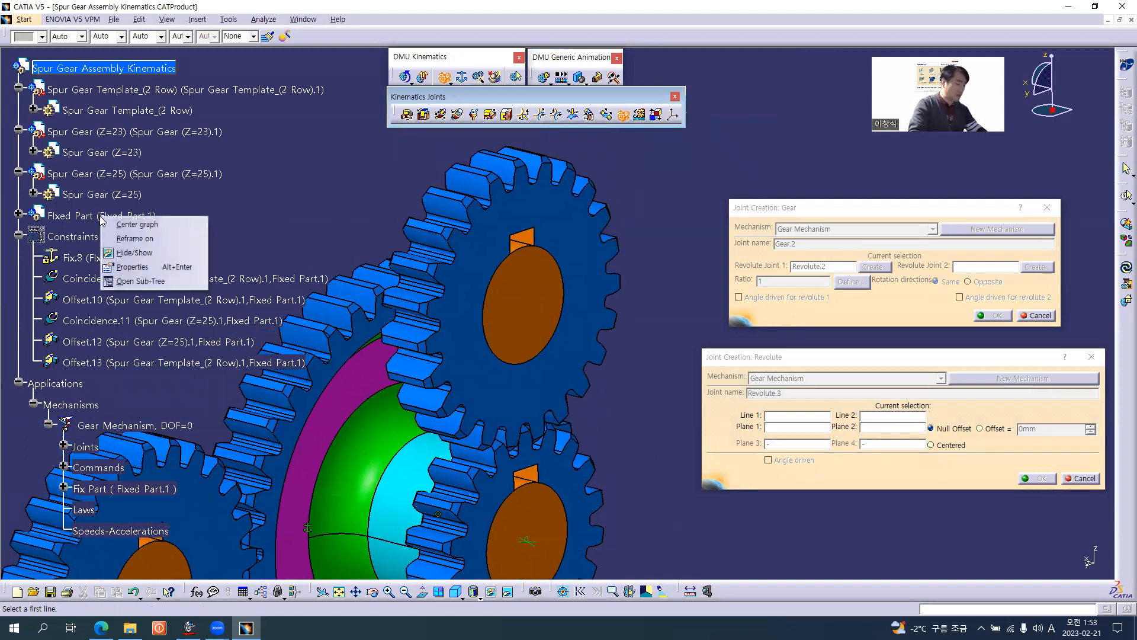
{"action": "left_click", "coordinate": [135, 252]}
{"action": "left_click", "coordinate": [533, 308]}
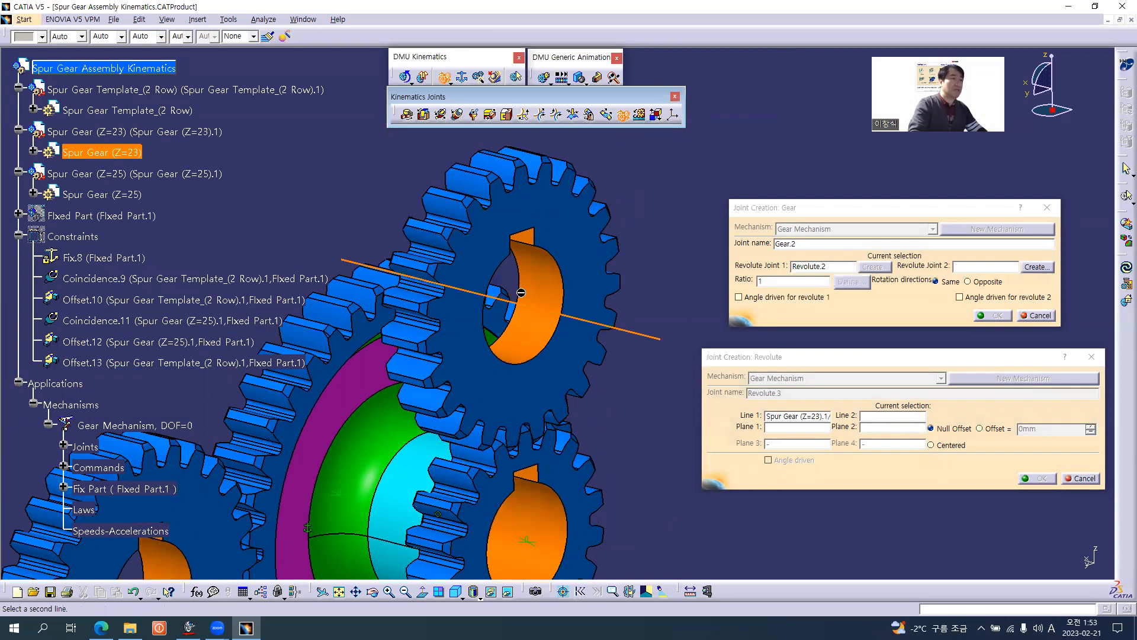
Show Fixed Part and hide the Spur Gear (Z=23) component to expose the shaft inside it.
{"action": "right_click", "coordinate": [124, 212]}
{"action": "left_click", "coordinate": [136, 249]}
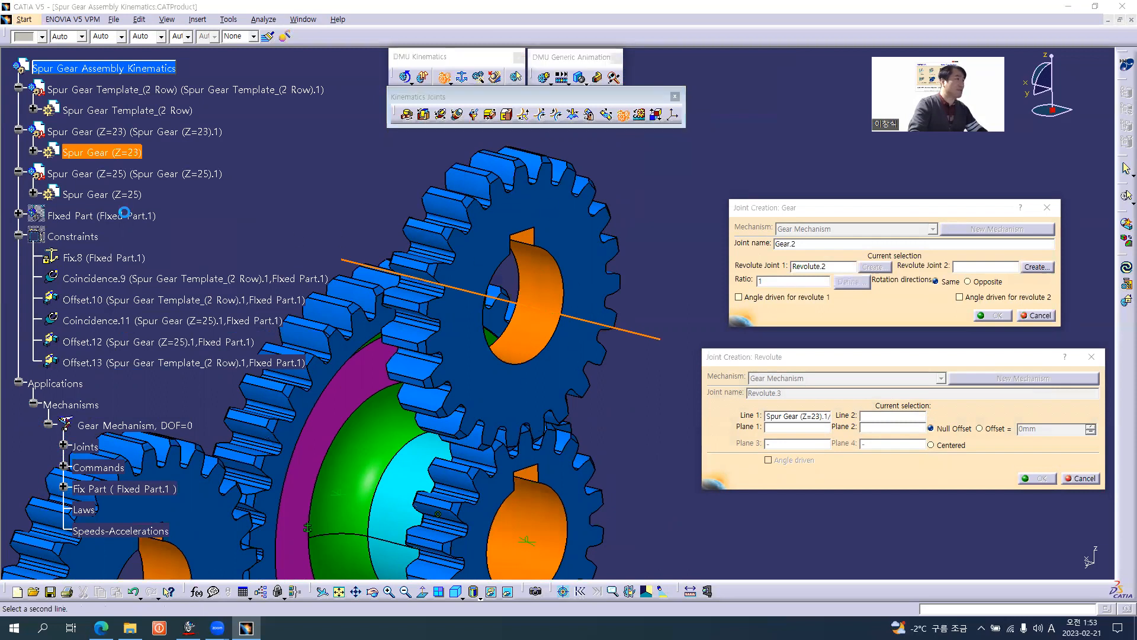
{"action": "right_click", "coordinate": [124, 132]}
{"action": "left_click", "coordinate": [137, 169]}
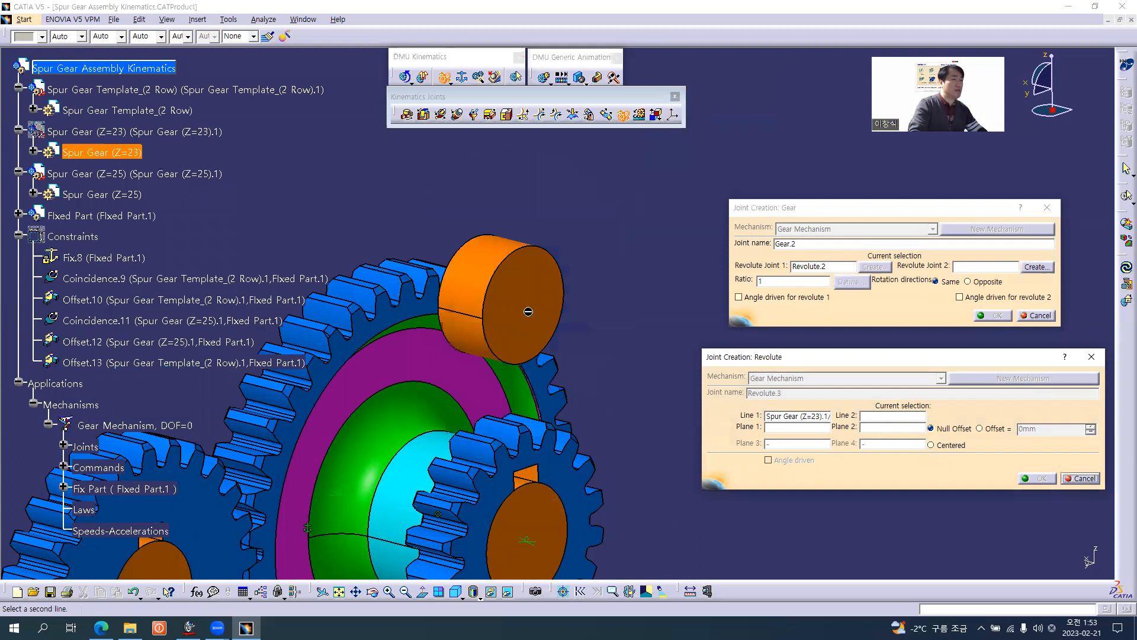
Pick the exposed upper shaft's axis as Line 2 of the revolute joint and show Spur Gear (Z=23) again.
{"action": "left_click", "coordinate": [517, 260]}
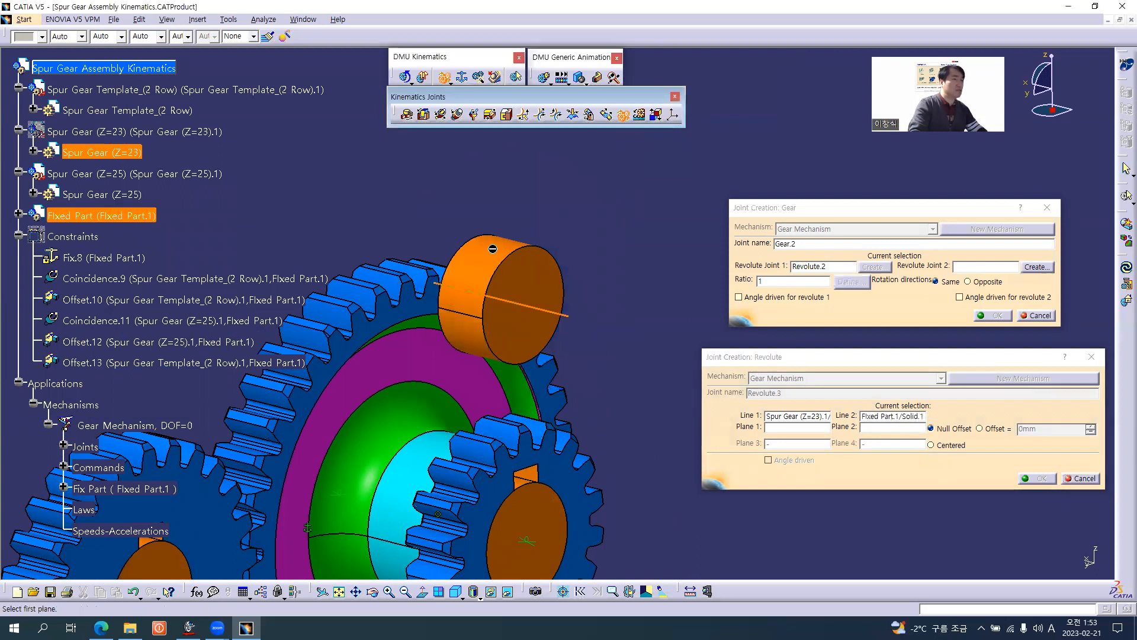
{"action": "right_click", "coordinate": [131, 133]}
{"action": "left_click", "coordinate": [136, 168]}
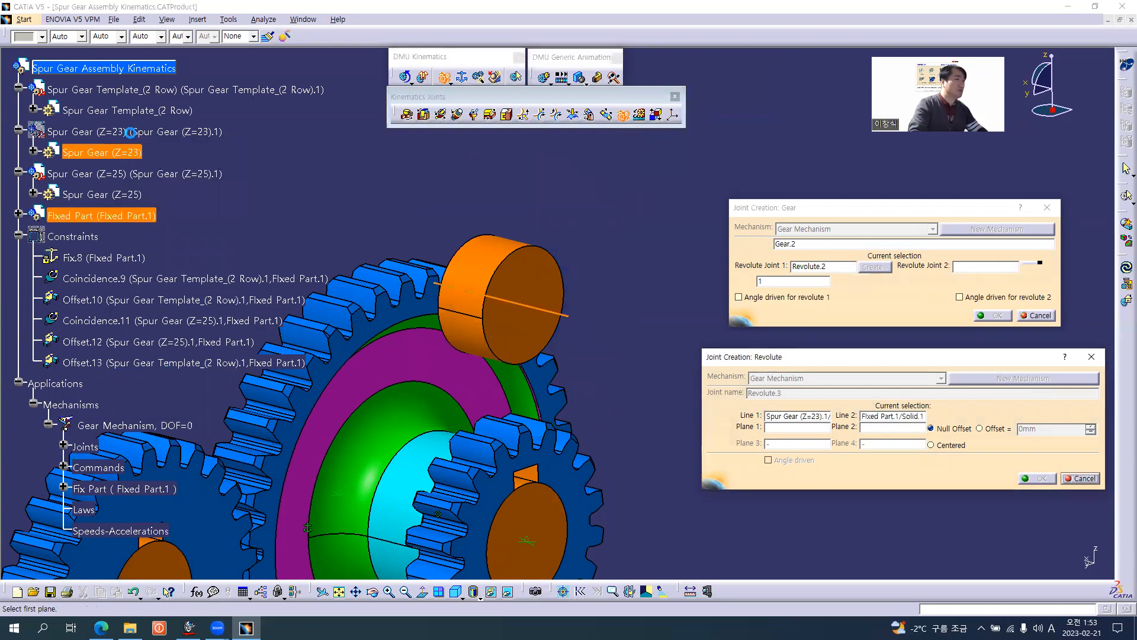
Create the revolute joint with the Z=23 gear's end face as Plane 1, its shaft's end face as Plane 2, and the Offset option.
{"action": "left_click", "coordinate": [574, 241]}
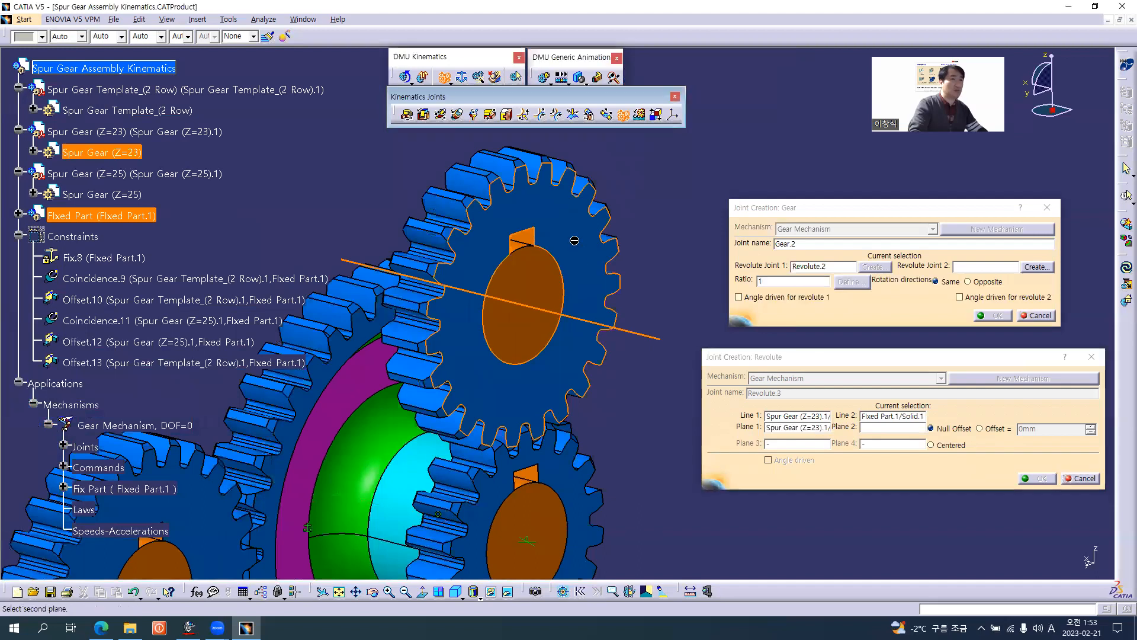
{"action": "left_click", "coordinate": [544, 286]}
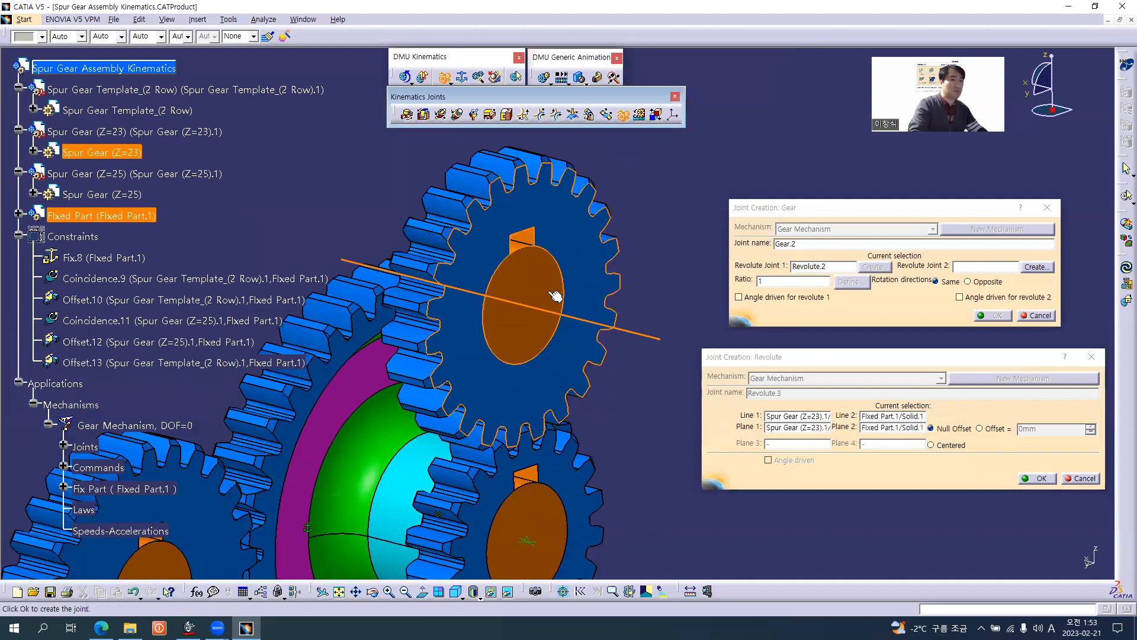
{"action": "left_click", "coordinate": [1038, 477]}
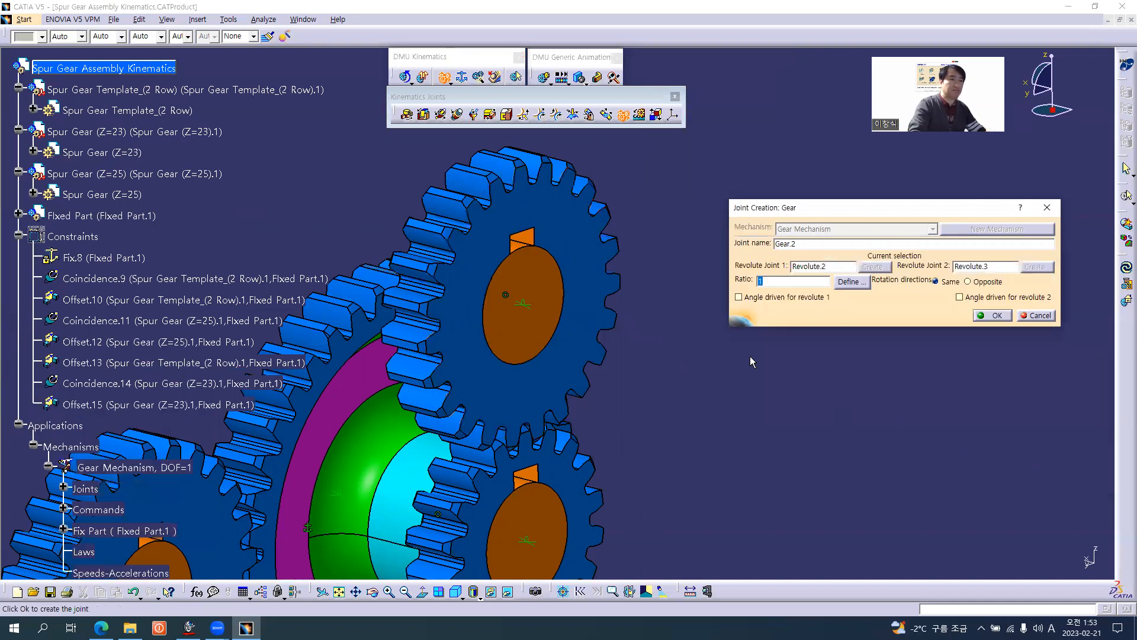
Open the formula for the second gear joint's ratio and start the expression with a minus sign.
{"action": "middle_click_drag", "start_coordinate": [581, 468], "coordinate": [634, 348]}
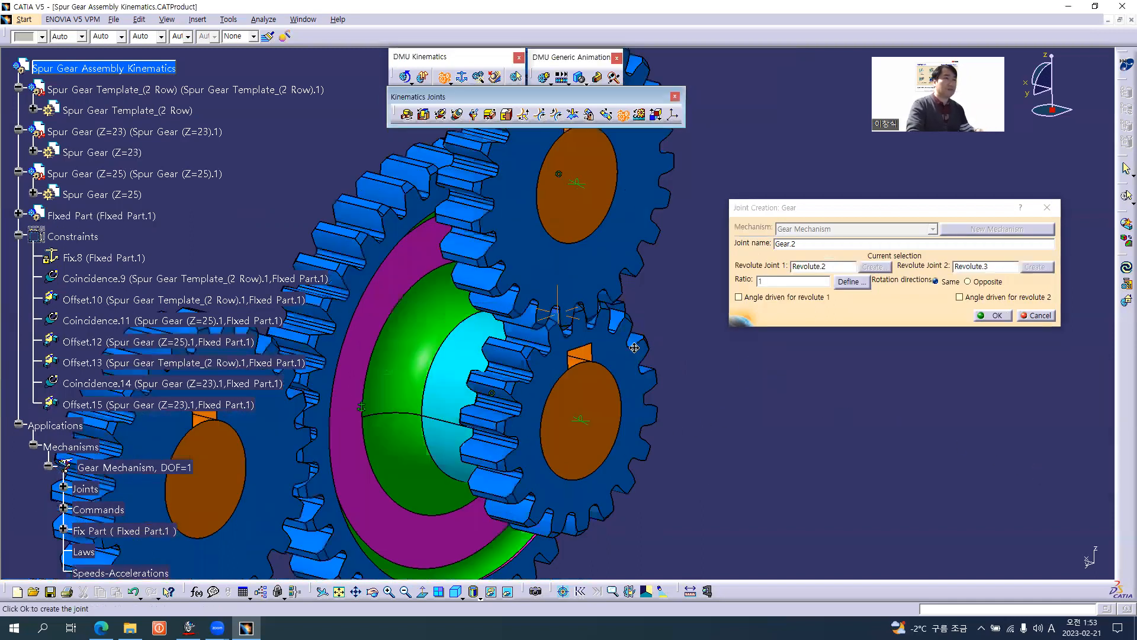
{"action": "middle_click_drag", "start_coordinate": [634, 387], "coordinate": [706, 353]}
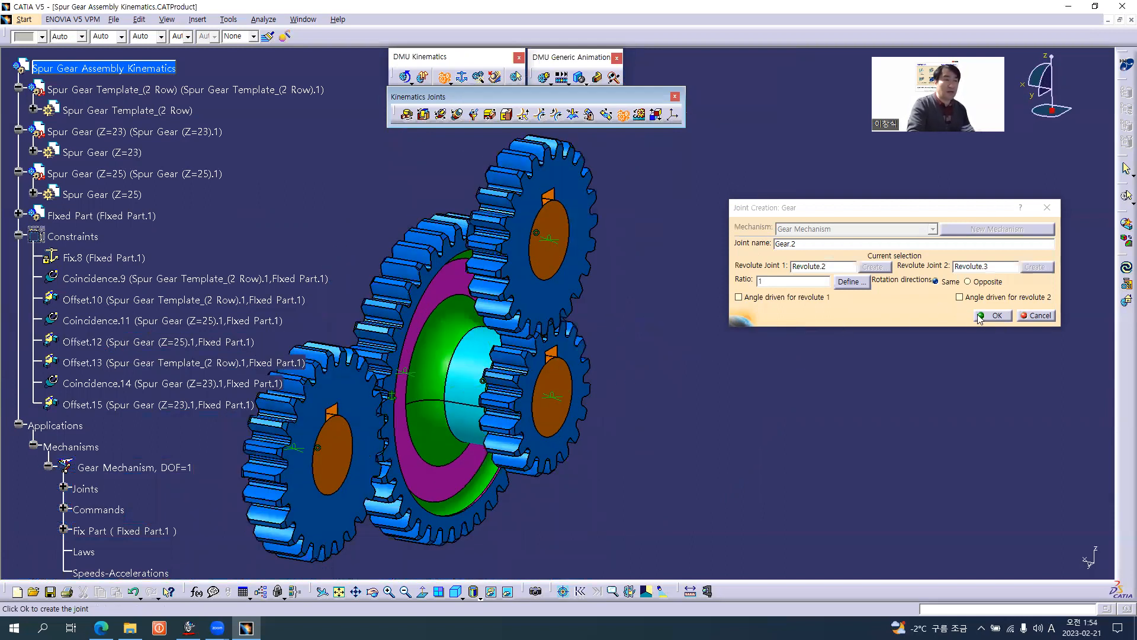
{"action": "left_click", "coordinate": [786, 280]}
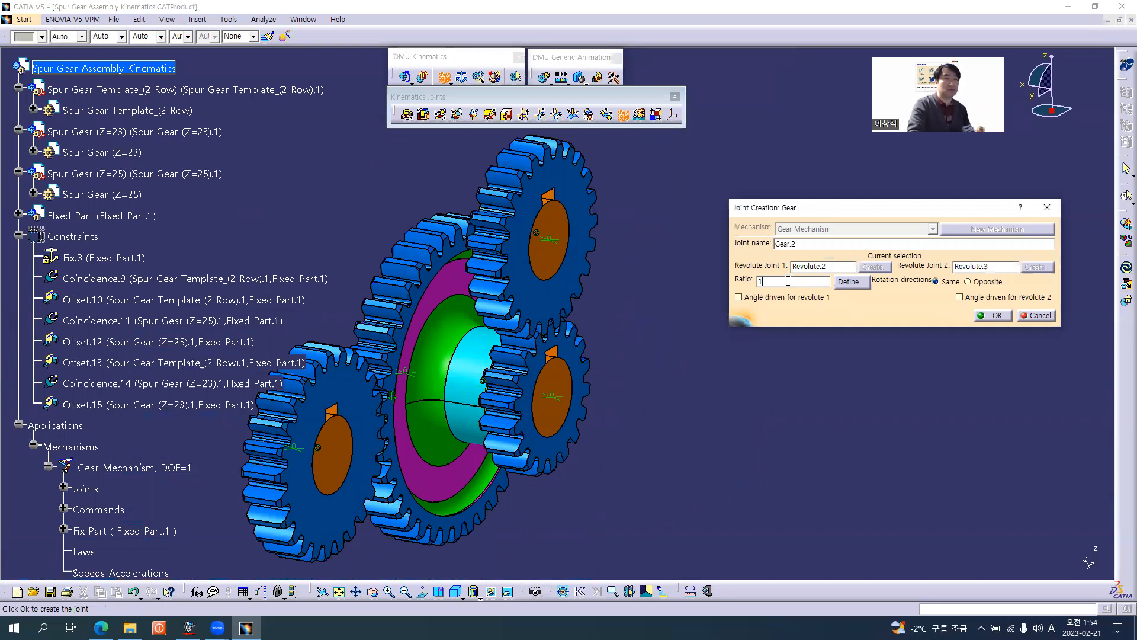
{"action": "middle_click_drag", "start_coordinate": [540, 413], "coordinate": [535, 348]}
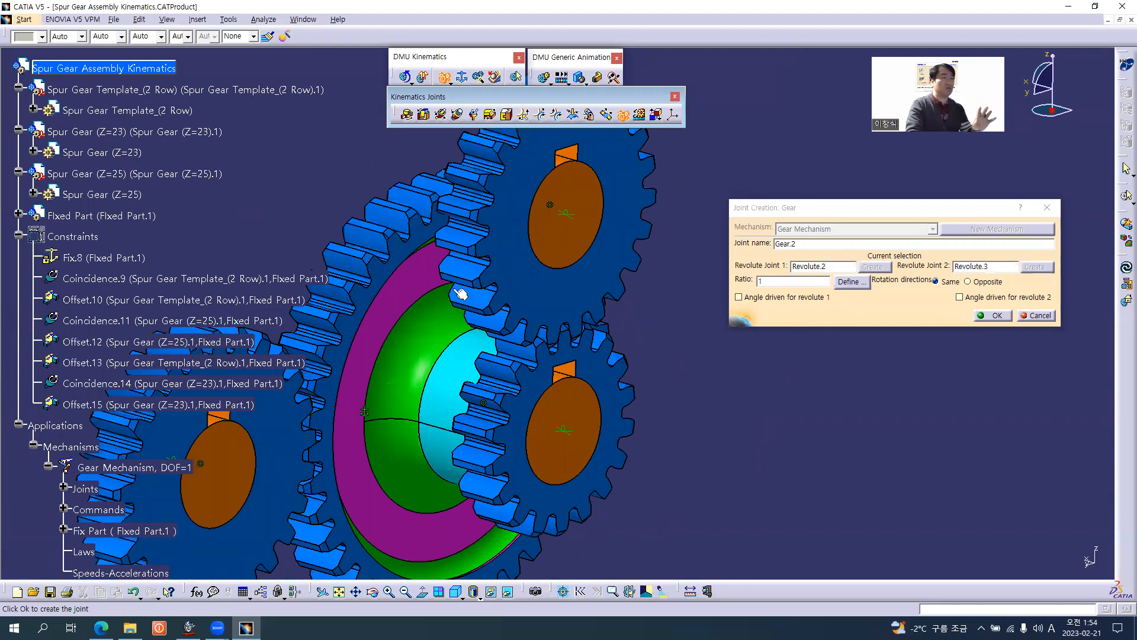
{"action": "right_click", "coordinate": [772, 281]}
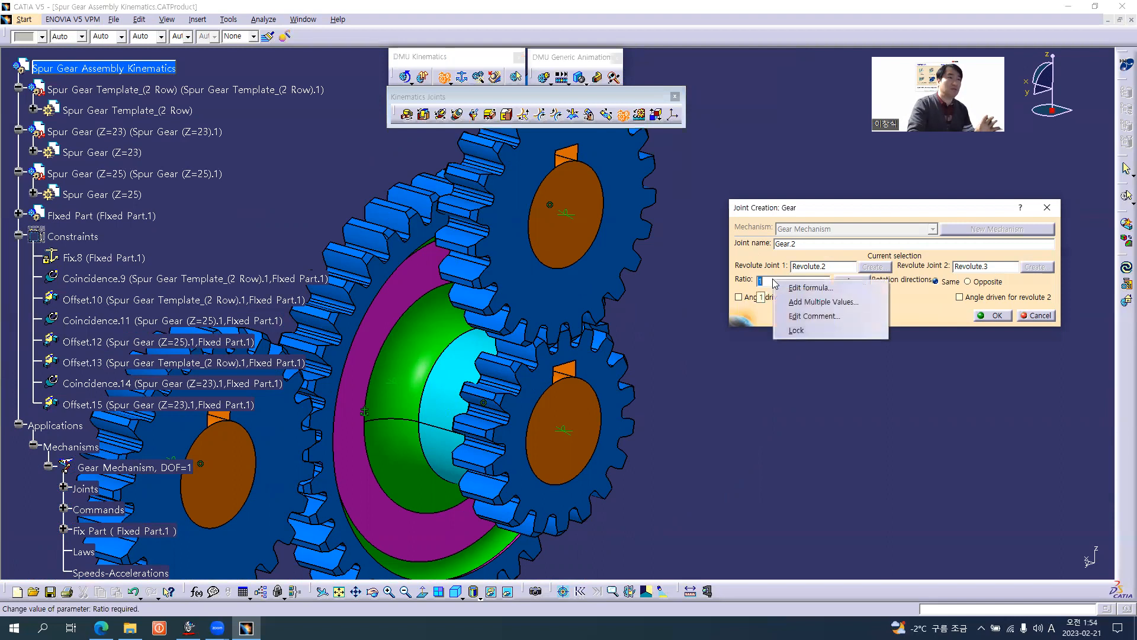
{"action": "left_click", "coordinate": [809, 288]}
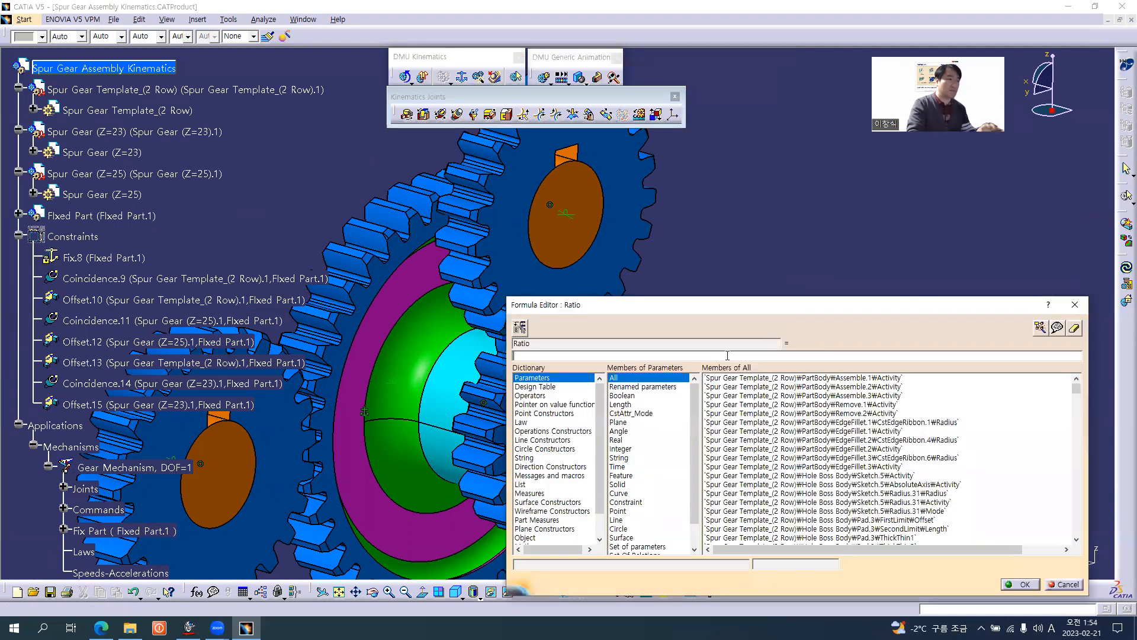
{"action": "type", "text": "-"}
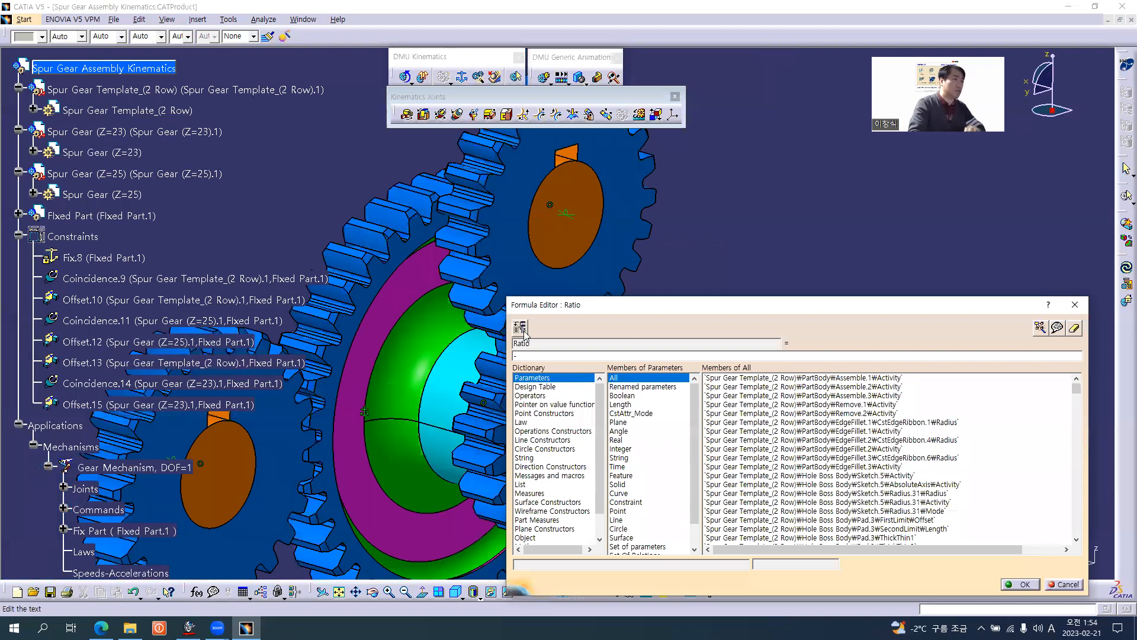
Add the Z parameter of Spur Gear Body(Z=18) from the two-row gear to the ratio formula, followed by a division sign.
{"action": "middle_click_drag", "start_coordinate": [350, 323], "coordinate": [276, 267]}
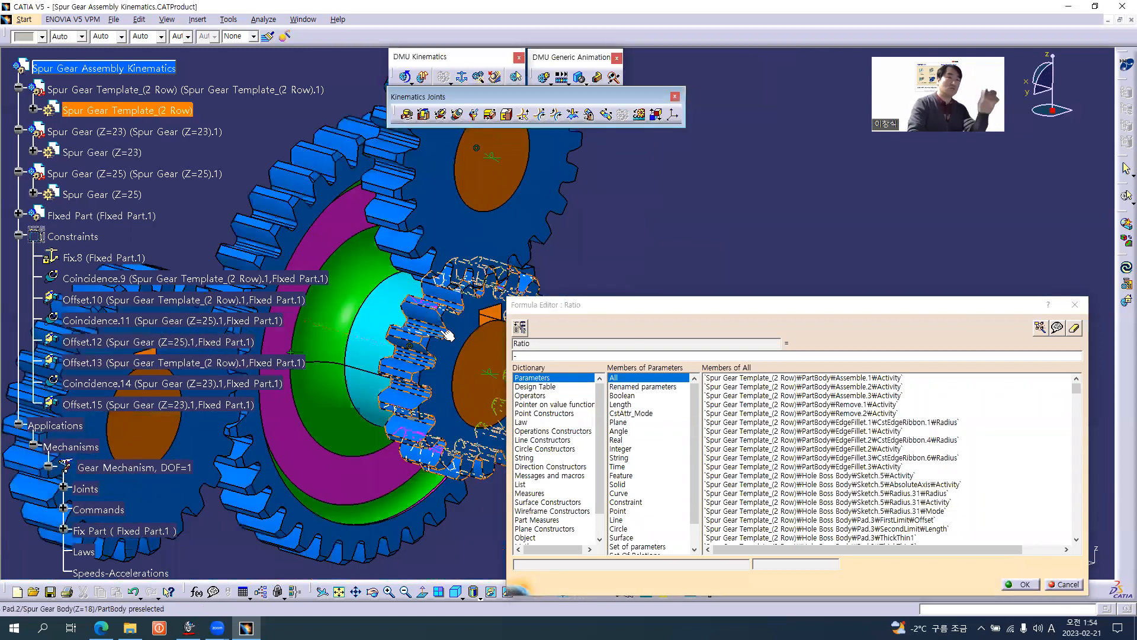
{"action": "left_click", "coordinate": [33, 109]}
{"action": "left_click", "coordinate": [58, 214]}
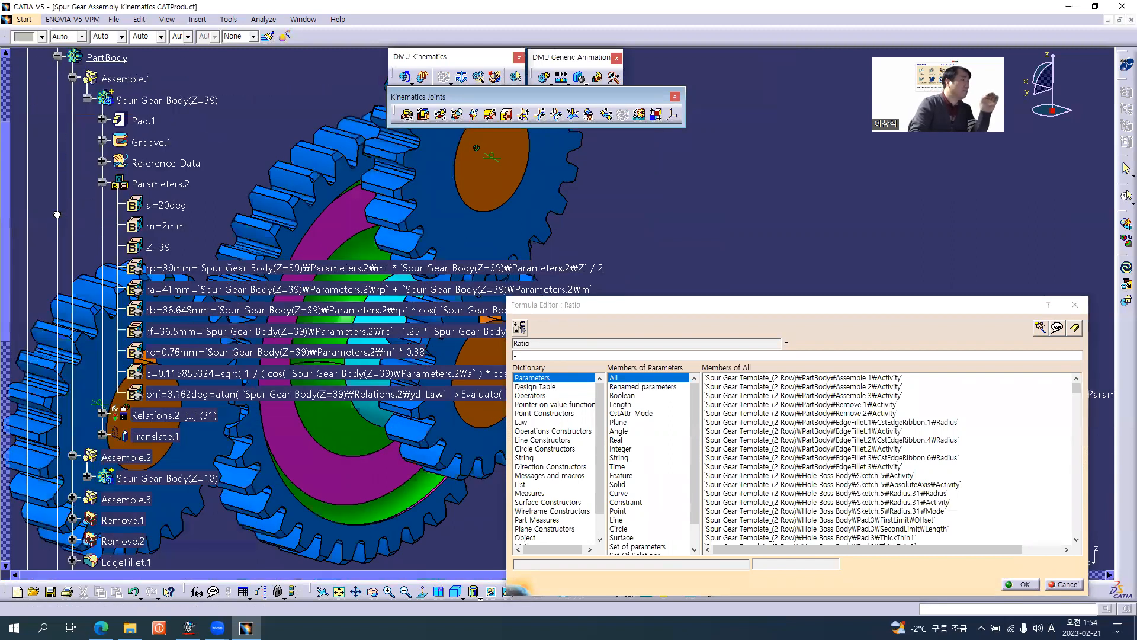
{"action": "left_click", "coordinate": [103, 184]}
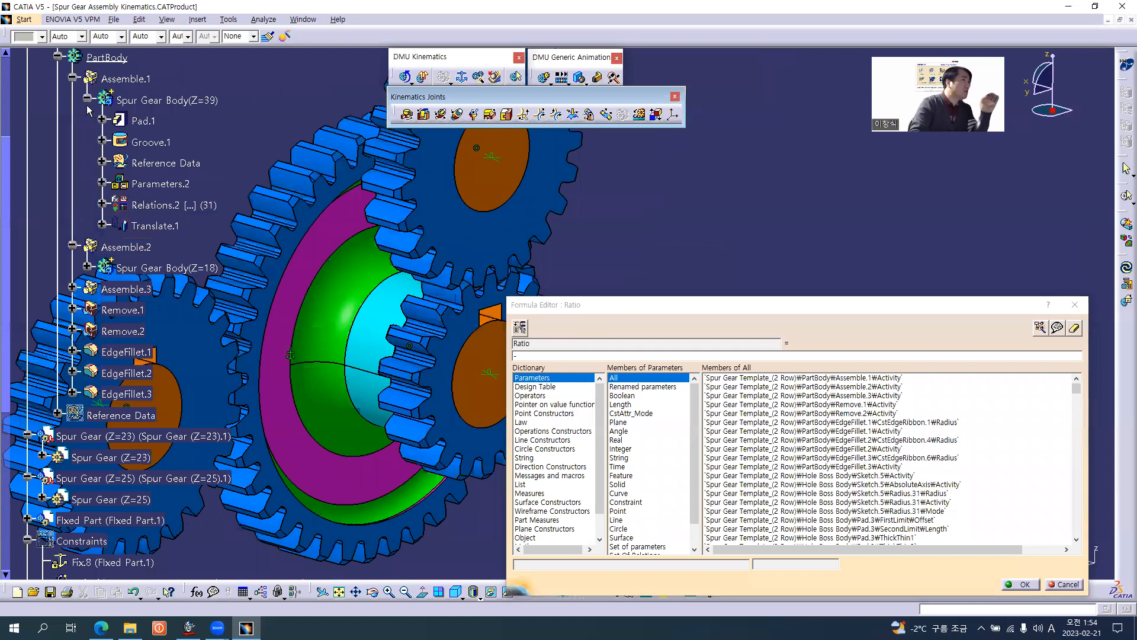
{"action": "left_click", "coordinate": [88, 100]}
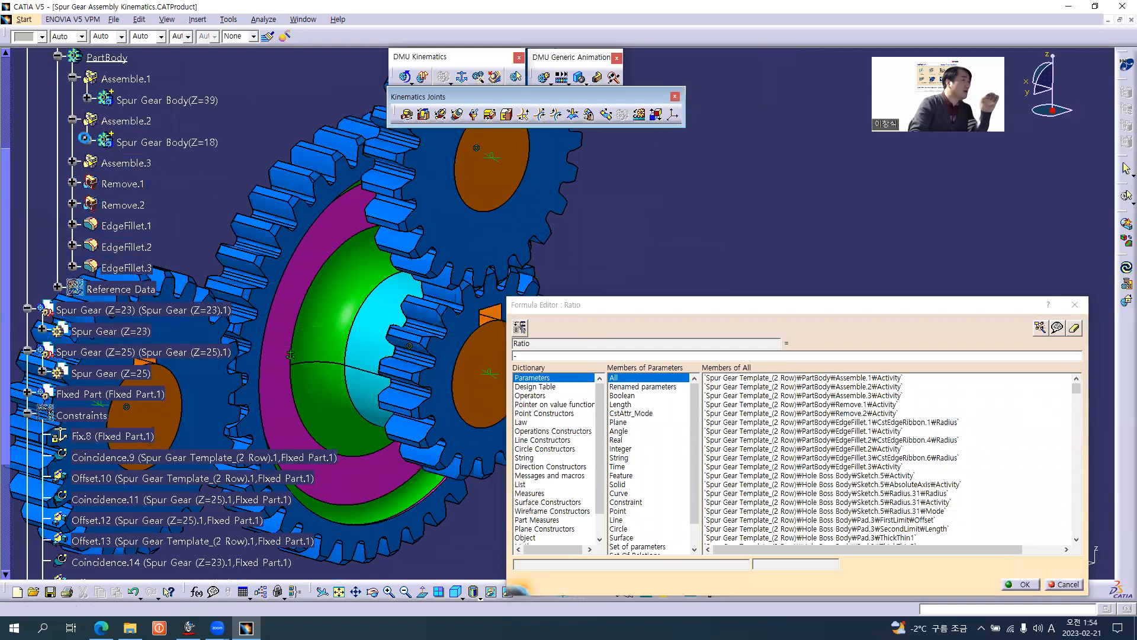
{"action": "left_click", "coordinate": [88, 143]}
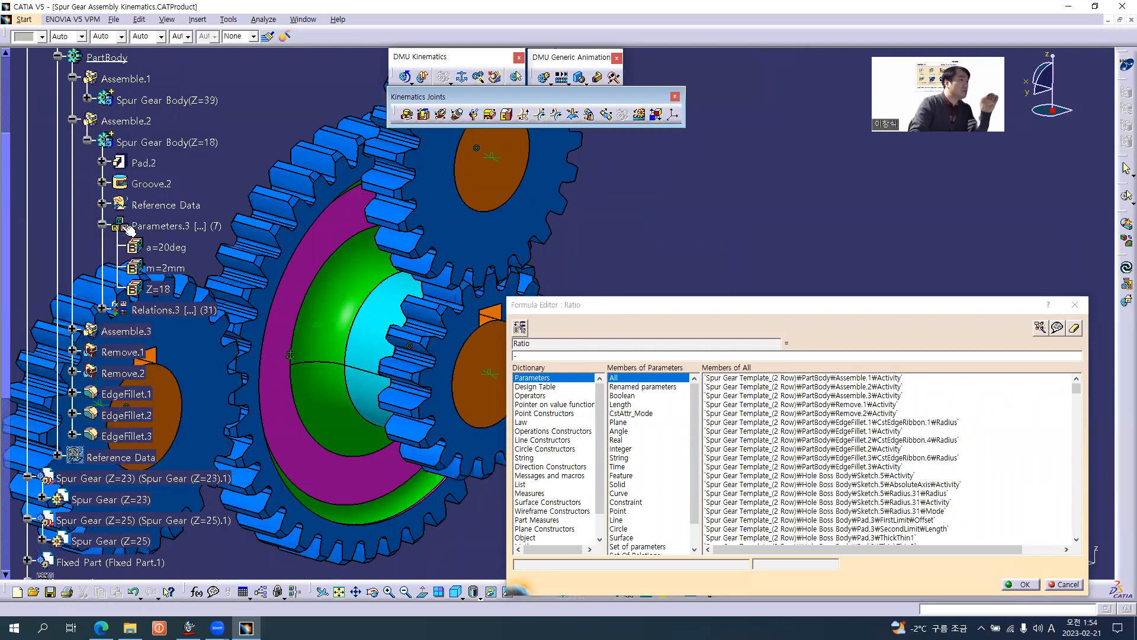
{"action": "middle_click_drag", "start_coordinate": [286, 195], "coordinate": [343, 288]}
{"action": "left_click", "coordinate": [159, 289]}
{"action": "type", "text": "/"}
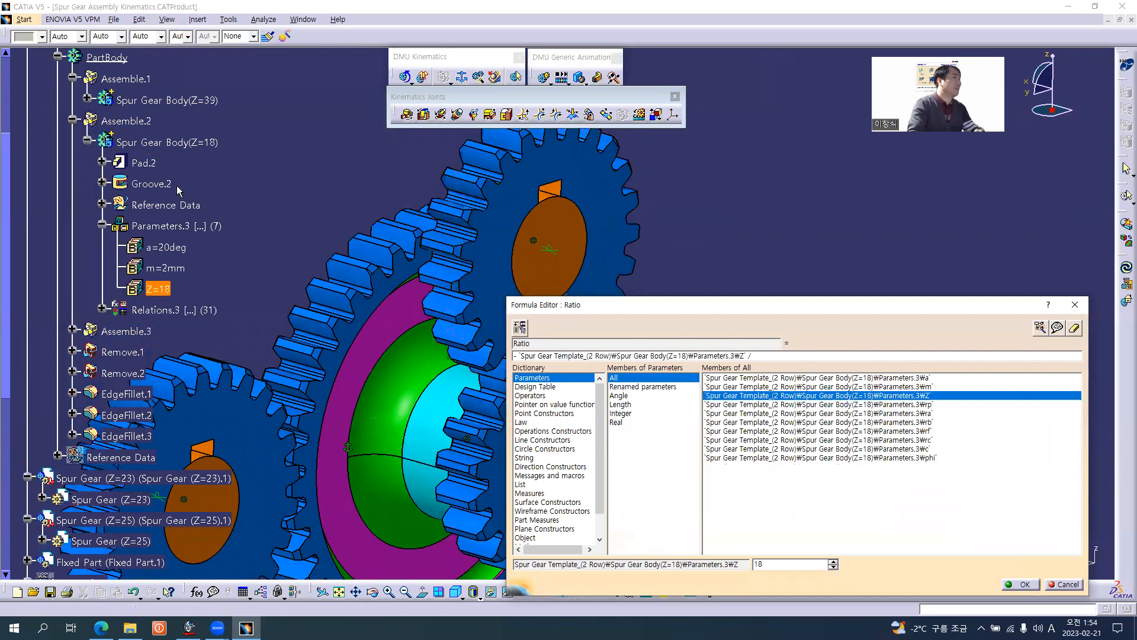
Complete the ratio formula with the Z parameter of Spur Gear (Z=23) as the divisor and apply it.
{"action": "left_click", "coordinate": [58, 56]}
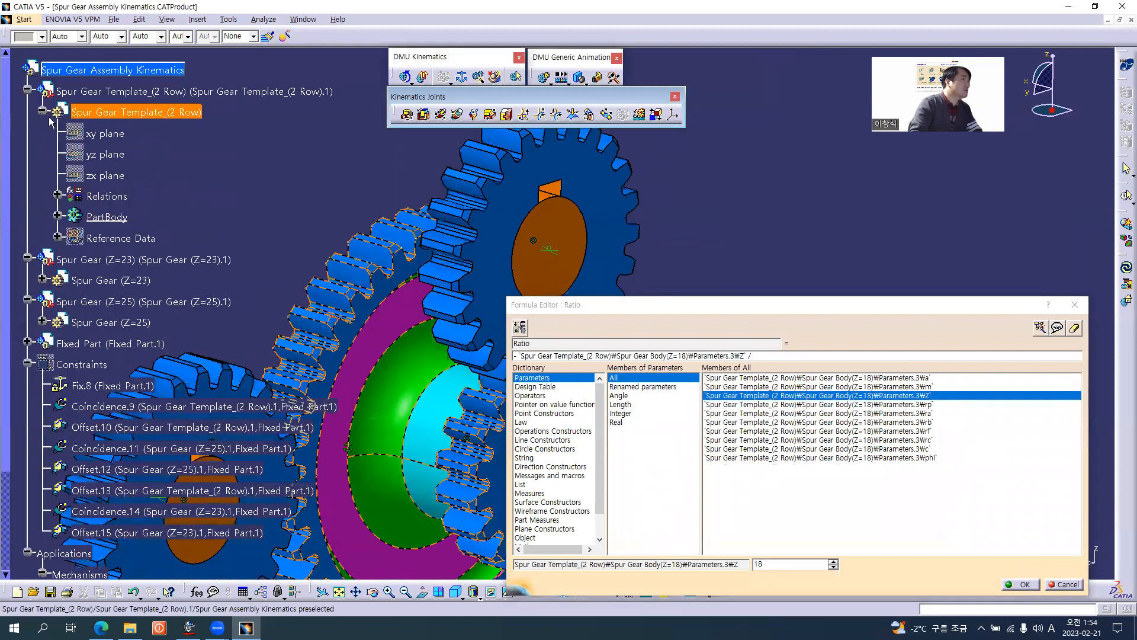
{"action": "left_click", "coordinate": [41, 110]}
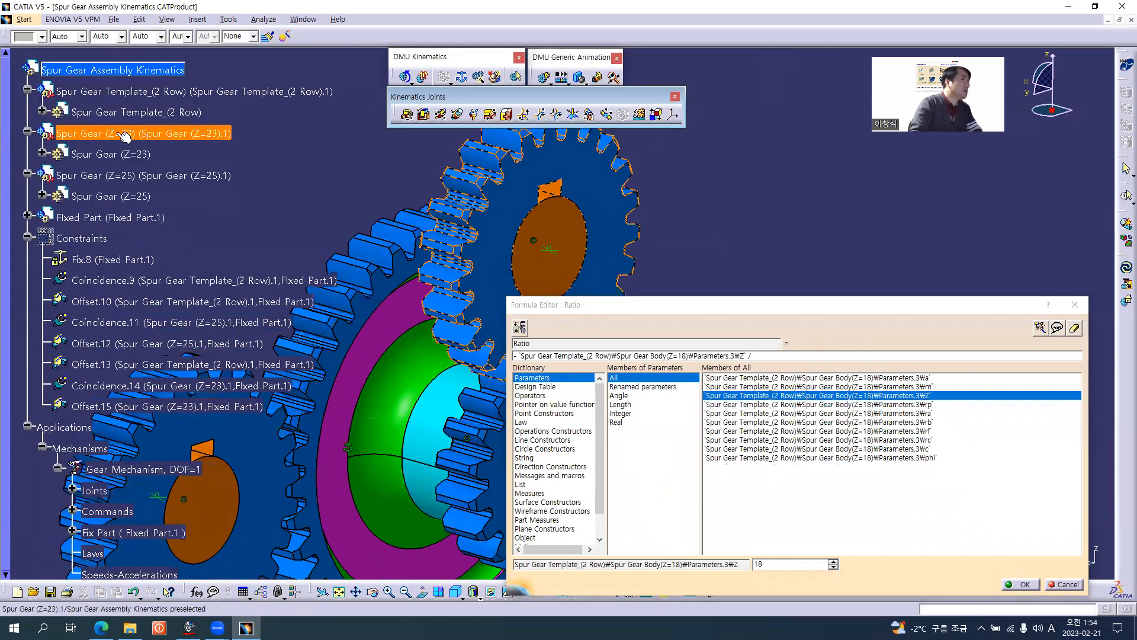
{"action": "left_click", "coordinate": [43, 154]}
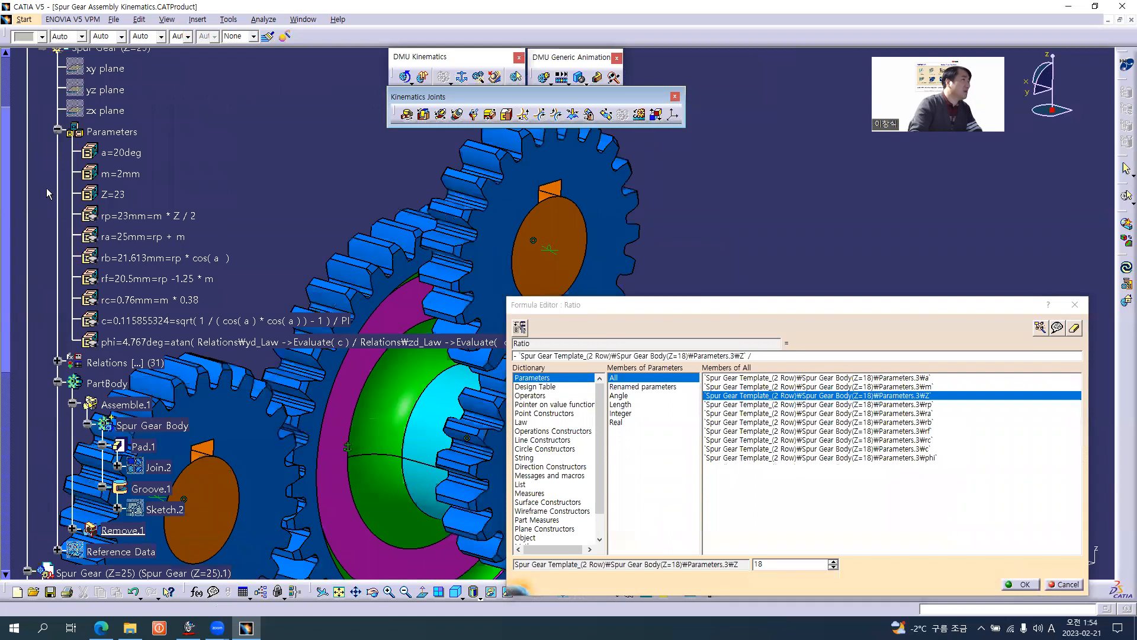
{"action": "left_click", "coordinate": [112, 195]}
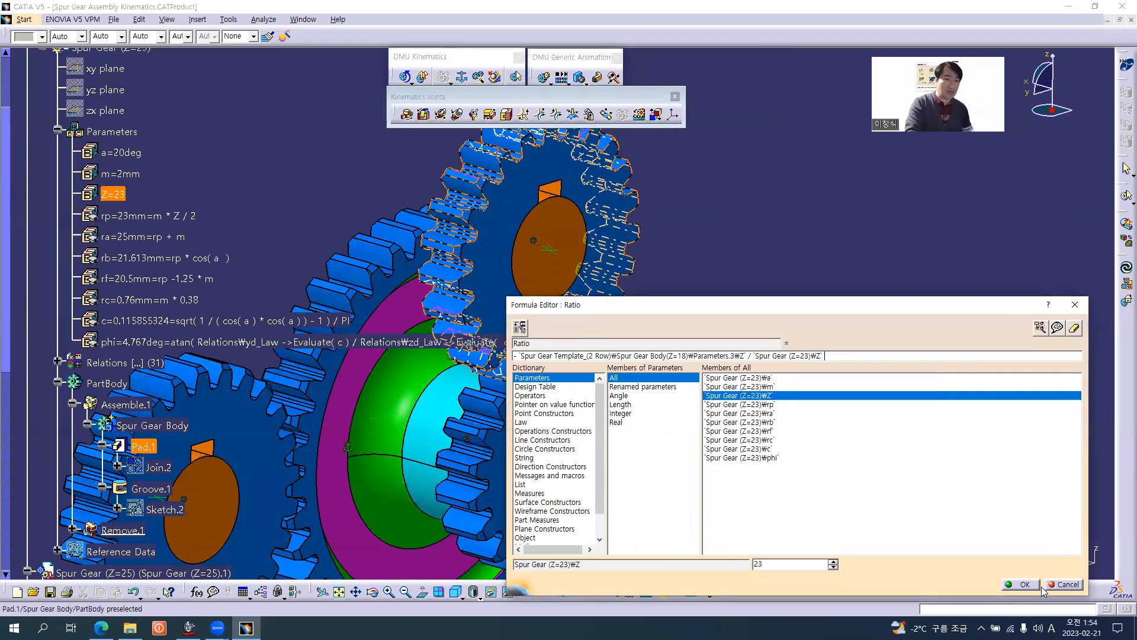
{"action": "left_click", "coordinate": [1023, 583]}
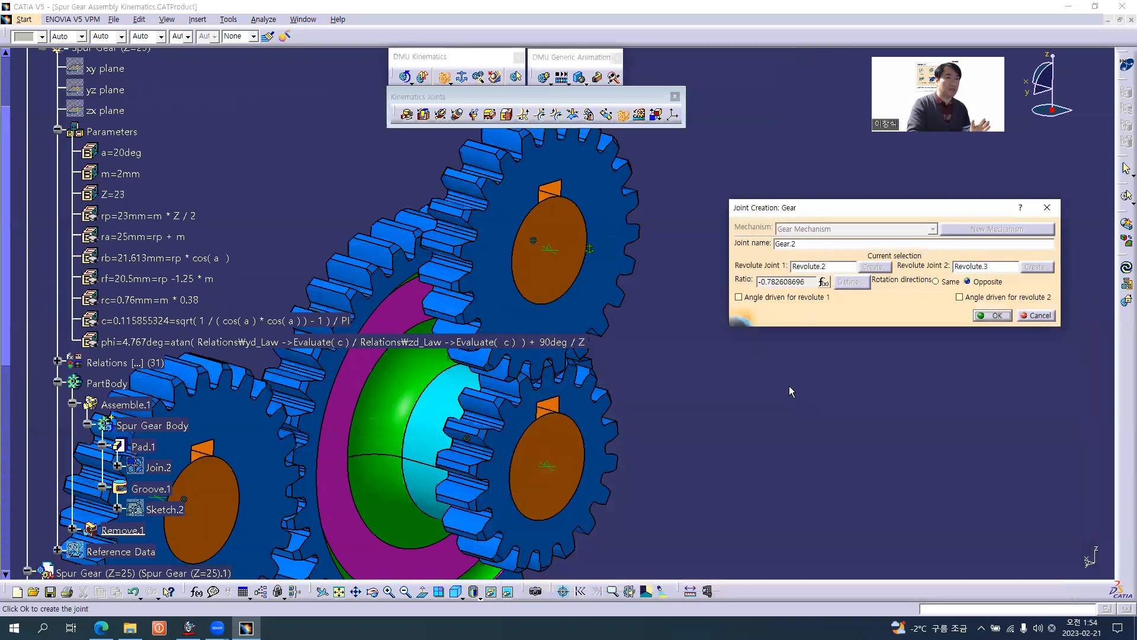
Create gear joint Gear.2 from Revolute.2 and Revolute.3 with the formula-driven ratio and opposite rotation directions.
{"action": "left_click", "coordinate": [760, 283]}
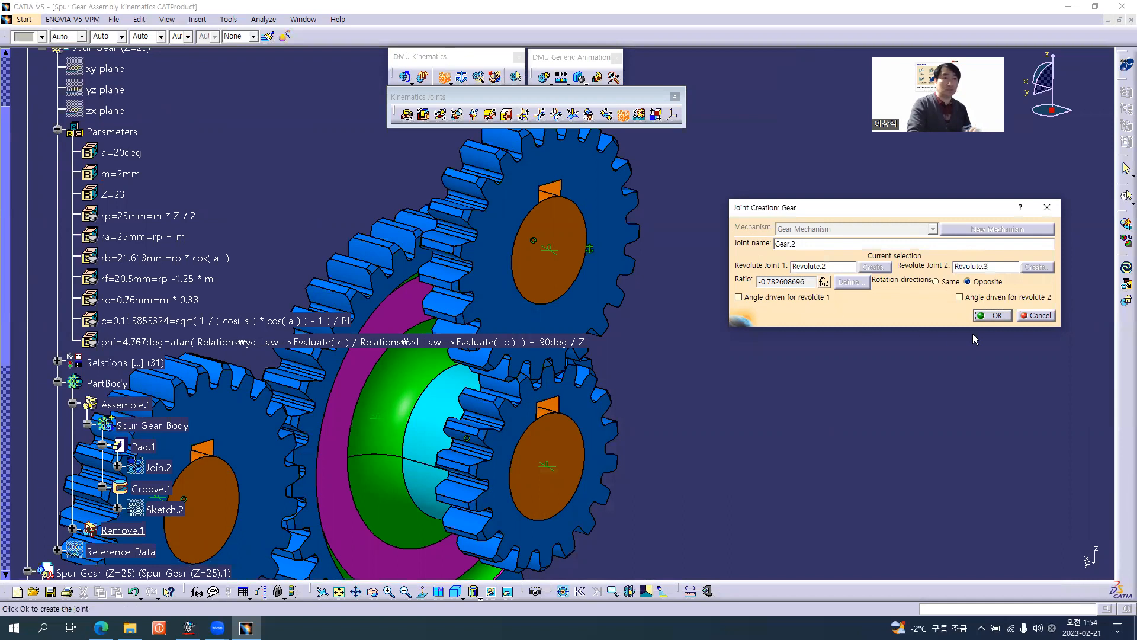
{"action": "left_click", "coordinate": [996, 315]}
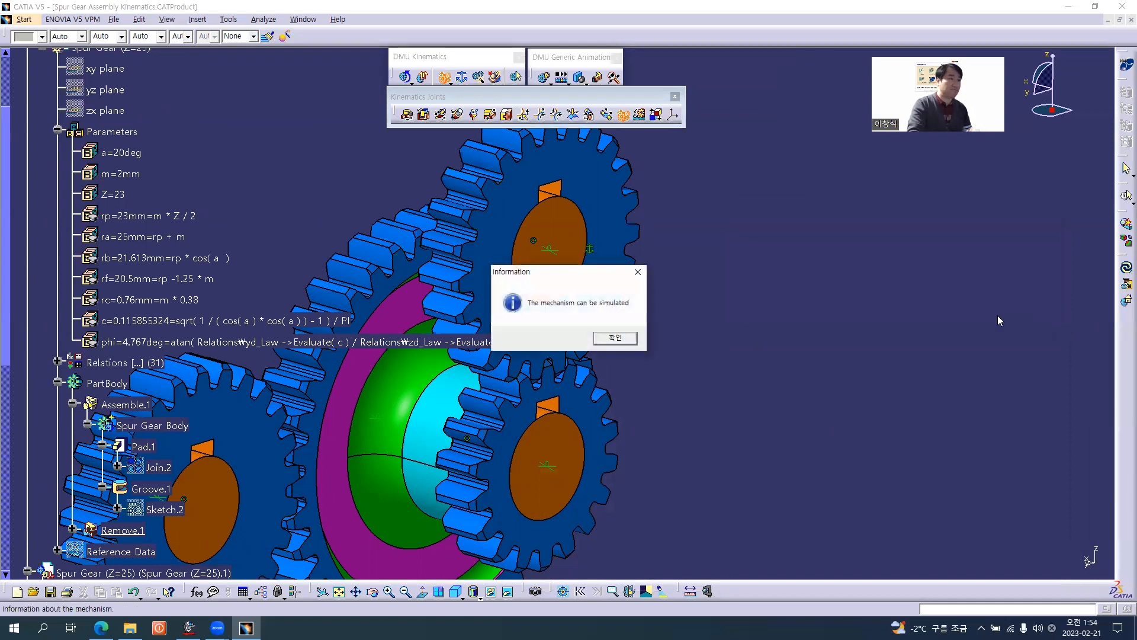
{"action": "left_click", "coordinate": [616, 339]}
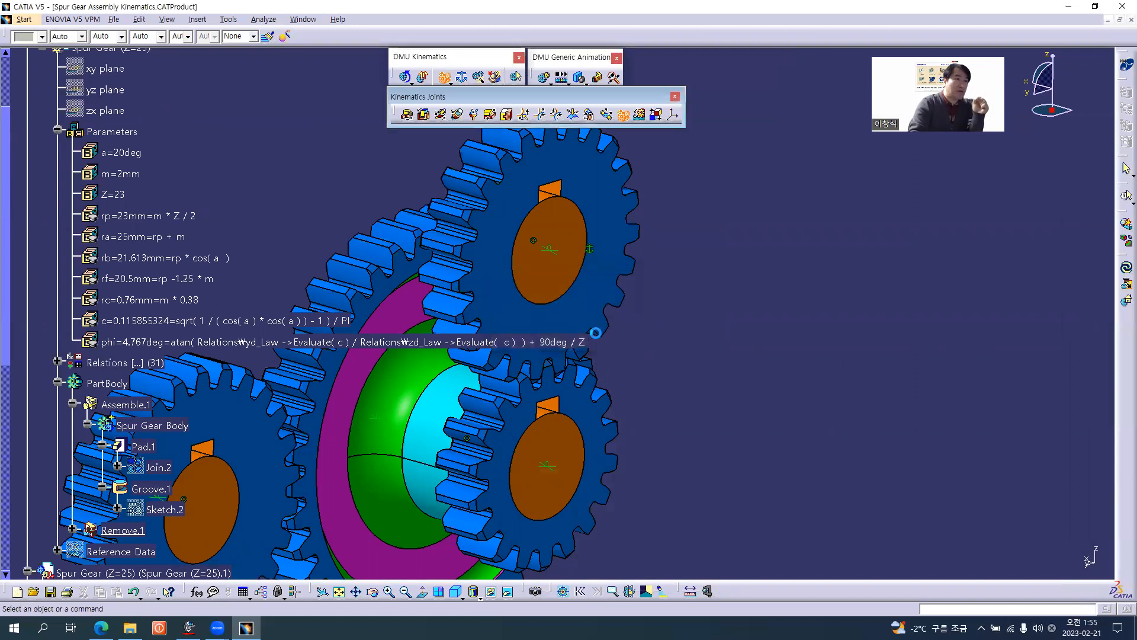
Collapse the parameters and the whole Spur Gear (Z=23) part branch in the specification tree.
{"action": "middle_click_drag", "start_coordinate": [429, 379], "coordinate": [651, 361]}
{"action": "left_click", "coordinate": [57, 130]}
{"action": "scroll", "coordinate": [58, 134], "scroll_direction": "up", "scroll_amount": 4}
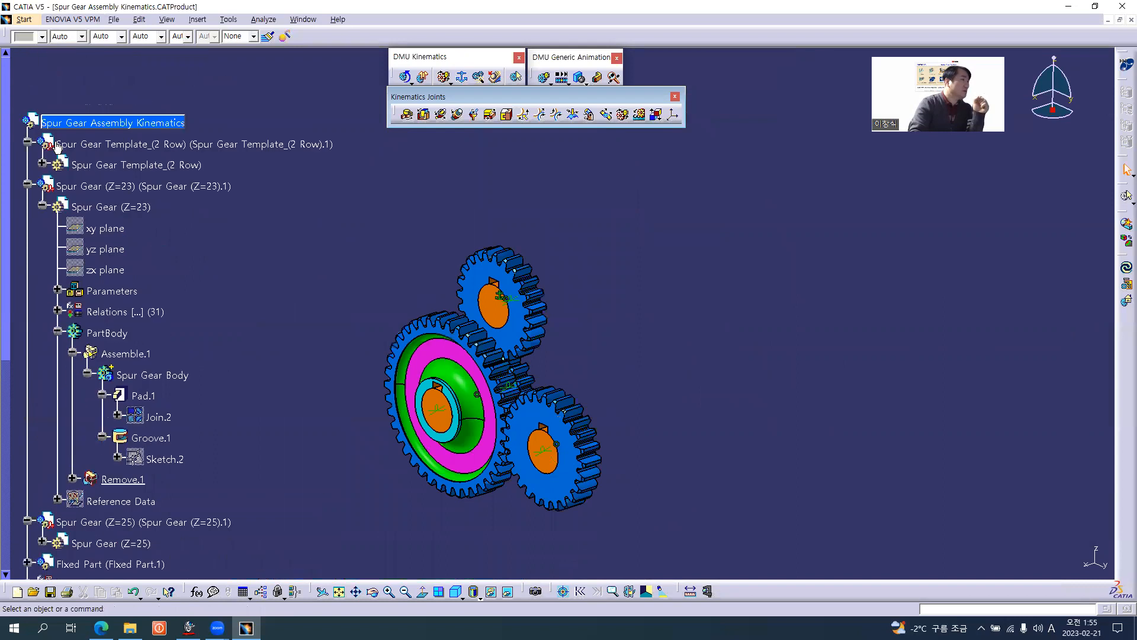
{"action": "left_click", "coordinate": [42, 258]}
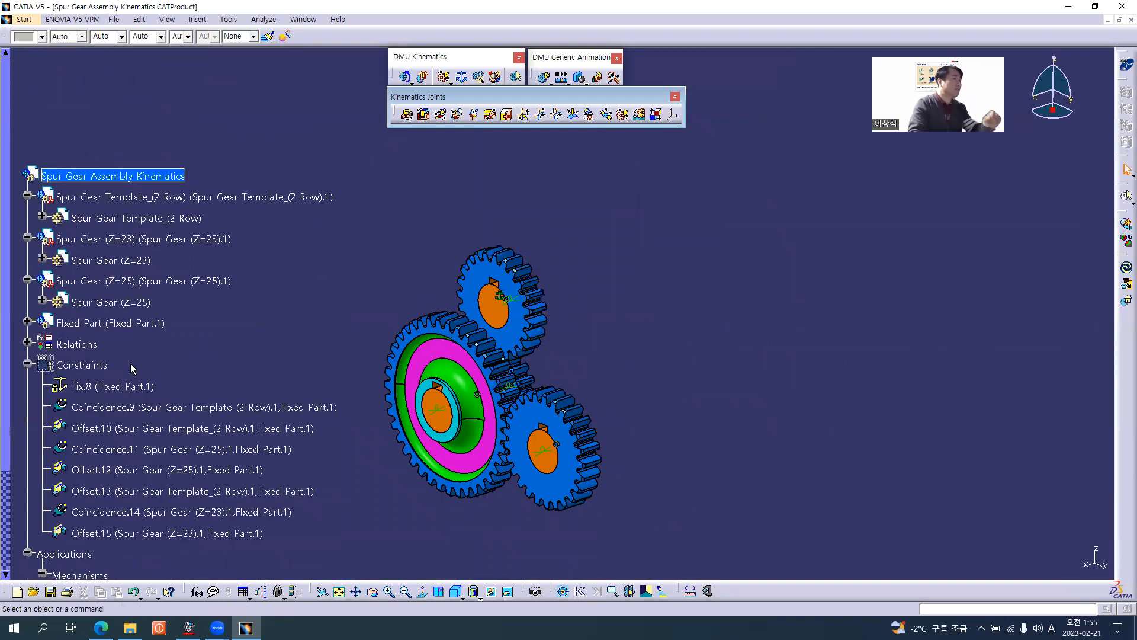
Hide all assembly constraints in the 3D view and collapse the Constraints branch in the specification tree.
{"action": "scroll", "coordinate": [131, 364], "scroll_direction": "down", "scroll_amount": 3}
{"action": "left_click", "coordinate": [92, 261]}
{"action": "right_click", "coordinate": [89, 259]}
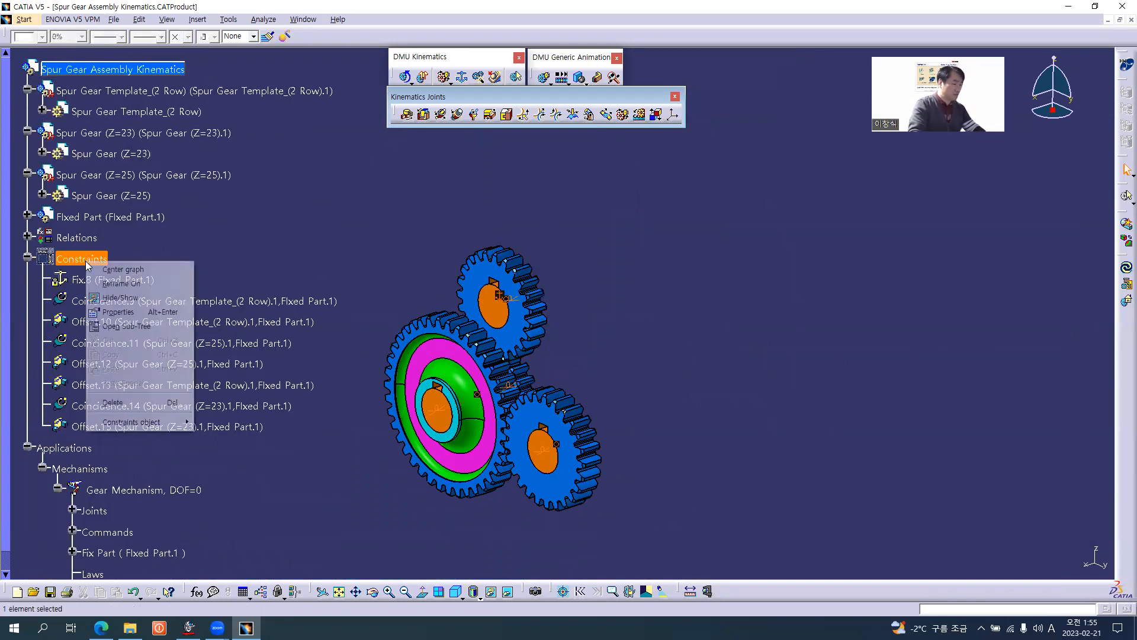
{"action": "key", "text": "h"}
{"action": "right_click", "coordinate": [89, 259]}
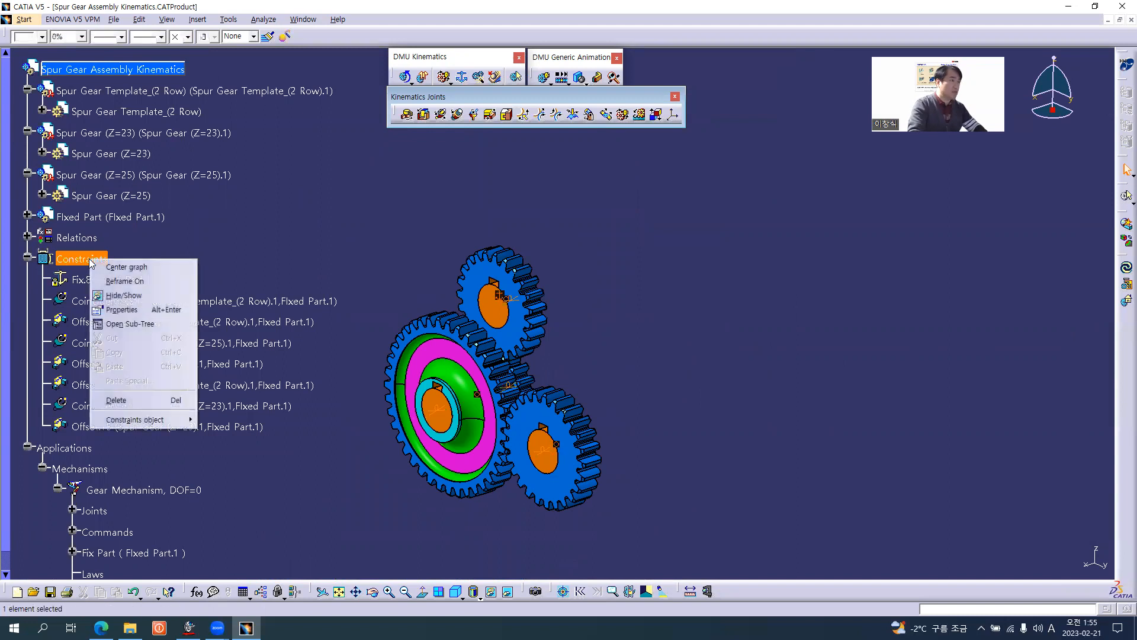
{"action": "key", "text": "h"}
{"action": "middle_click_drag", "start_coordinate": [483, 436], "coordinate": [626, 323]}
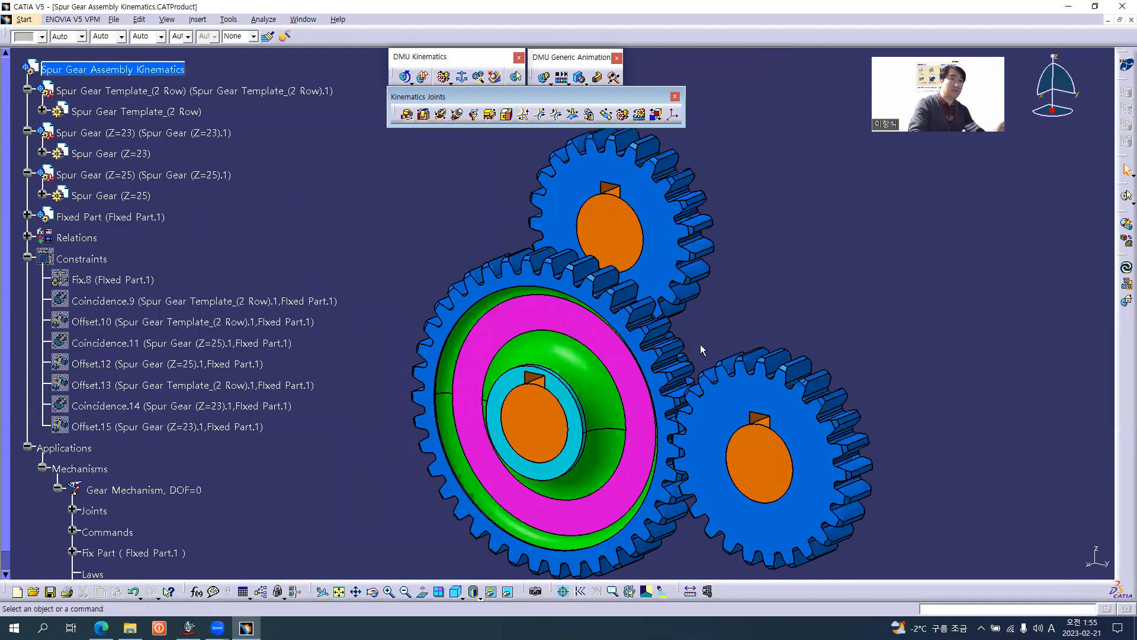
{"action": "left_click", "coordinate": [28, 259]}
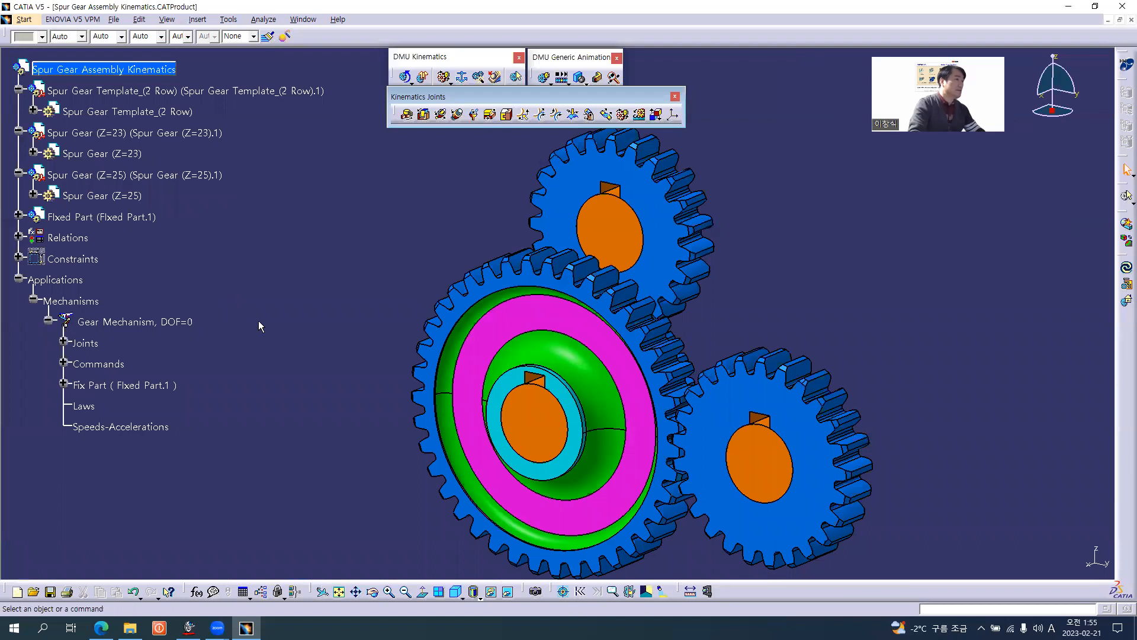
Create a simulation based on the Gear Mechanism.
{"action": "middle_click_drag", "start_coordinate": [810, 374], "coordinate": [585, 320]}
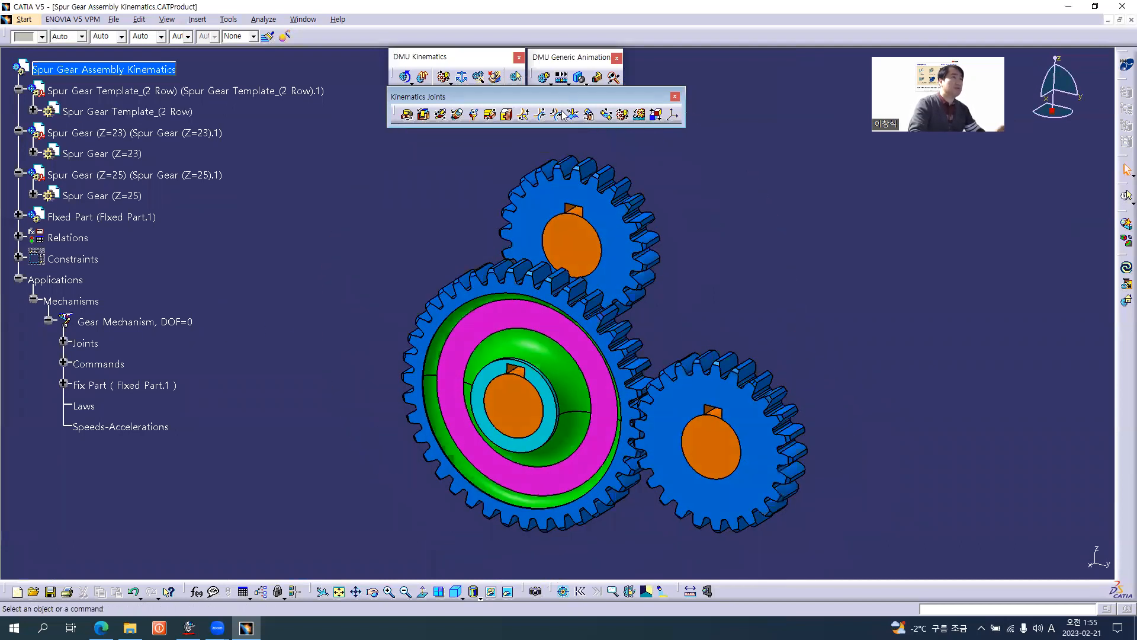
{"action": "left_click", "coordinate": [543, 79]}
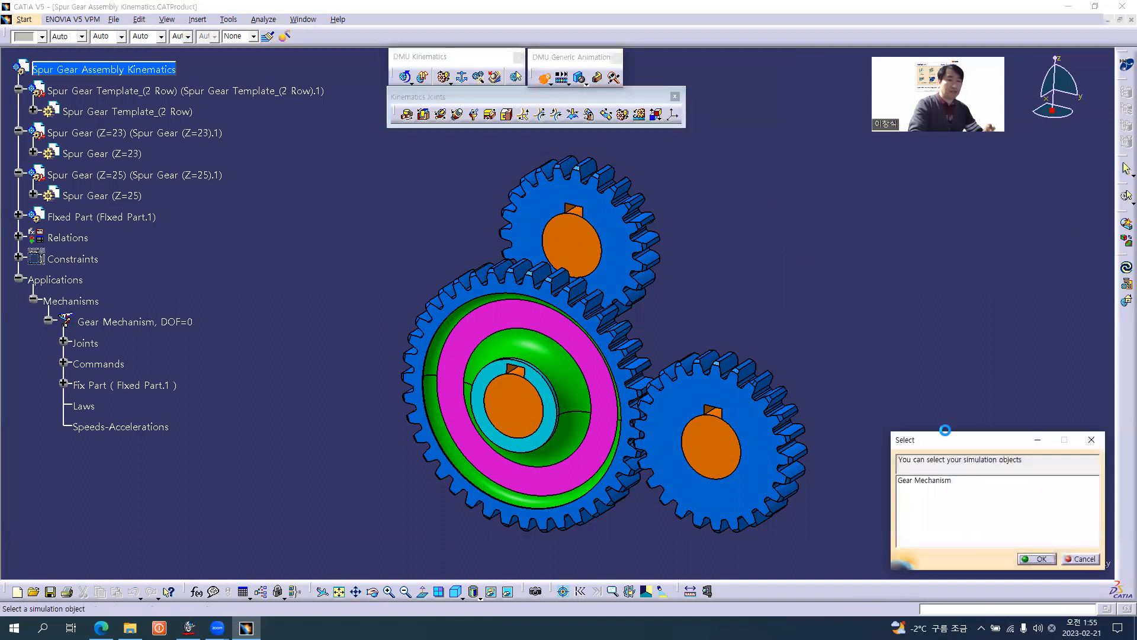
{"action": "left_click", "coordinate": [907, 371]}
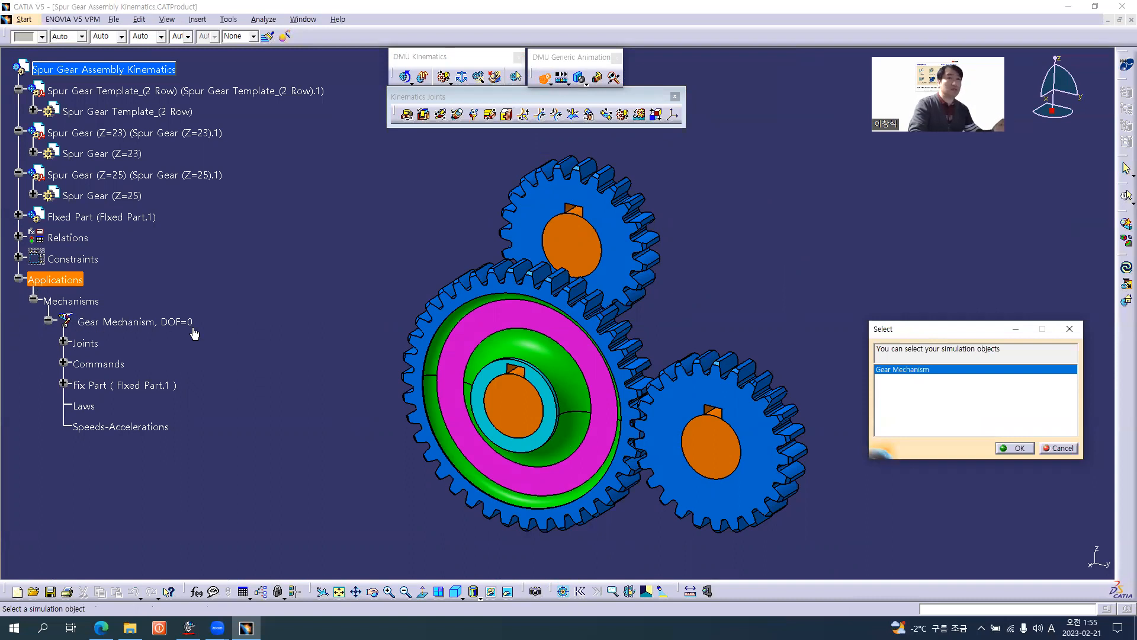
{"action": "left_click", "coordinate": [1029, 447]}
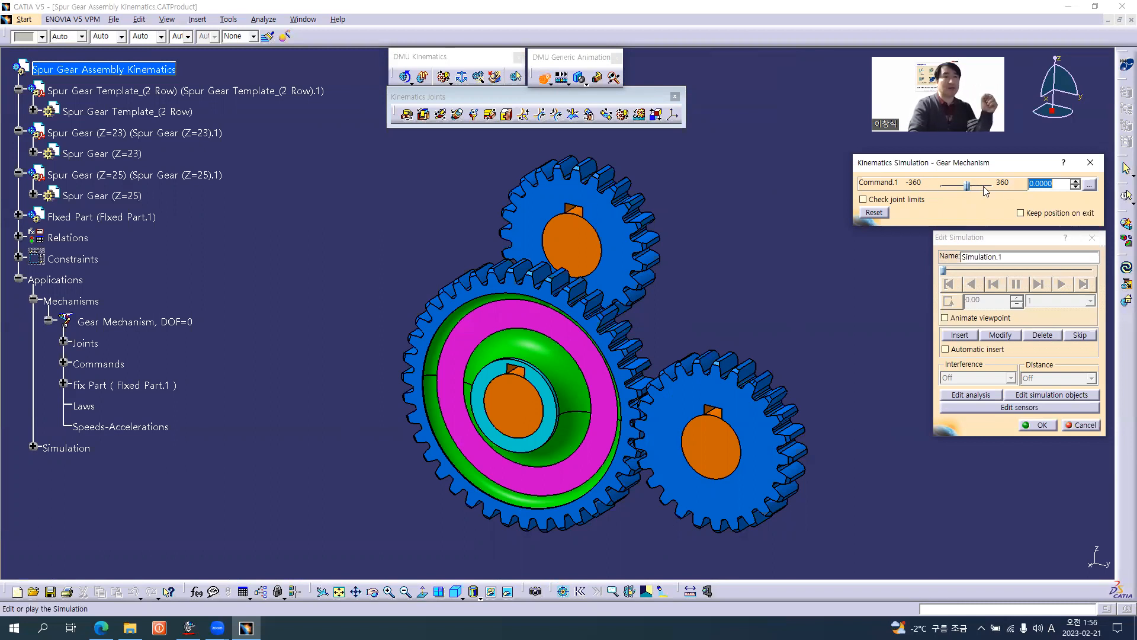
Set the Command.1 slider's lowest value to 0 and its spin box increment to 1, keeping 360 as the highest value.
{"action": "left_click", "coordinate": [1089, 185]}
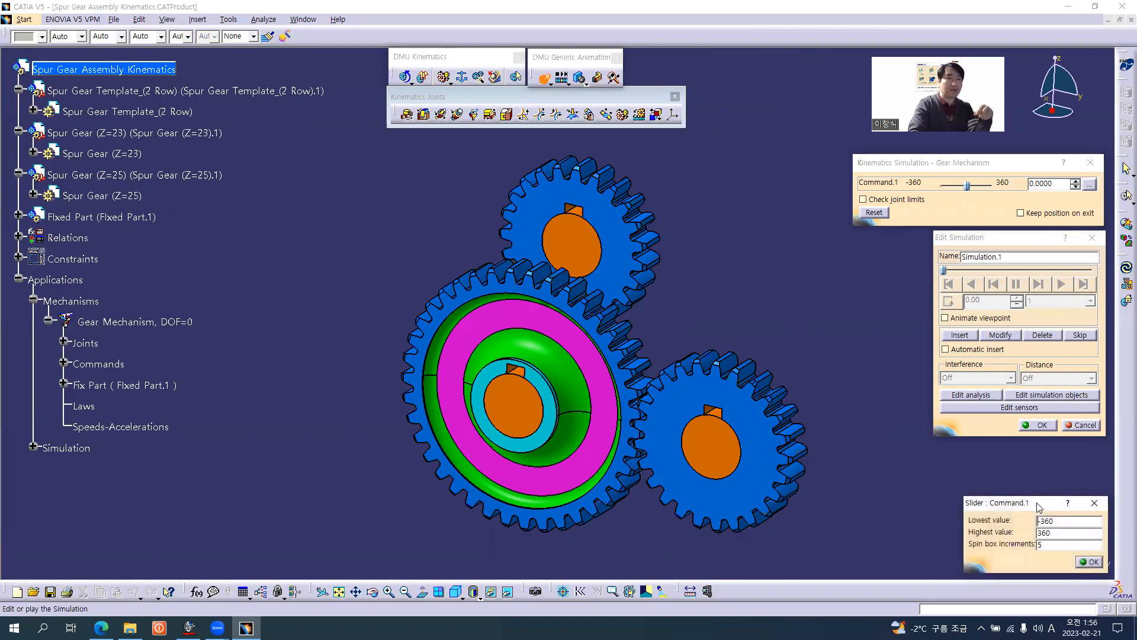
{"action": "left_click_drag", "start_coordinate": [1038, 506], "coordinate": [1026, 462]}
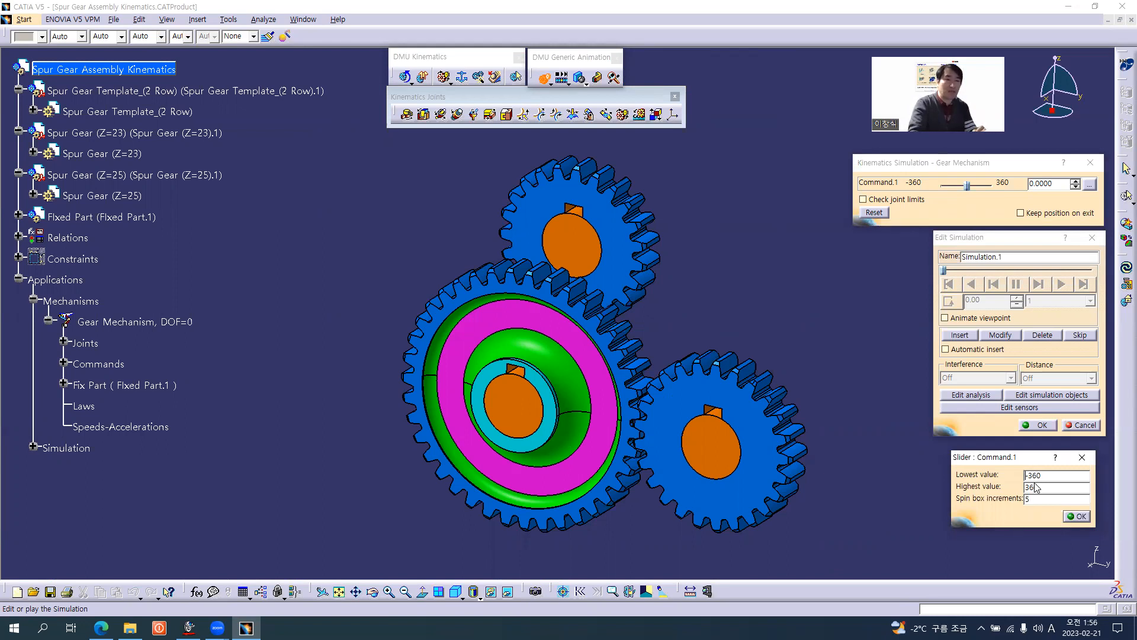
{"action": "left_click_drag", "start_coordinate": [1054, 475], "coordinate": [972, 472]}
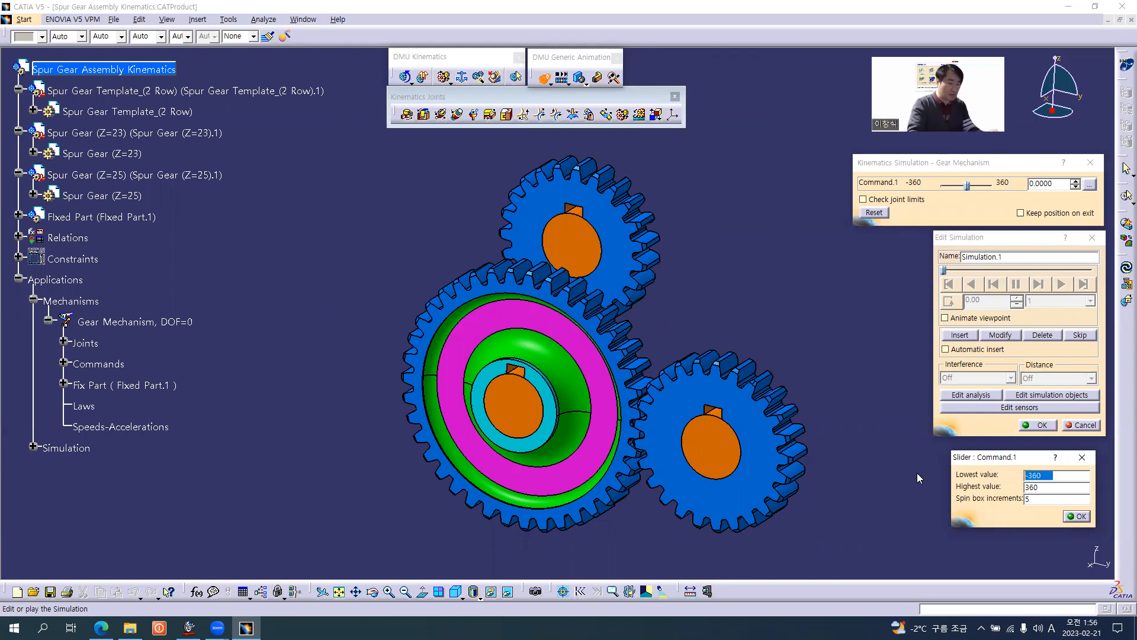
{"action": "type", "text": "0"}
{"action": "double_click", "coordinate": [1047, 486]}
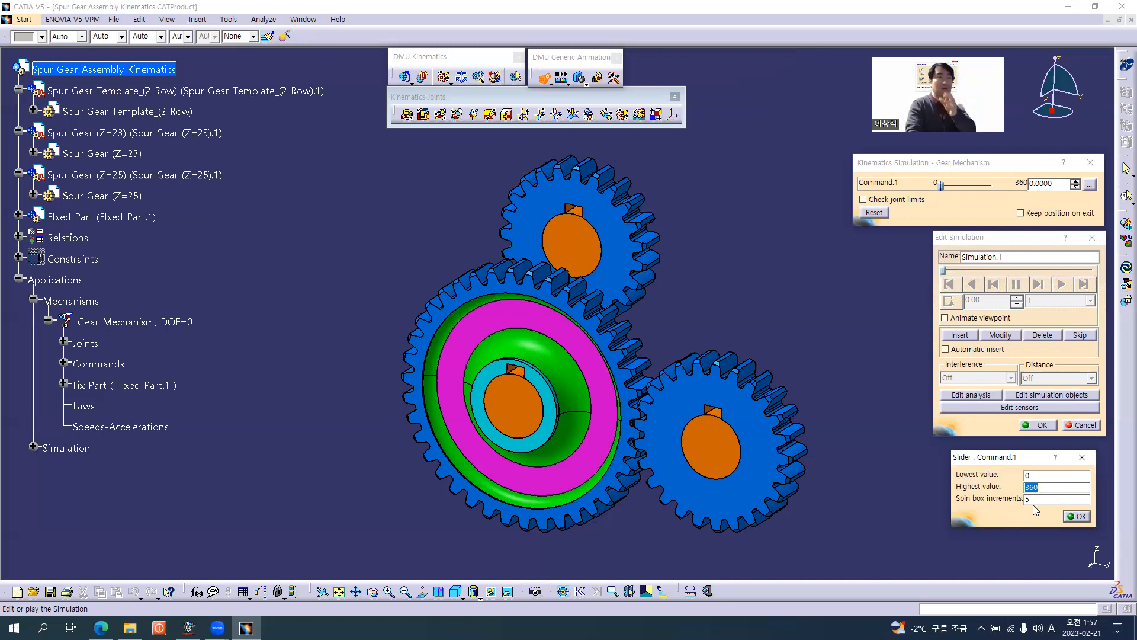
{"action": "left_click", "coordinate": [1029, 499]}
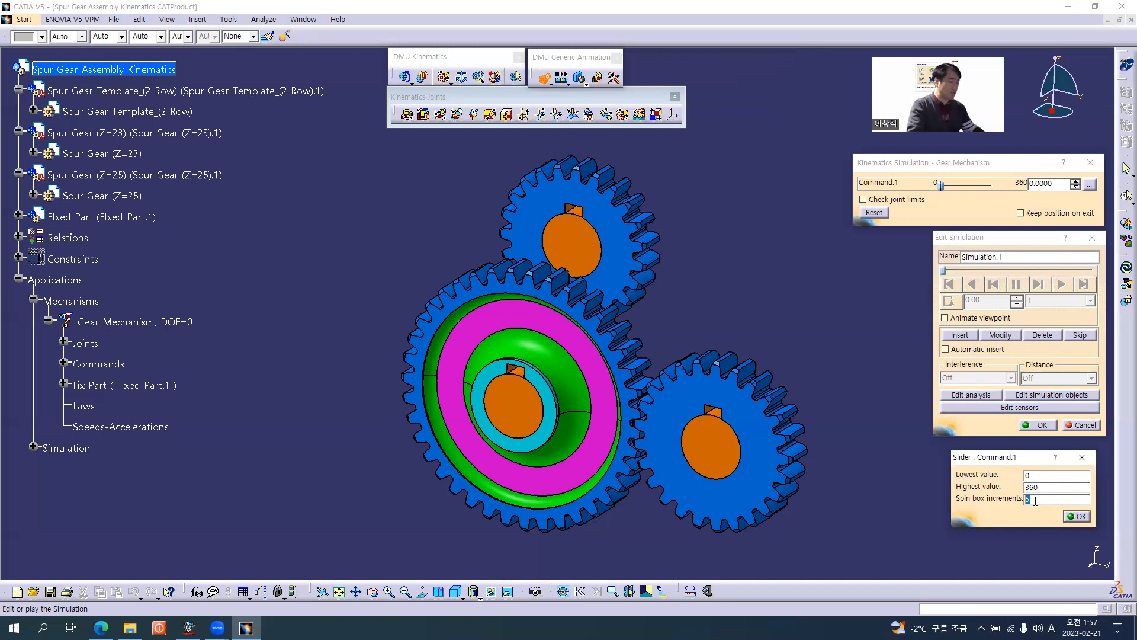
{"action": "type", "text": "1"}
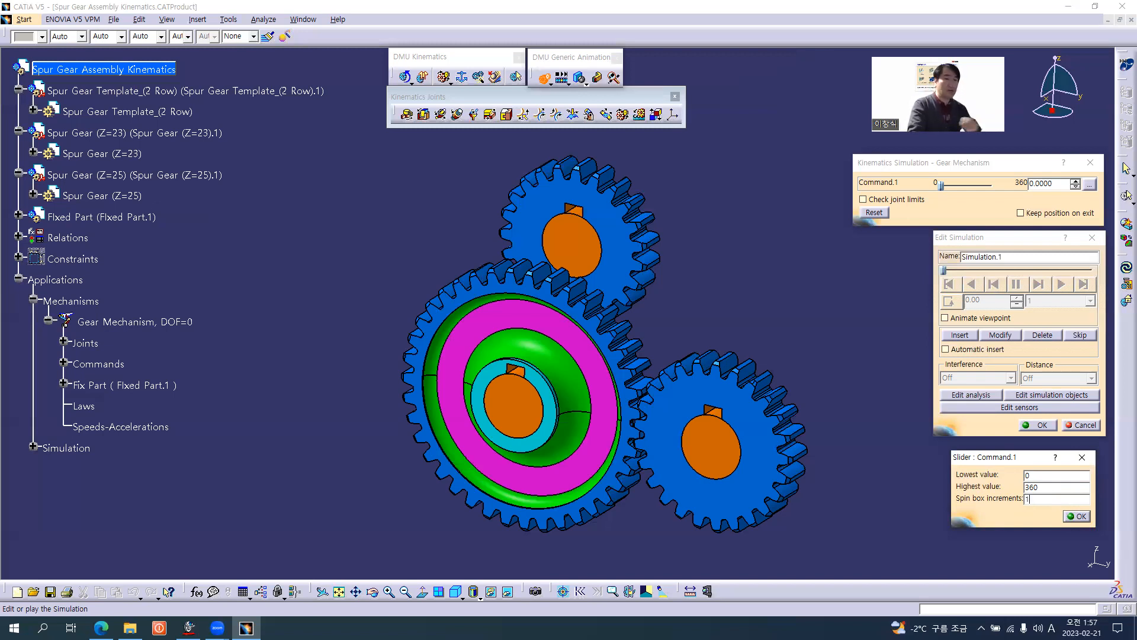
{"action": "left_click", "coordinate": [1078, 520]}
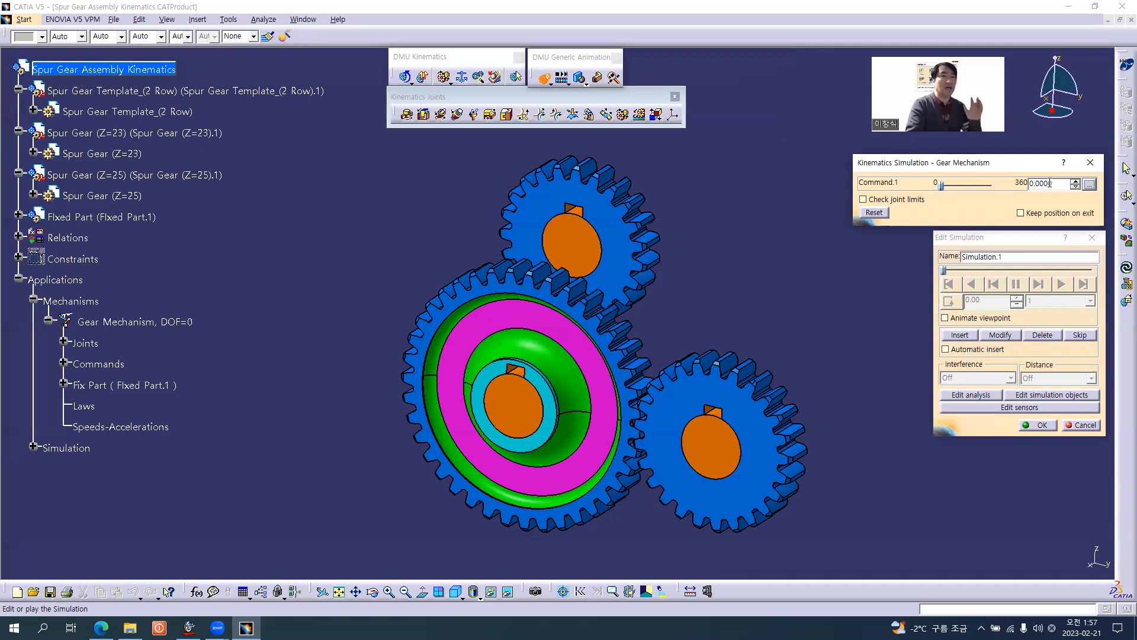
Insert simulation shots in Simulation.1 with Command.1 at 30 and at 60.
{"action": "double_click", "coordinate": [1056, 184]}
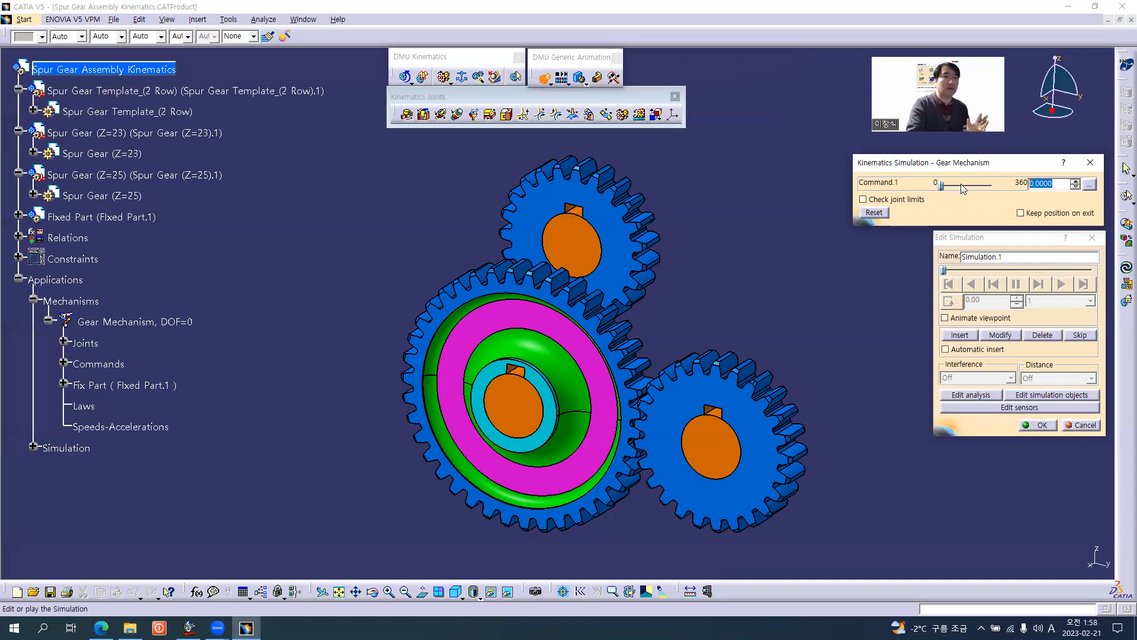
{"action": "type", "text": "30"}
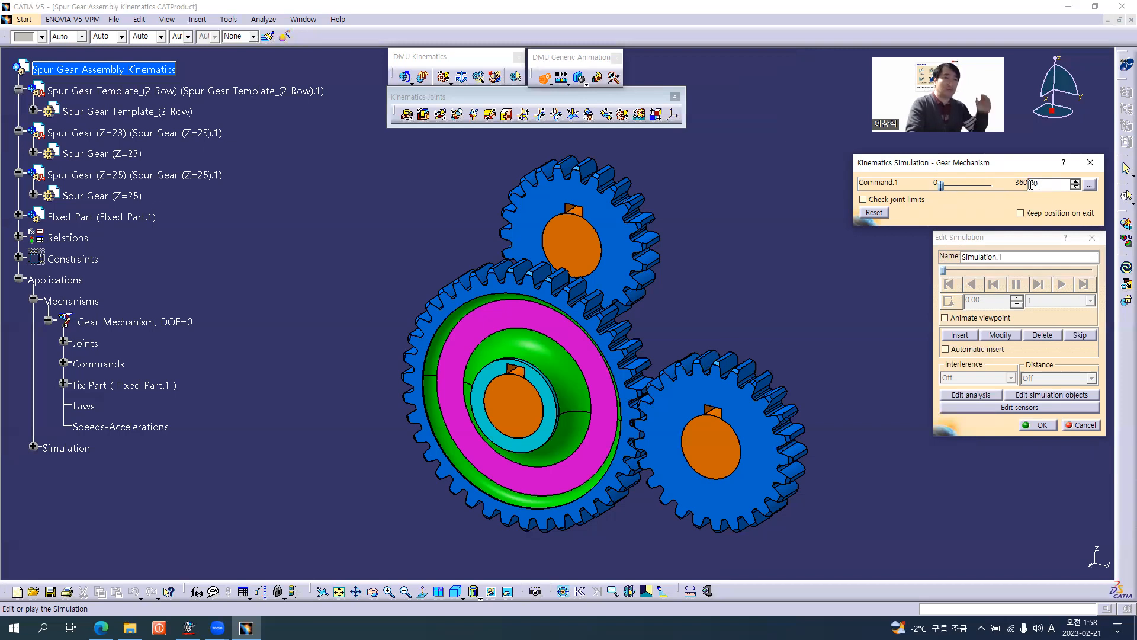
{"action": "key", "text": "Return"}
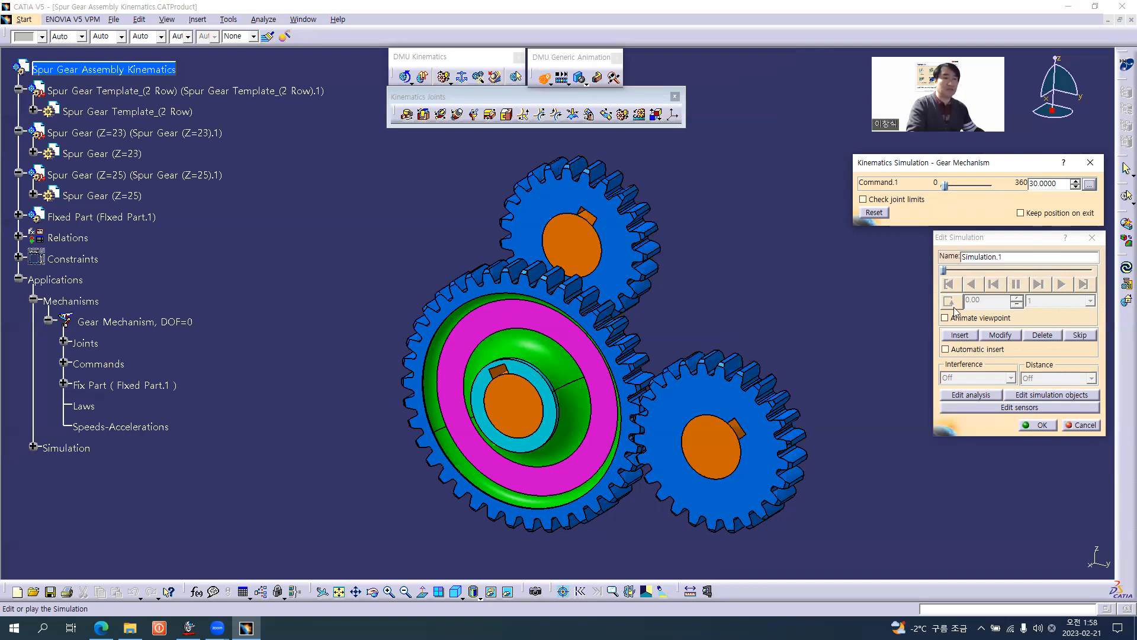
{"action": "left_click", "coordinate": [962, 335]}
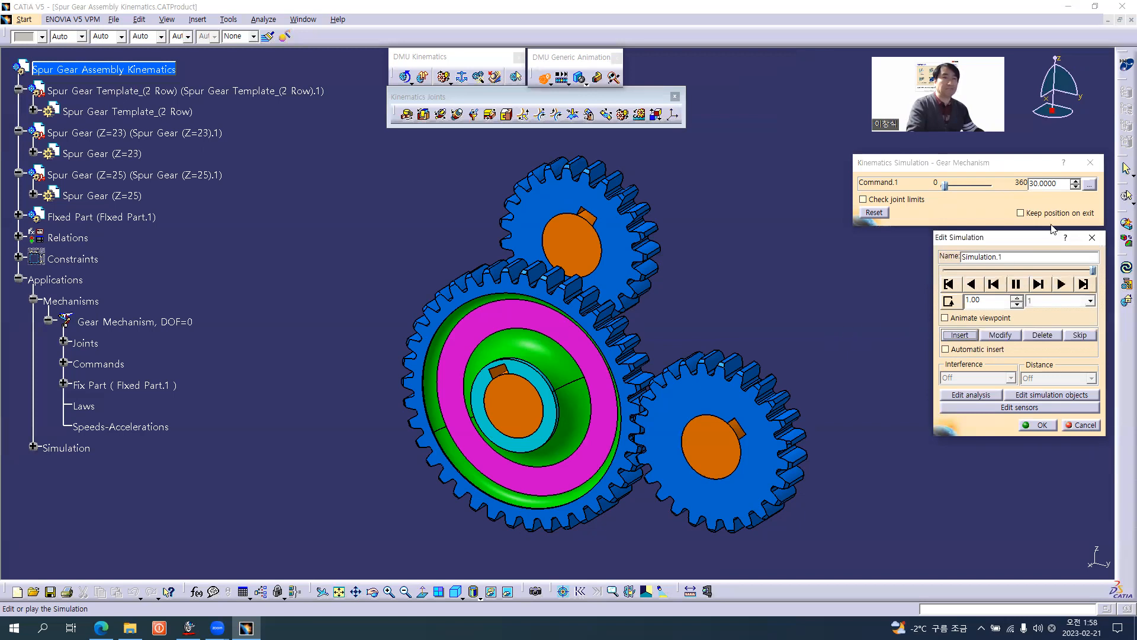
{"action": "double_click", "coordinate": [1070, 184]}
{"action": "type", "text": "60"}
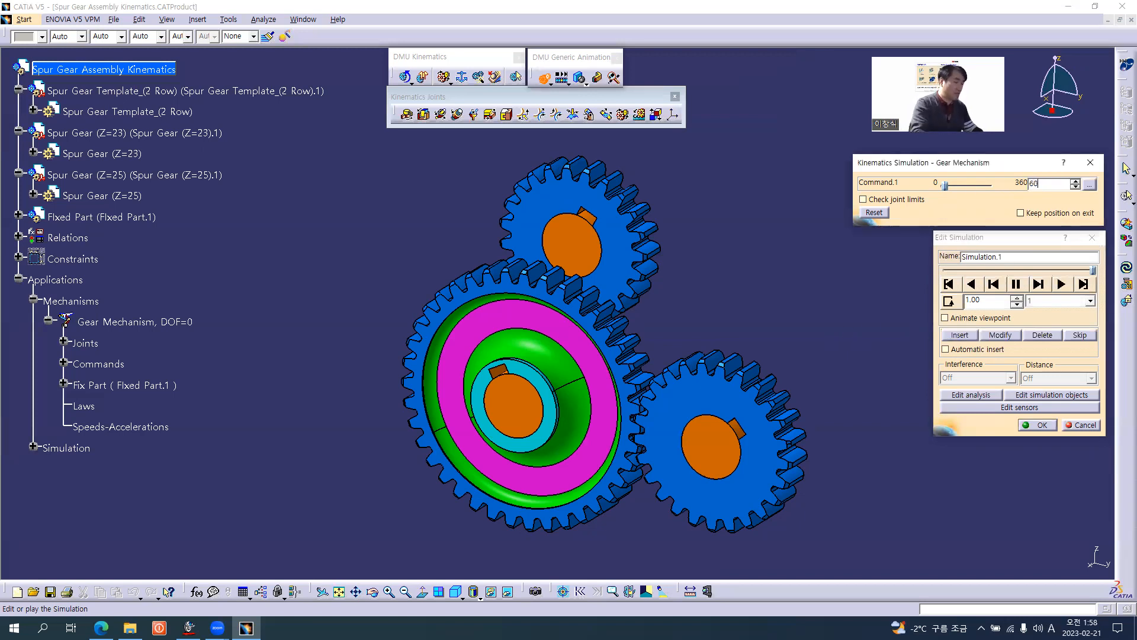
{"action": "key", "text": "Return"}
{"action": "left_click", "coordinate": [957, 336]}
Insert simulation shots in Simulation.1 with Command.1 at 90 and at 120.
{"action": "left_click_drag", "start_coordinate": [1061, 184], "coordinate": [951, 186]}
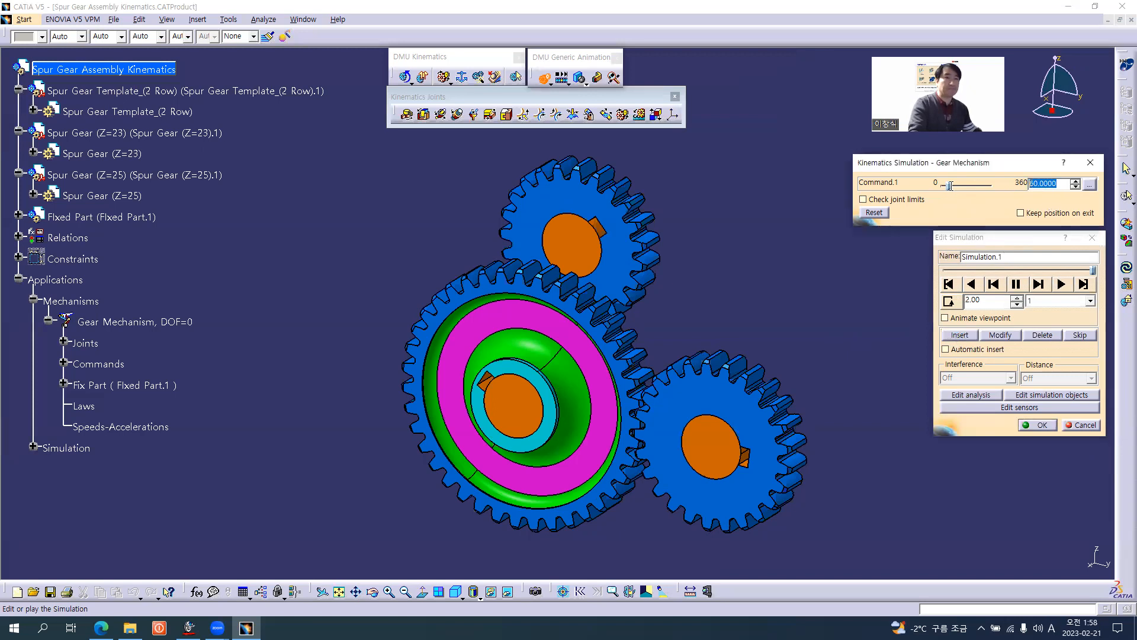
{"action": "type", "text": "90"}
{"action": "key", "text": "Return"}
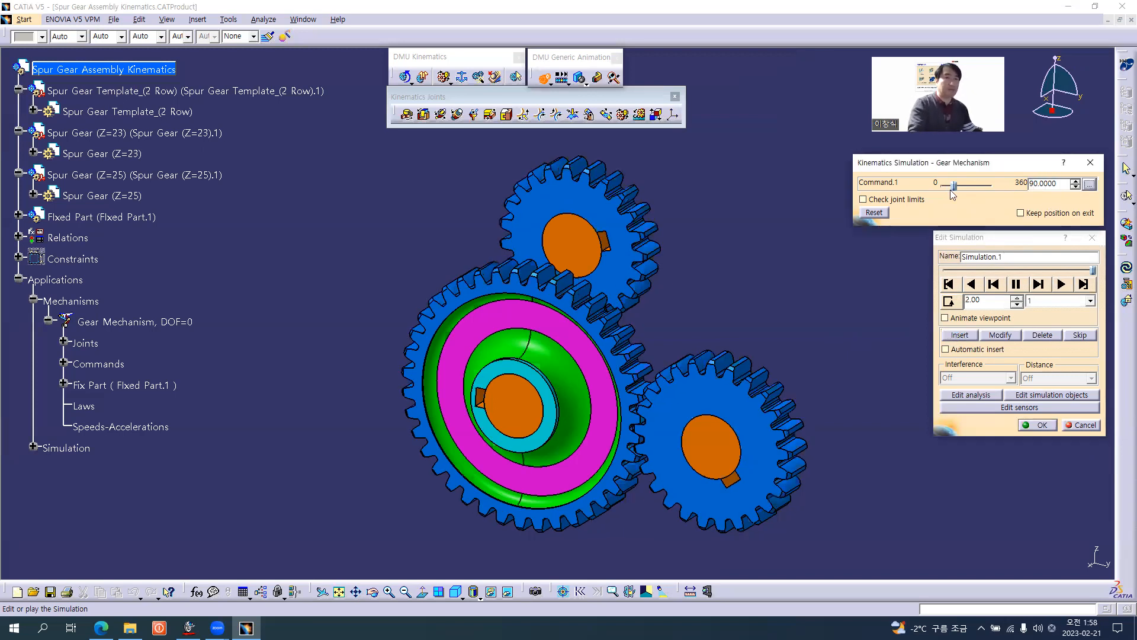
{"action": "left_click", "coordinate": [960, 334]}
{"action": "double_click", "coordinate": [1067, 183]}
{"action": "type", "text": "12"}
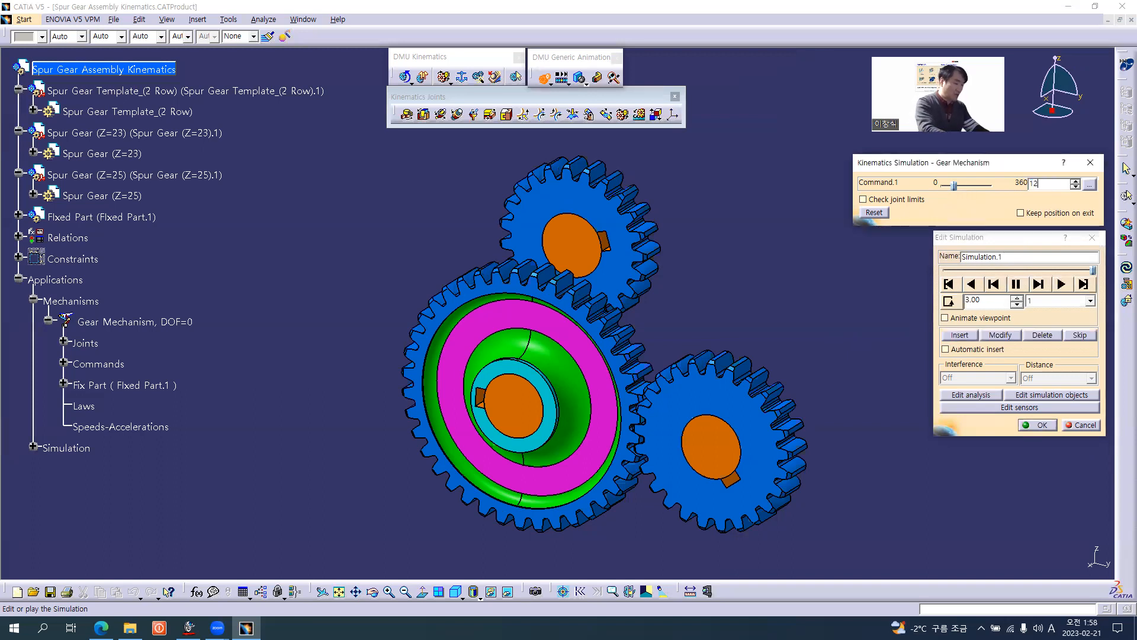
{"action": "type", "text": "0"}
{"action": "key", "text": "Return"}
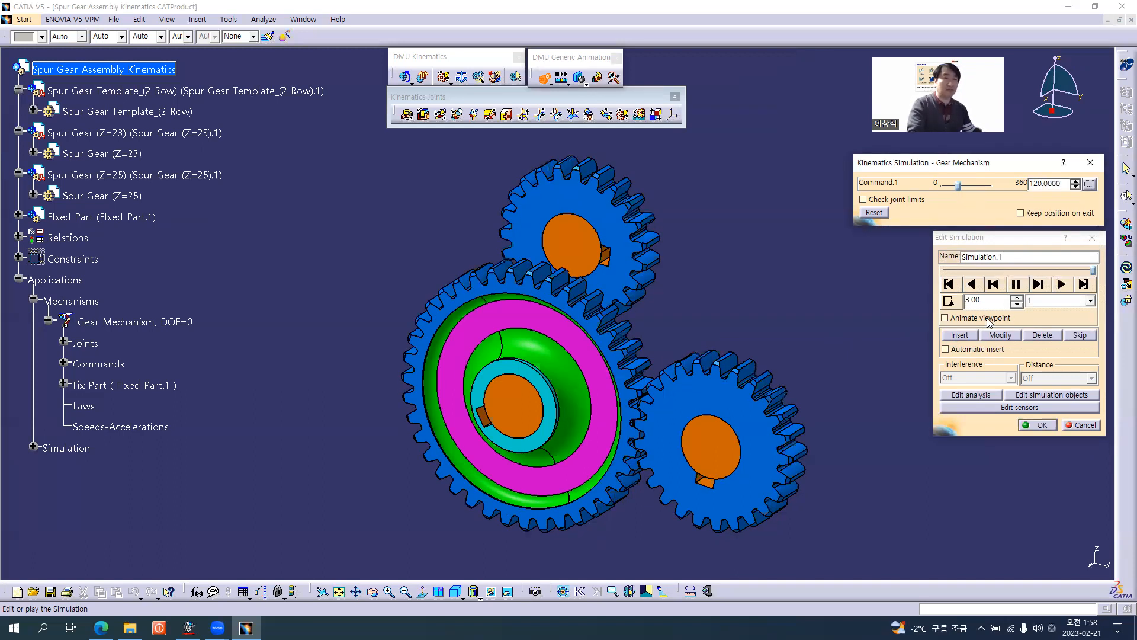
{"action": "left_click", "coordinate": [960, 335]}
Insert simulation shots in Simulation.1 with Command.1 at 150 and at 180.
{"action": "left_click", "coordinate": [1066, 183]}
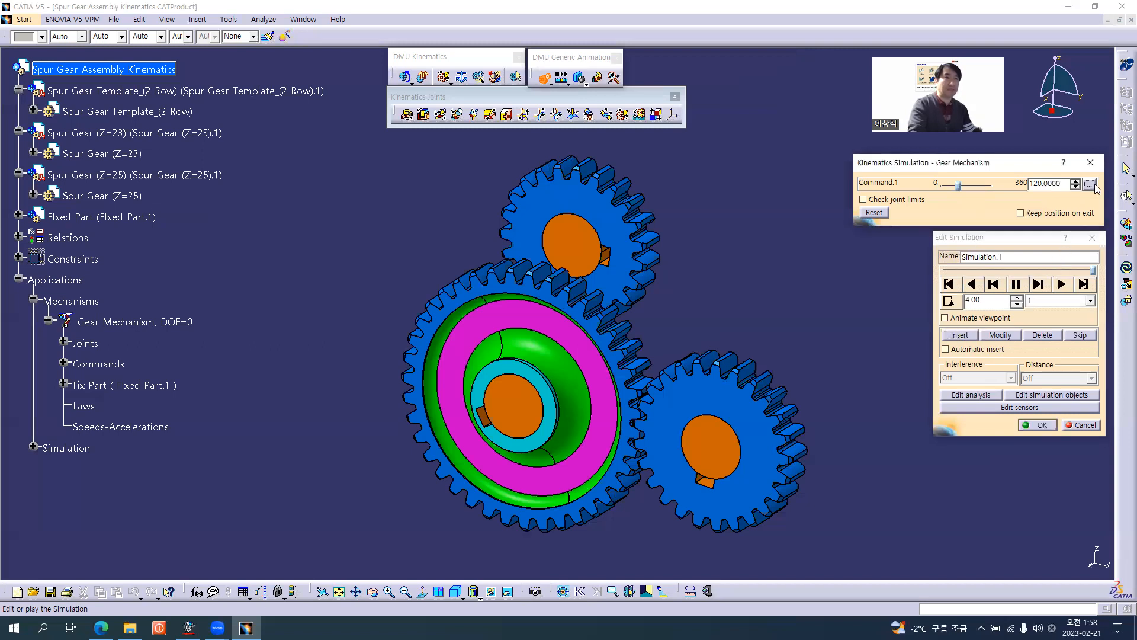
{"action": "double_click", "coordinate": [1066, 183]}
{"action": "type", "text": "150"}
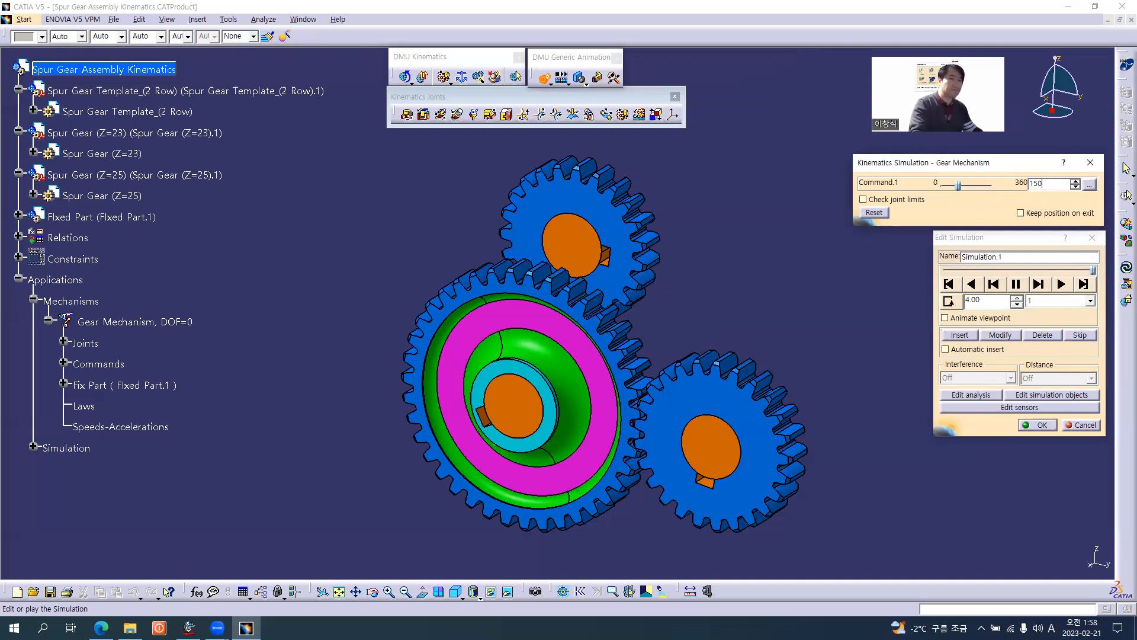
{"action": "key", "text": "Return"}
{"action": "left_click", "coordinate": [958, 334]}
{"action": "double_click", "coordinate": [1047, 183]}
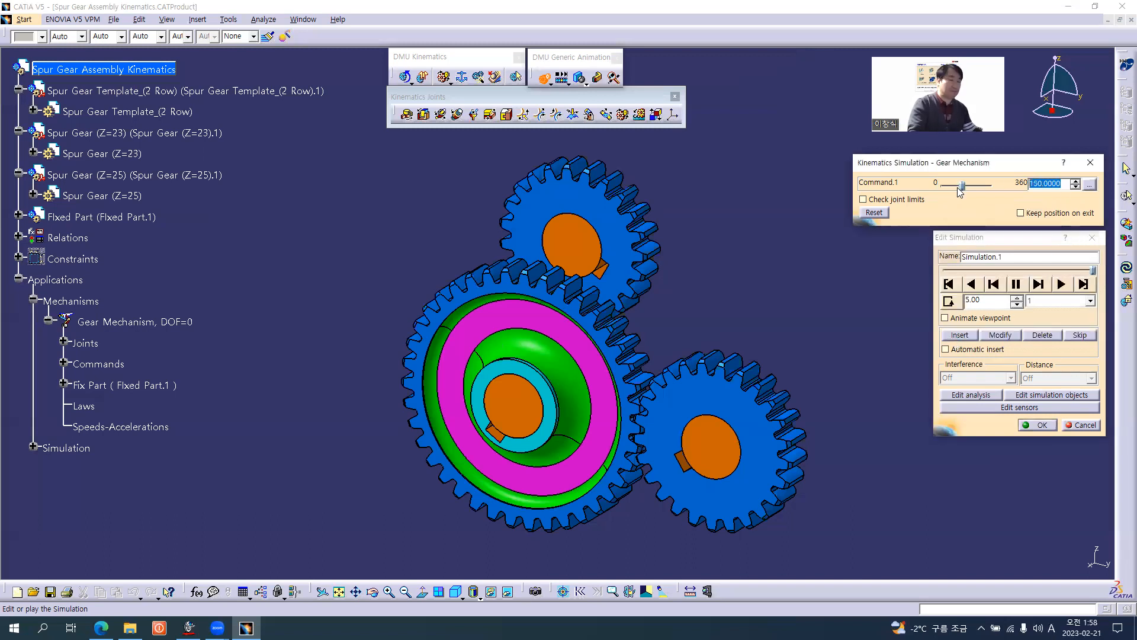
{"action": "type", "text": "180"}
{"action": "key", "text": "Return"}
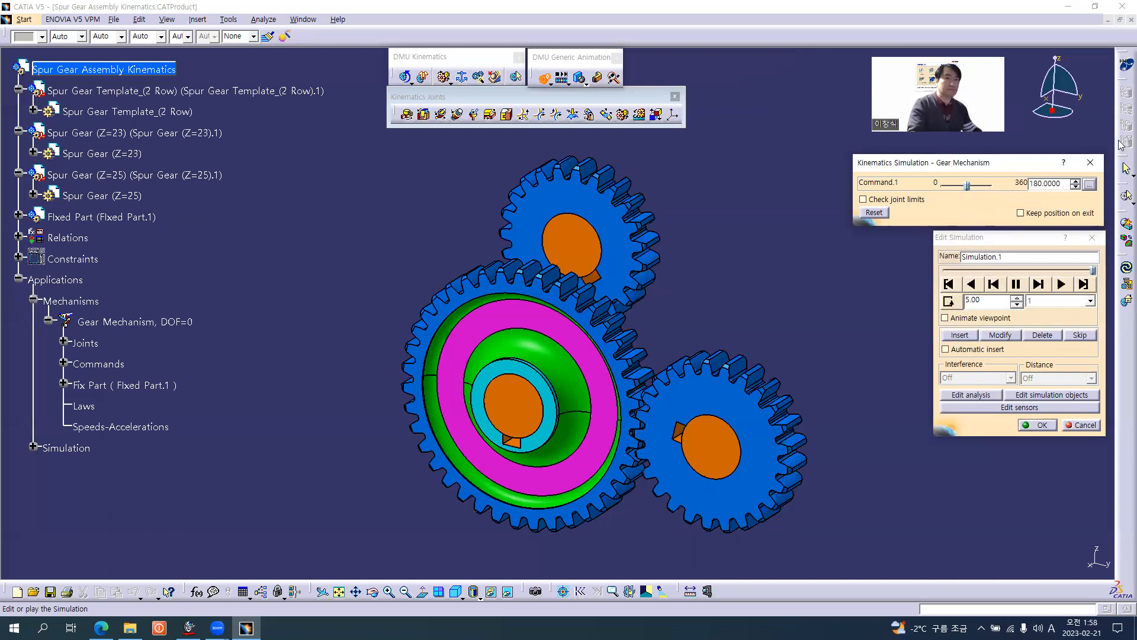
{"action": "left_click", "coordinate": [959, 334]}
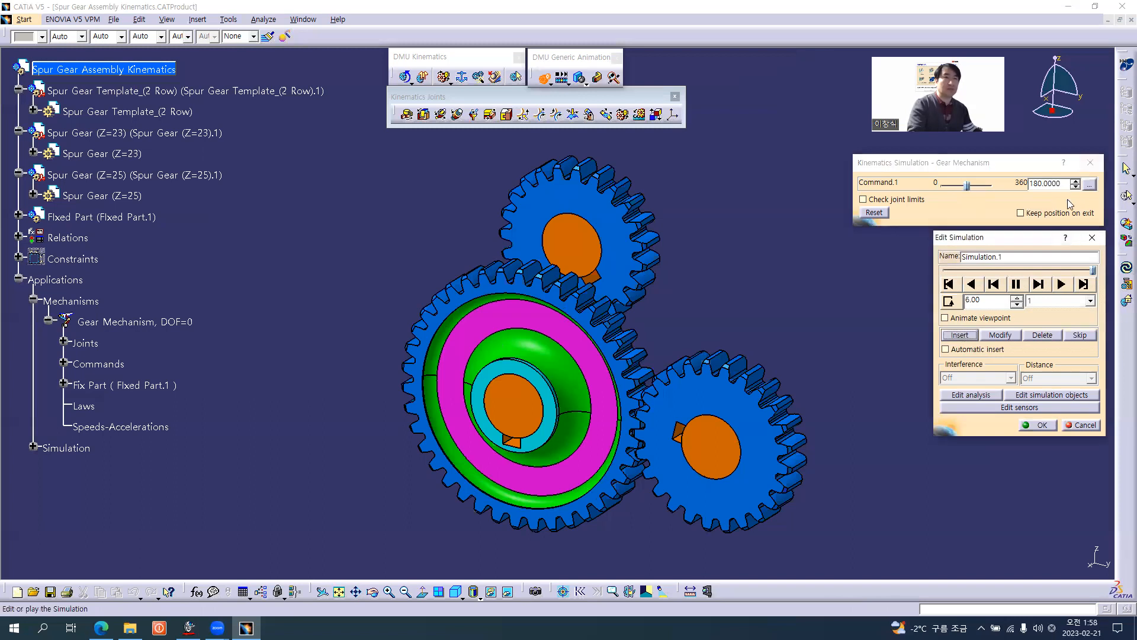
Insert simulation shots in Simulation.1 with Command.1 at 210 and at 240.
{"action": "double_click", "coordinate": [1061, 184]}
{"action": "type", "text": "210"}
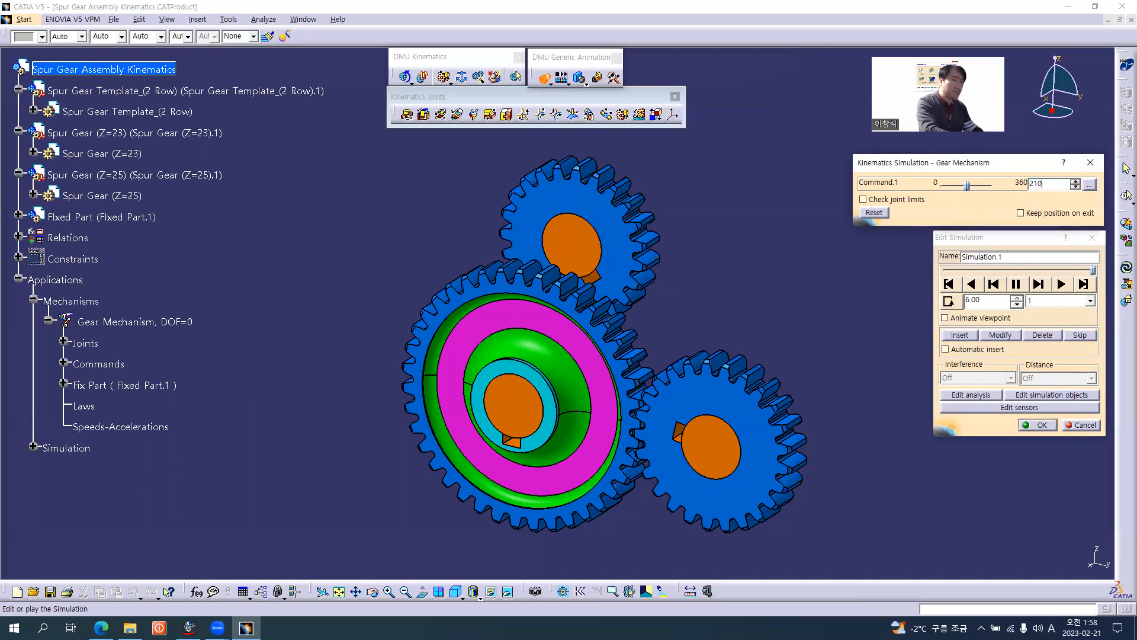
{"action": "key", "text": "Return"}
{"action": "left_click", "coordinate": [965, 339]}
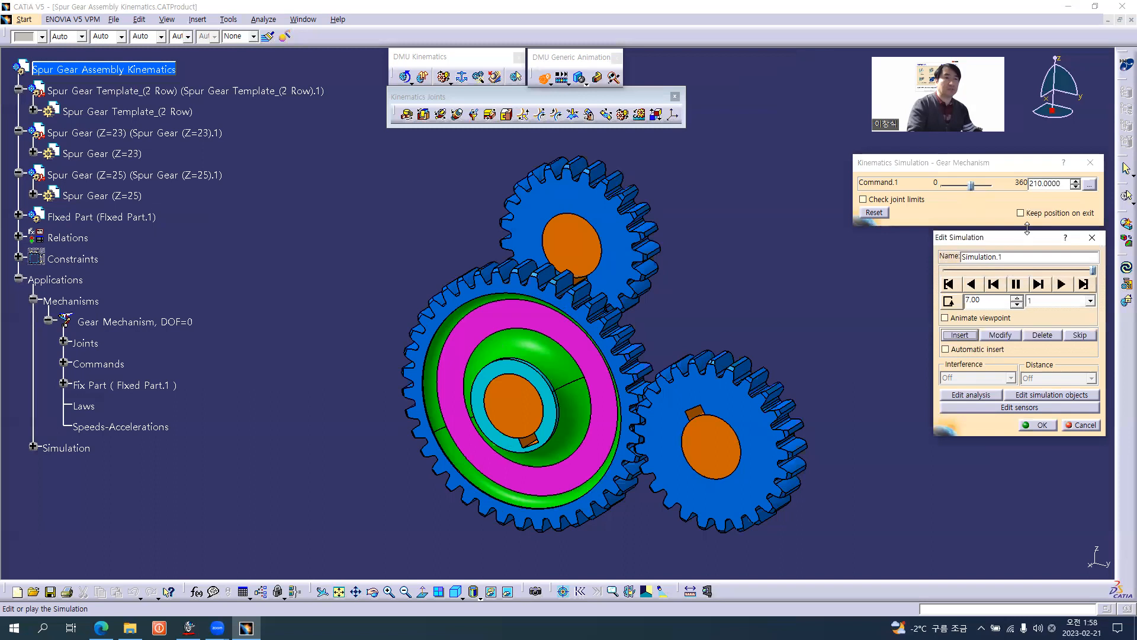
{"action": "double_click", "coordinate": [1061, 184]}
{"action": "type", "text": "2"}
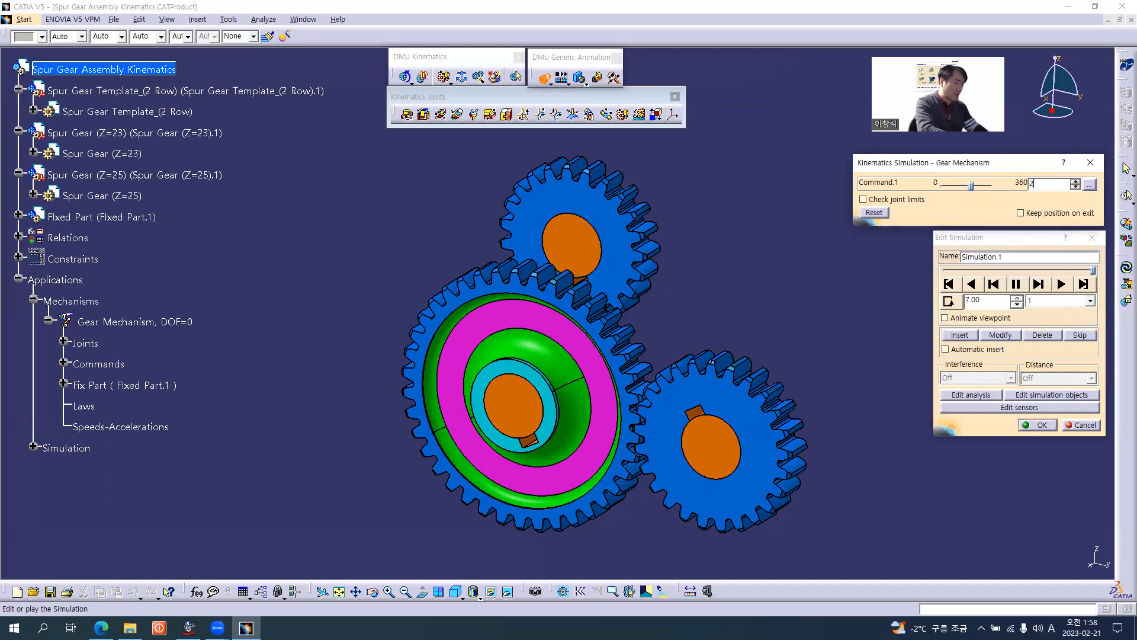
{"action": "type", "text": "40"}
{"action": "key", "text": "Tab"}
{"action": "left_click", "coordinate": [959, 335]}
Insert a simulation shot in Simulation.1 with Command.1 at 270.
{"action": "left_click", "coordinate": [1045, 183]}
{"action": "type", "text": "27"}
{"action": "key", "text": "Return"}
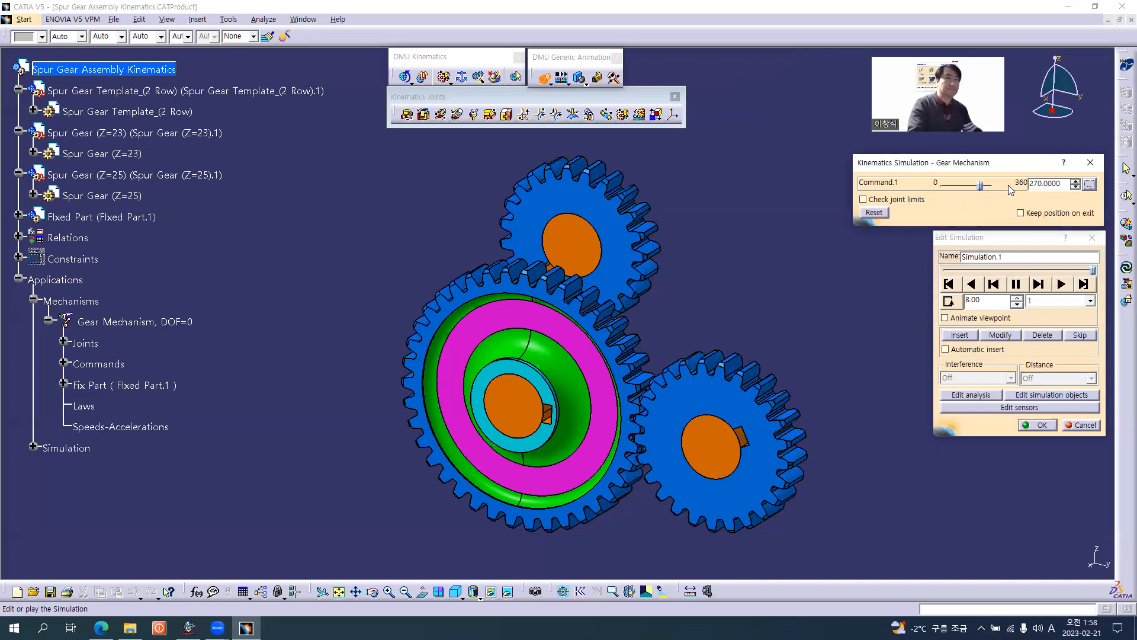
{"action": "left_click", "coordinate": [960, 335]}
Insert simulation shots in Simulation.1 with Command.1 at 300 and at 330.
{"action": "left_click", "coordinate": [1045, 183]}
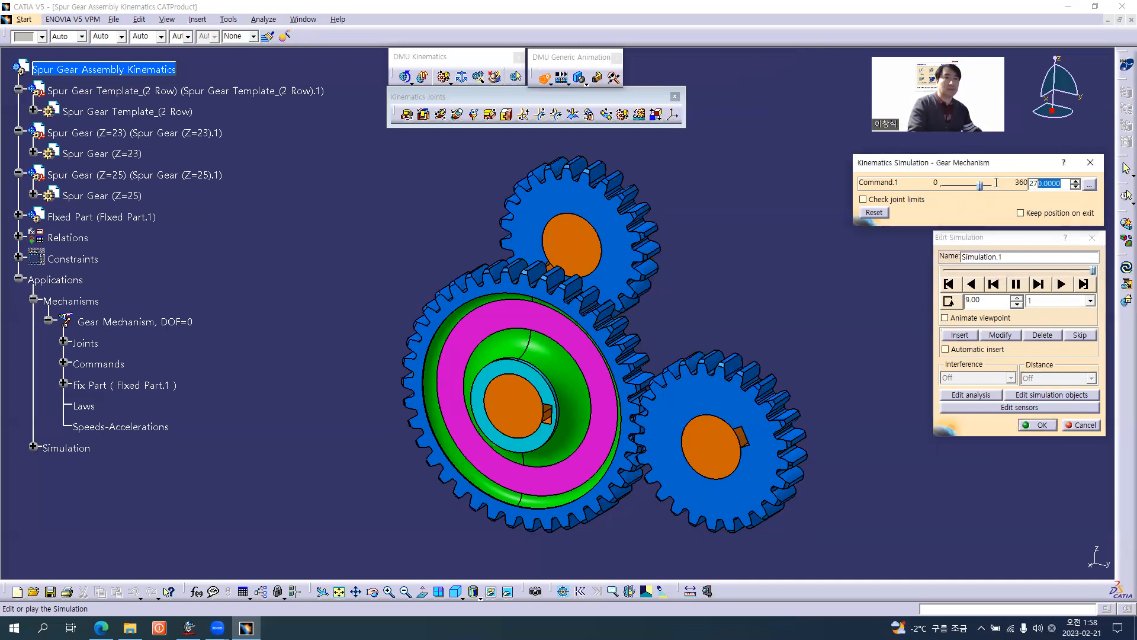
{"action": "type", "text": "300"}
{"action": "key", "text": "Return"}
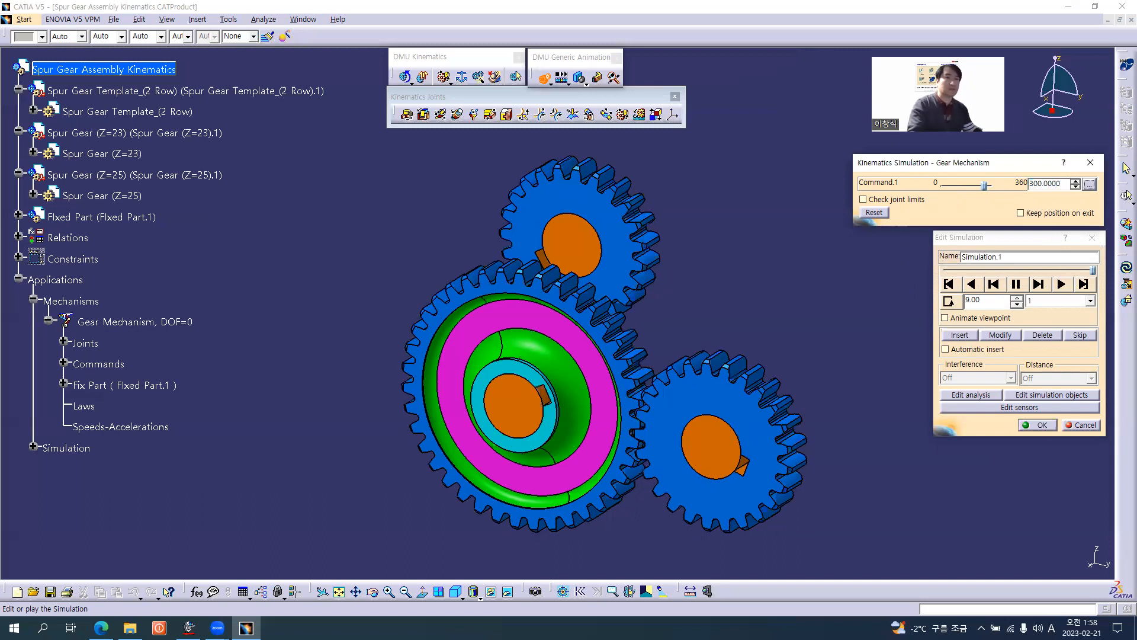
{"action": "left_click", "coordinate": [960, 335]}
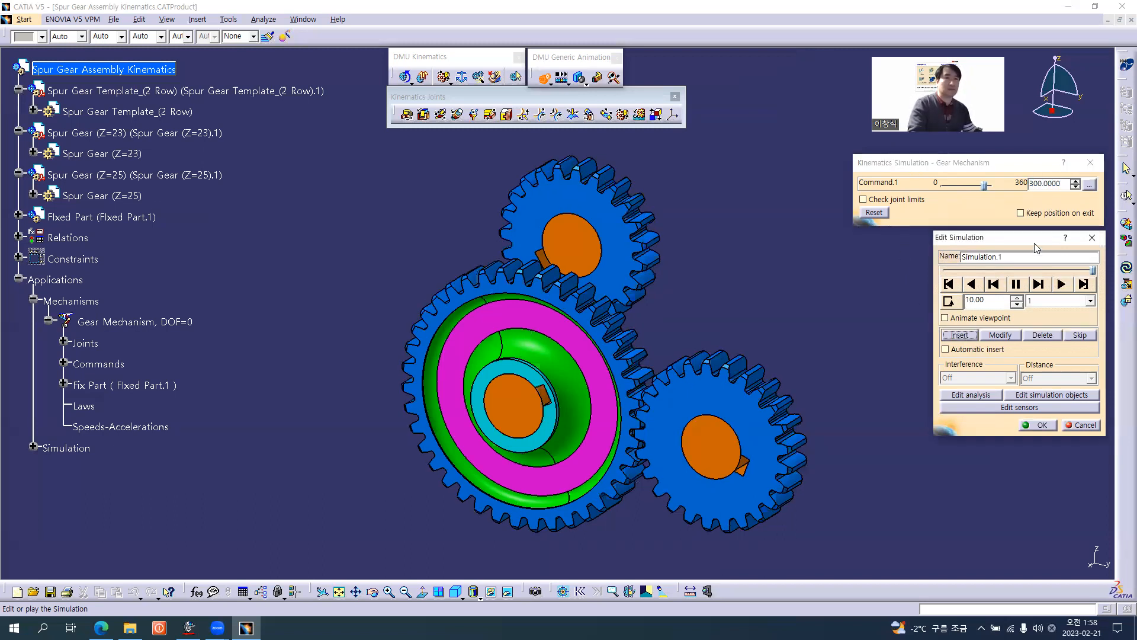
{"action": "left_click", "coordinate": [941, 184]}
{"action": "type", "text": "330"}
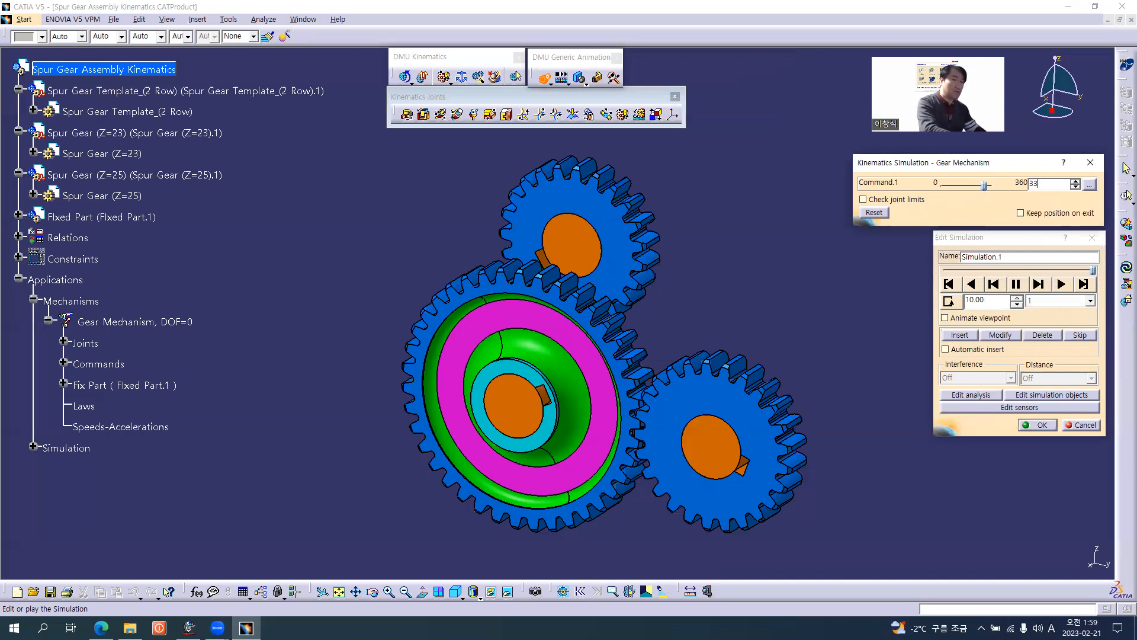
{"action": "key", "text": "Return"}
{"action": "left_click", "coordinate": [959, 335]}
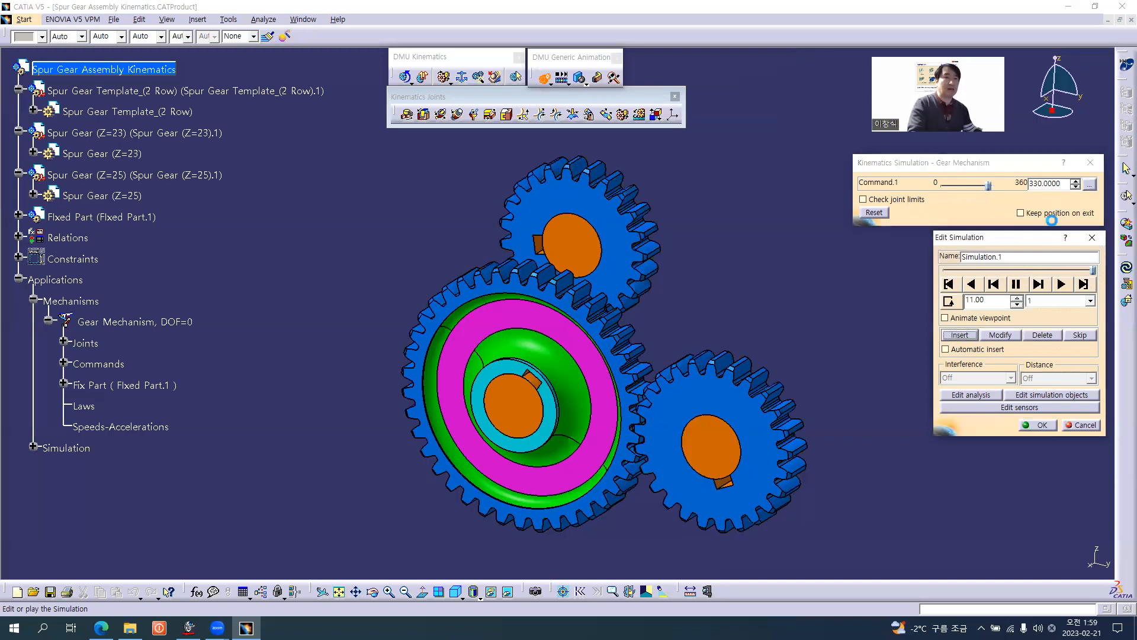
Insert the final simulation shot in Simulation.1 with Command.1 at 360.
{"action": "left_click", "coordinate": [948, 185]}
{"action": "type", "text": "360"}
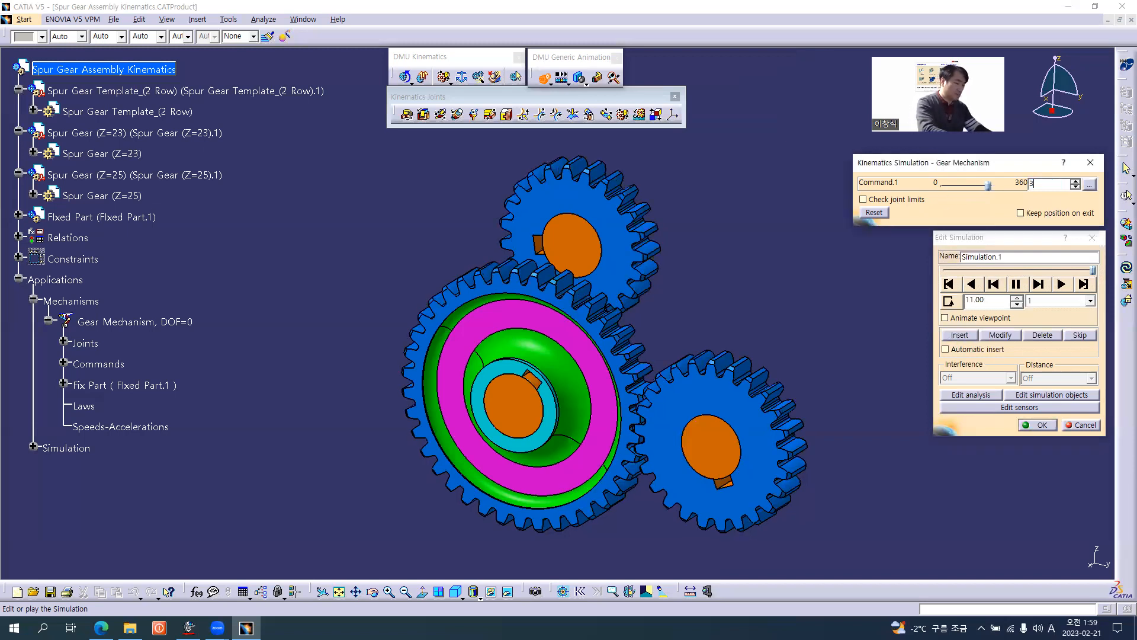
{"action": "key", "text": "Return"}
{"action": "left_click", "coordinate": [959, 335]}
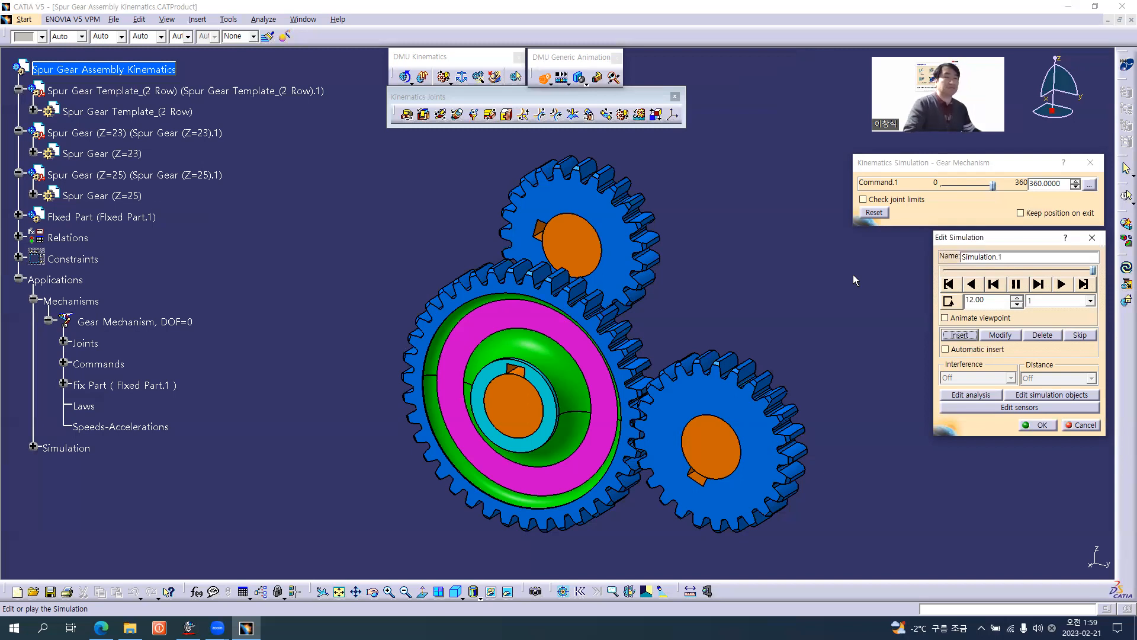
Rewind Simulation.1 to its start and play it in a loop with an interpolation step of 0.01.
{"action": "left_click", "coordinate": [948, 284]}
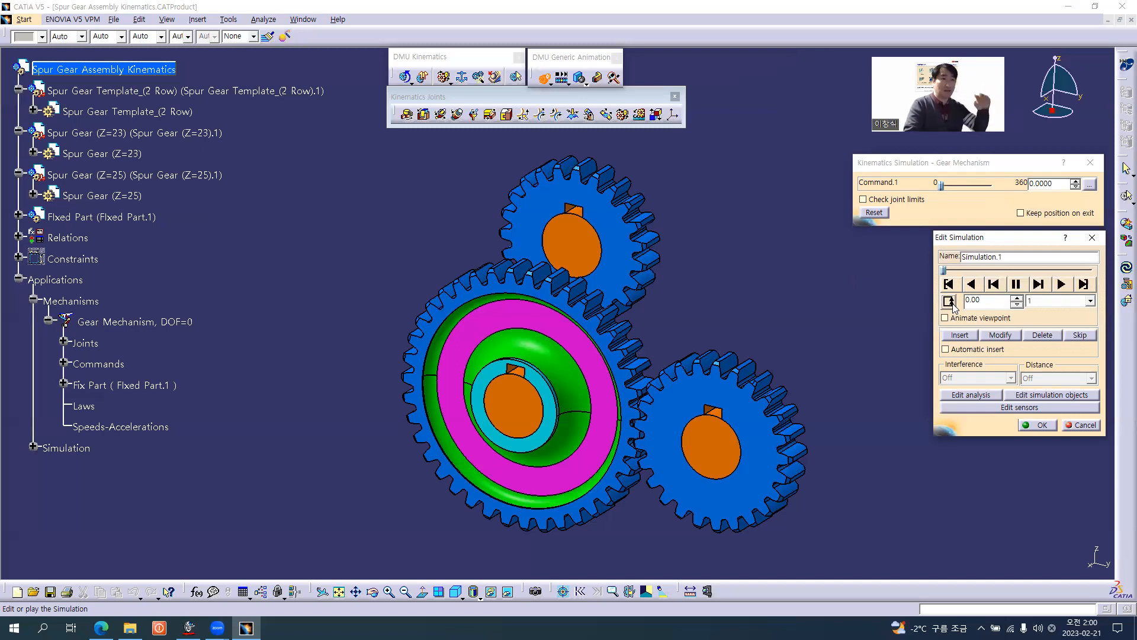
{"action": "left_click", "coordinate": [1050, 301]}
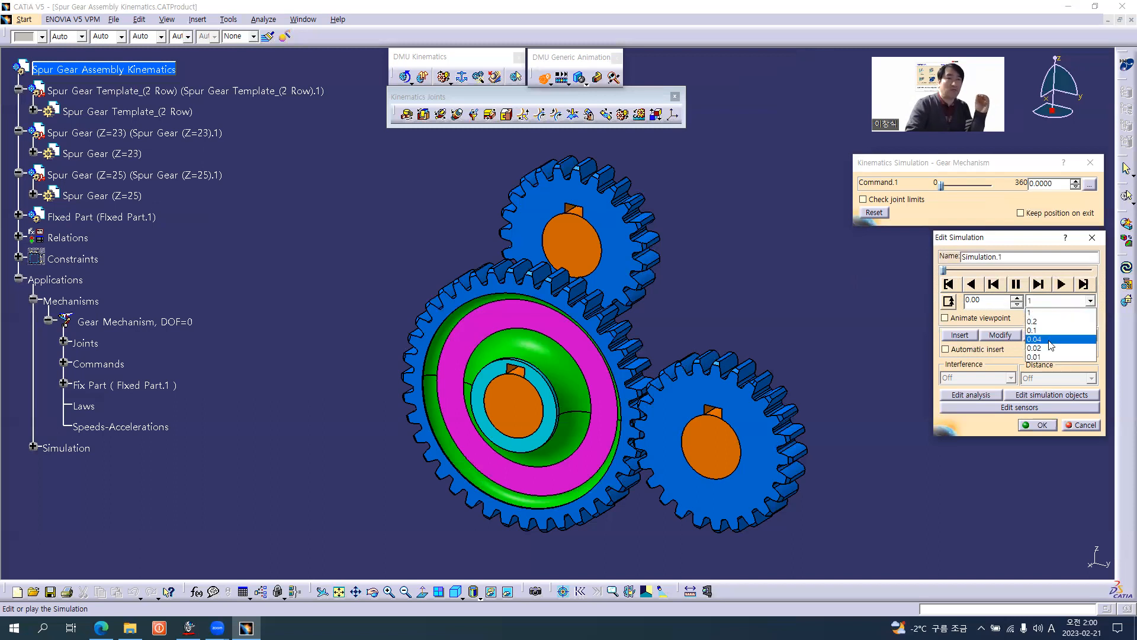
{"action": "left_click", "coordinate": [1045, 357]}
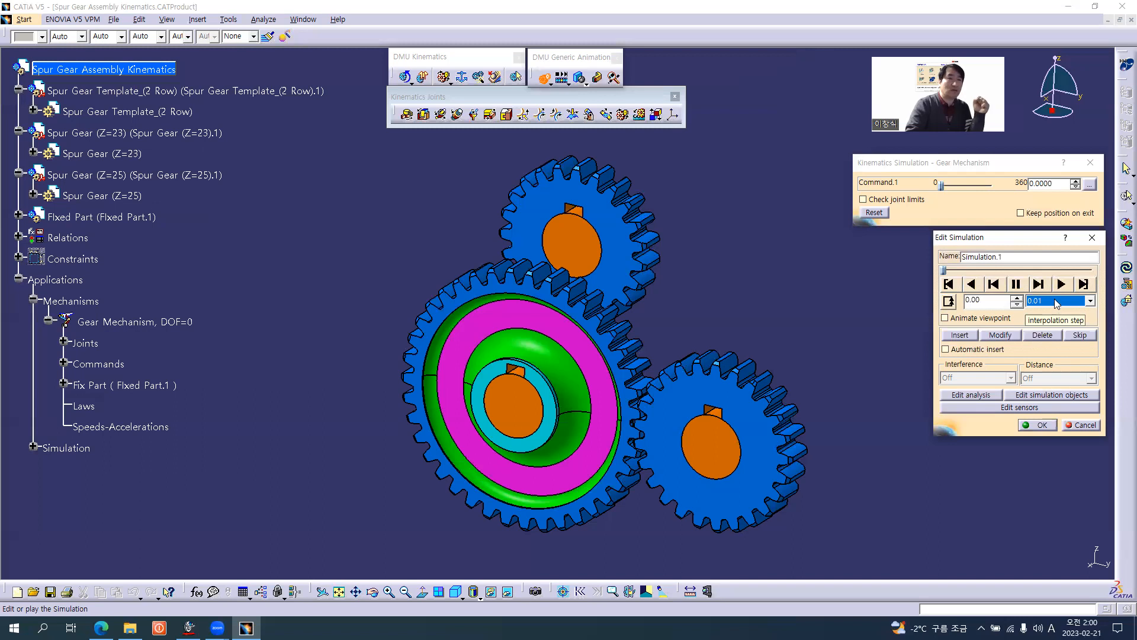
{"action": "left_click", "coordinate": [1061, 285]}
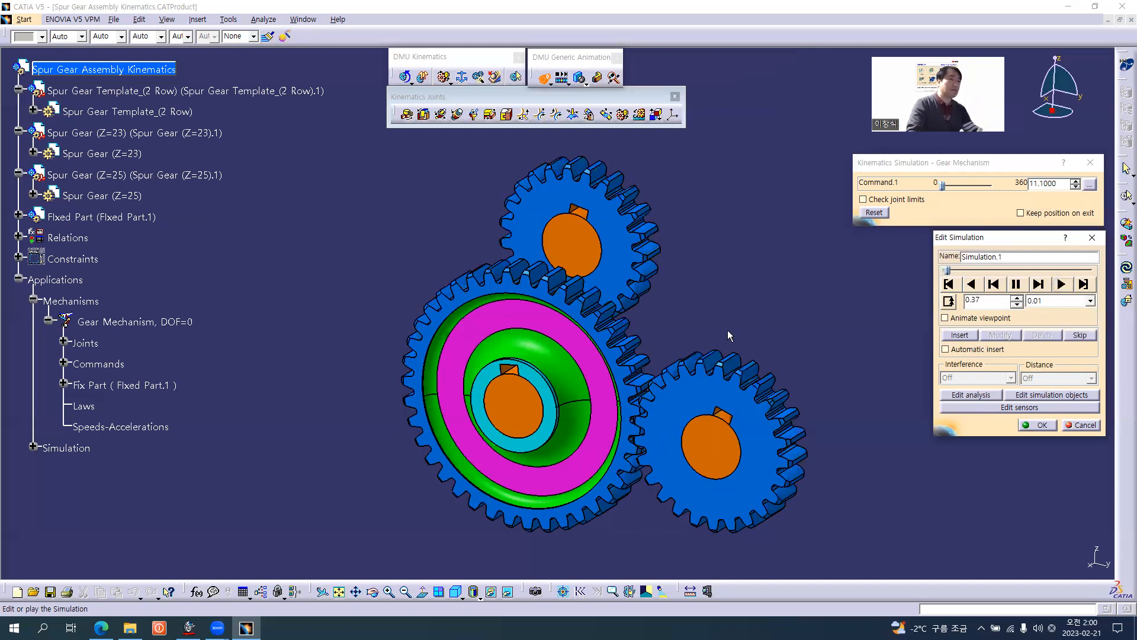
Examine the meshing teeth of the rotating gears from both sides of the assembly while Simulation.1 plays.
{"action": "middle_click_drag", "start_coordinate": [734, 326], "coordinate": [795, 287]}
{"action": "middle_click_drag", "start_coordinate": [656, 441], "coordinate": [653, 255]}
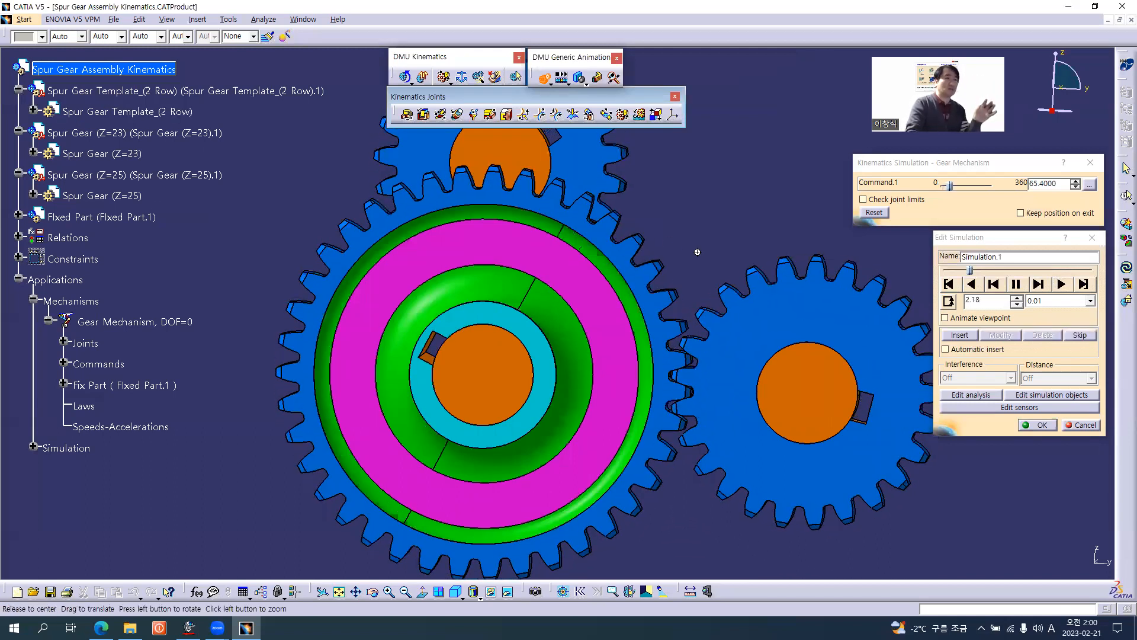
{"action": "middle_click_drag", "start_coordinate": [698, 252], "coordinate": [635, 225]}
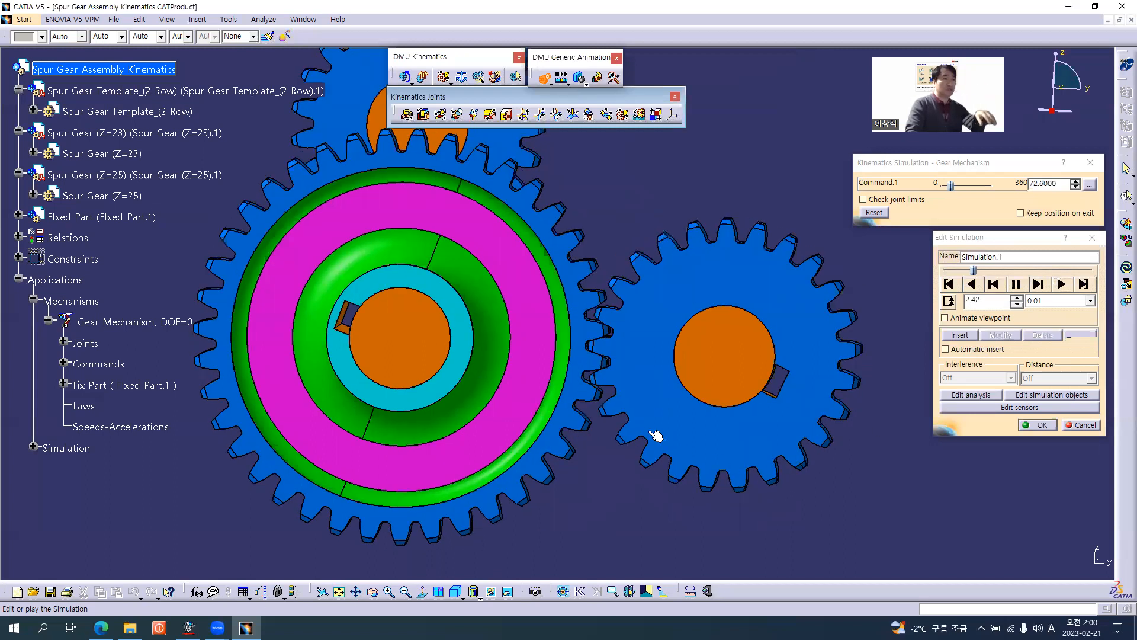
{"action": "middle_click_drag", "start_coordinate": [658, 225], "coordinate": [652, 367]}
{"action": "middle_click_drag", "start_coordinate": [650, 217], "coordinate": [650, 216]}
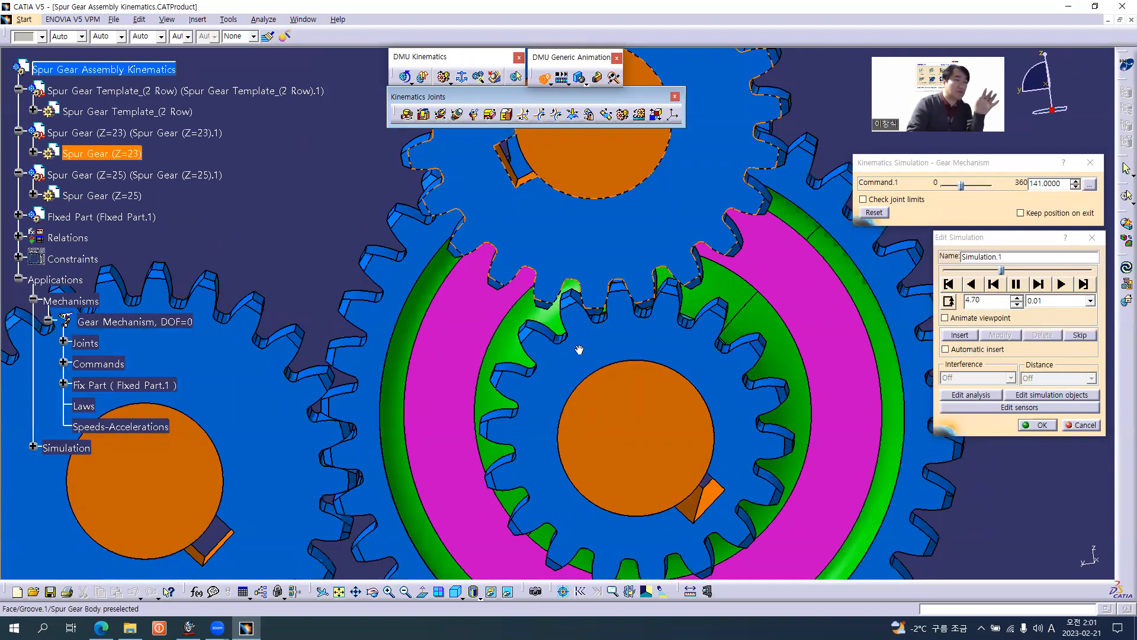
{"action": "middle_click_drag", "start_coordinate": [577, 321], "coordinate": [589, 375]}
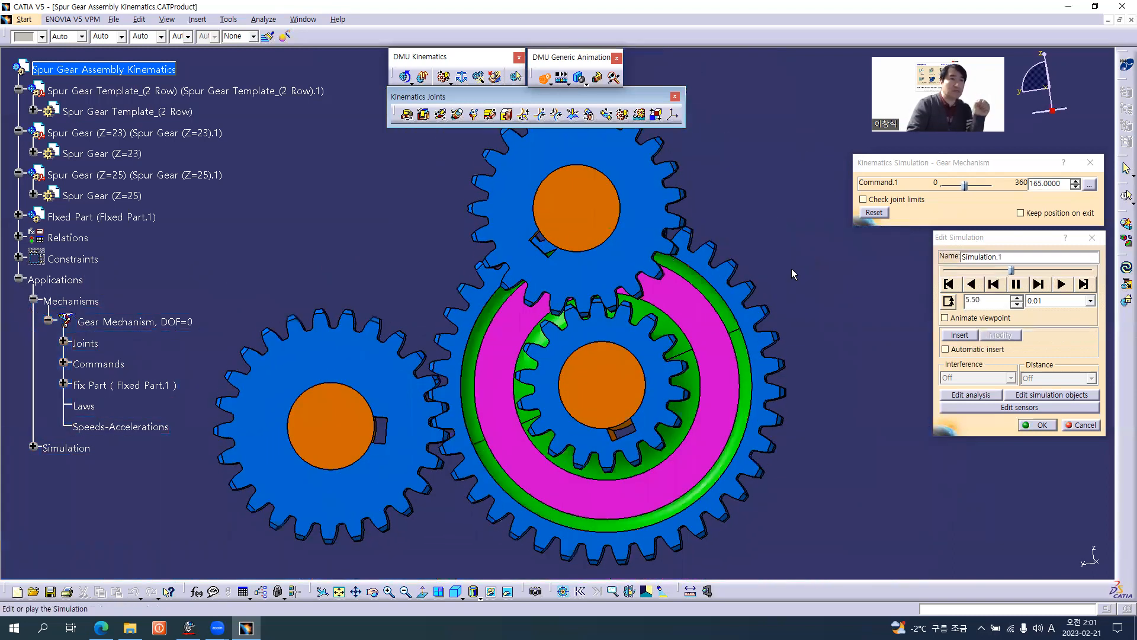
{"action": "middle_click_drag", "start_coordinate": [808, 258], "coordinate": [694, 302]}
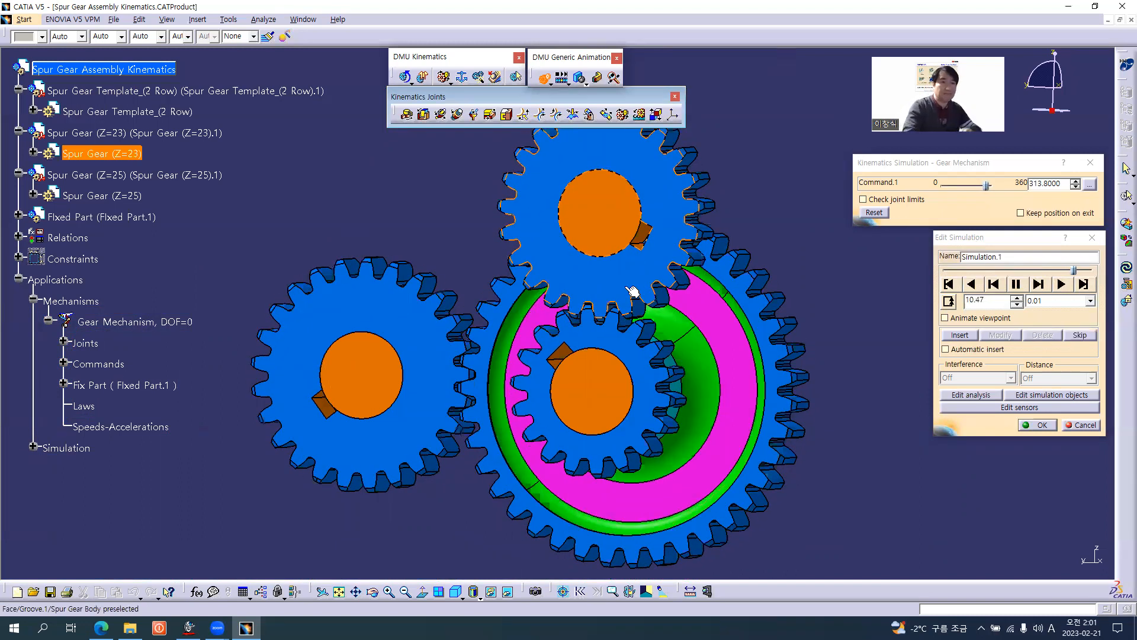
{"action": "middle_click_drag", "start_coordinate": [665, 338], "coordinate": [278, 325]}
{"action": "middle_click_drag", "start_coordinate": [671, 324], "coordinate": [544, 346]}
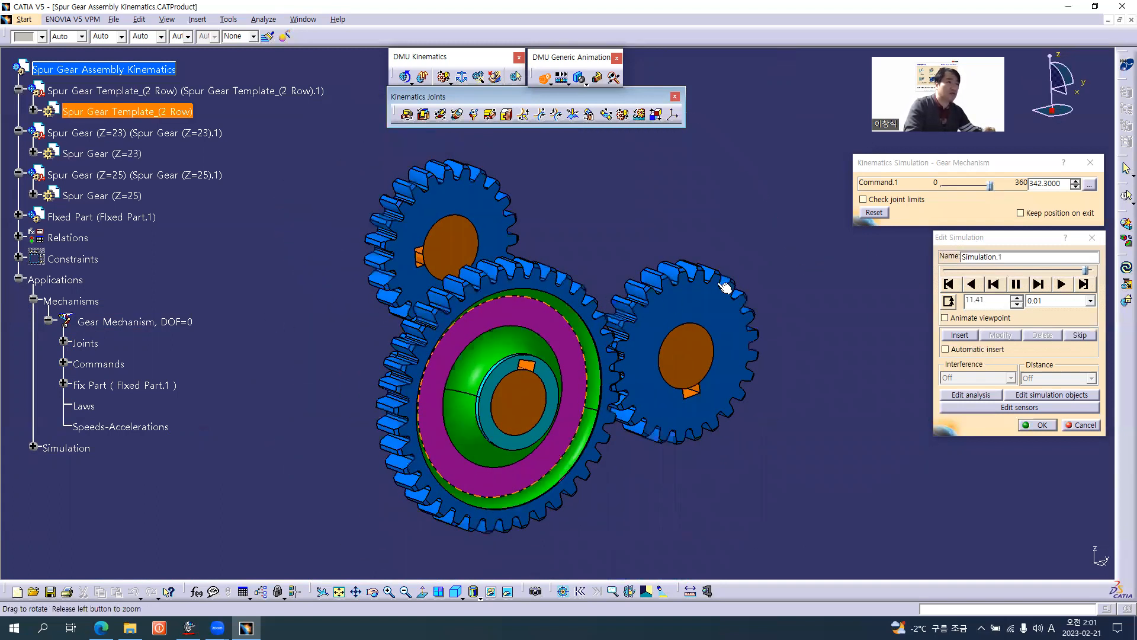
{"action": "middle_click_drag", "start_coordinate": [835, 349], "coordinate": [616, 337]}
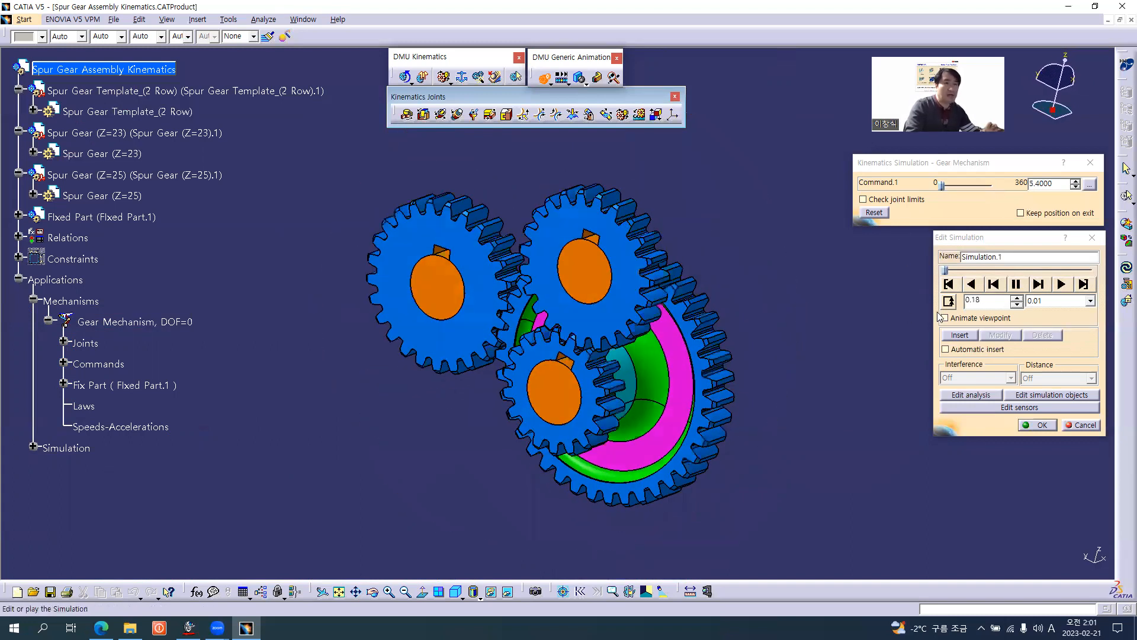
Stop the playback, rewind Simulation.1 to its start and accept the simulation.
{"action": "left_click", "coordinate": [1016, 284]}
{"action": "left_click", "coordinate": [949, 284]}
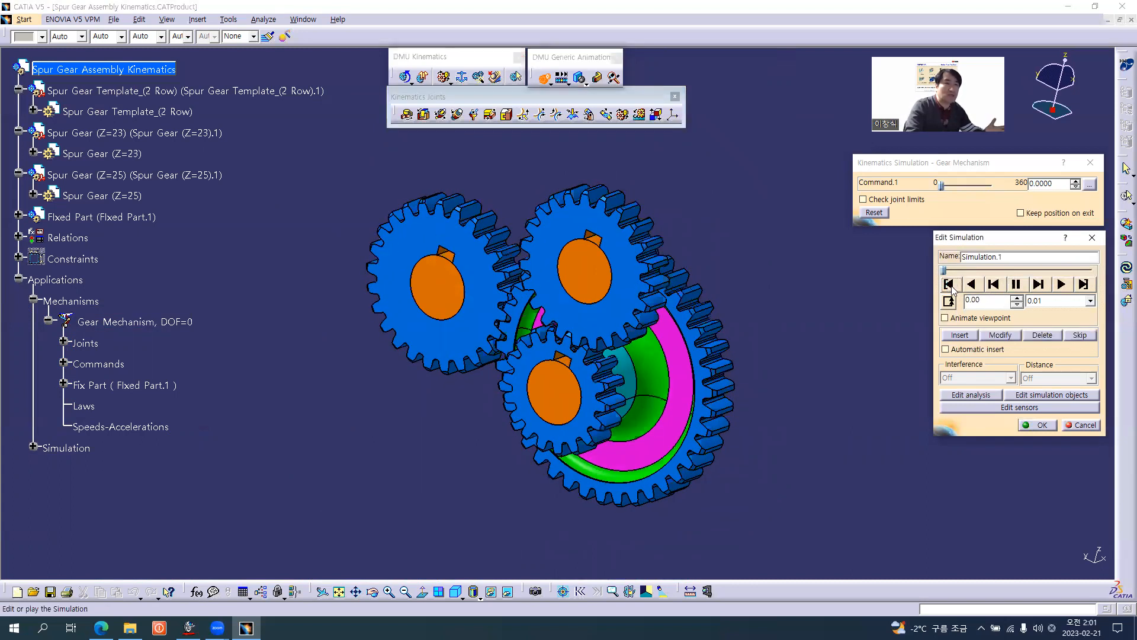
{"action": "left_click", "coordinate": [1031, 423]}
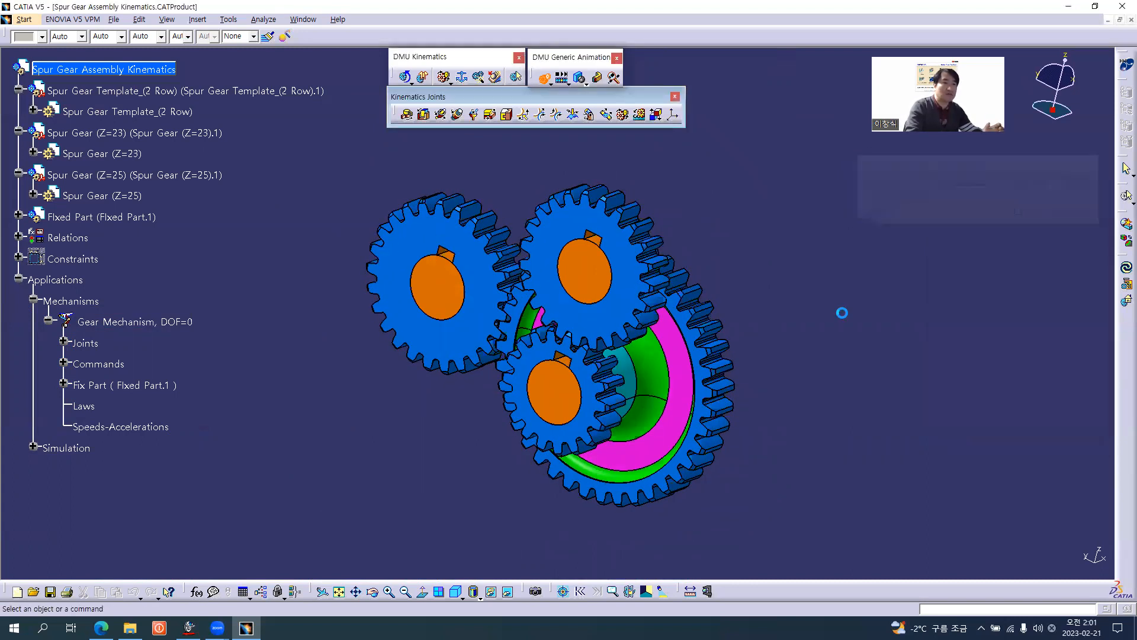
Compile Simulation.1 into a replay named Replay.1 with a time step of 0.01.
{"action": "middle_click_drag", "start_coordinate": [411, 350], "coordinate": [547, 347]}
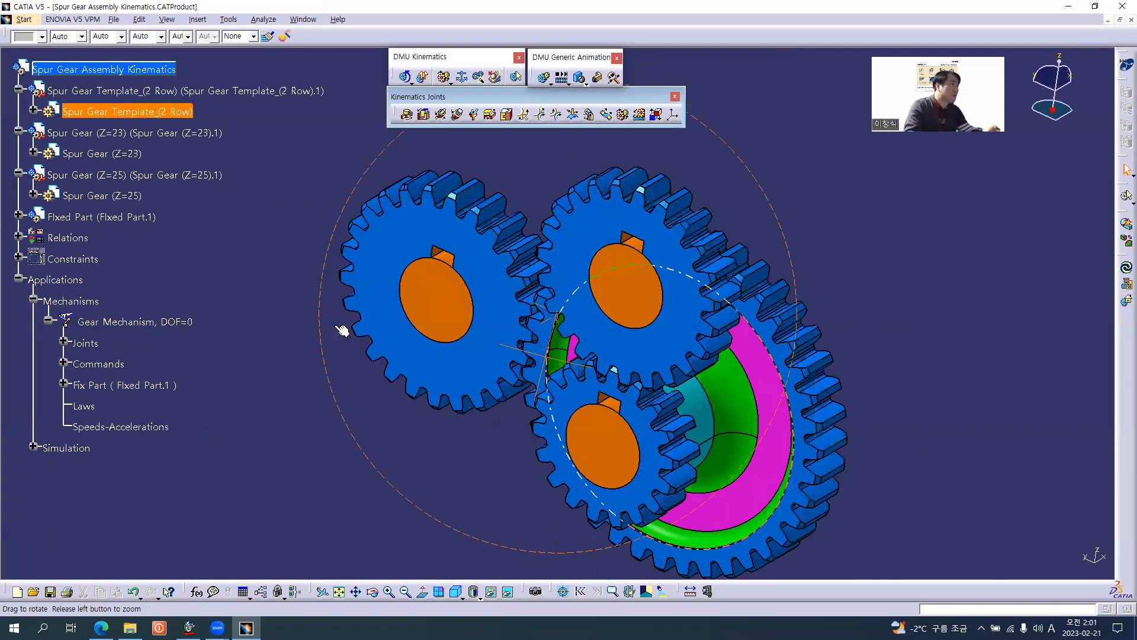
{"action": "left_click", "coordinate": [48, 320]}
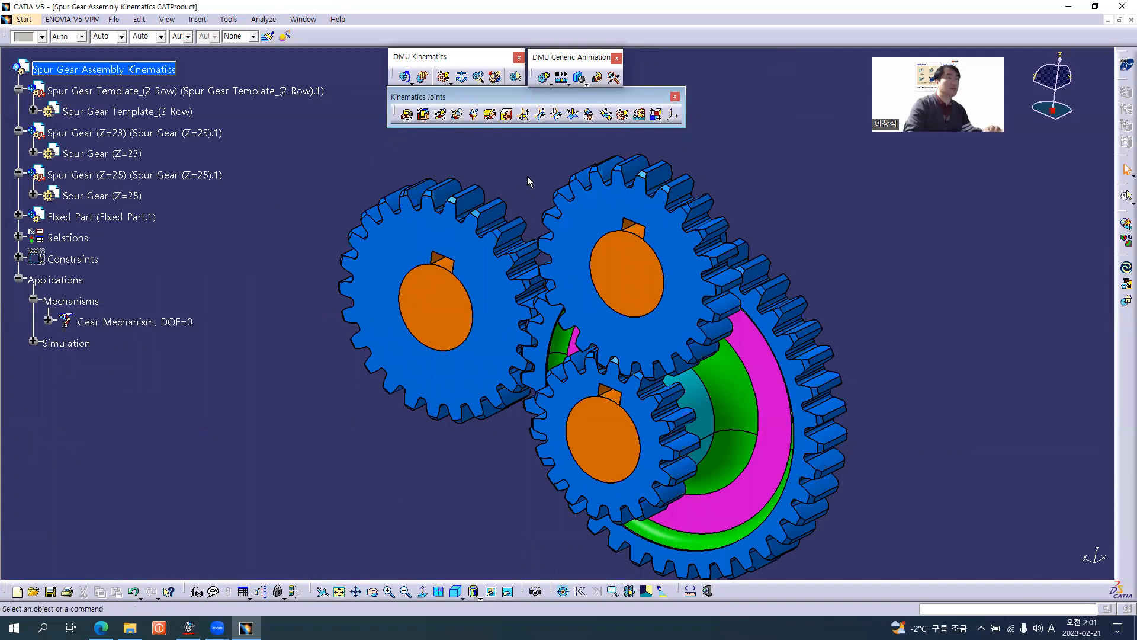
{"action": "left_click", "coordinate": [553, 87]}
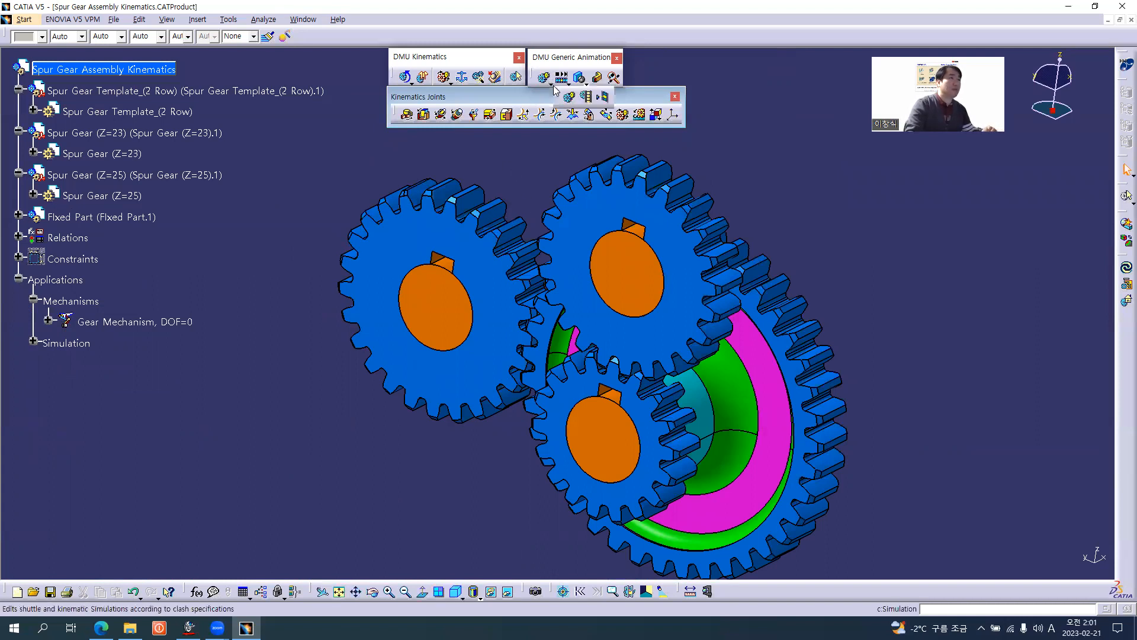
{"action": "left_click", "coordinate": [588, 97]}
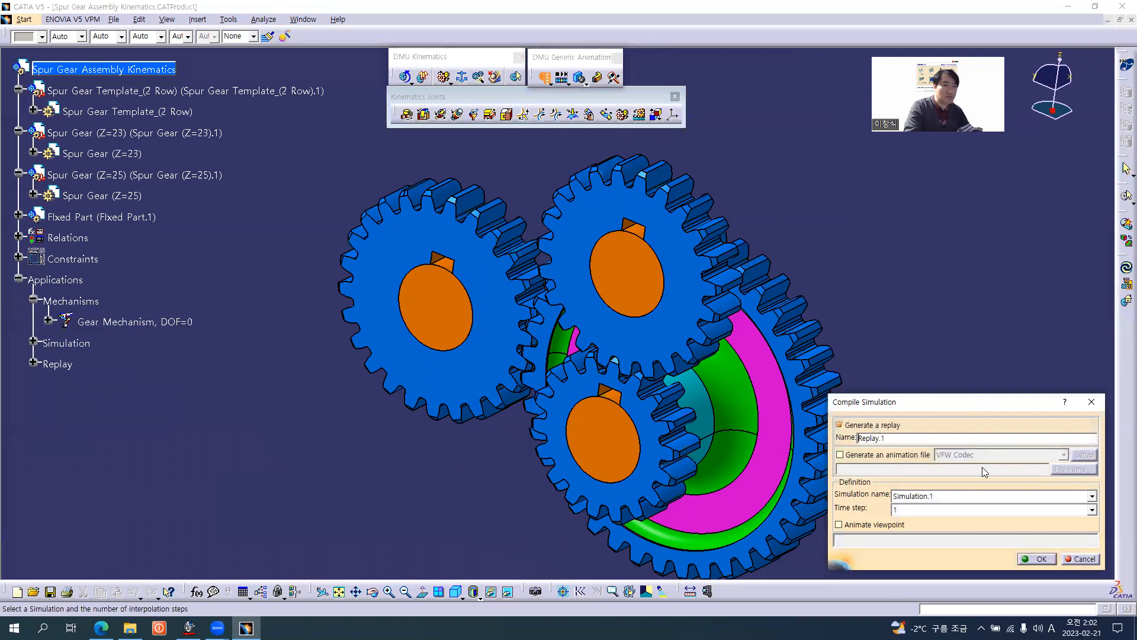
{"action": "left_click", "coordinate": [930, 496]}
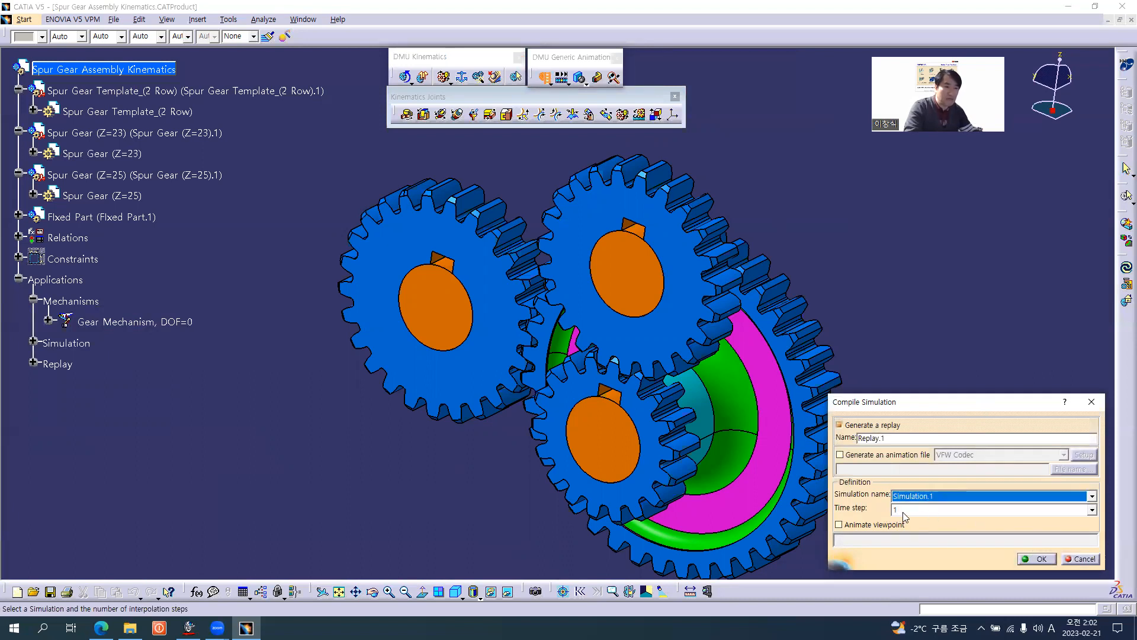
{"action": "left_click", "coordinate": [936, 511]}
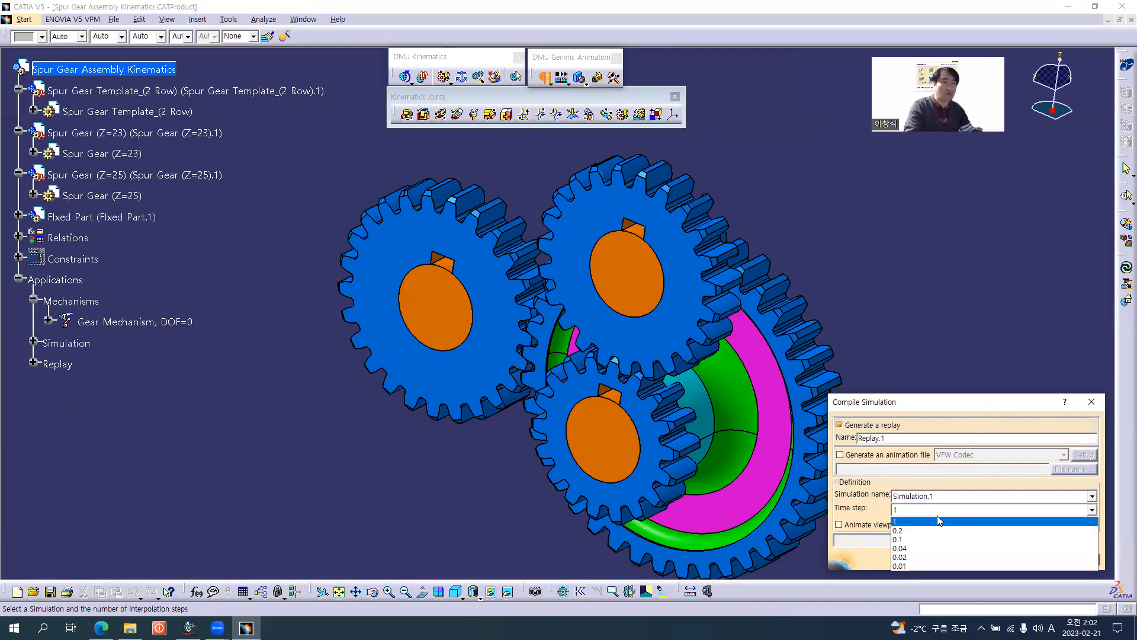
{"action": "left_click", "coordinate": [932, 565]}
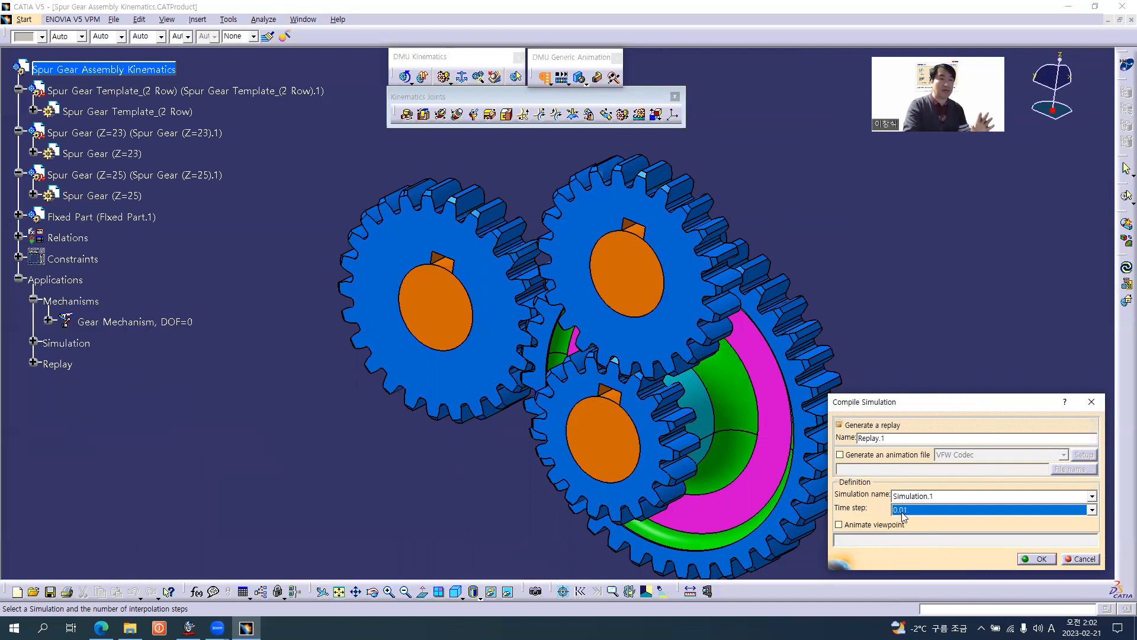
{"action": "left_click", "coordinate": [1041, 559]}
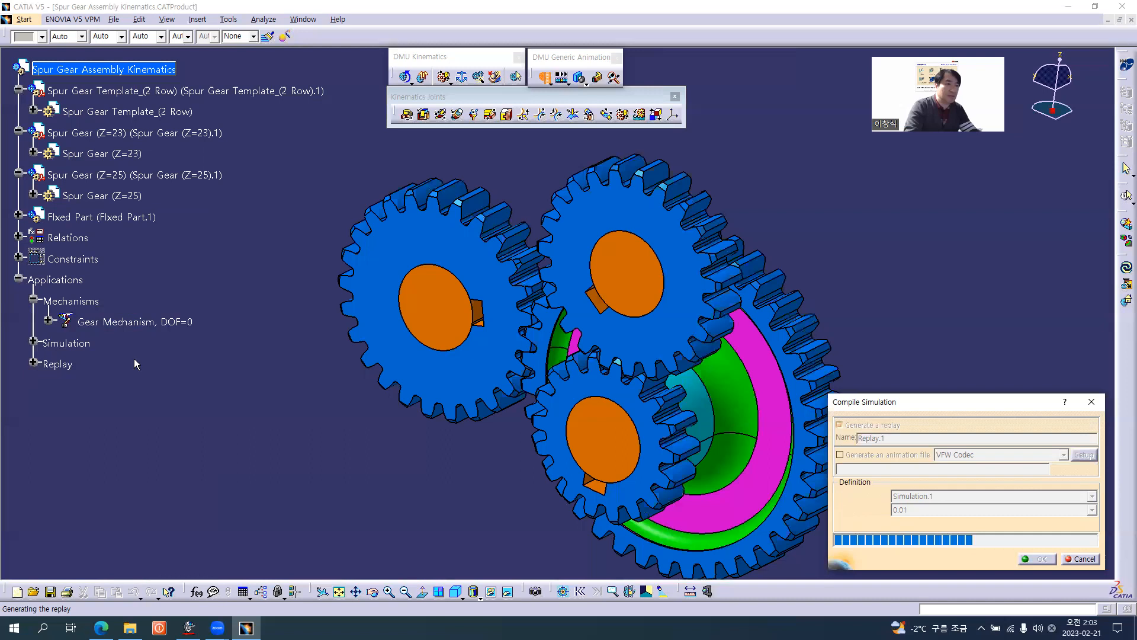
{"action": "mouse_move", "coordinate": [484, 431]}
{"action": "middle_mouse_down"}
{"action": "mouse_move", "coordinate": [474, 414]}
{"action": "mouse_move", "coordinate": [544, 395]}
{"action": "mouse_move", "coordinate": [403, 396]}
{"action": "mouse_move", "coordinate": [256, 353]}
{"action": "mouse_move", "coordinate": [634, 398]}
{"action": "mouse_move", "coordinate": [673, 414]}
{"action": "mouse_move", "coordinate": [478, 426]}
{"action": "middle_mouse_up"}
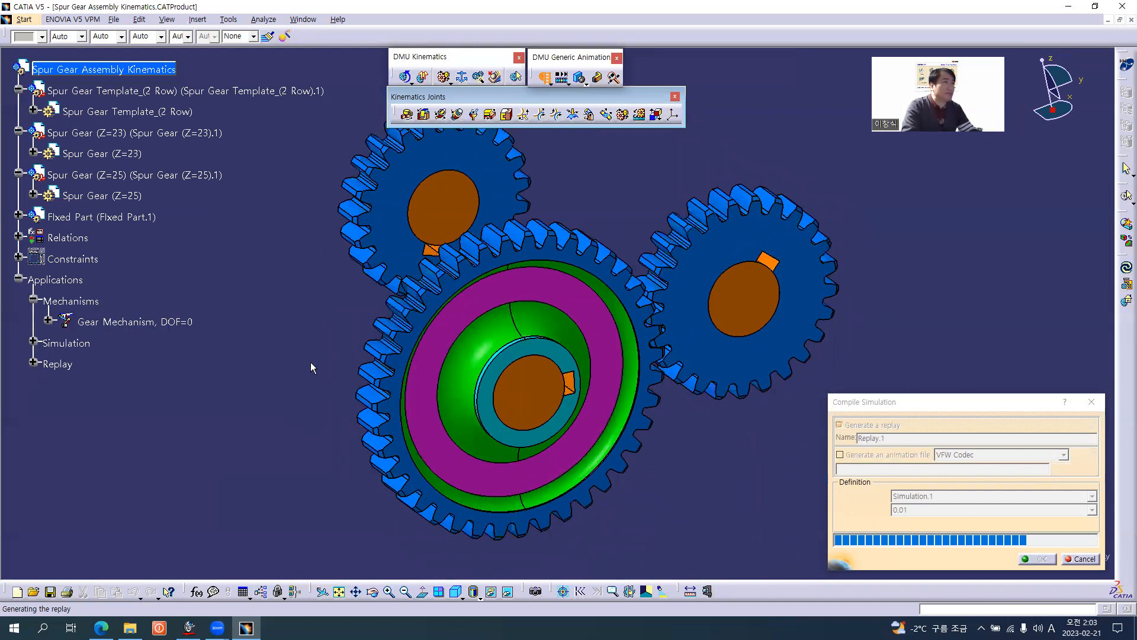
{"action": "middle_click_drag", "start_coordinate": [310, 361], "coordinate": [734, 364]}
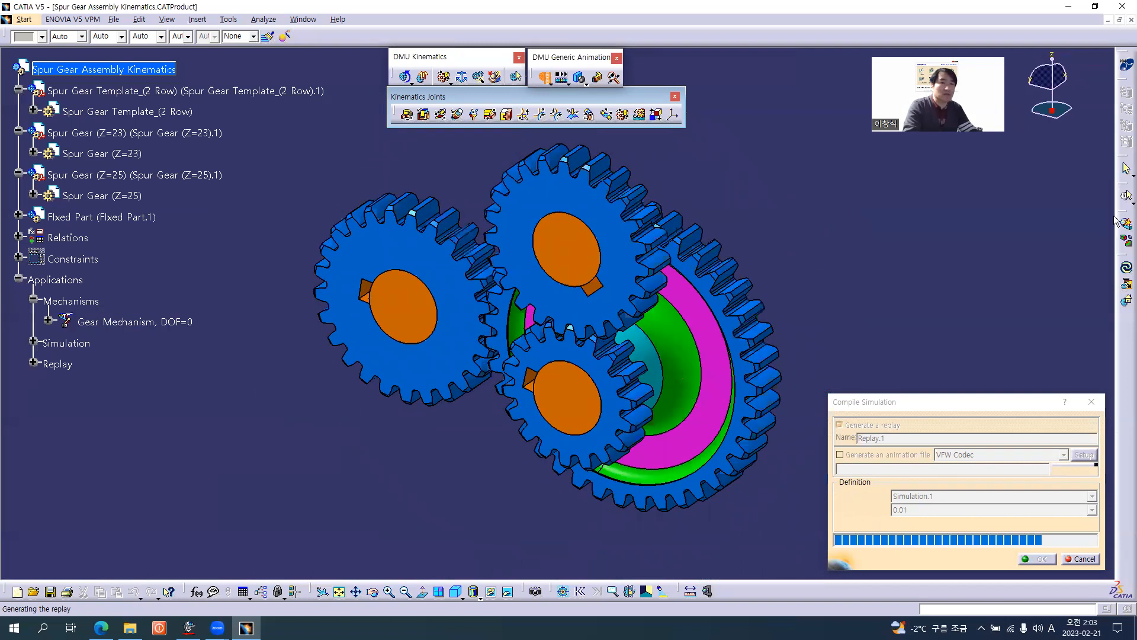
Open Replay.1 for playback and place the undocked DMU toolbar beside the DMU Generic Animation toolbar.
{"action": "left_click_drag", "start_coordinate": [1121, 213], "coordinate": [987, 219]}
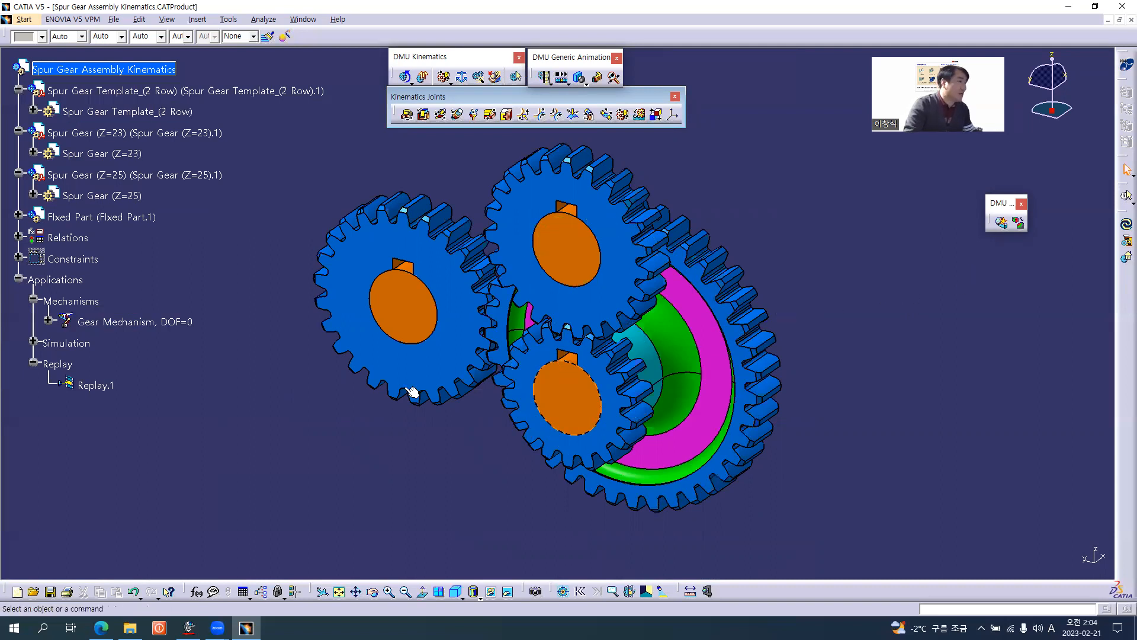
{"action": "double_click", "coordinate": [102, 390]}
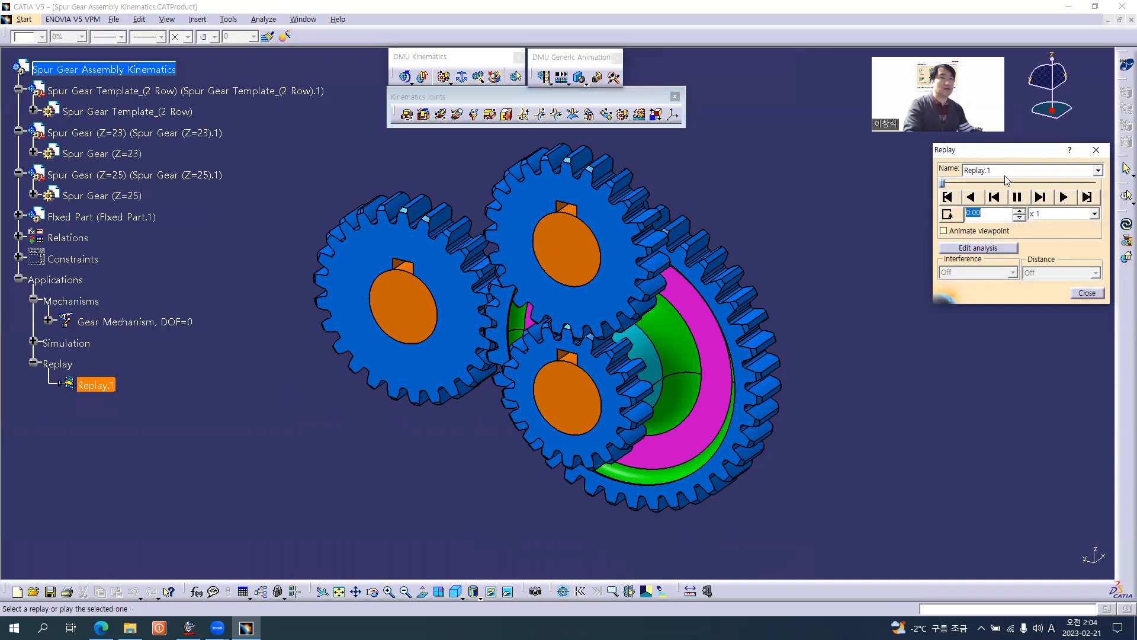
{"action": "left_click_drag", "start_coordinate": [1023, 158], "coordinate": [996, 256]}
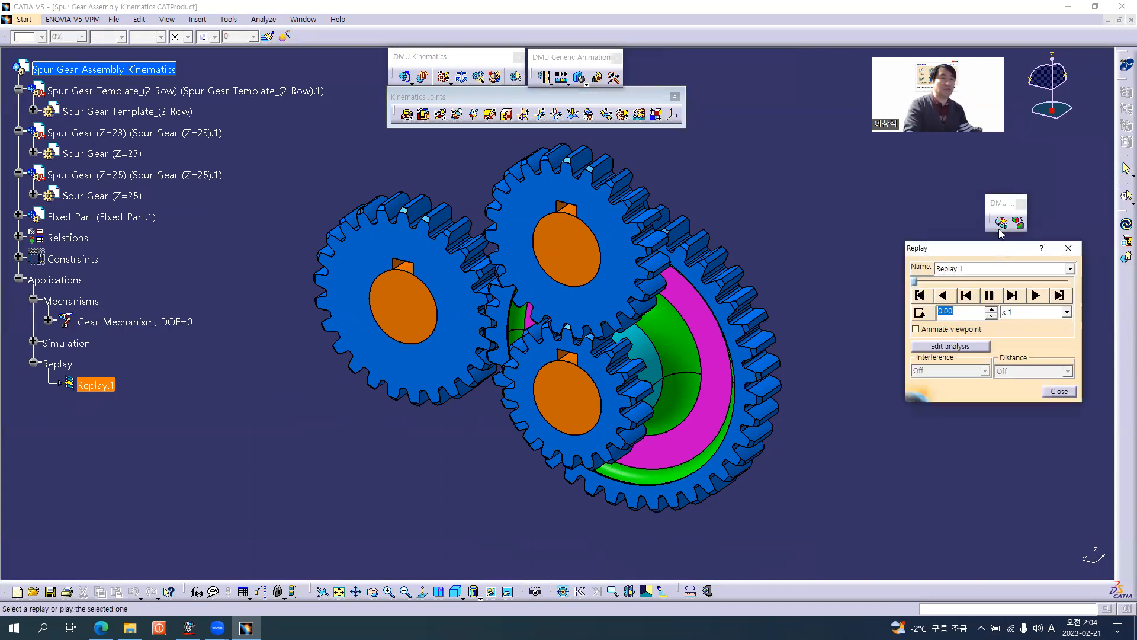
{"action": "left_click", "coordinate": [694, 52]}
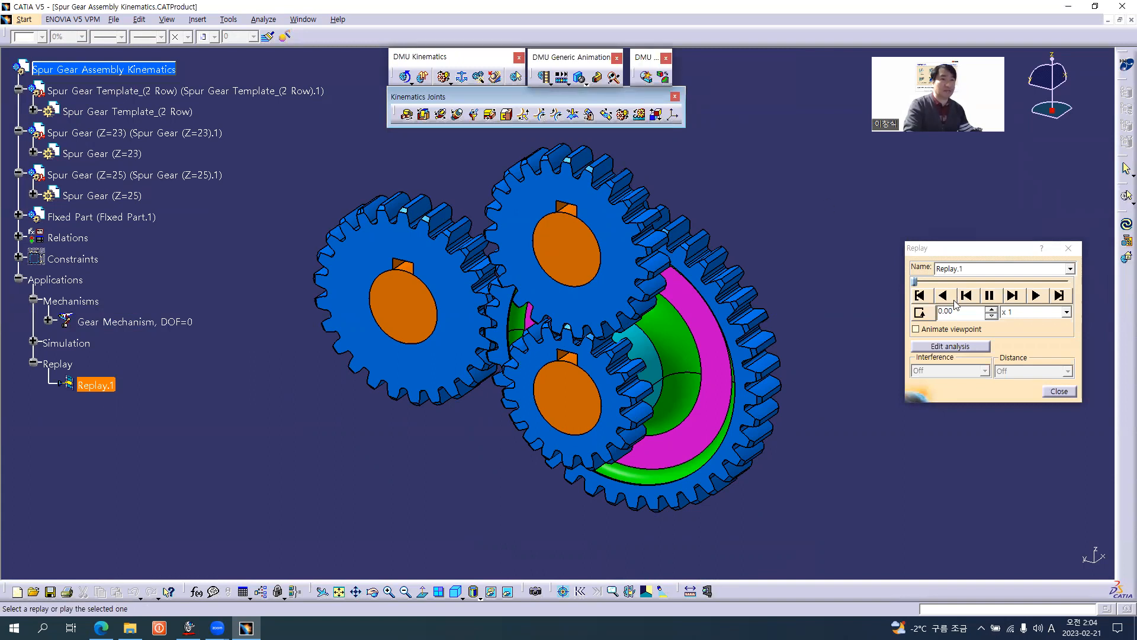
Play Replay.1 forward in a continuous loop at x 1 speed.
{"action": "left_click", "coordinate": [921, 315]}
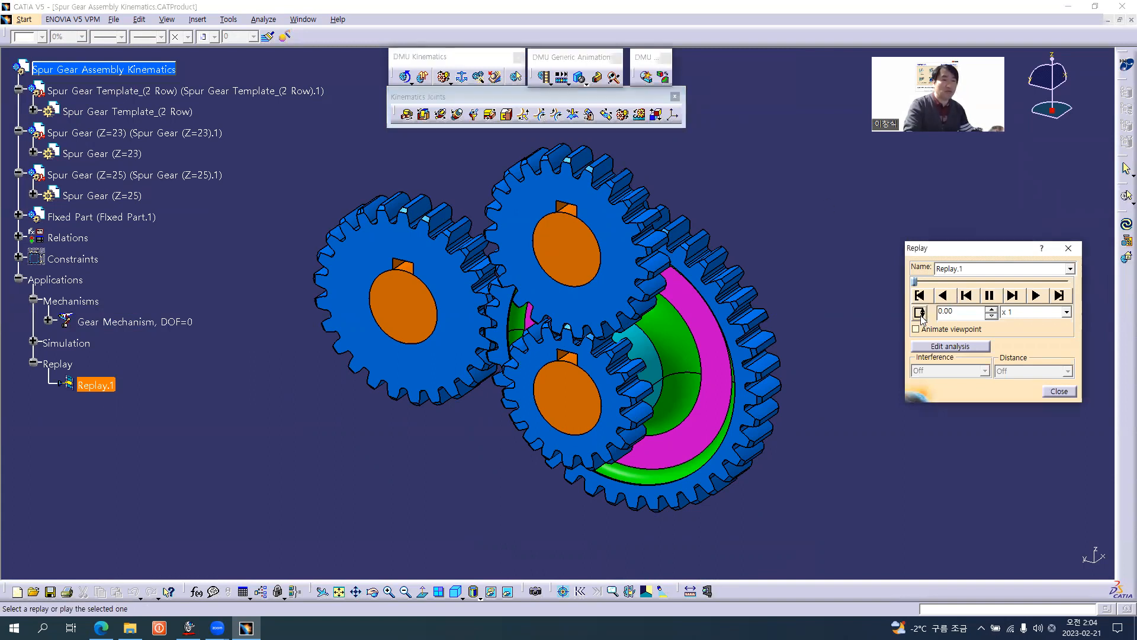
{"action": "left_click", "coordinate": [1031, 324]}
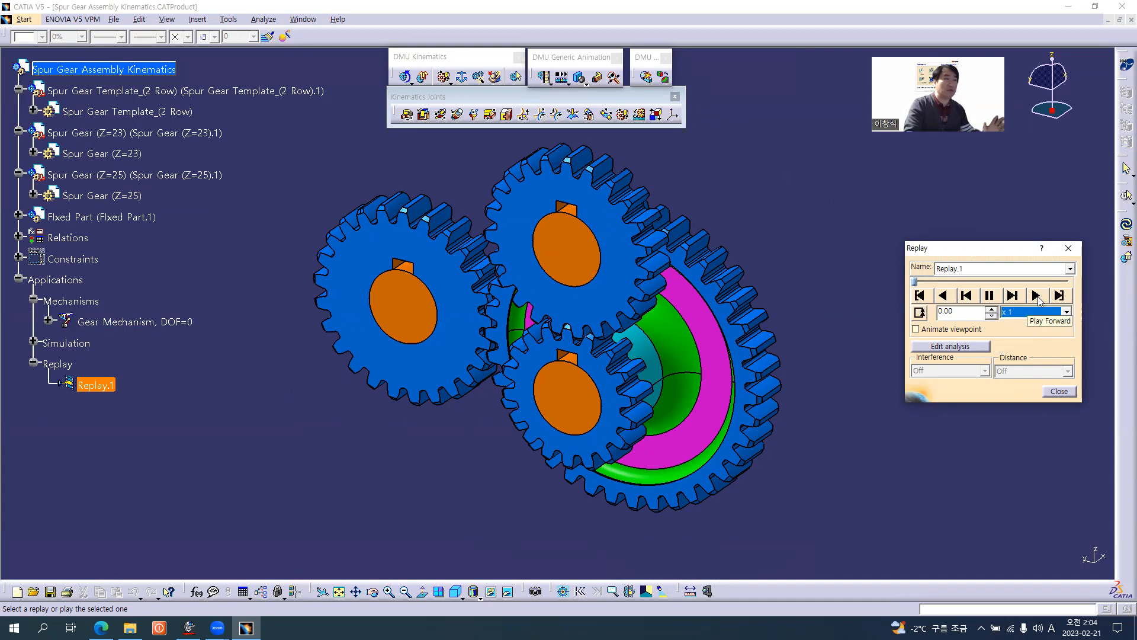
{"action": "left_click", "coordinate": [1036, 296]}
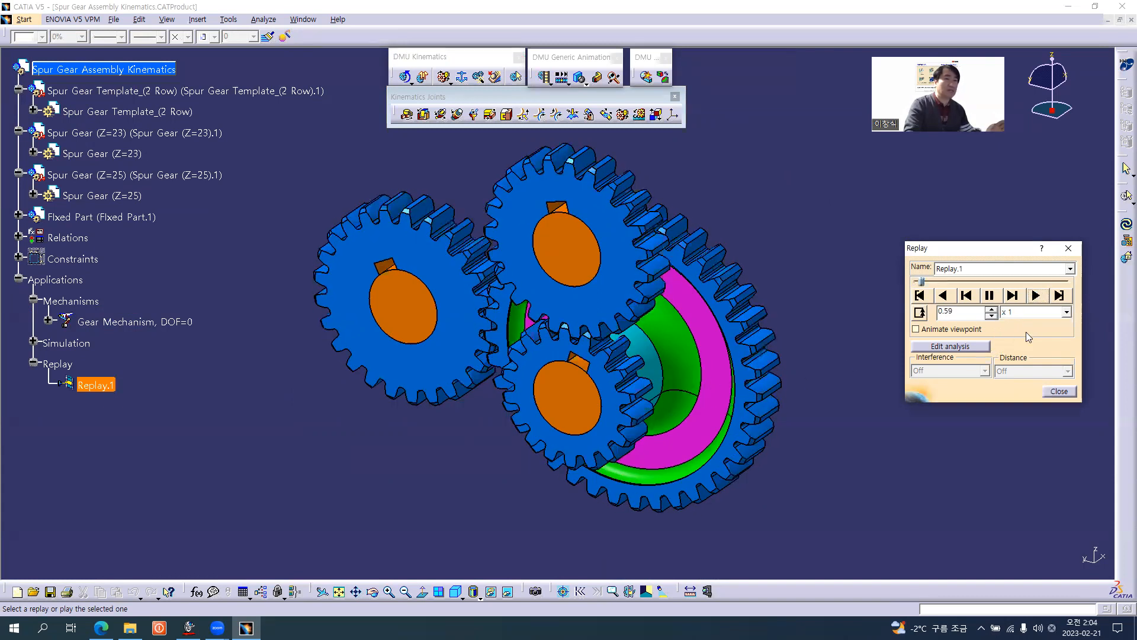
Show the rotating gears in the standard back view and hide the Kinematics Joints toolbar.
{"action": "middle_click_drag", "start_coordinate": [722, 321], "coordinate": [465, 465]}
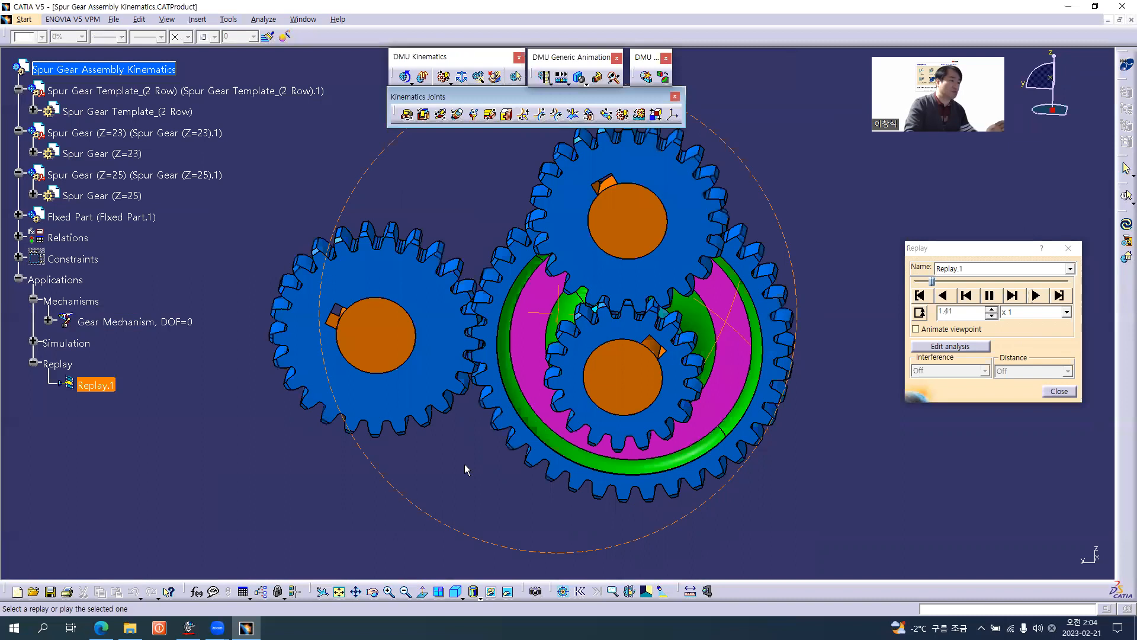
{"action": "left_click", "coordinate": [473, 591]}
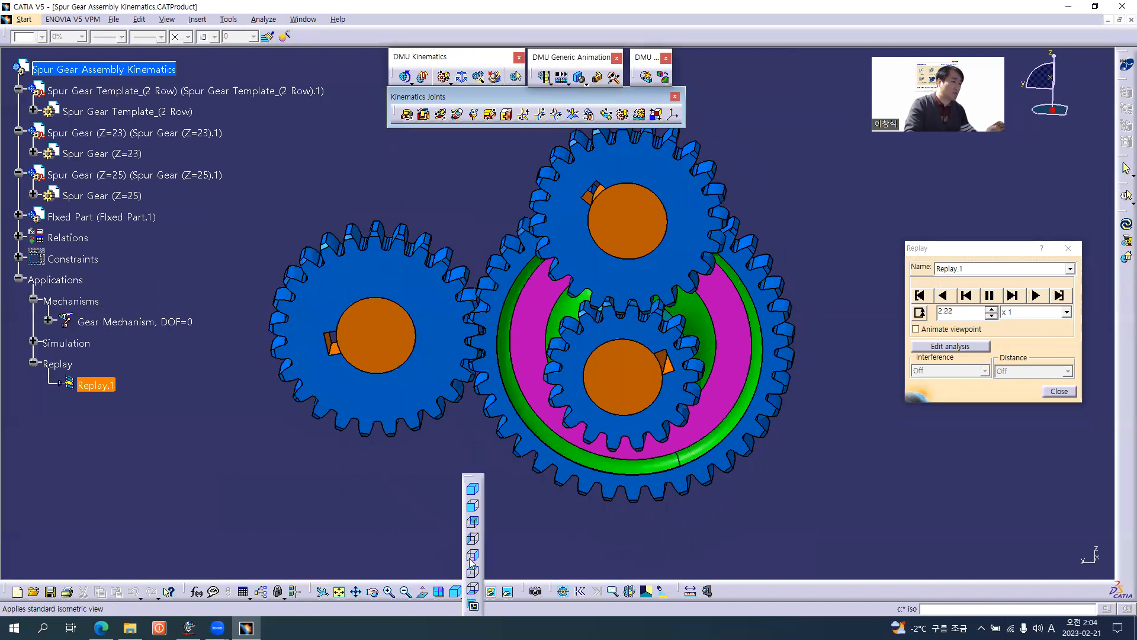
{"action": "left_click", "coordinate": [474, 523]}
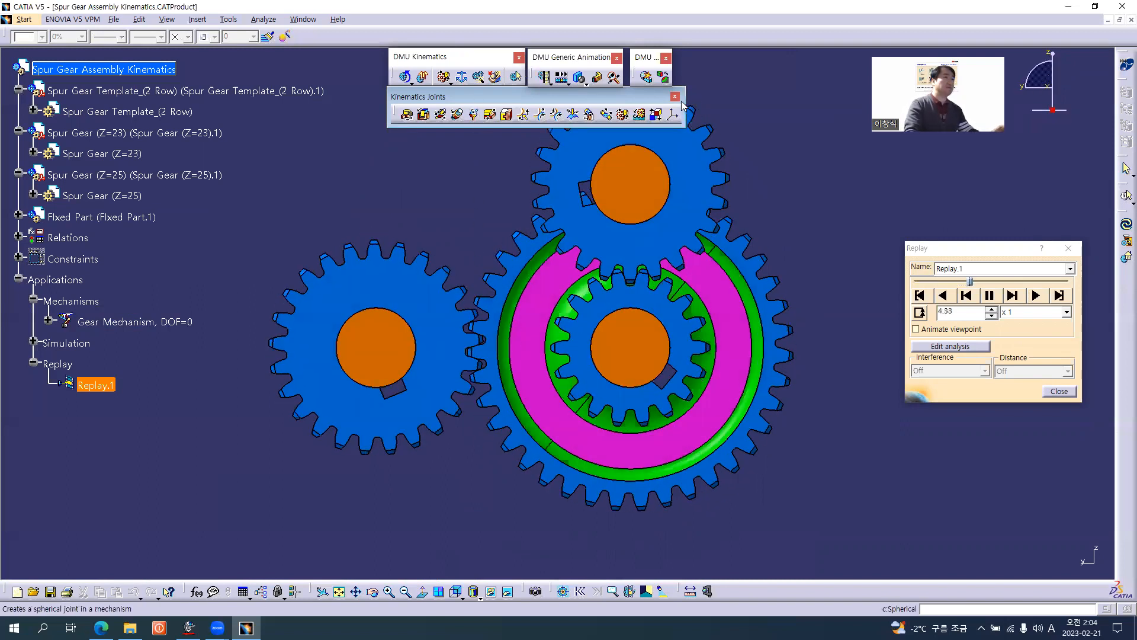
{"action": "left_click", "coordinate": [676, 96]}
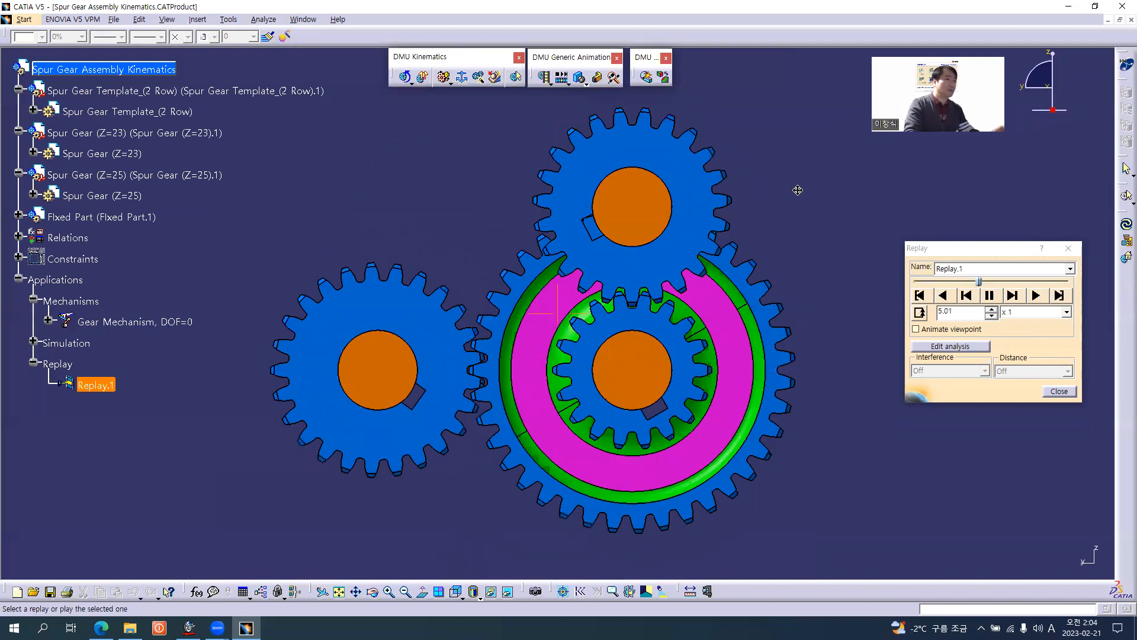
{"action": "middle_click_drag", "start_coordinate": [797, 190], "coordinate": [795, 196]}
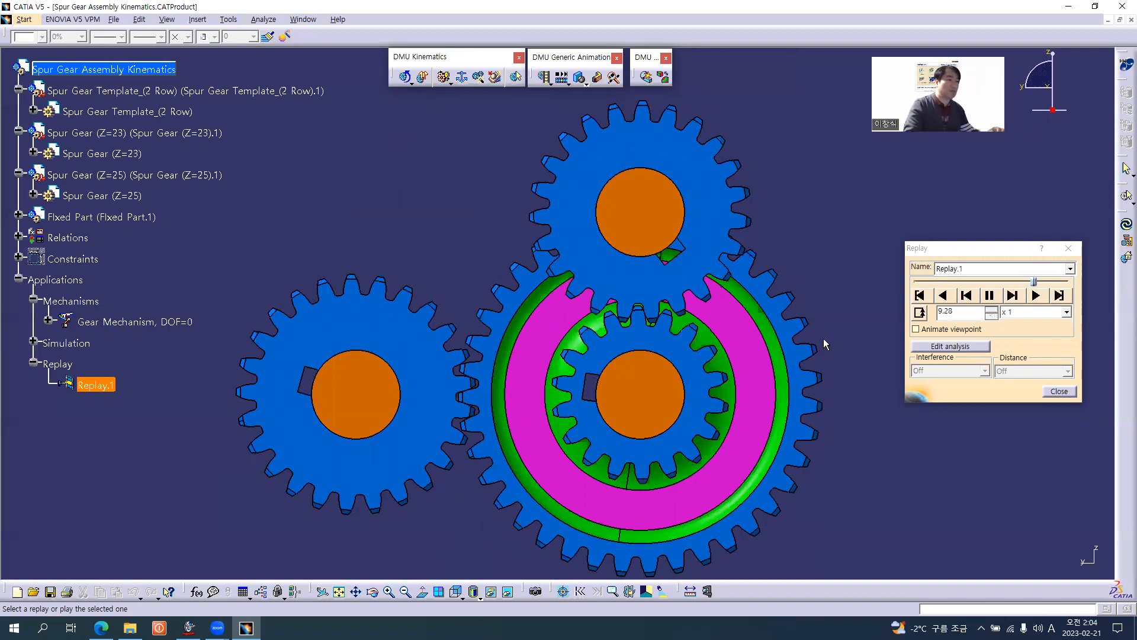
Raise the playback speed of Replay.1 to x 2 and on to x 5, and view the gears obliquely from the opposite side.
{"action": "left_click", "coordinate": [1023, 312]}
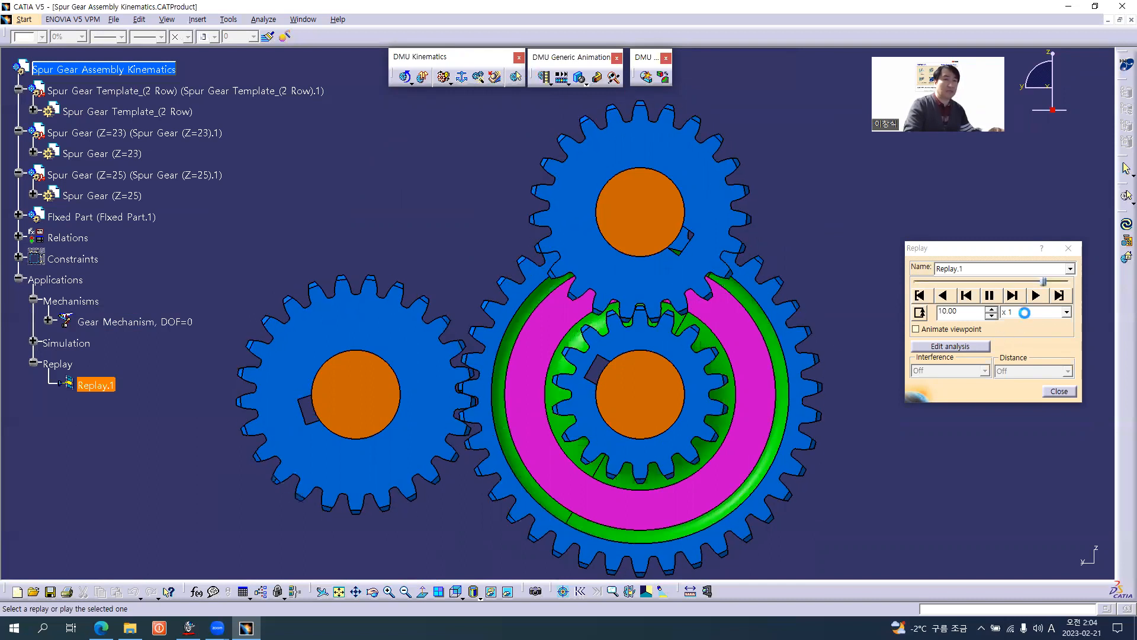
{"action": "left_click", "coordinate": [1026, 334]}
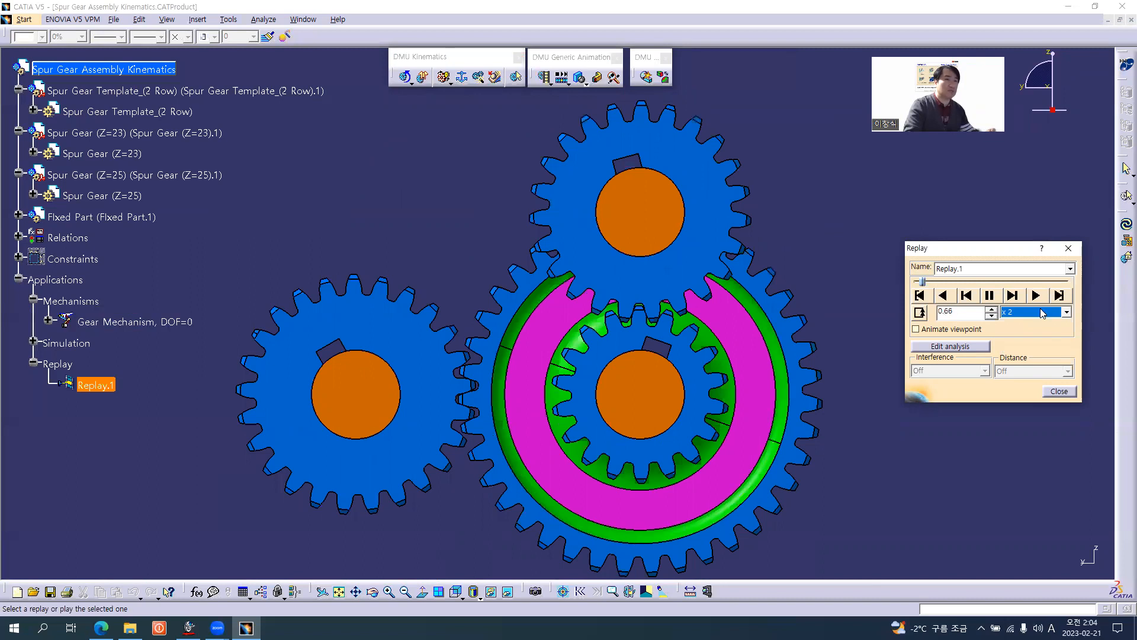
{"action": "scroll", "coordinate": [1038, 313], "scroll_direction": "down", "scroll_amount": 1}
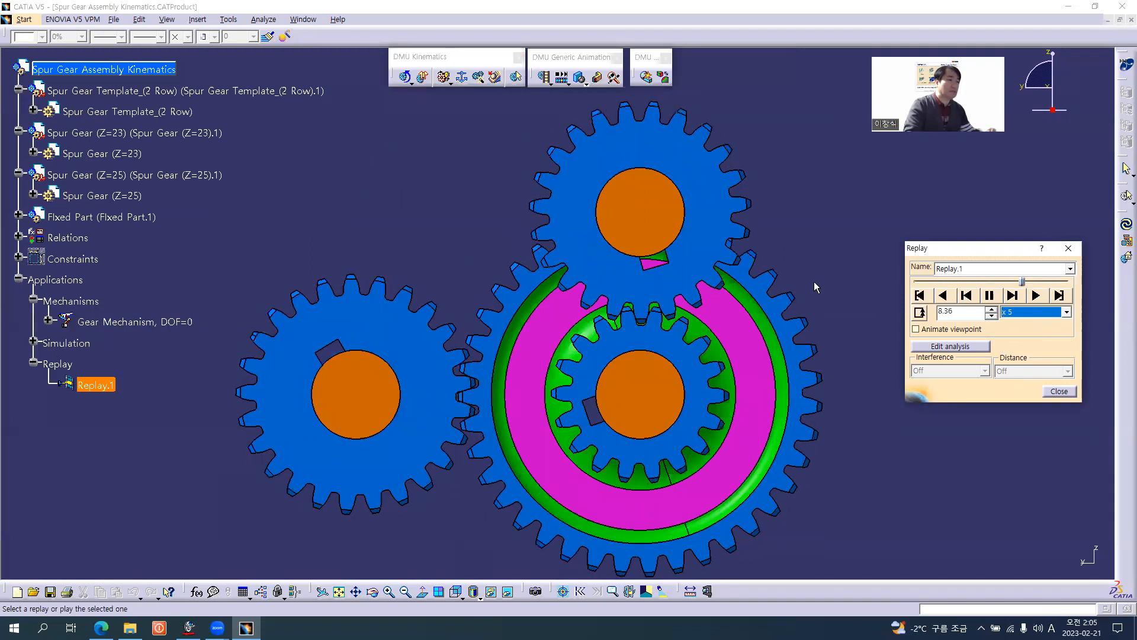
{"action": "middle_click_drag", "start_coordinate": [820, 279], "coordinate": [762, 335]}
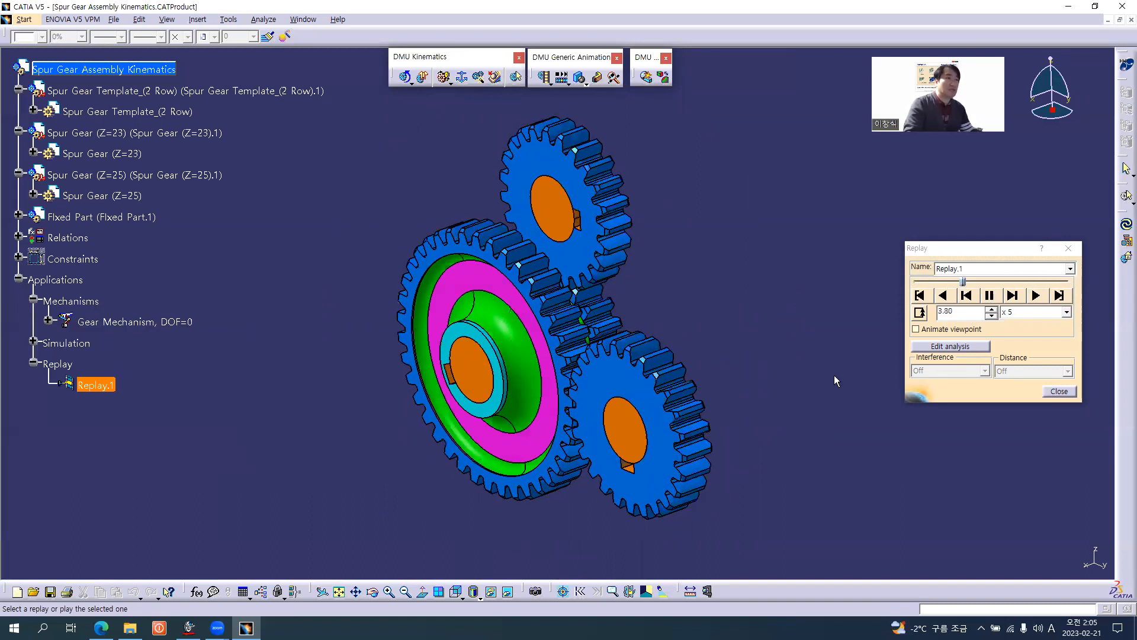
{"action": "middle_click_drag", "start_coordinate": [774, 383], "coordinate": [789, 365]}
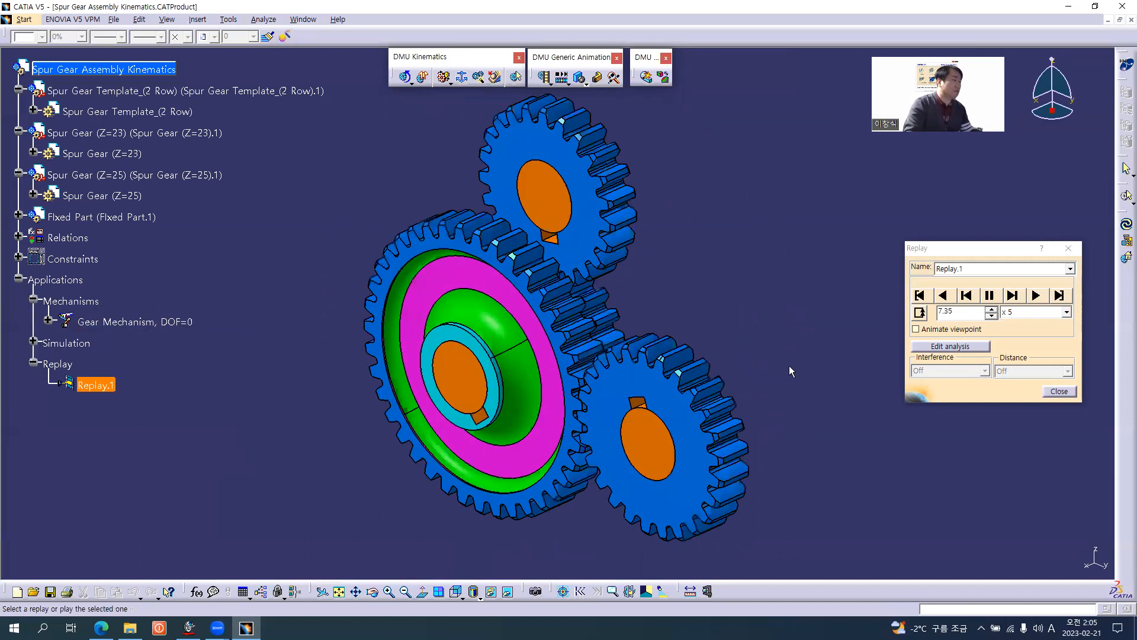